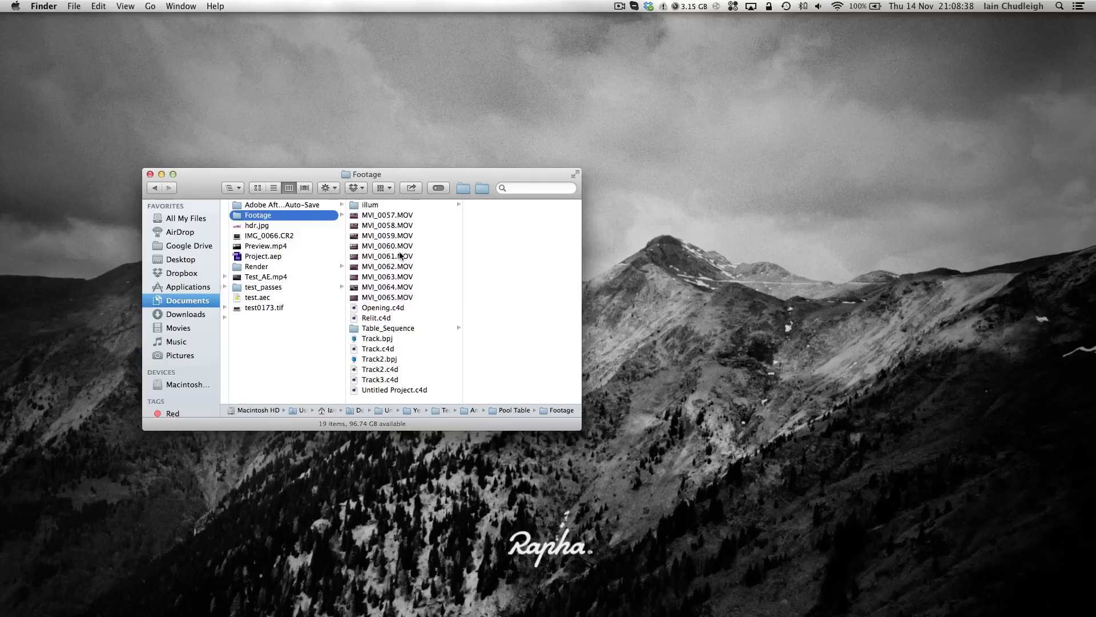
Examine the footage clip MVI_0059.MOV and the Full_Shot TIFF frames in the Table_Sequence folder
left_click(400, 256)
left_click(398, 246)
left_click(393, 236)
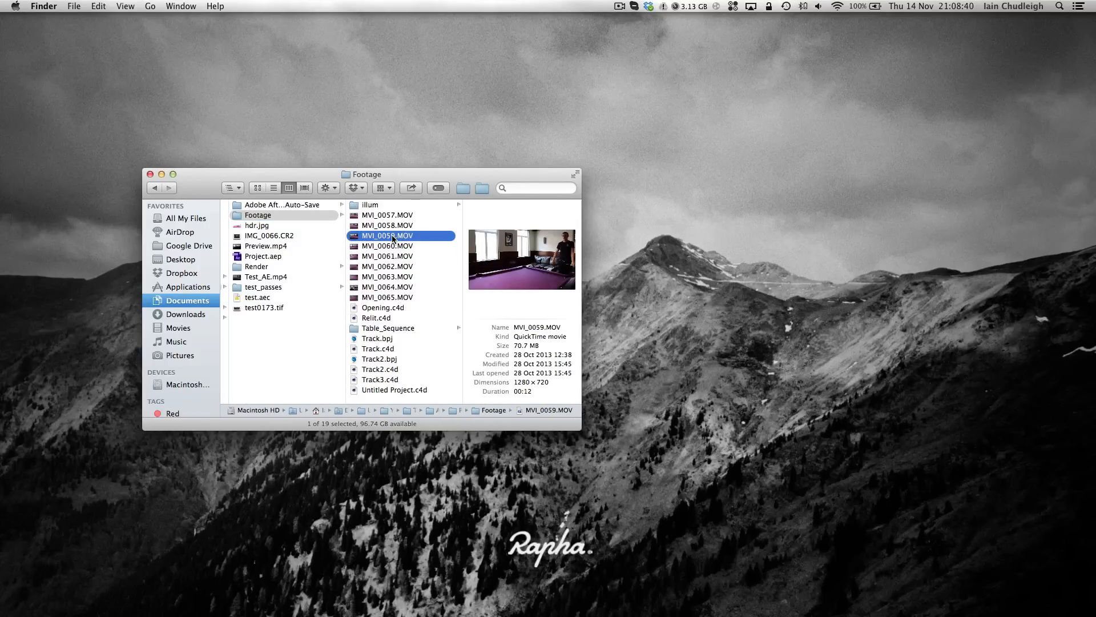
left_click(389, 329)
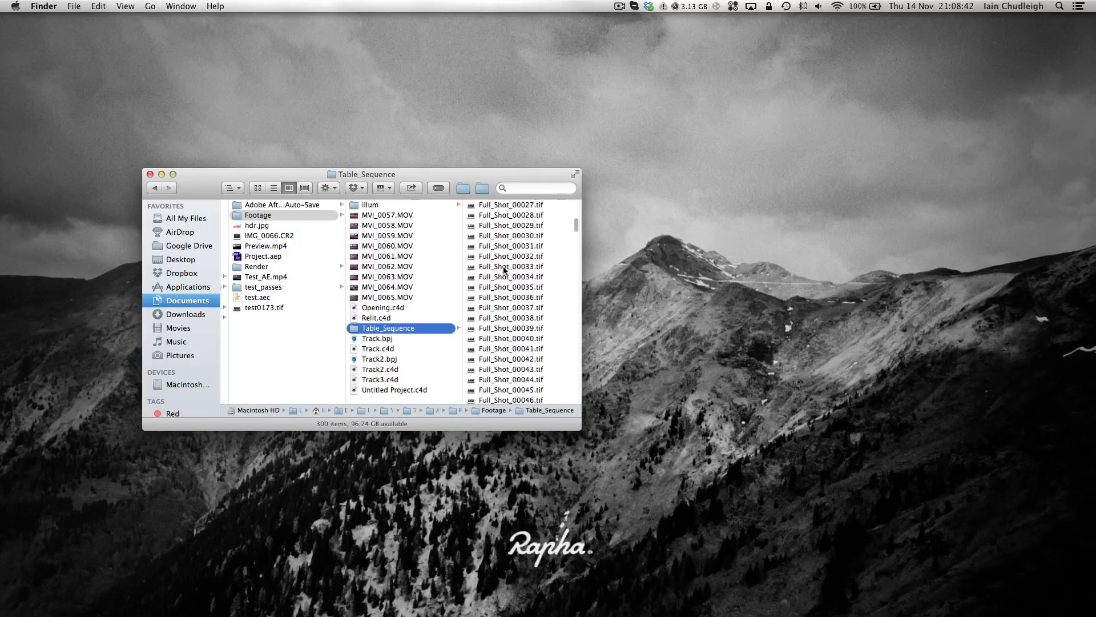
scroll(504, 275, "down", 20)
scroll(503, 273, "up", 20)
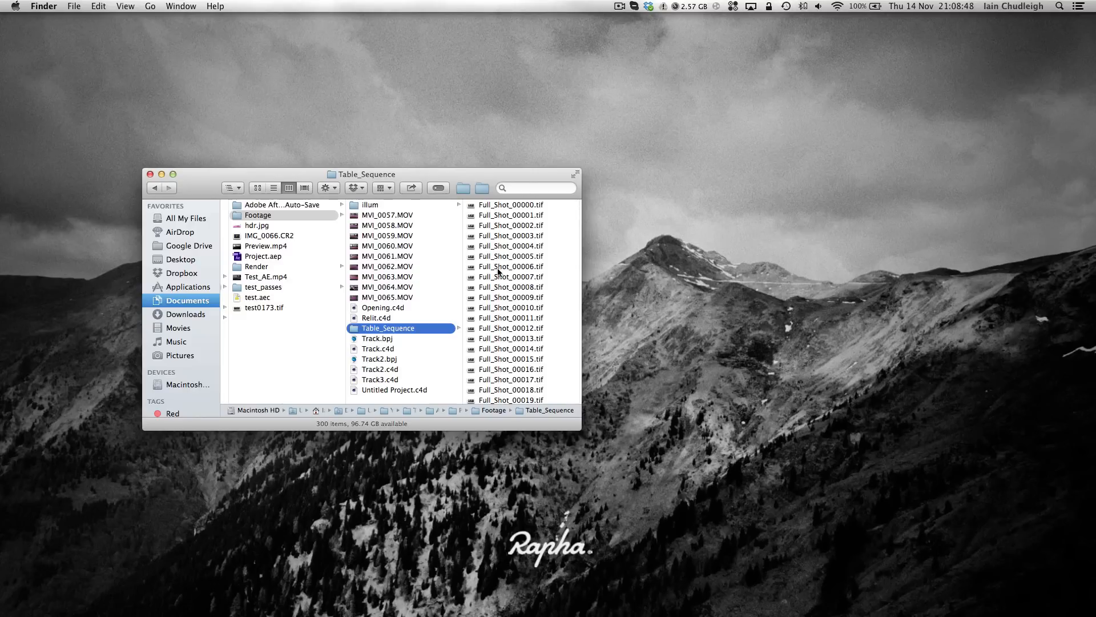
Launch boujou and enlarge its window to fill the screen
key("super+space")
type("bou")
key("Return")
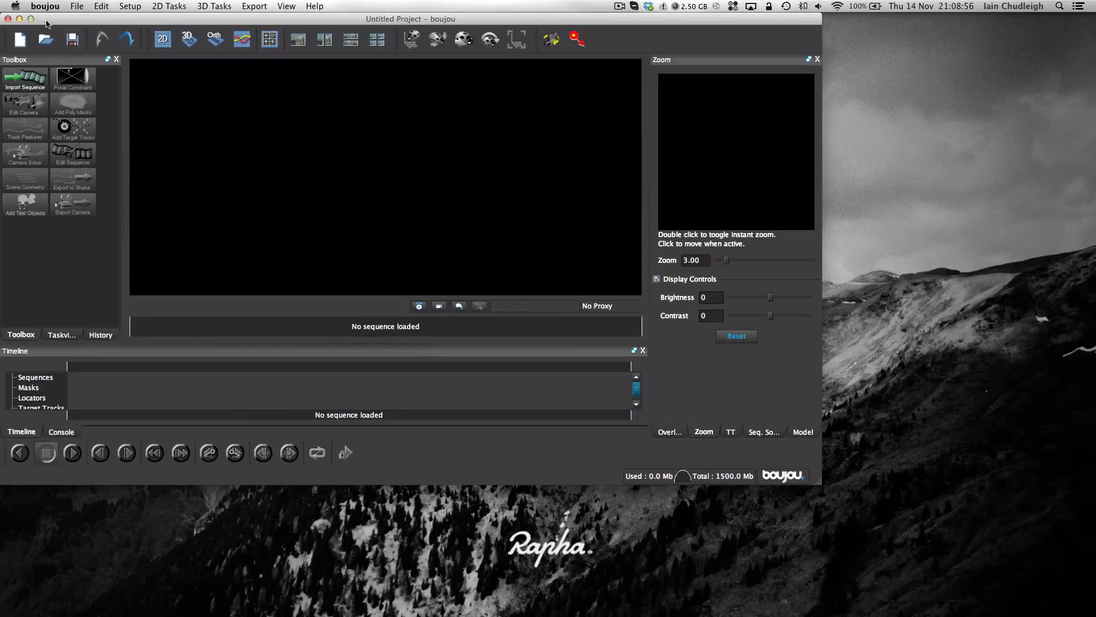
left_click(31, 19)
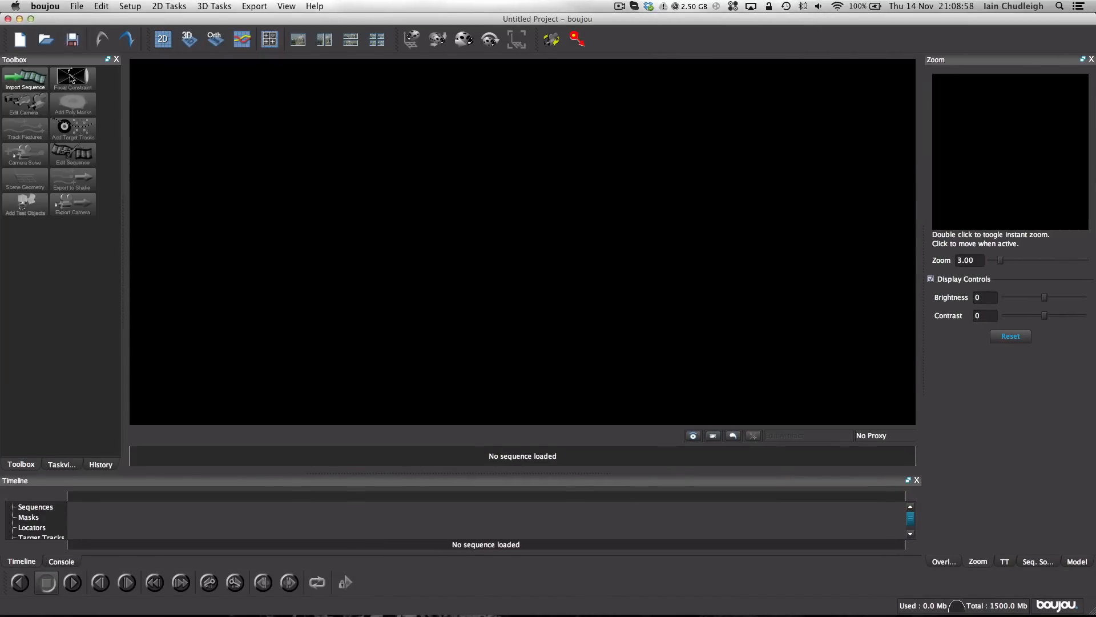
Start importing an image sequence and browse to the Pool Table project folder in Documents/University/Year 3/Term 1/Animation & VFX
left_click(12, 83)
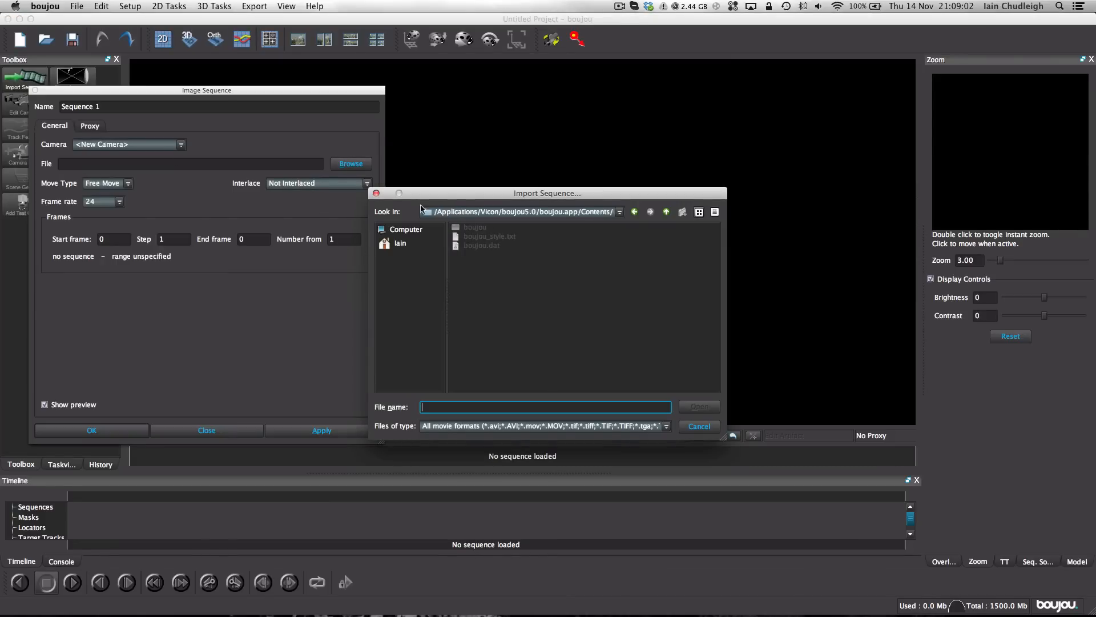
left_click(620, 213)
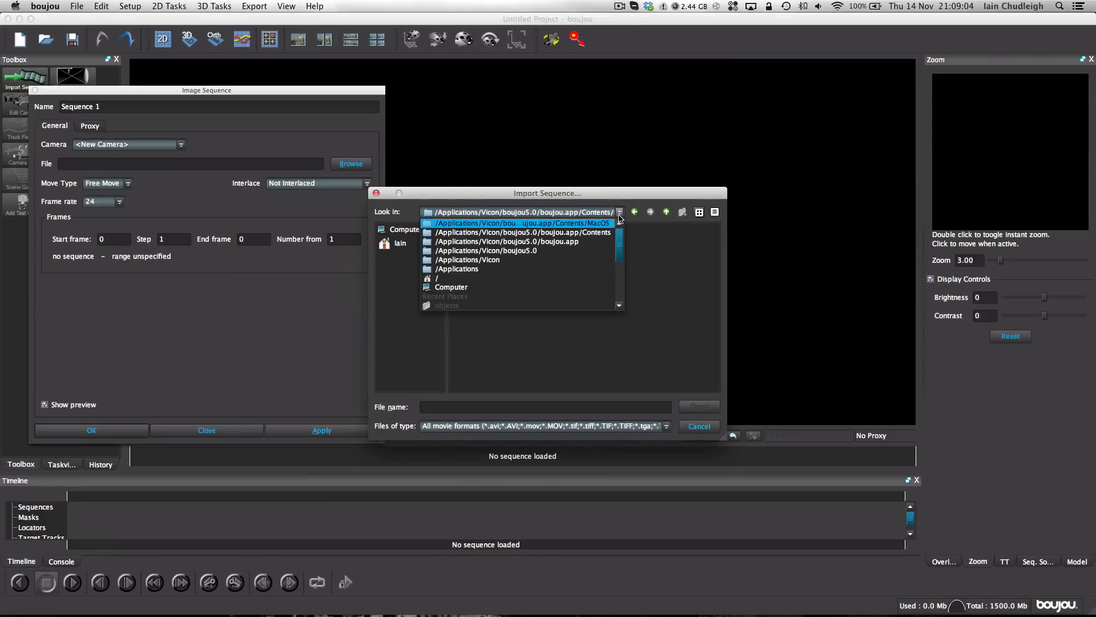
left_click(619, 213)
left_click(399, 242)
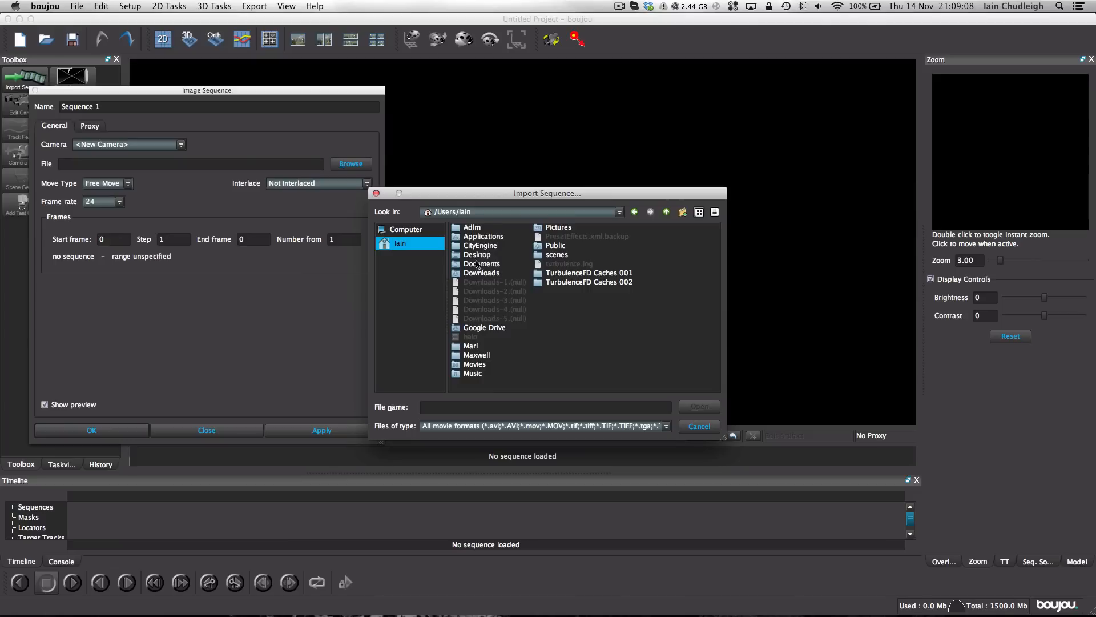
double_click(477, 264)
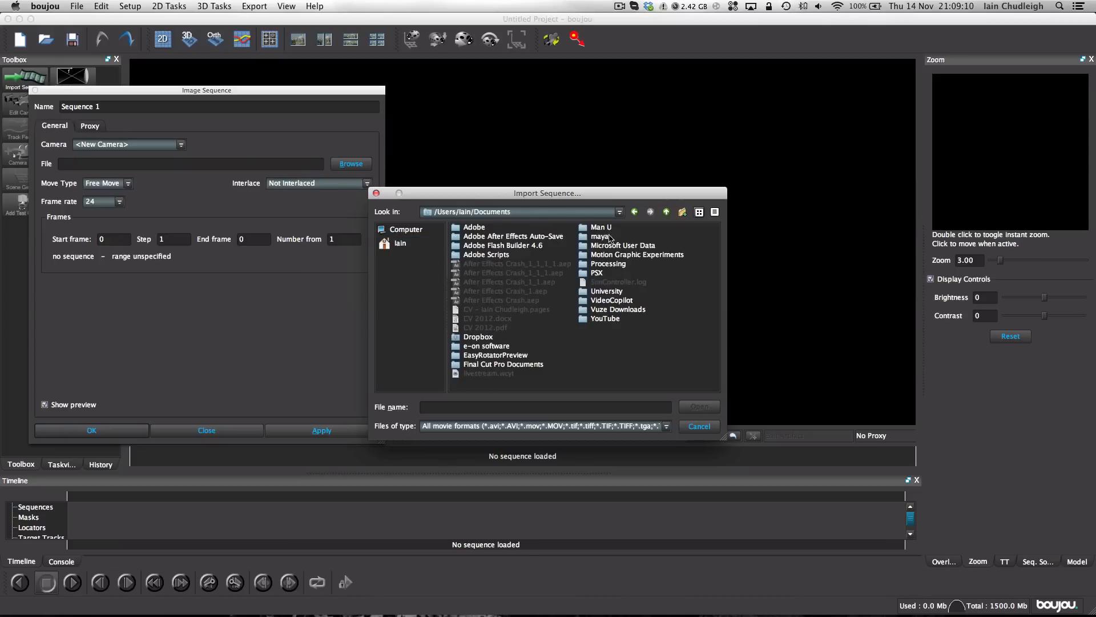
double_click(609, 292)
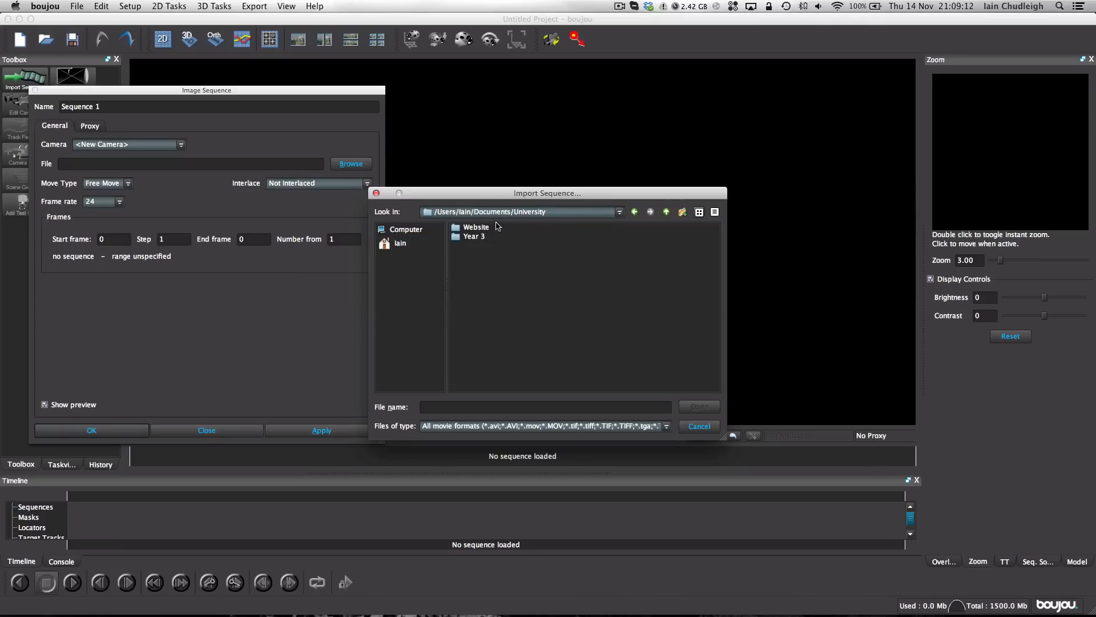
double_click(481, 238)
double_click(496, 228)
double_click(508, 228)
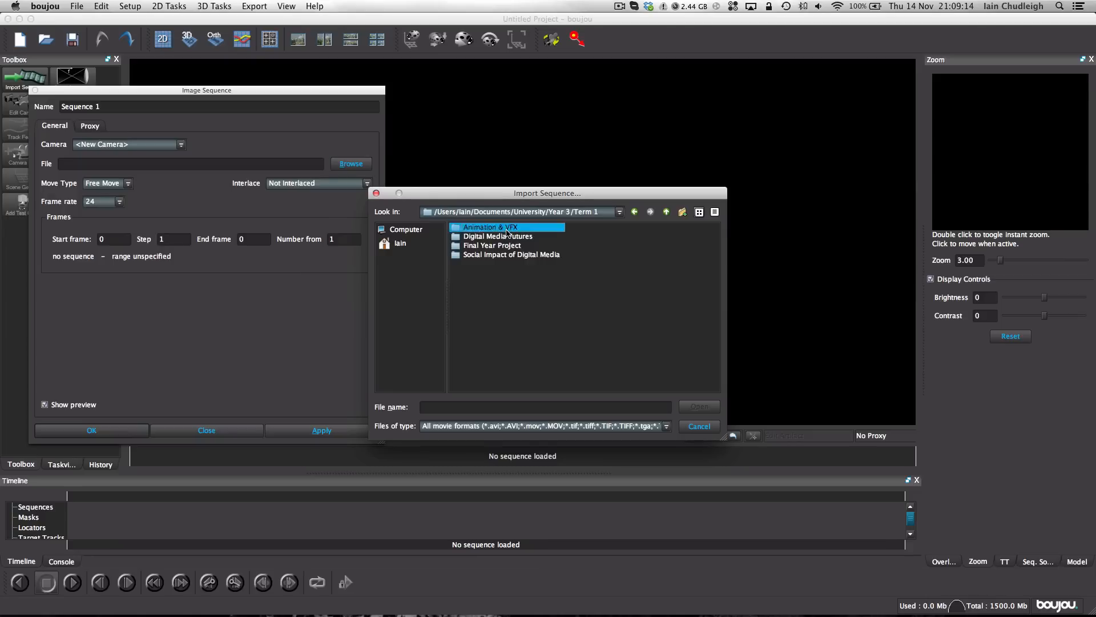
double_click(478, 301)
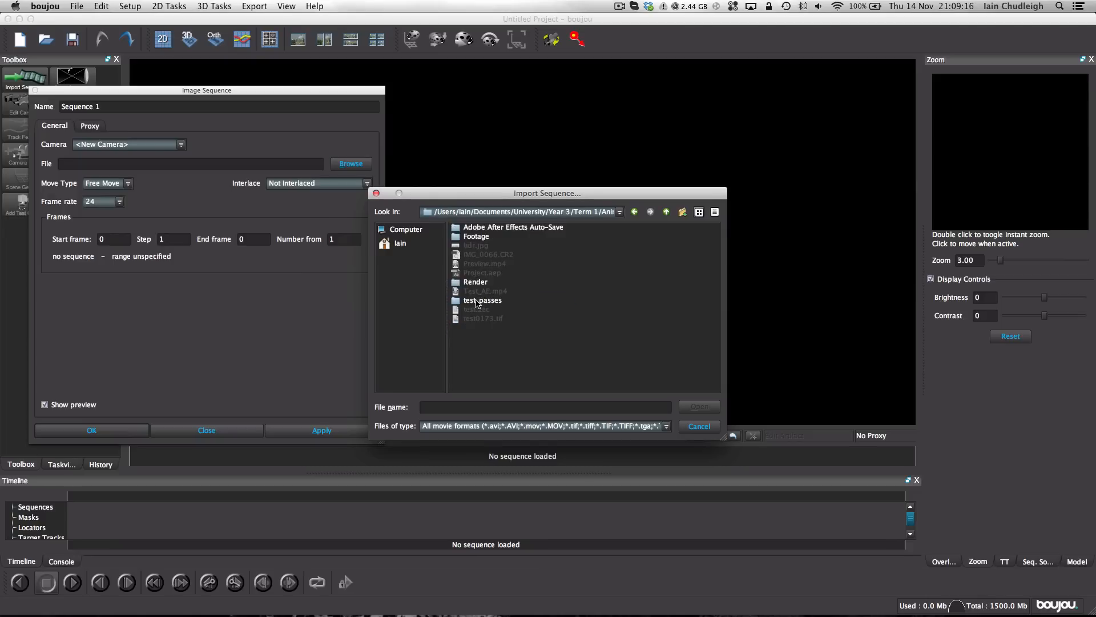
Choose the Full_Shot TIFF sequence from Footage/Table_Sequence as the import source, starting with the first frame
double_click(481, 234)
double_click(483, 338)
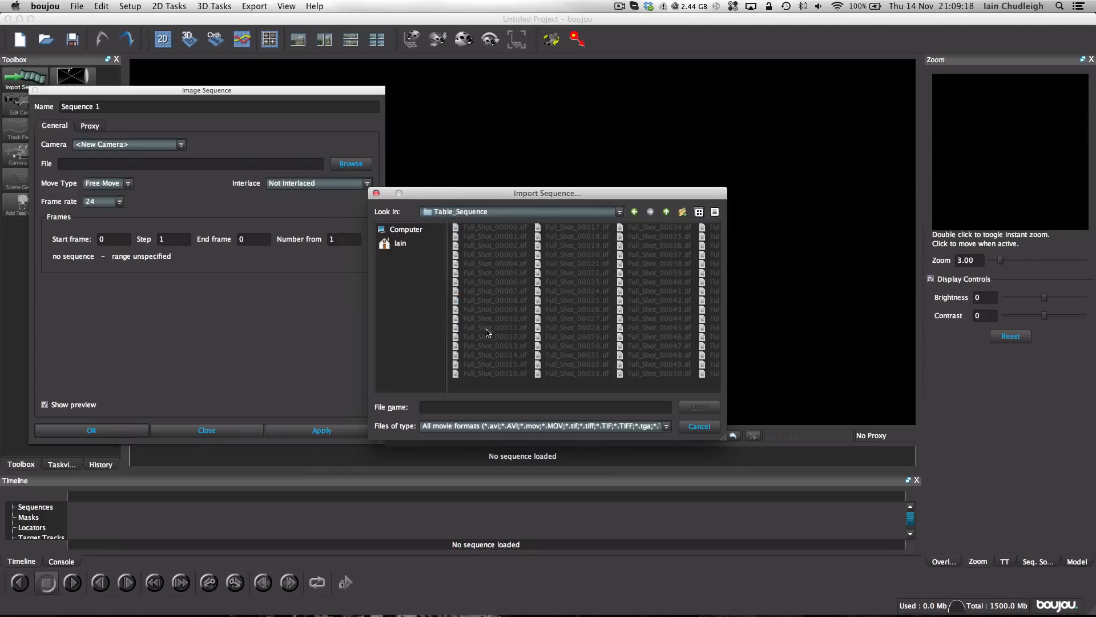
left_click(484, 227)
left_click(699, 406)
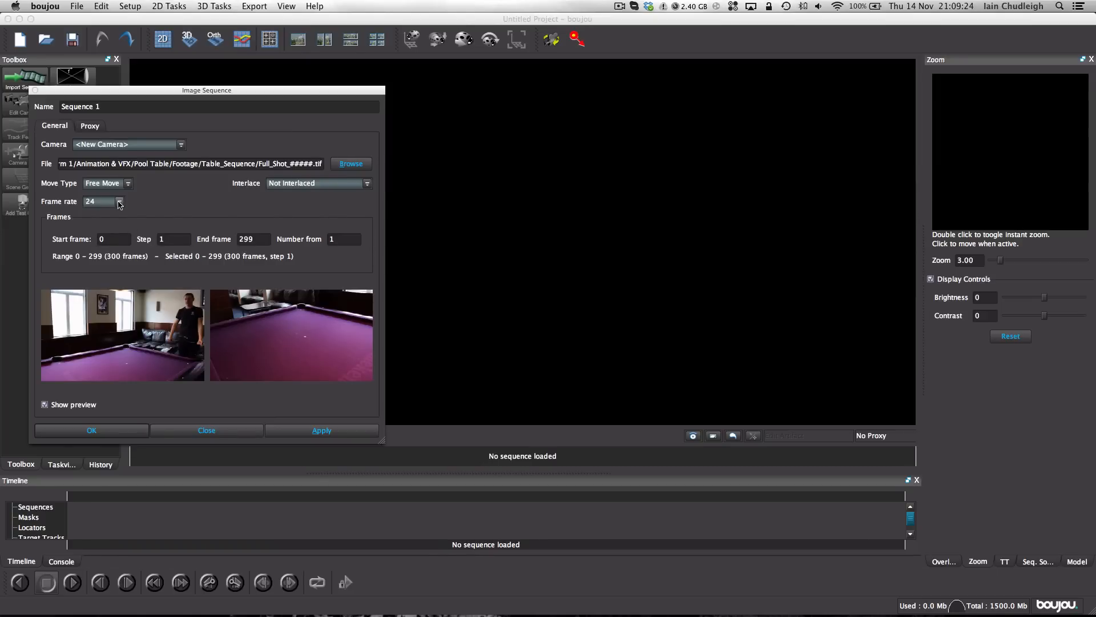
Set the frame rate to 30 and import the sequence without using its alpha channel as a mask
left_click(120, 201)
left_click(109, 254)
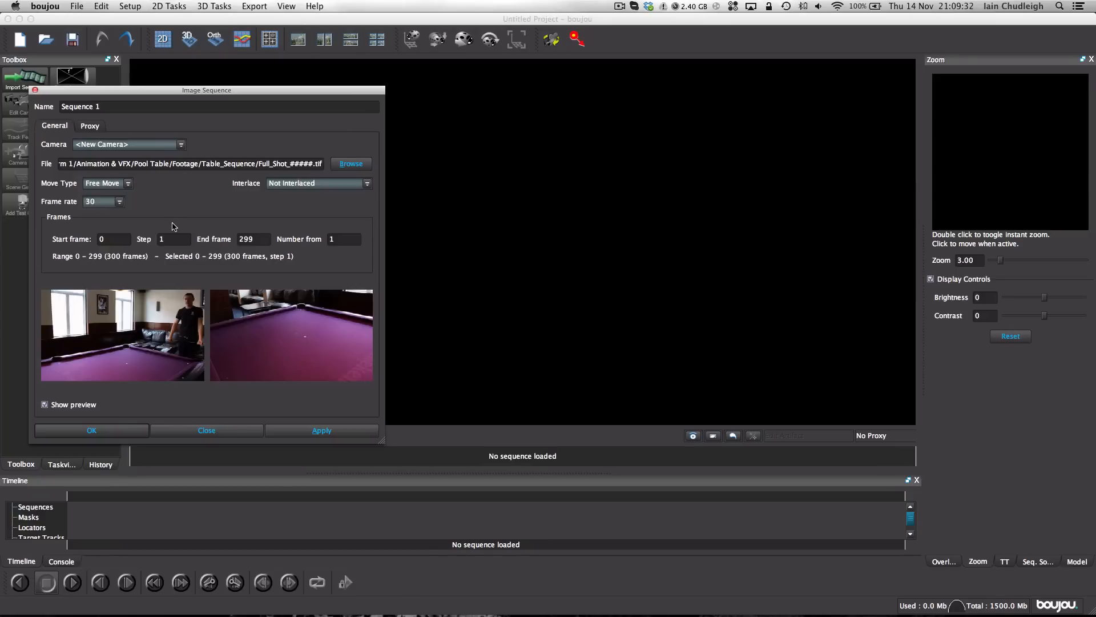
left_click(320, 429)
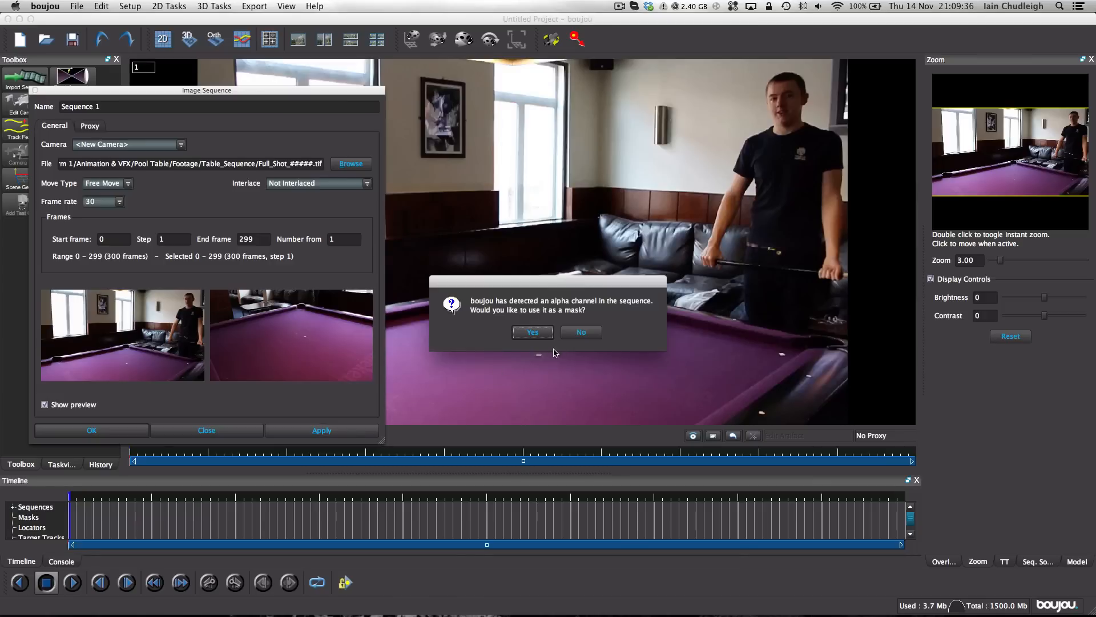
left_click(581, 331)
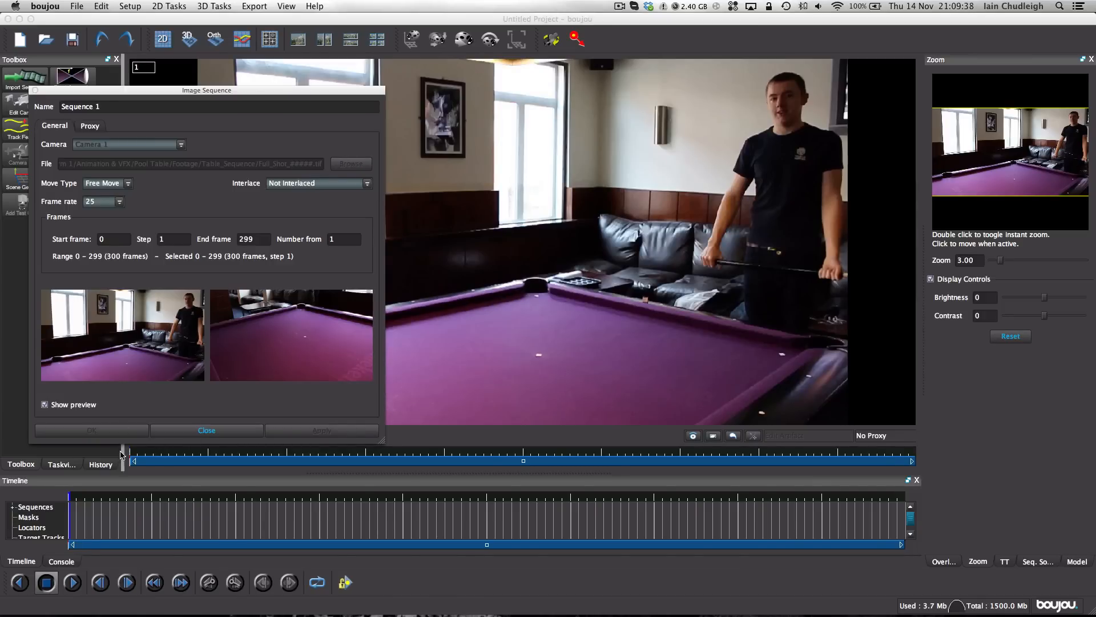
left_click(162, 432)
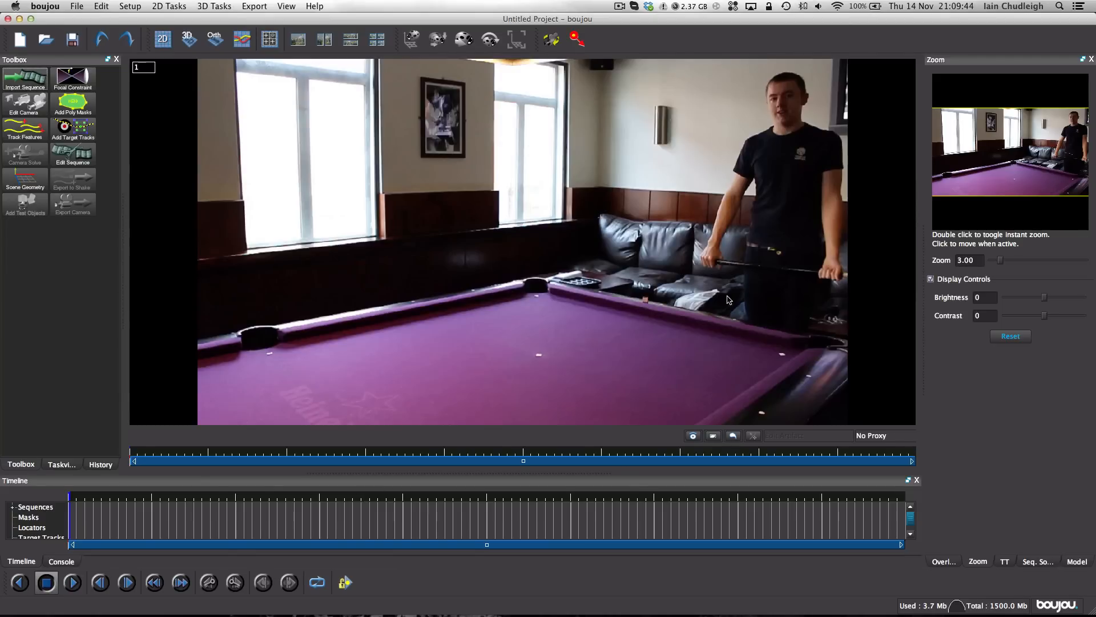
Reopen the imported sequence's settings and set its frame rate to 30
left_click(73, 154)
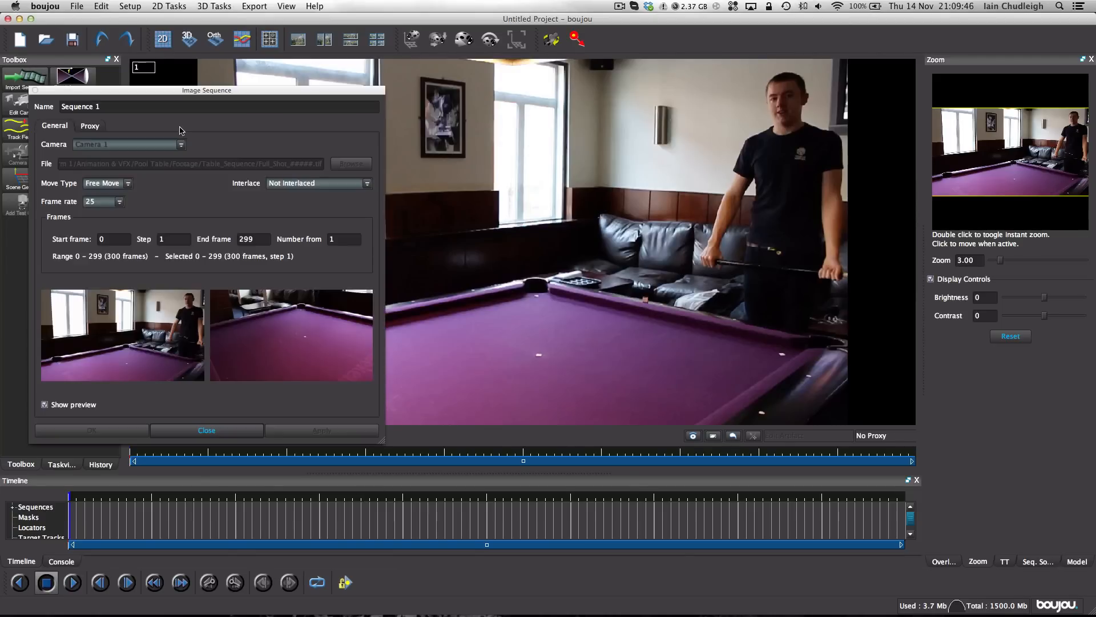
left_click_drag(175, 93, 524, 70)
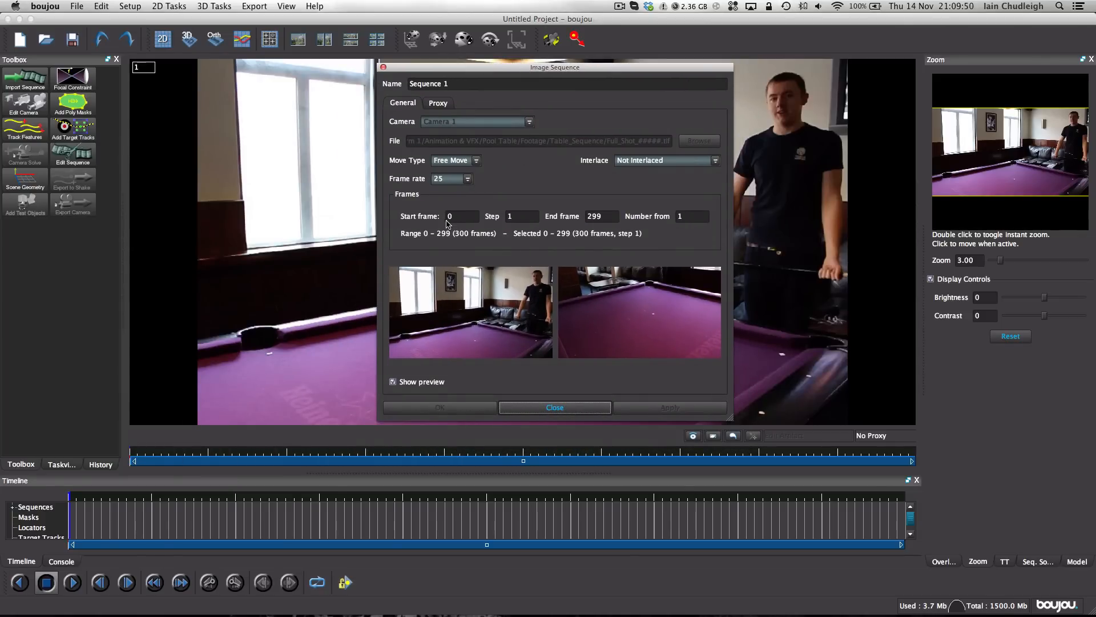
left_click(467, 179)
left_click(461, 228)
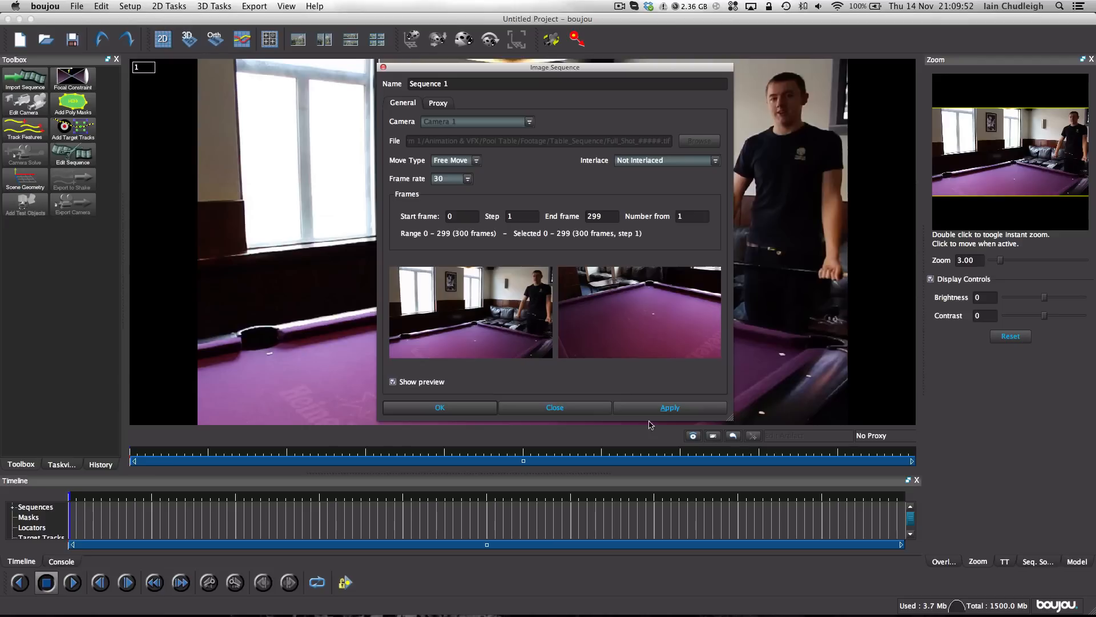
left_click(537, 407)
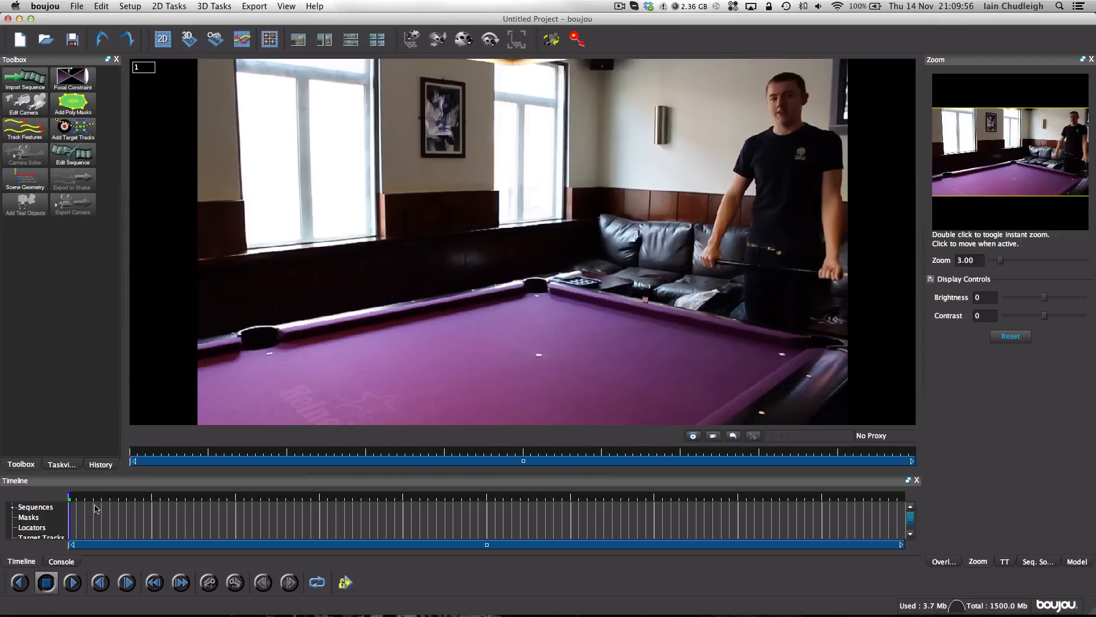
At frame 9, draw a closed poly mask around the standing man, extending beyond the image edge beside him
left_click_drag(144, 515, 73, 523)
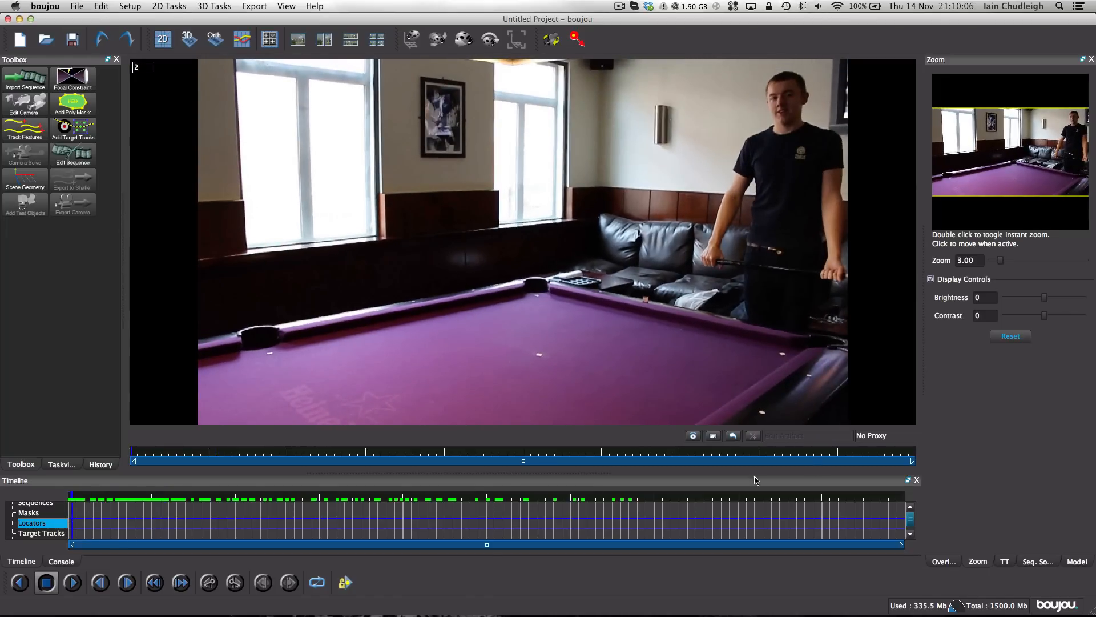
scroll(839, 176, "down", 1)
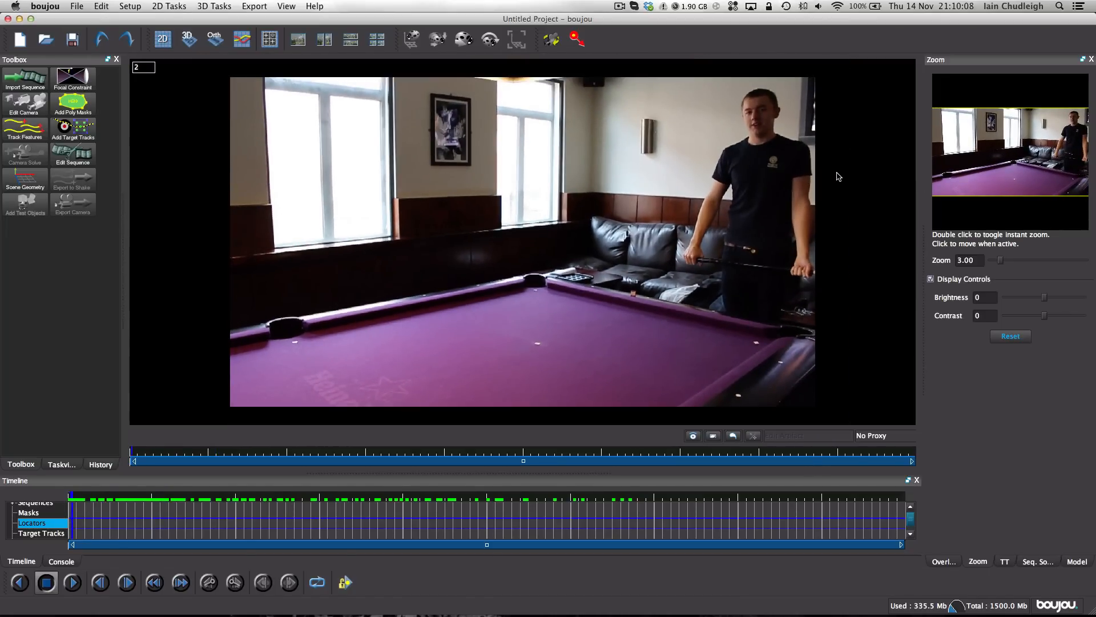
left_click_drag(94, 514, 115, 503)
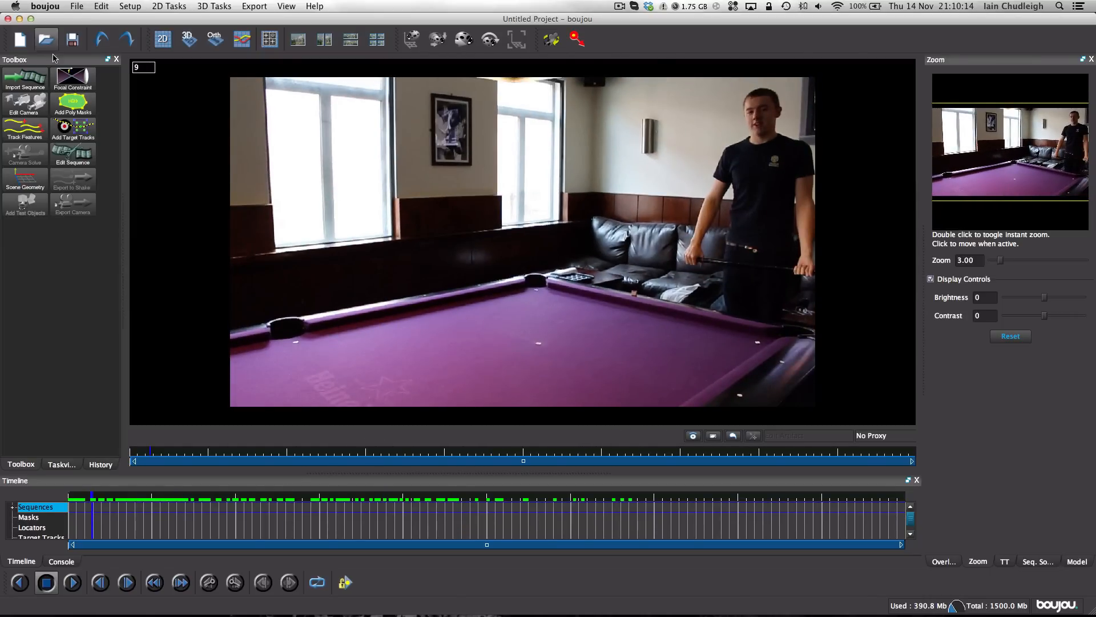
left_click(73, 103)
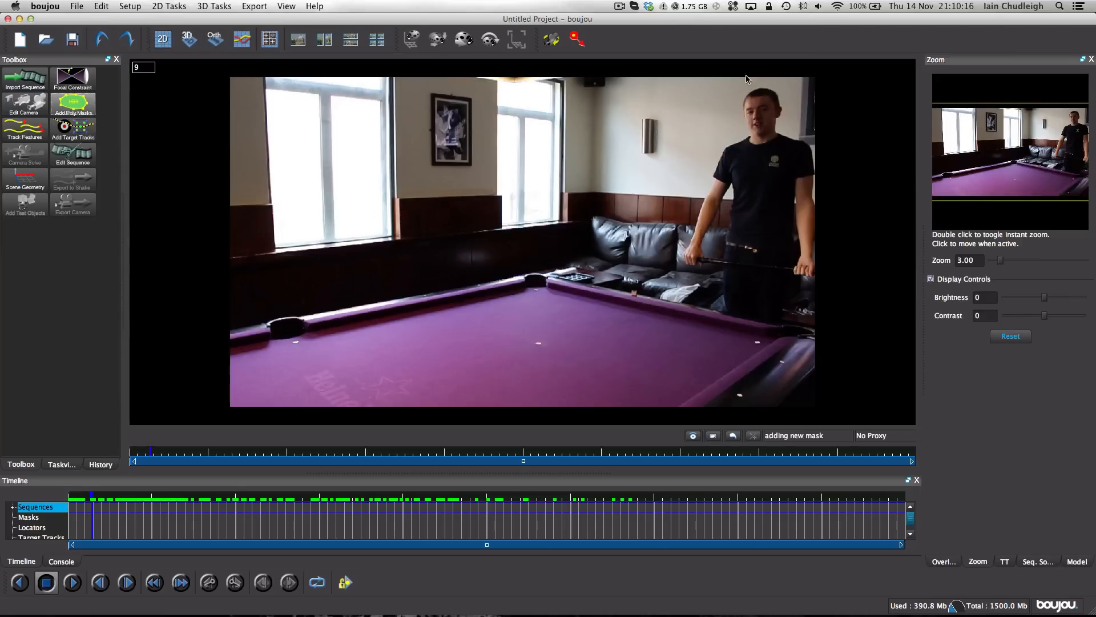
left_click(733, 94)
left_click(730, 130)
left_click(692, 206)
left_click(670, 270)
left_click(713, 281)
left_click(723, 336)
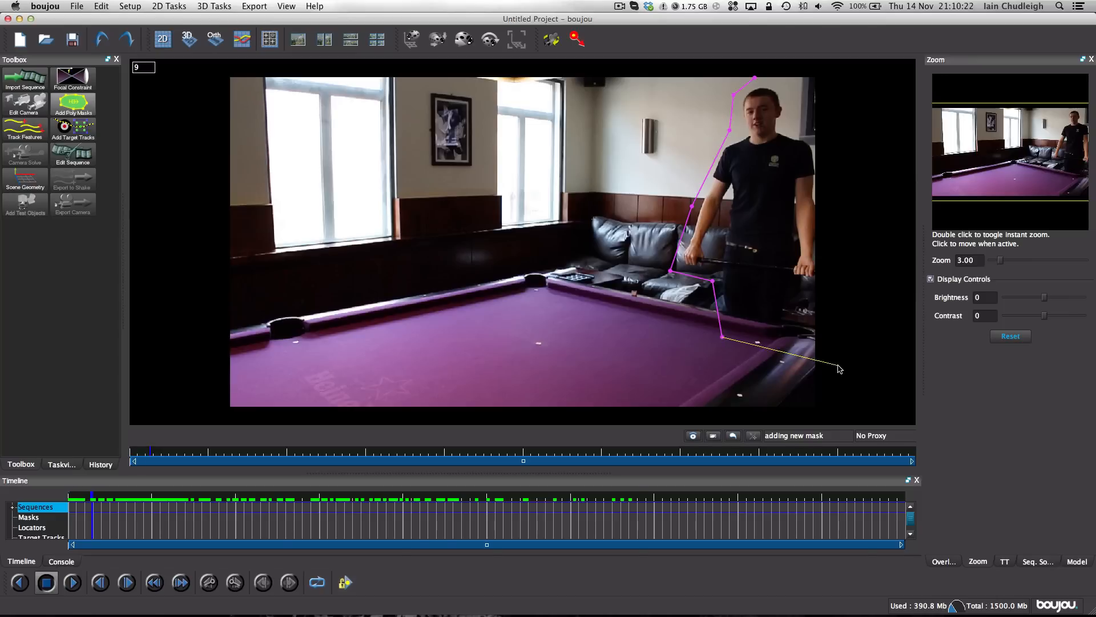
left_click(855, 361)
left_click(850, 241)
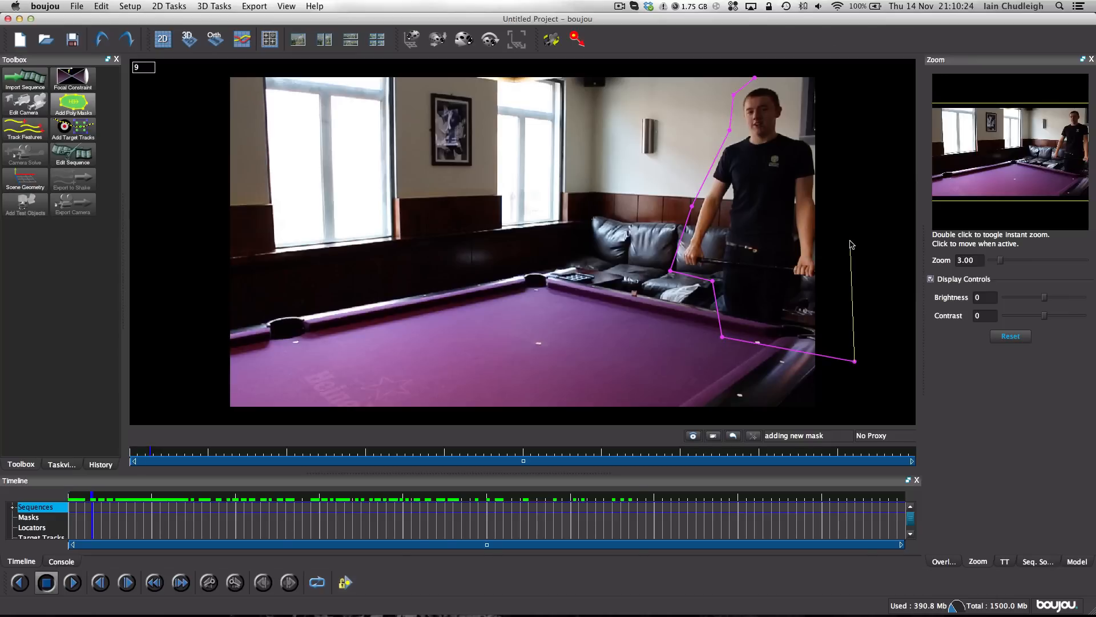
left_click(841, 111)
left_click(836, 71)
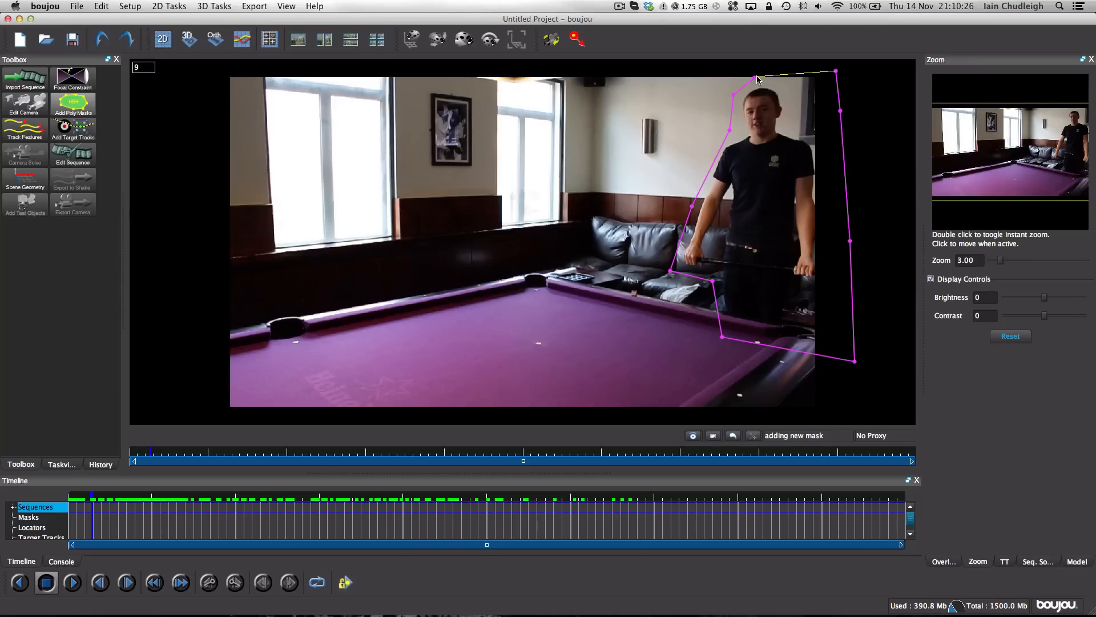
left_click(756, 78)
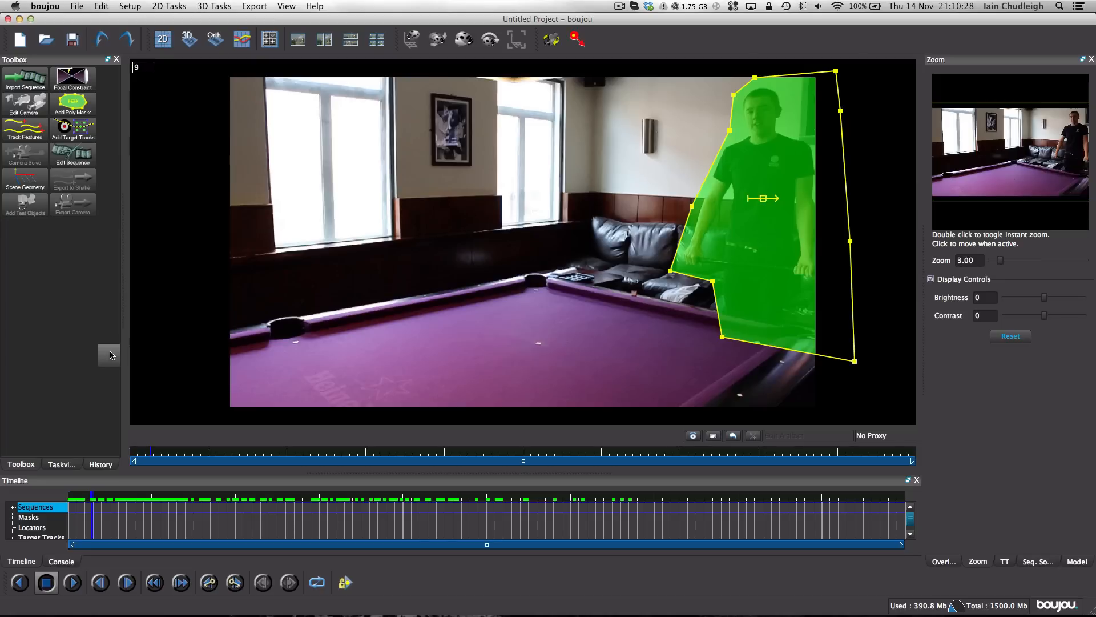
At frame 35, reshape the mask's head, shoulder and hand points to fit around the man
left_click_drag(91, 509, 165, 515)
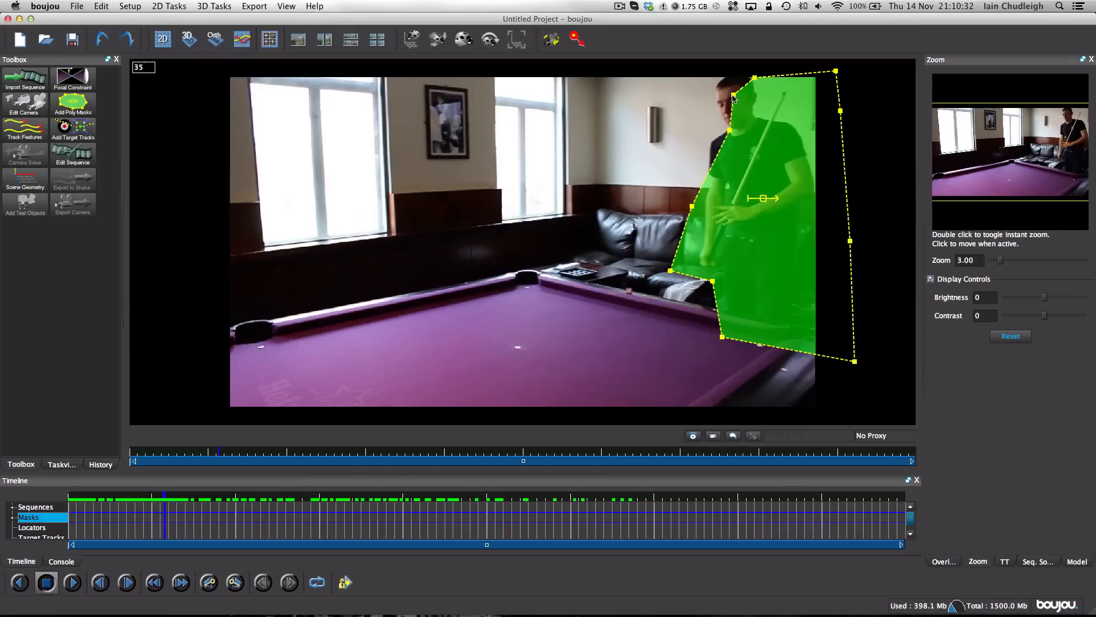
left_click_drag(734, 96, 735, 67)
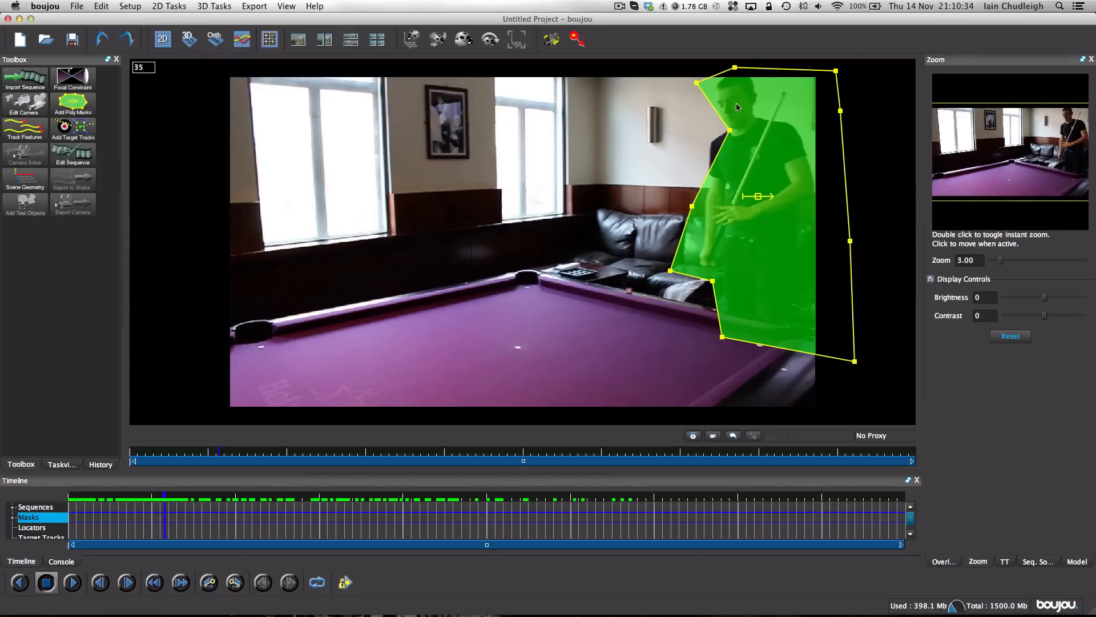
left_click_drag(729, 130, 703, 132)
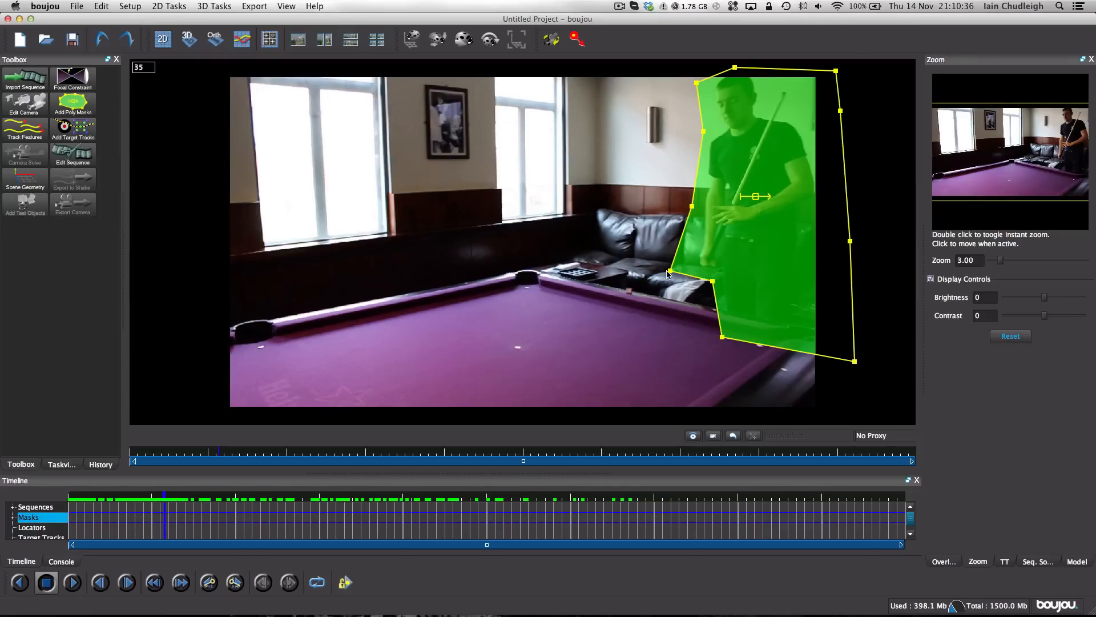
left_click_drag(669, 272, 689, 271)
At frame 21, move the mask's shoulder, elbow and hand points outward to enclose the man's arm
left_click(143, 515)
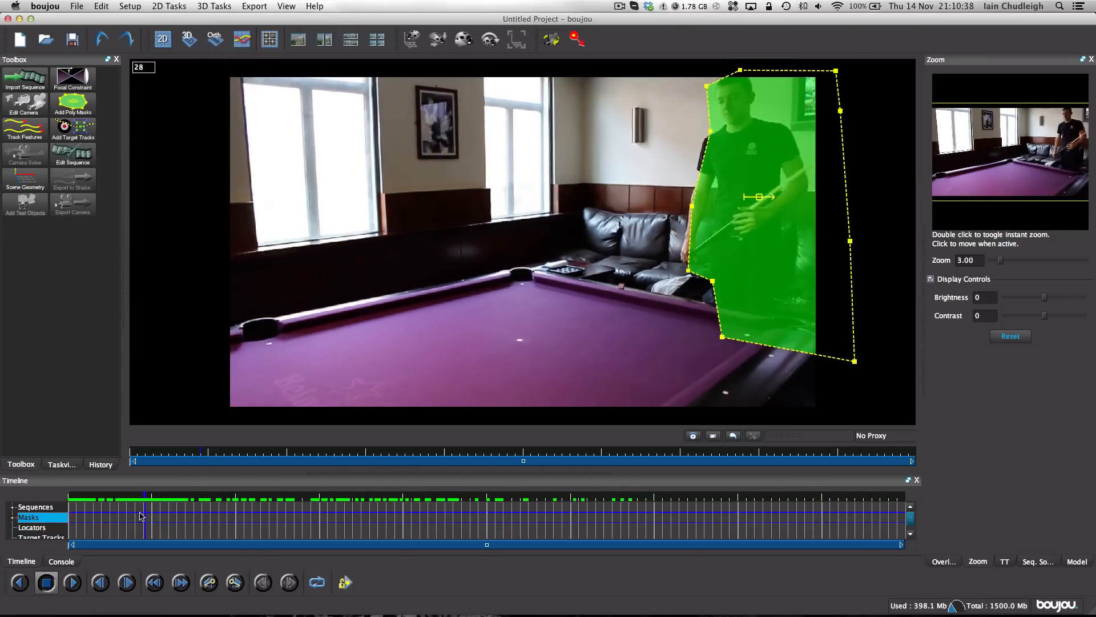
left_click(125, 506)
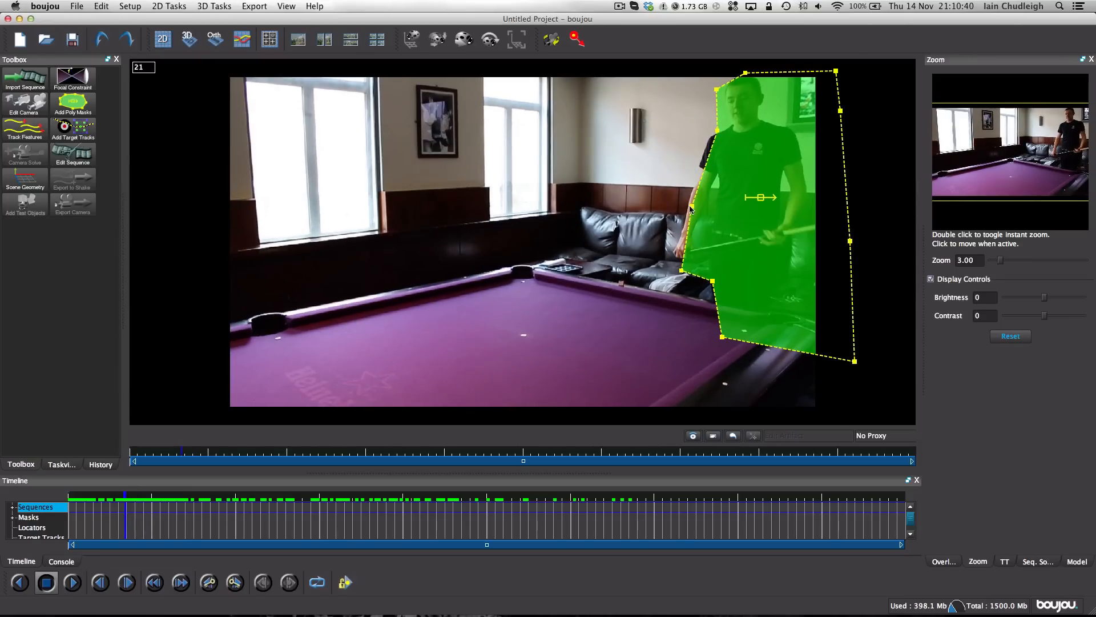
left_click_drag(692, 206, 680, 204)
left_click_drag(716, 129, 707, 127)
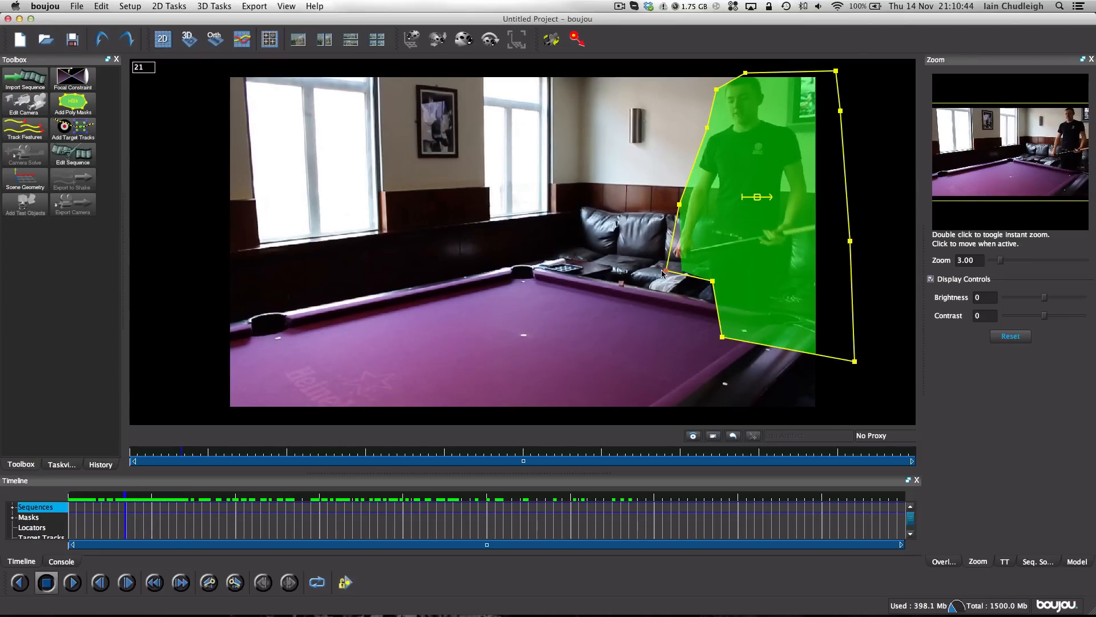
At frame 45, reshape the mask's head, arm and hand points to enclose the leaning man and his outstretched hand
left_click(146, 514)
left_click_drag(150, 514, 194, 513)
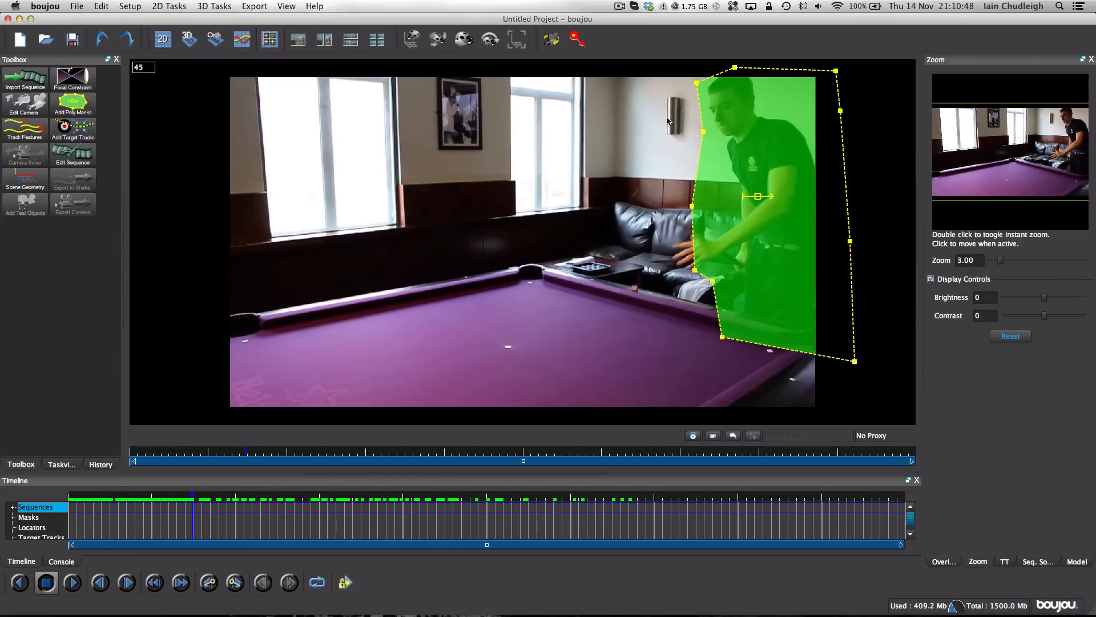
left_click_drag(687, 204, 615, 188)
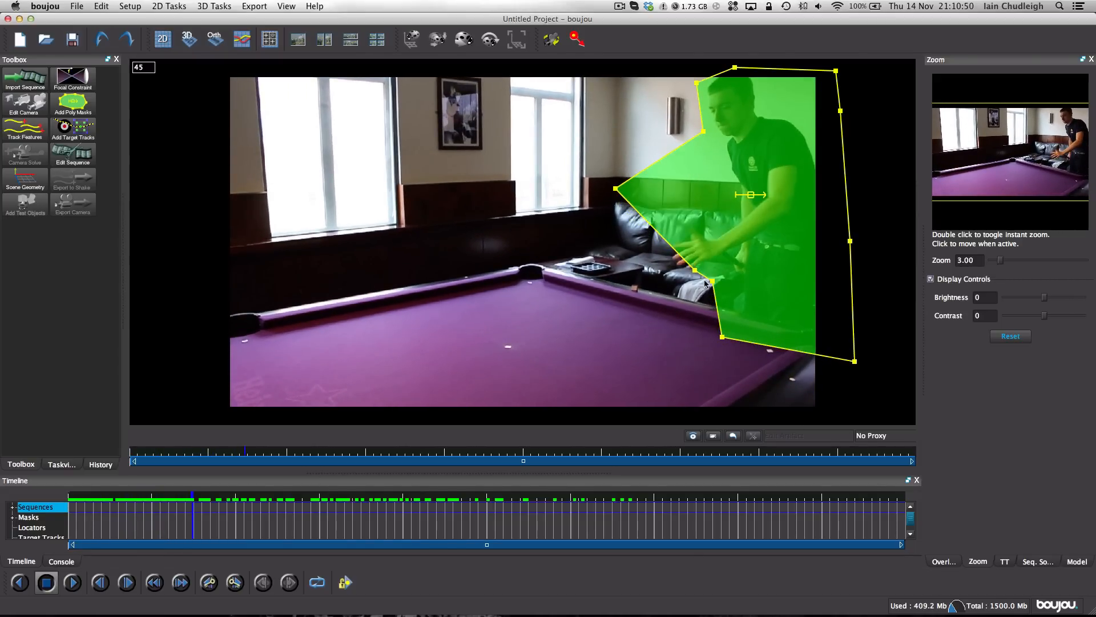
left_click_drag(694, 270, 726, 296)
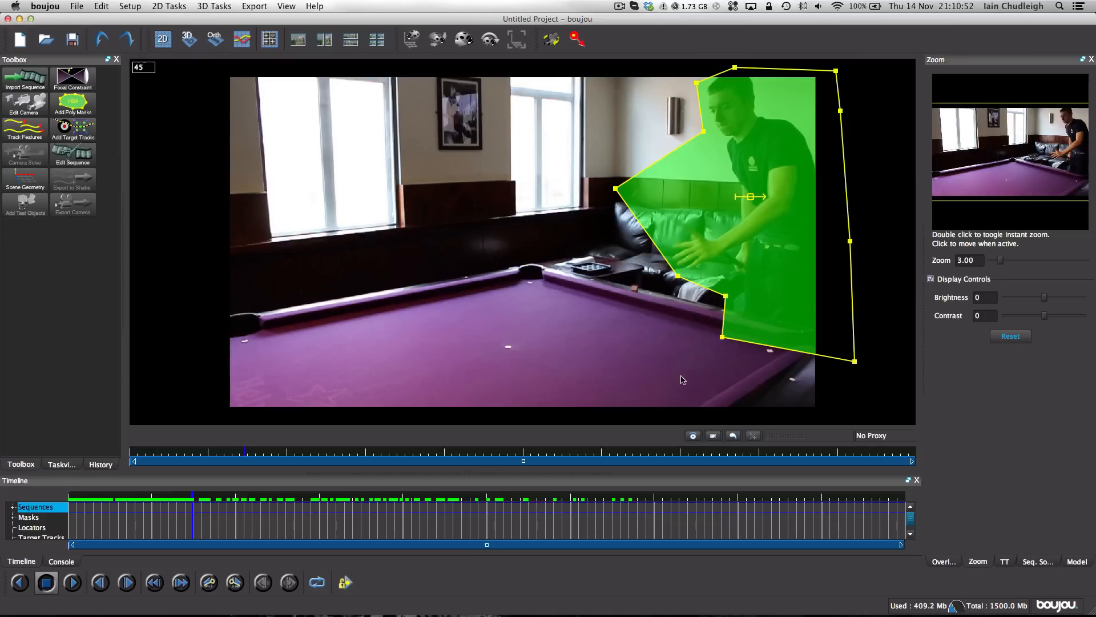
left_click_drag(697, 83, 691, 76)
left_click_drag(703, 132, 696, 129)
At frame 53, extend the mask over the pool table to enclose the man's face, outstretched arm, hand and cue
left_click(214, 521)
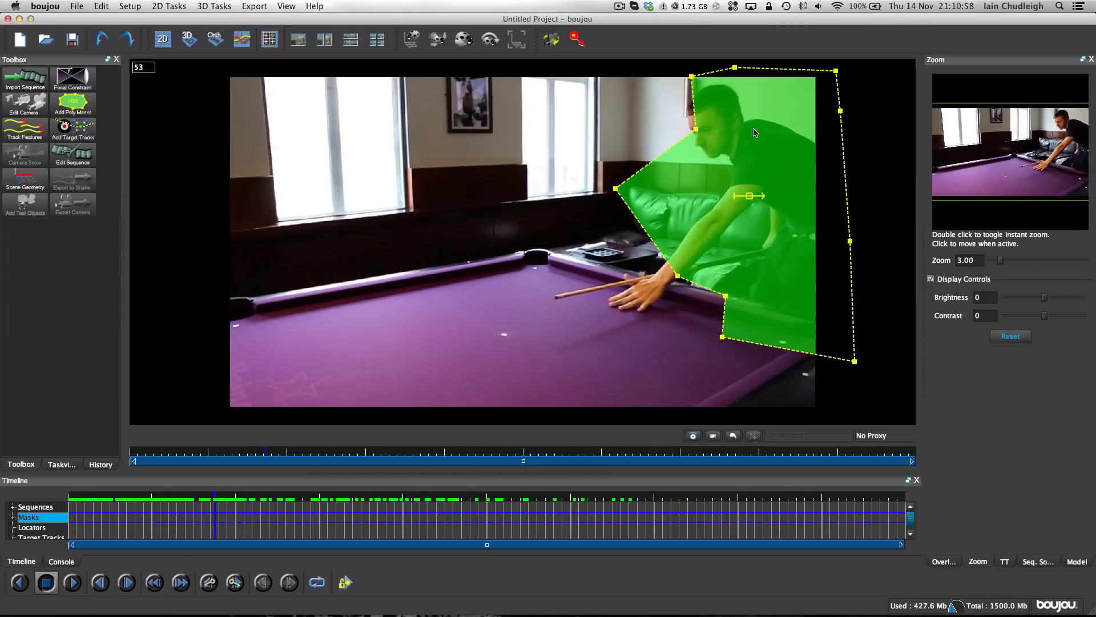
left_click_drag(698, 130, 673, 116)
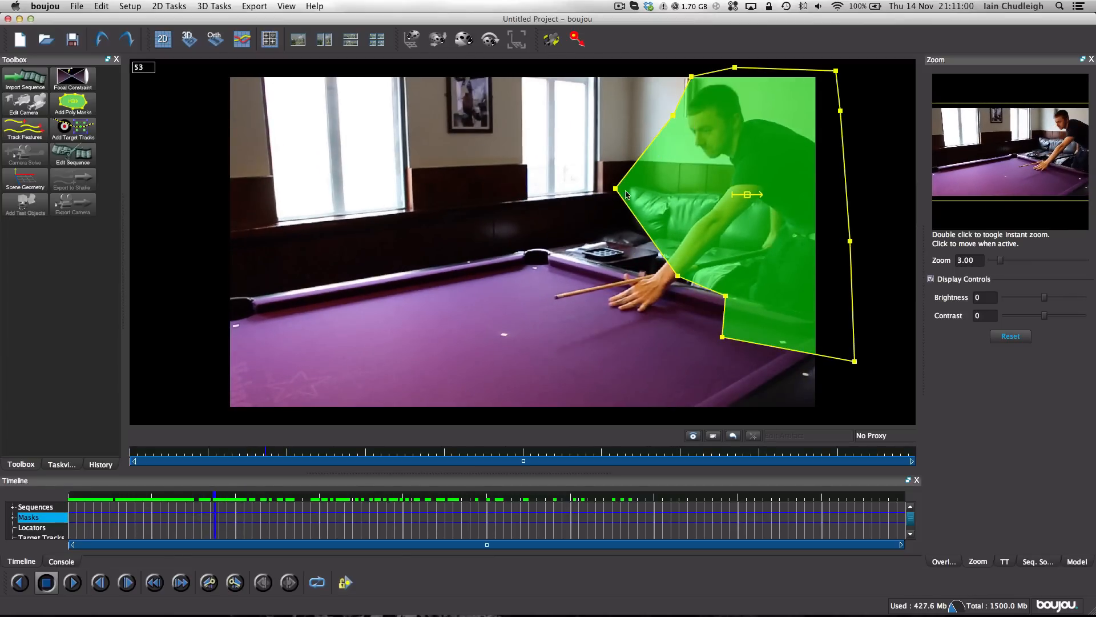
left_click_drag(616, 189, 536, 303)
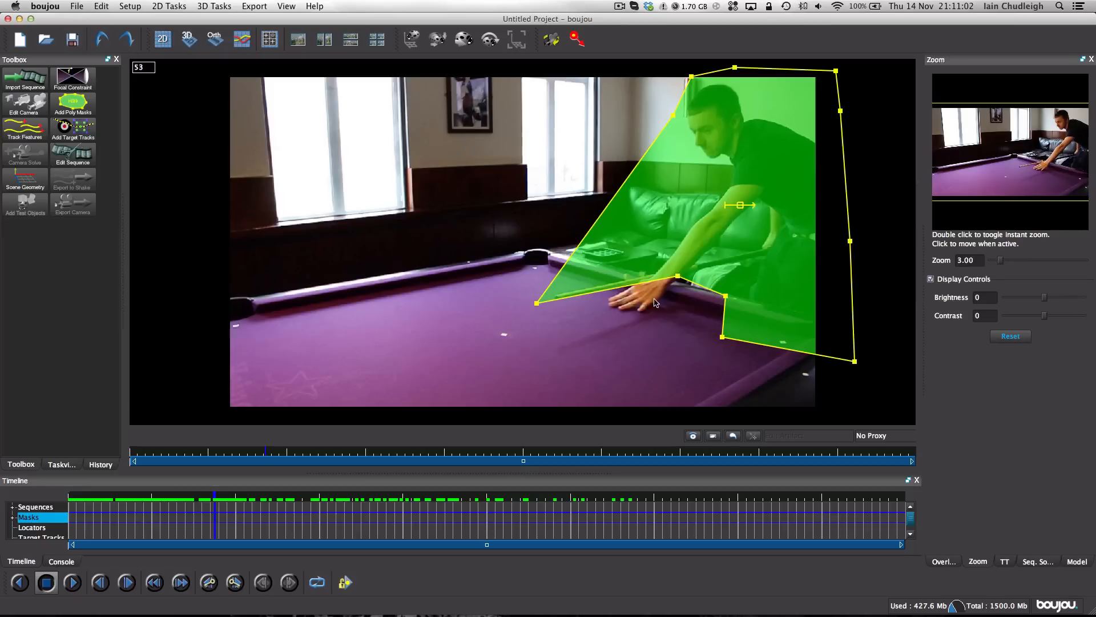
left_click_drag(677, 276, 640, 319)
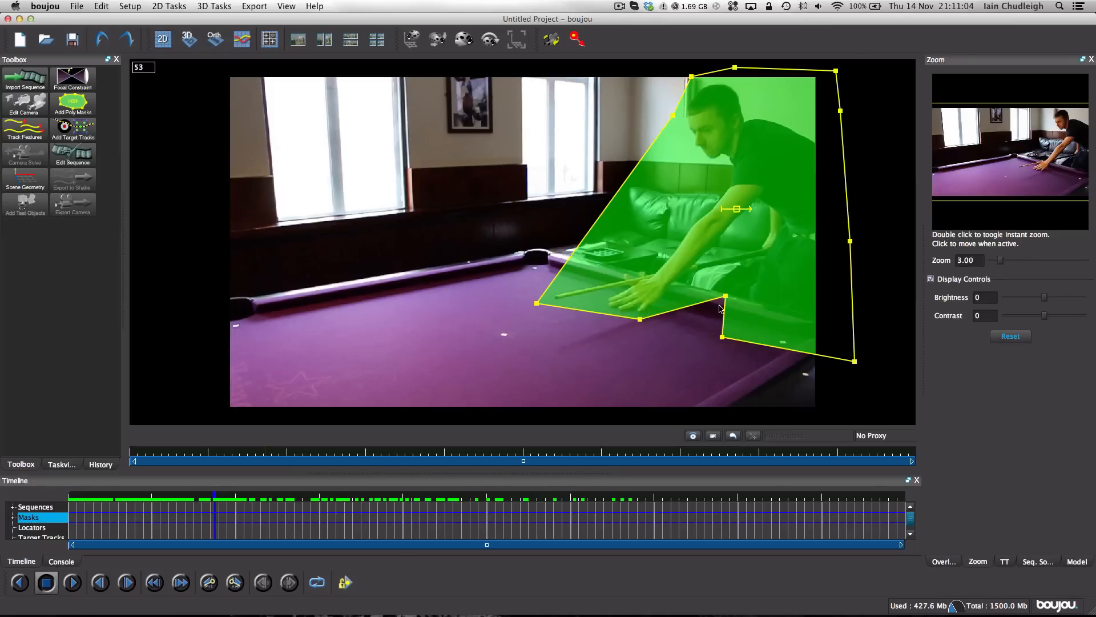
left_click_drag(722, 301, 692, 341)
At frame 51, move the mask's cue-tip and hand points outward to enclose the cue and fingers
mouse_move(216, 516)
left_mouse_down()
mouse_move(128, 518)
mouse_move(230, 518)
mouse_move(209, 519)
left_mouse_up()
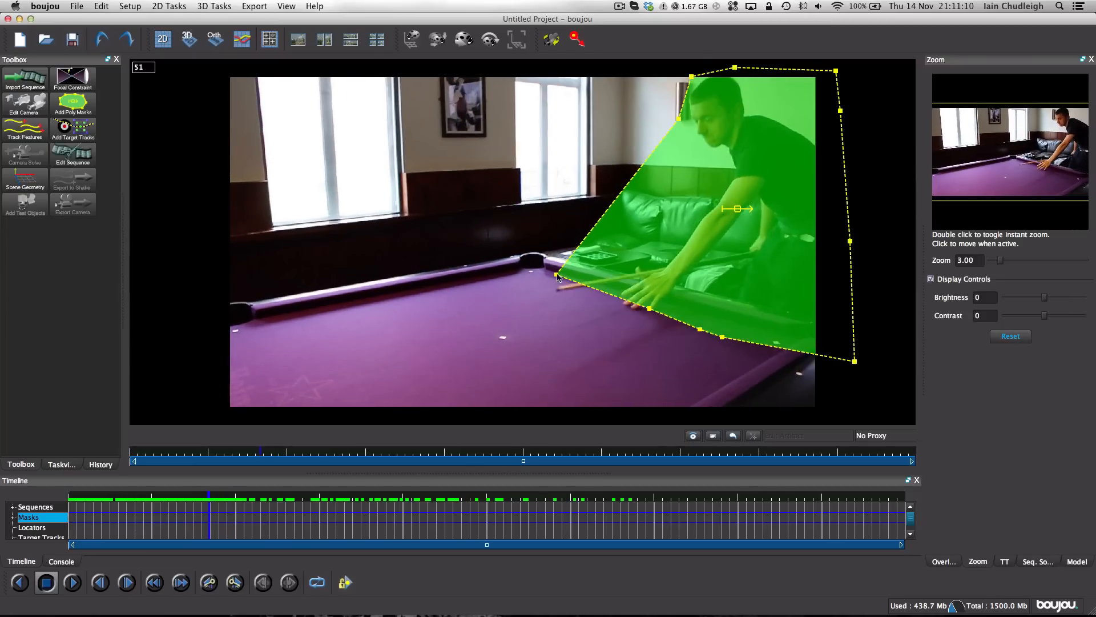
left_click_drag(558, 278, 532, 302)
left_click_drag(648, 310, 642, 332)
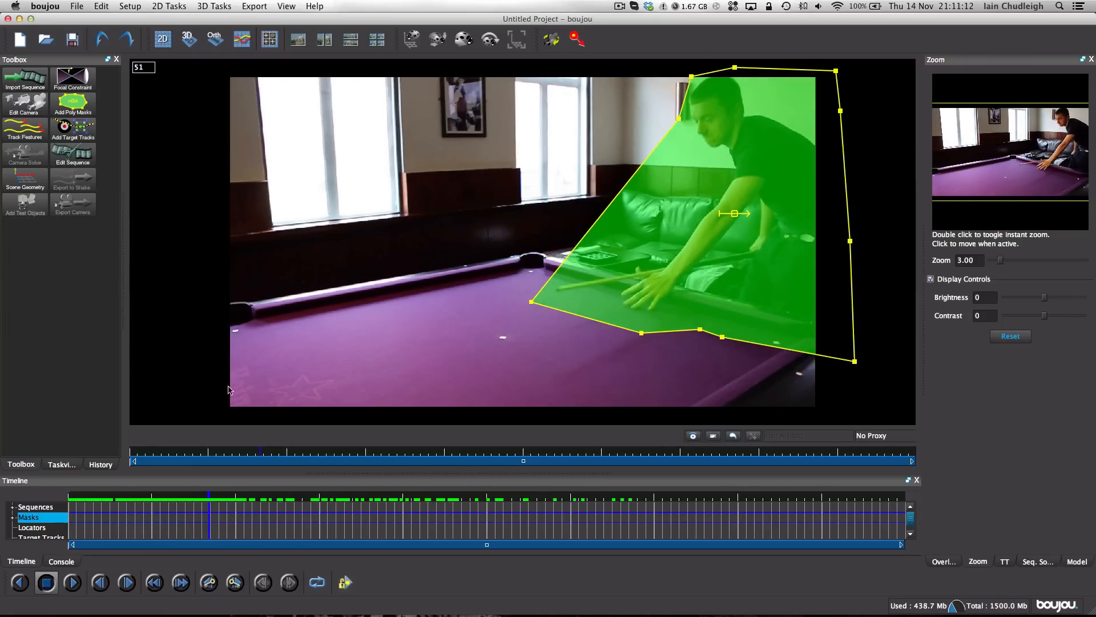
At frames 69 and 66, move the mask point below the man's hand down to enclose his fingers
left_click_drag(210, 518, 260, 510)
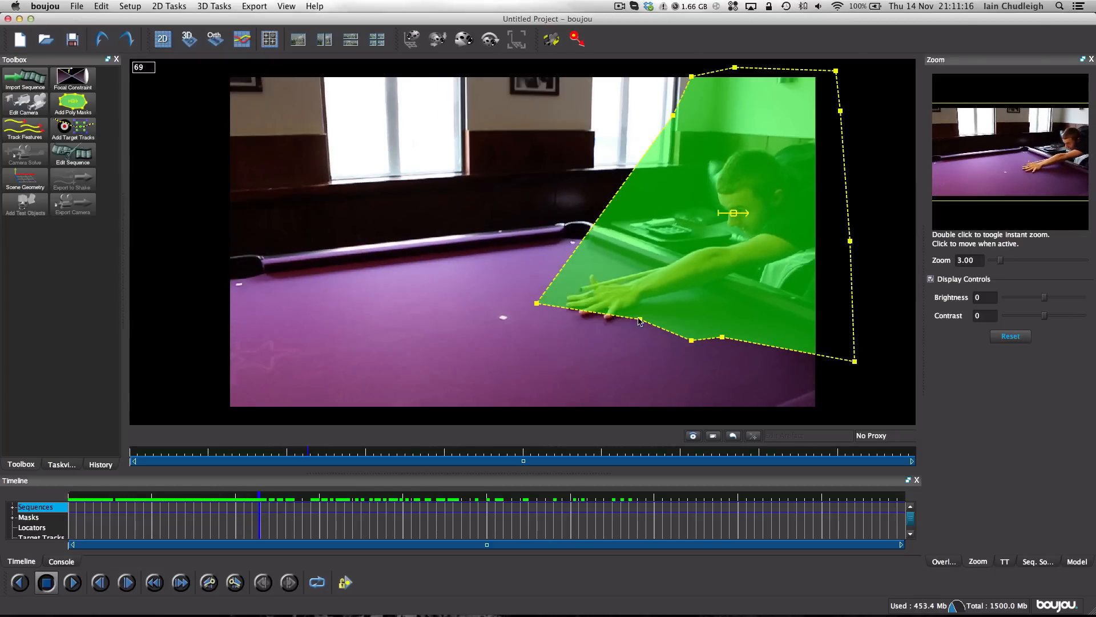
left_click_drag(640, 320, 615, 333)
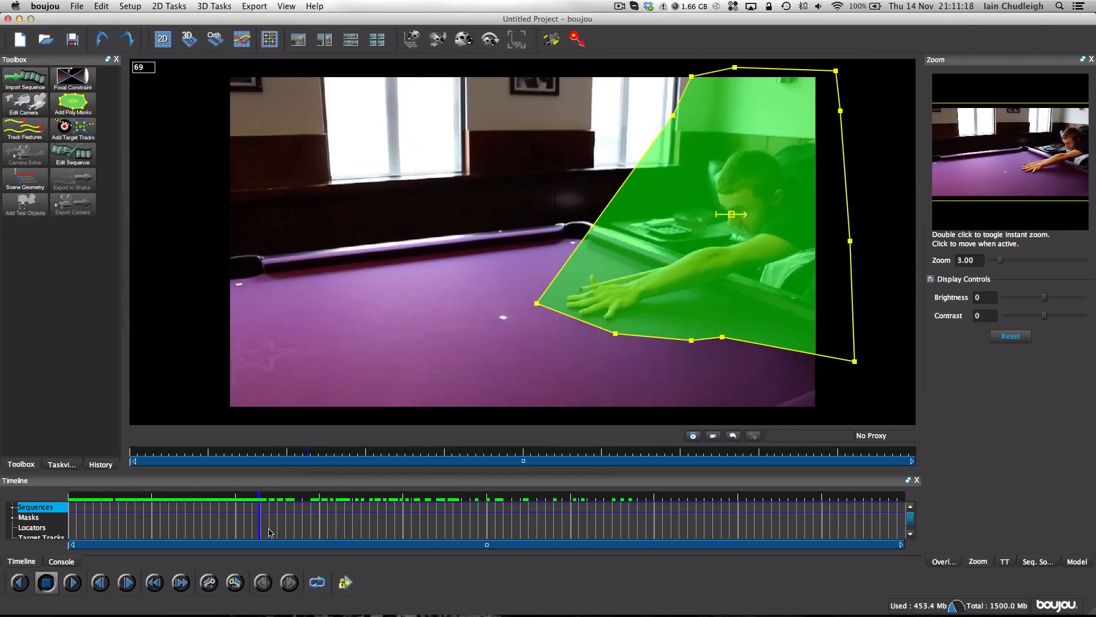
mouse_move(261, 527)
left_mouse_down()
mouse_move(205, 525)
mouse_move(264, 525)
mouse_move(250, 528)
left_mouse_up()
left_click_drag(620, 331, 599, 338)
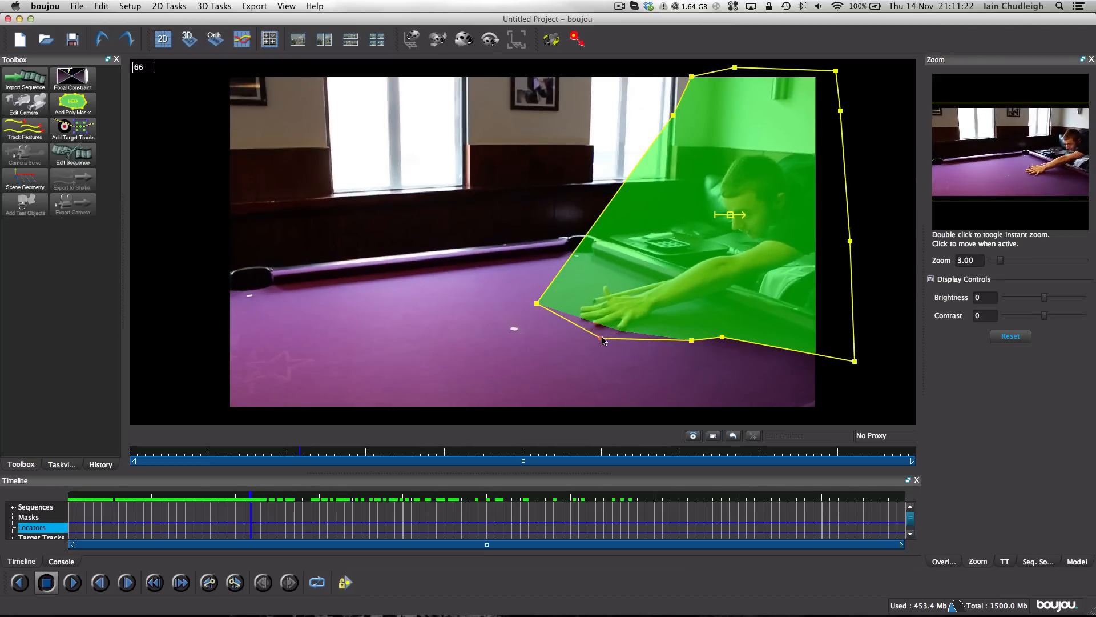
Tighten the mask above the man's arm at frame 85 and extend it past the cue tip at frames 85 and 81
left_click_drag(254, 518, 303, 518)
left_click_drag(543, 304, 520, 294)
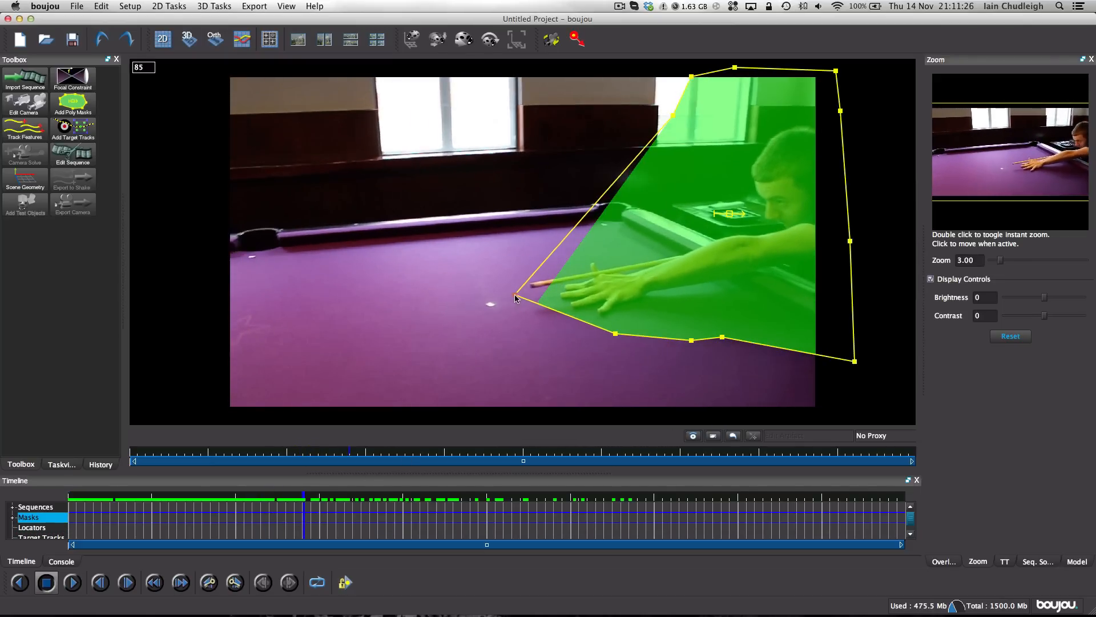
left_click_drag(673, 115, 538, 257)
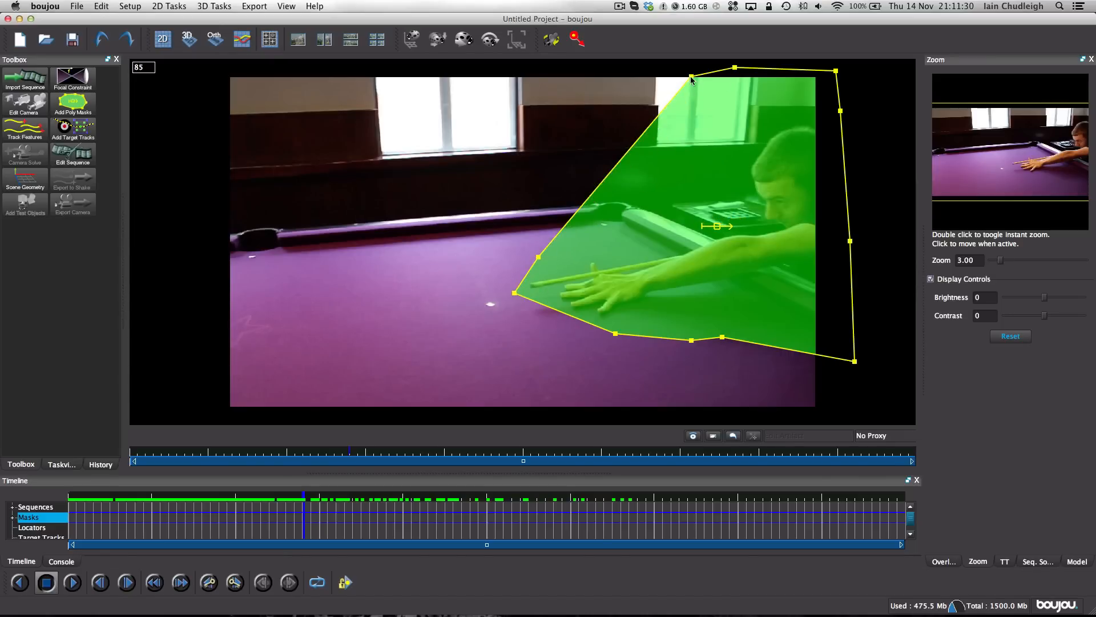
left_click_drag(691, 77, 726, 208)
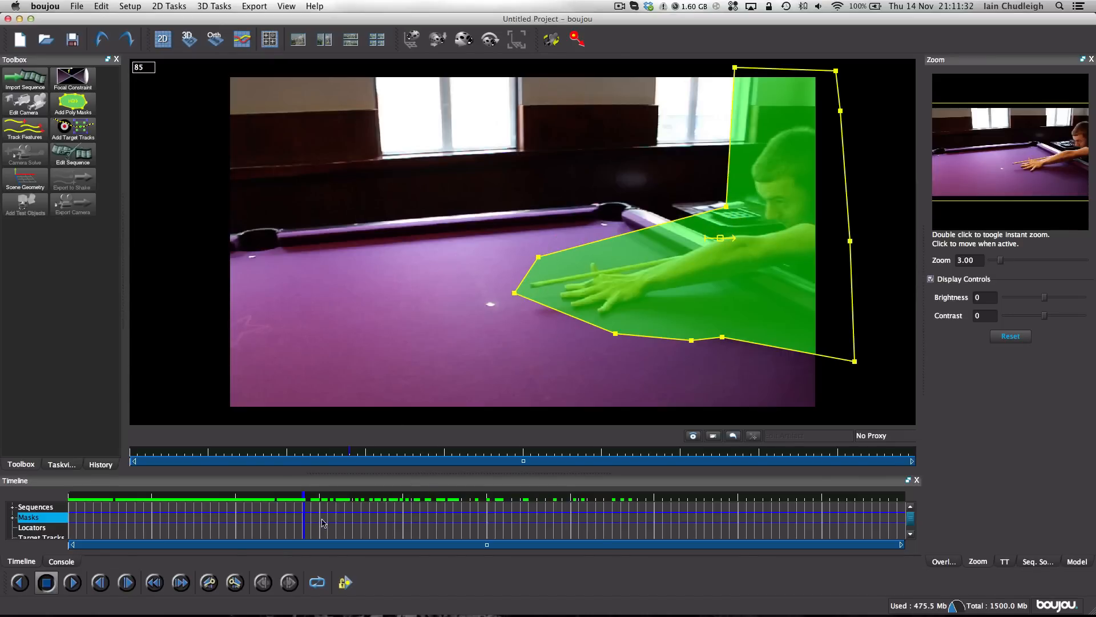
mouse_move(313, 525)
left_mouse_down()
mouse_move(261, 526)
mouse_move(315, 523)
mouse_move(294, 530)
left_mouse_up()
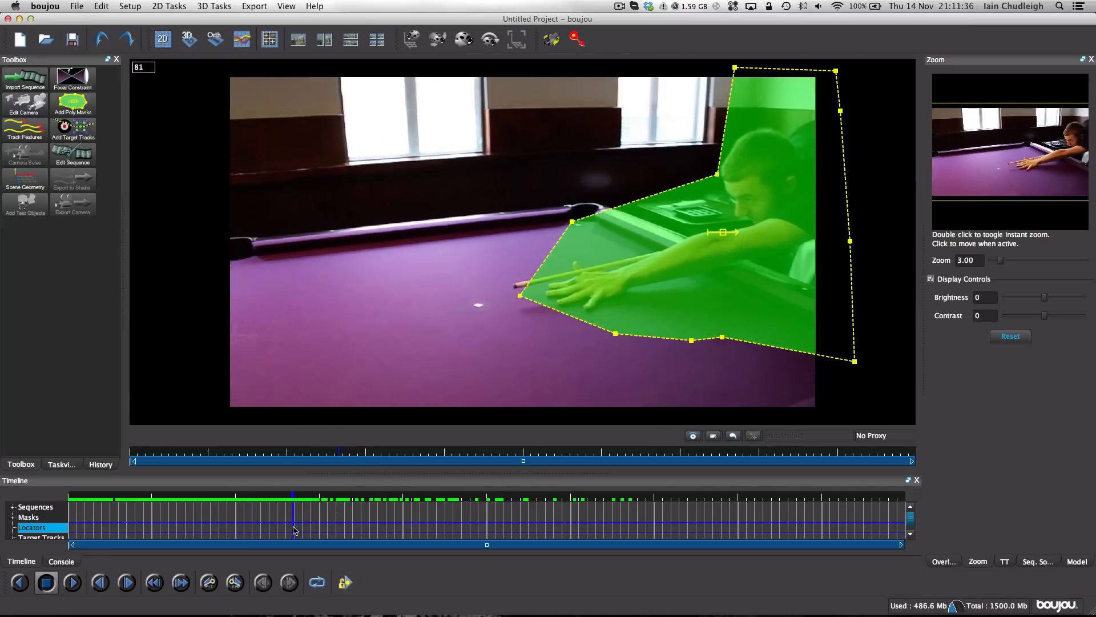
mouse_move(518, 296)
left_mouse_down()
mouse_move(490, 286)
mouse_move(500, 290)
left_mouse_up()
At frame 101, extend the mask's points ahead of the cue tip and below the hand
left_click(341, 520)
left_click(348, 521)
left_click_drag(616, 334, 583, 342)
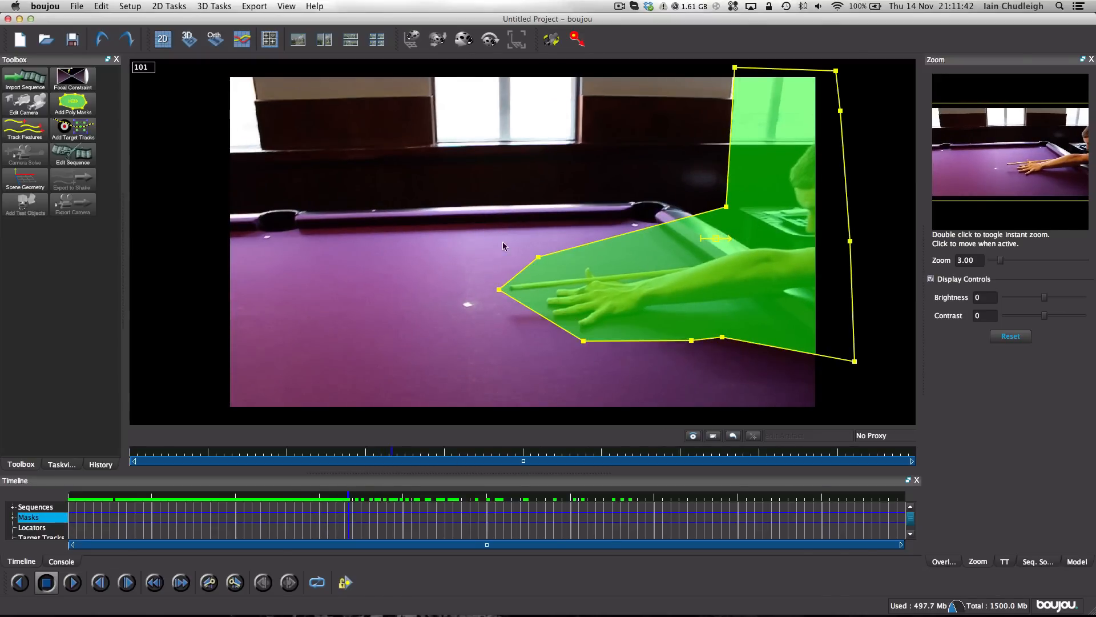
left_click_drag(499, 290, 487, 289)
left_click_drag(583, 342, 571, 340)
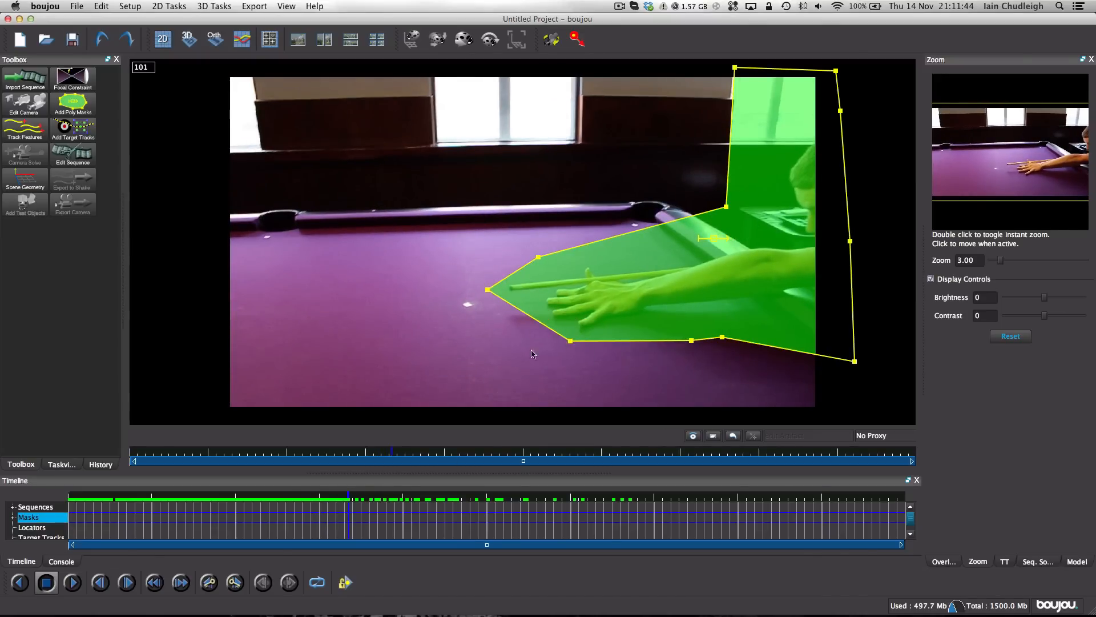
At frame 121, reshape the mask tightly around the hand and cue, moving its upper points outside the image
mouse_move(350, 510)
left_mouse_down()
mouse_move(332, 513)
mouse_move(403, 514)
left_mouse_up()
left_click_drag(690, 344, 698, 405)
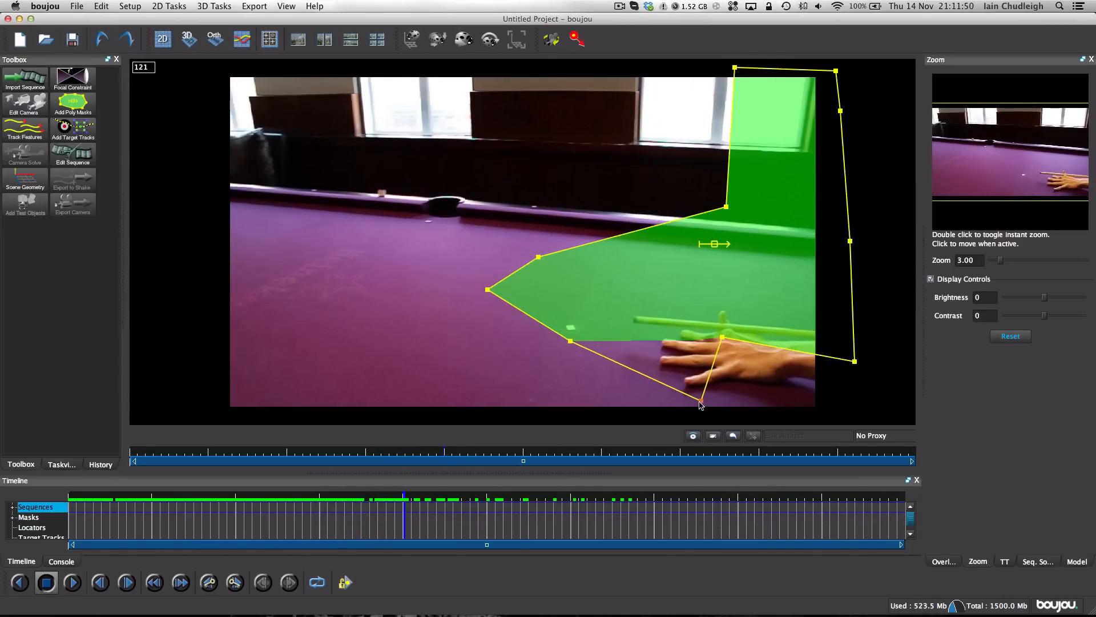
left_click_drag(722, 337, 832, 418)
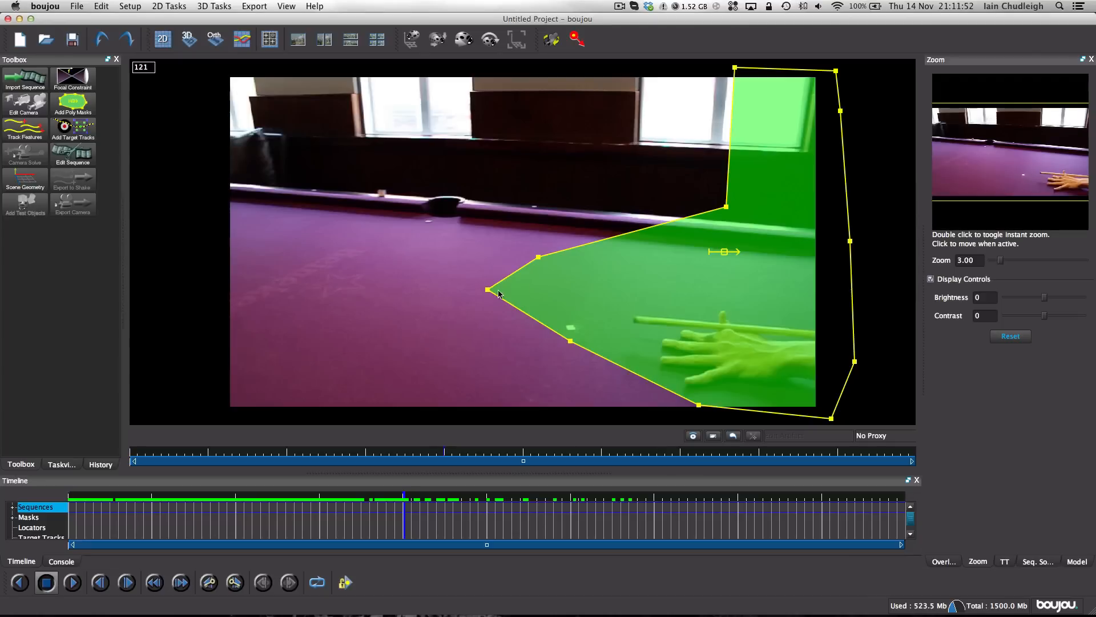
left_click_drag(488, 289, 652, 390)
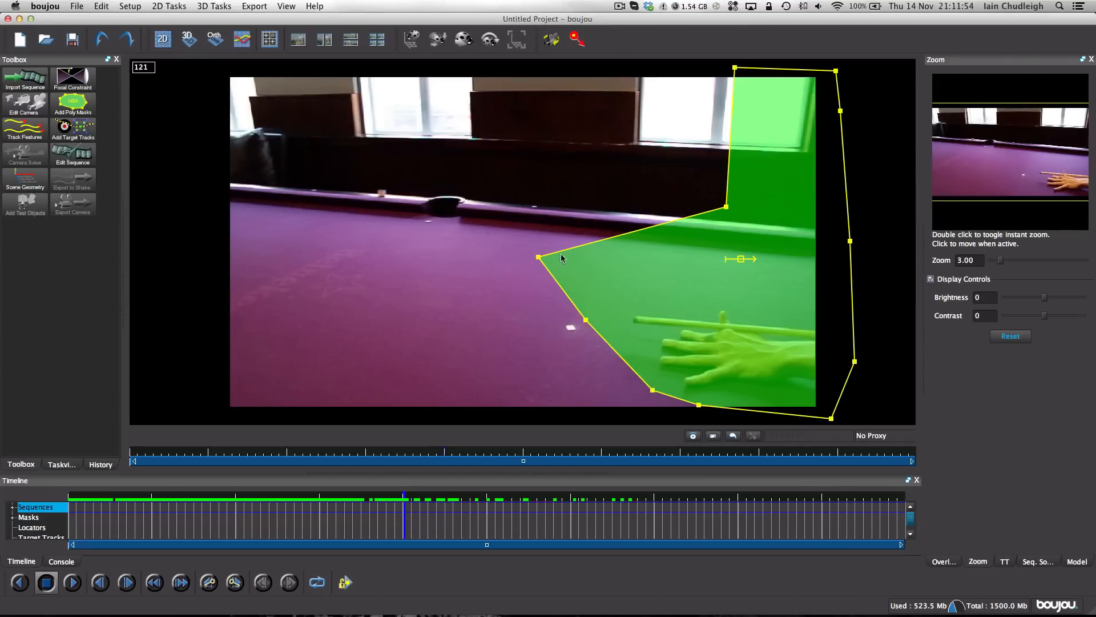
left_click_drag(538, 257, 644, 301)
left_click_drag(727, 207, 802, 289)
left_click_drag(831, 70, 827, 64)
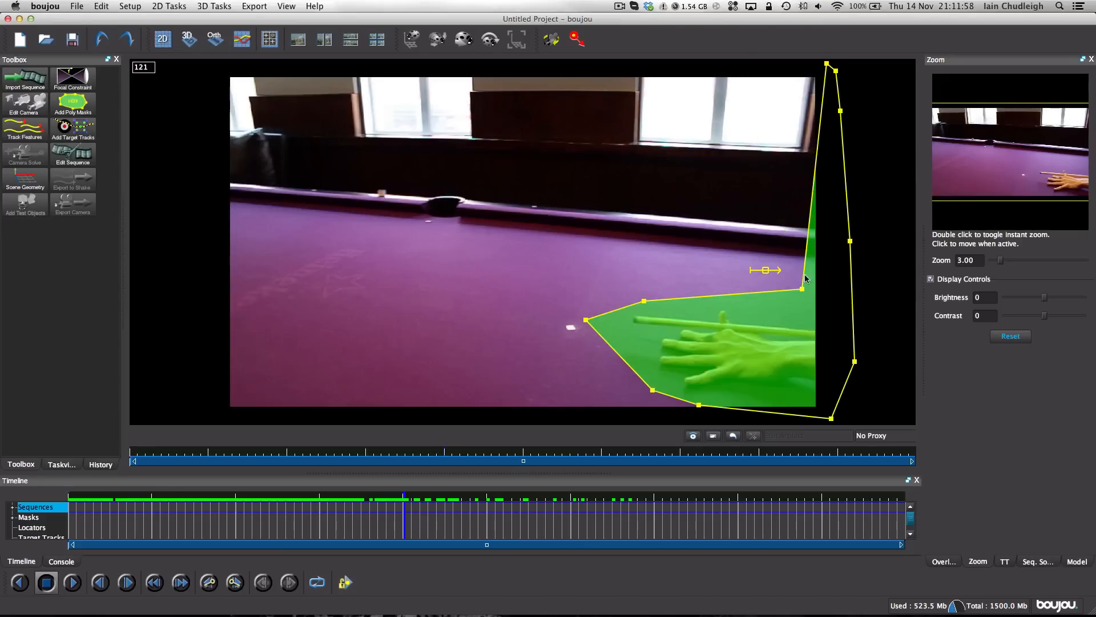
left_click_drag(841, 112, 879, 108)
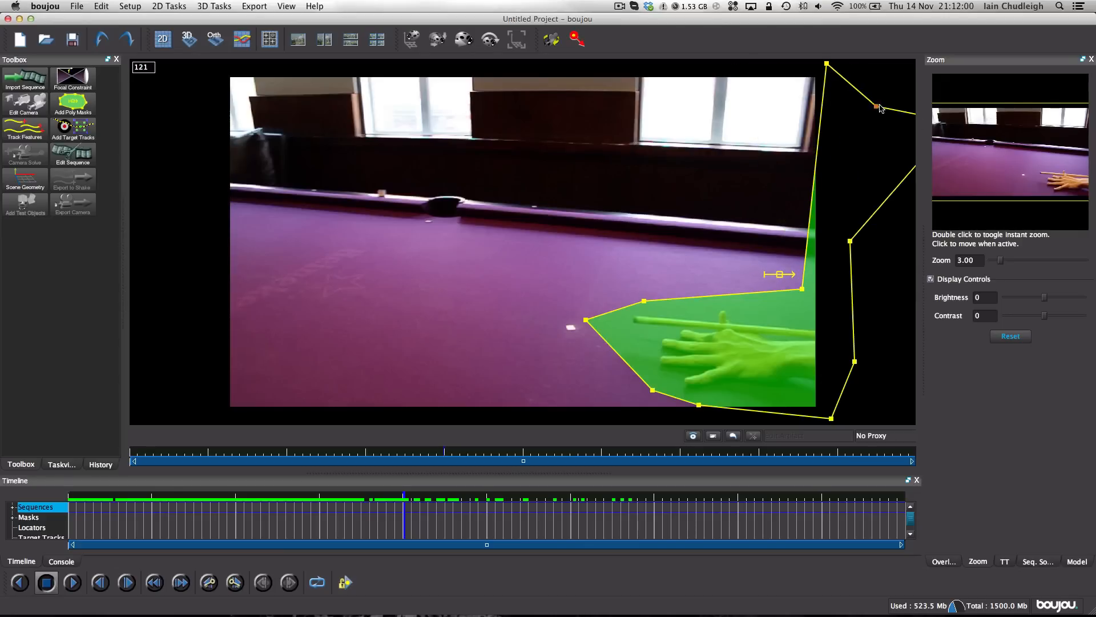
left_click_drag(827, 63, 842, 223)
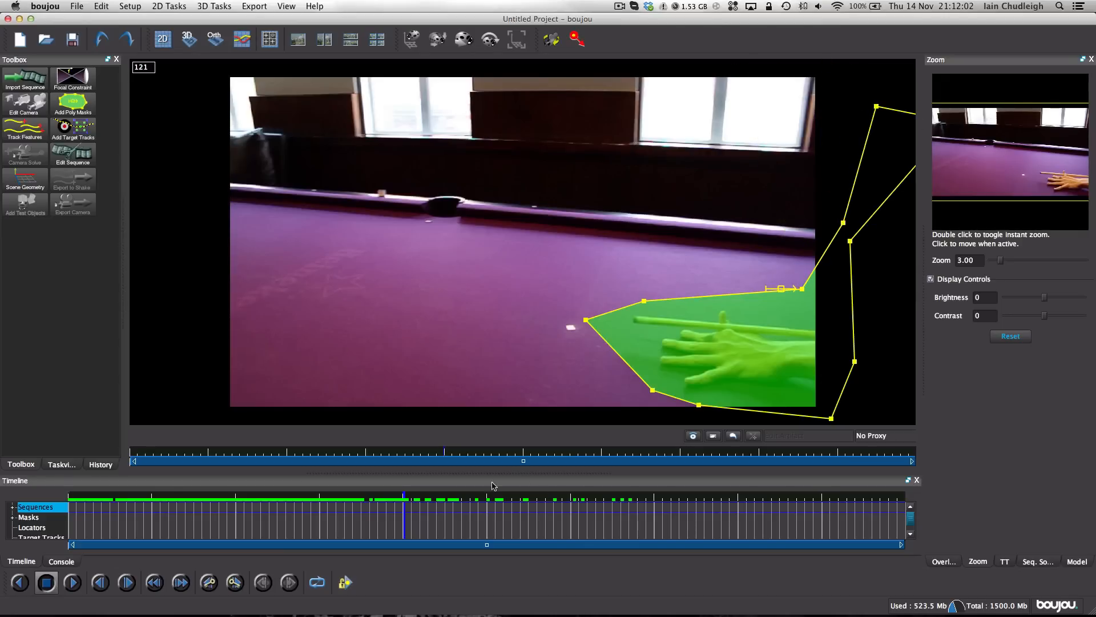
Extend the mask ahead of the cue tip at frame 105, and shift the whole mask toward the hand at frame 149
left_click_drag(411, 523, 359, 531)
left_click_drag(505, 295, 489, 284)
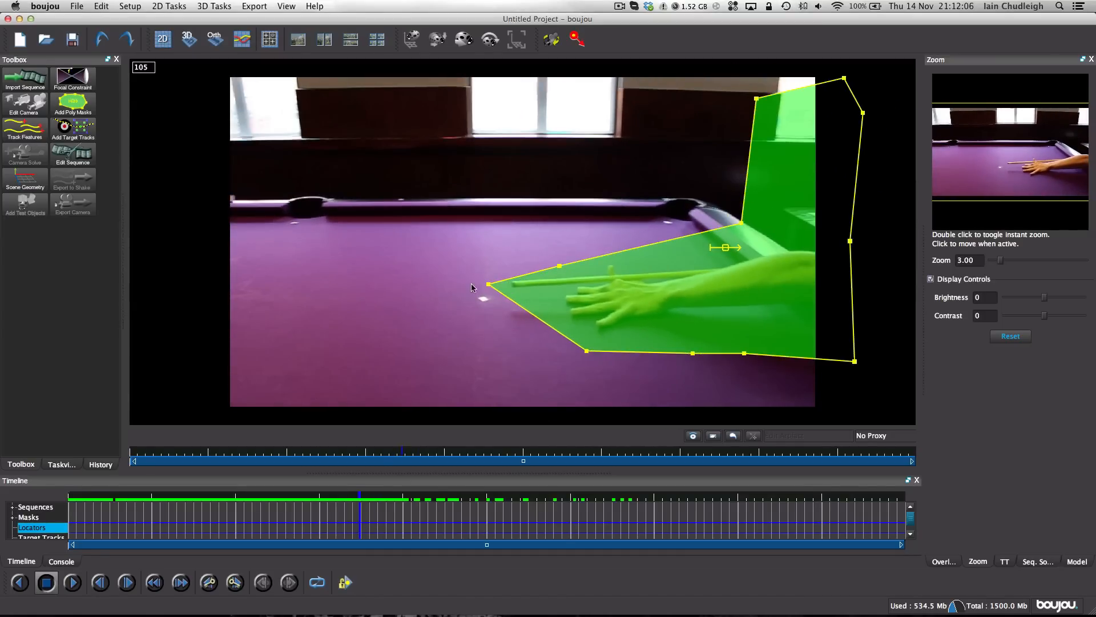
left_click_drag(362, 519, 482, 524)
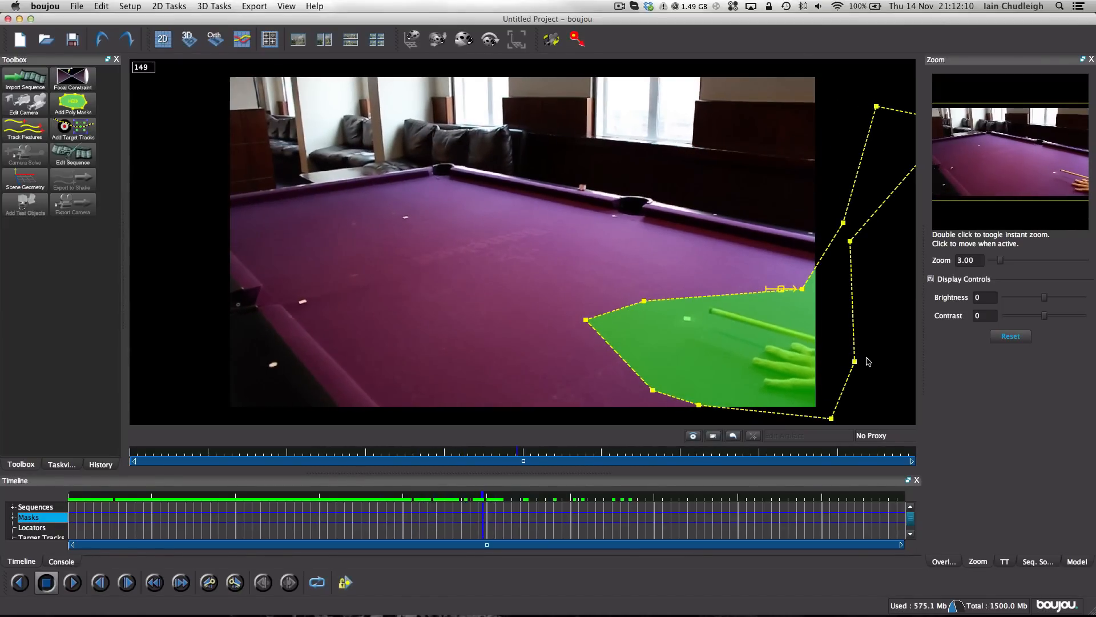
left_click_drag(855, 361, 971, 371)
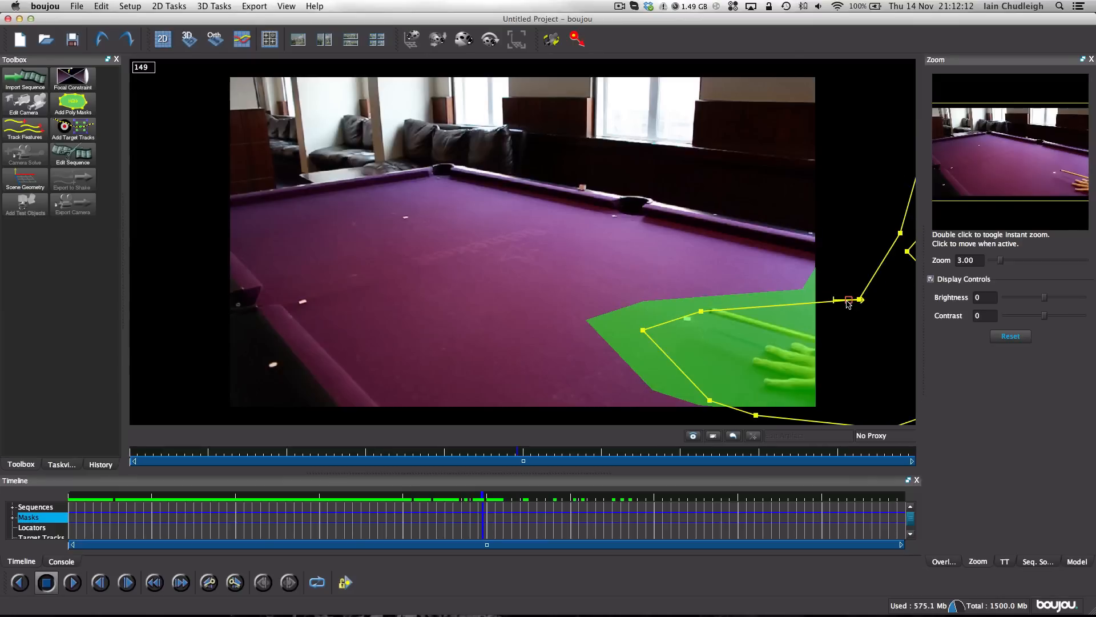
left_click_drag(792, 293, 875, 287)
Stretch the mask past the cue tip at frame 168, and tighten it around the hand at frame 156
left_click_drag(460, 523, 541, 528)
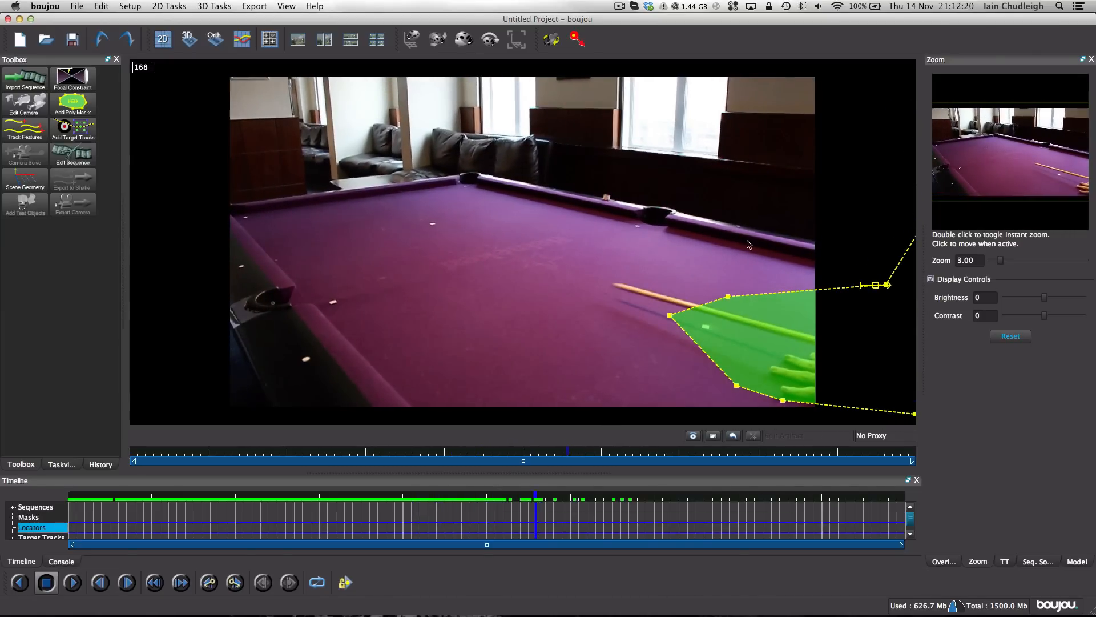
left_click_drag(642, 299, 591, 276)
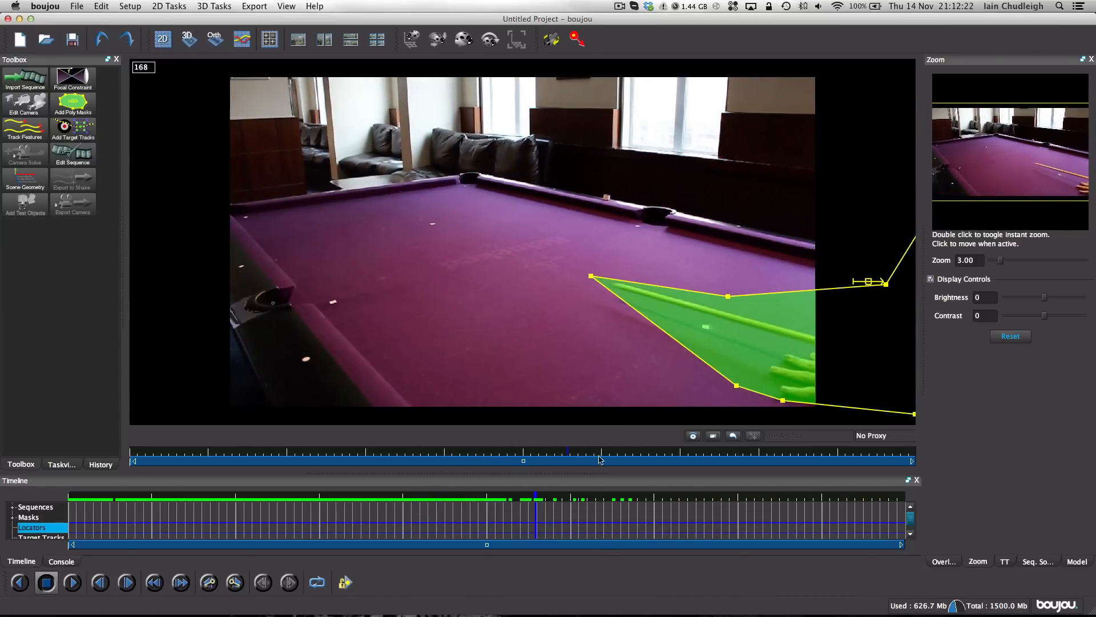
left_click_drag(525, 520, 502, 521)
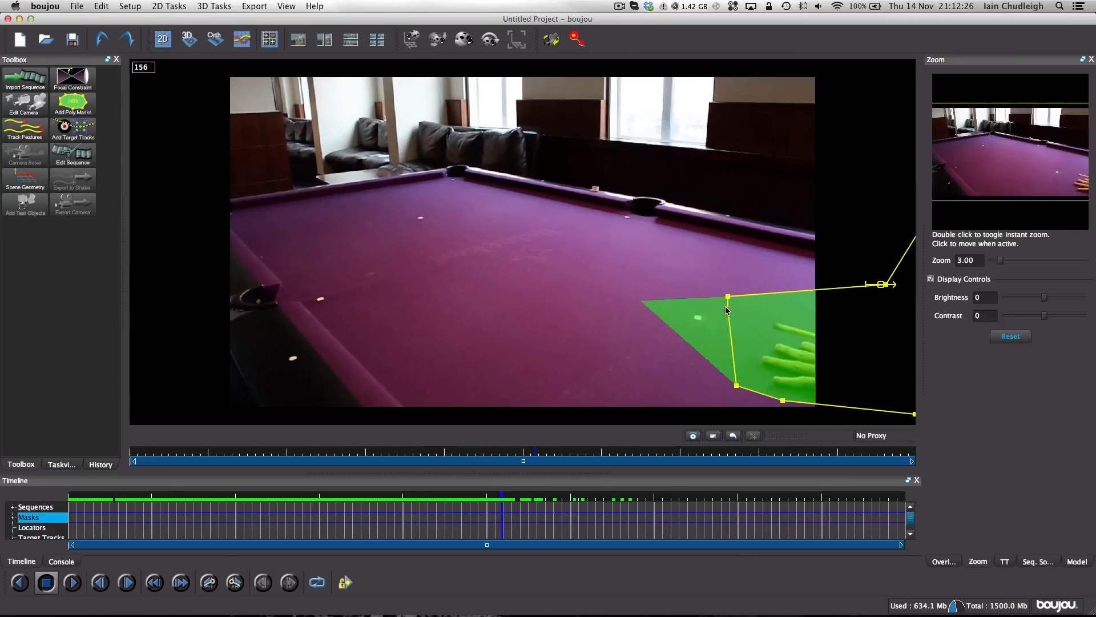
left_click_drag(726, 307, 716, 313)
left_click_drag(826, 311, 822, 300)
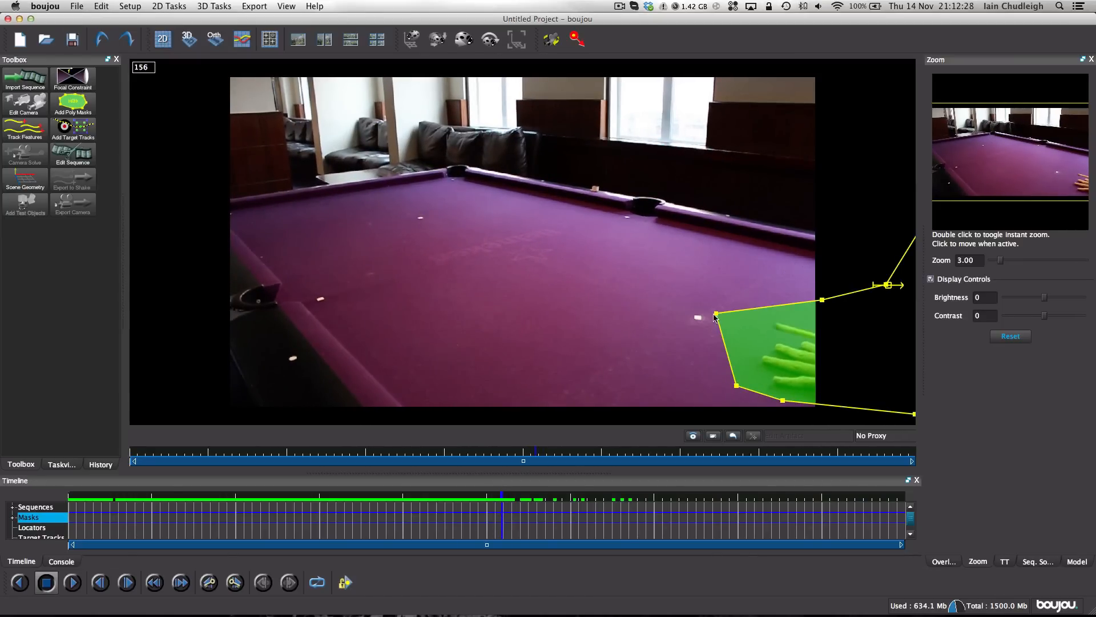
Pull the mask's tip back toward the hand at frame 164, and extend it further past the cue tip at frame 168
mouse_move(503, 530)
left_mouse_down()
mouse_move(535, 530)
mouse_move(524, 529)
left_mouse_up()
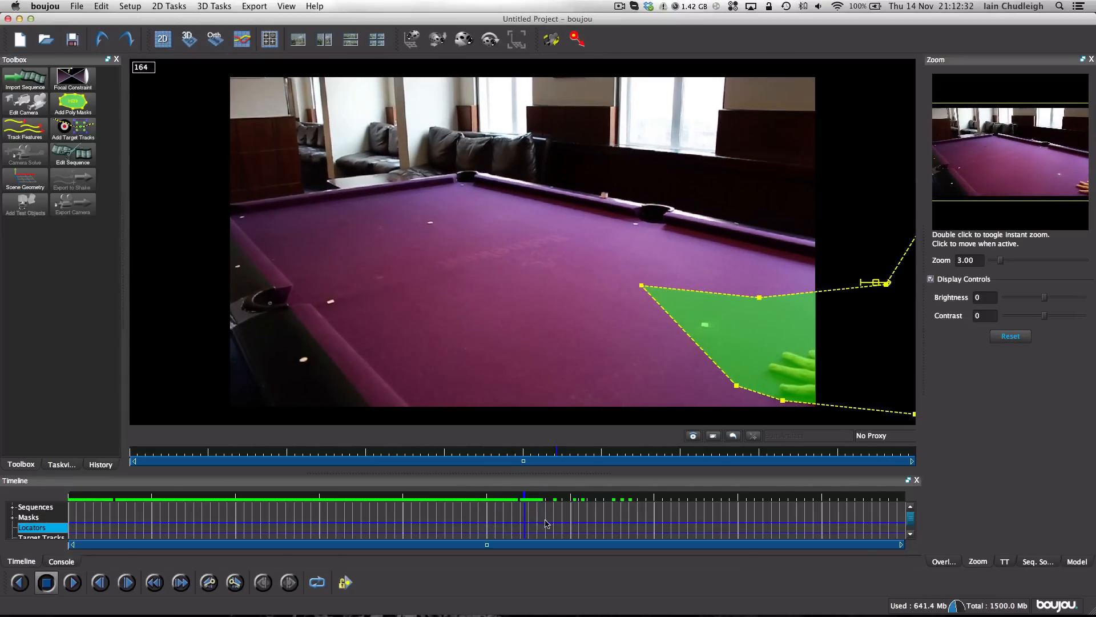
left_click_drag(642, 285, 733, 319)
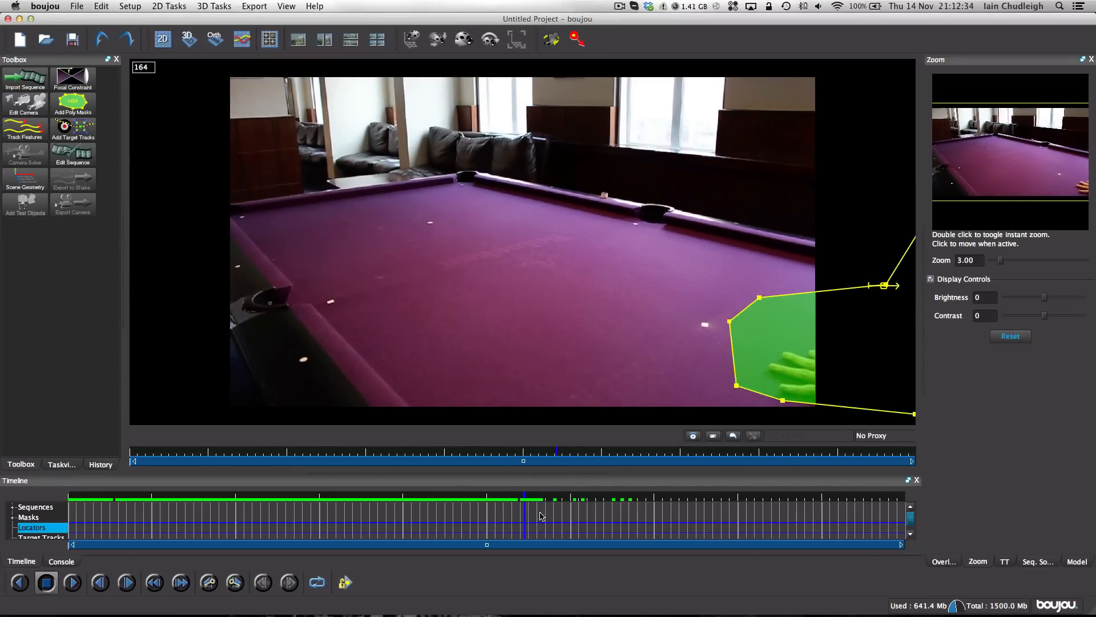
left_click_drag(540, 513, 537, 517)
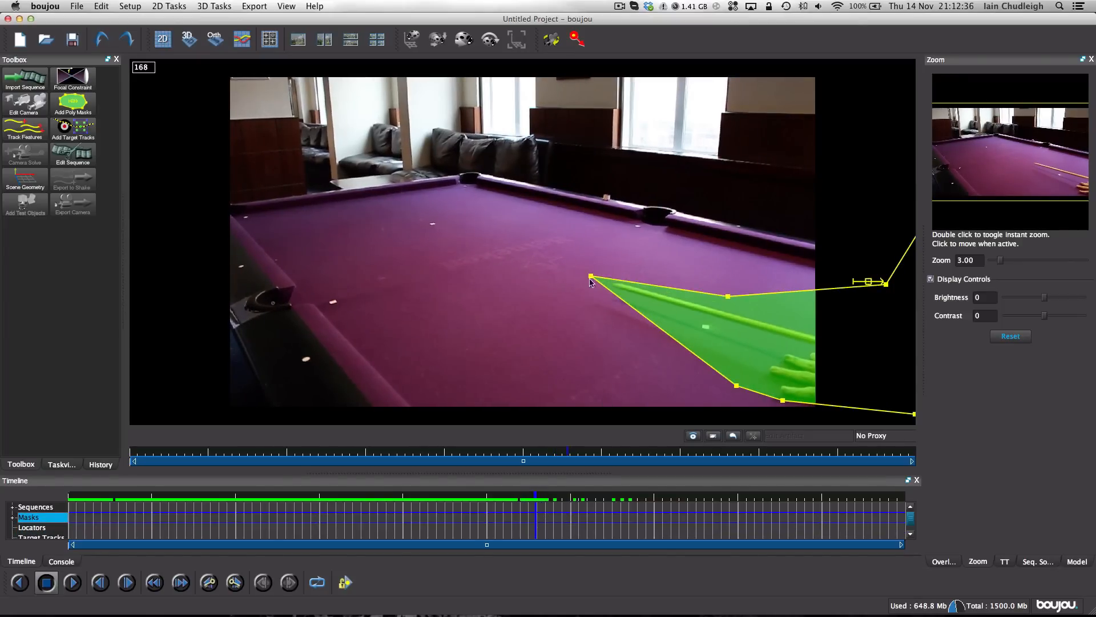
left_click_drag(591, 276, 578, 267)
Raise the mask's tip clear of the cue tip at frame 173, and readjust it at a slightly earlier frame
left_click_drag(485, 525, 552, 526)
left_click_drag(576, 266, 577, 251)
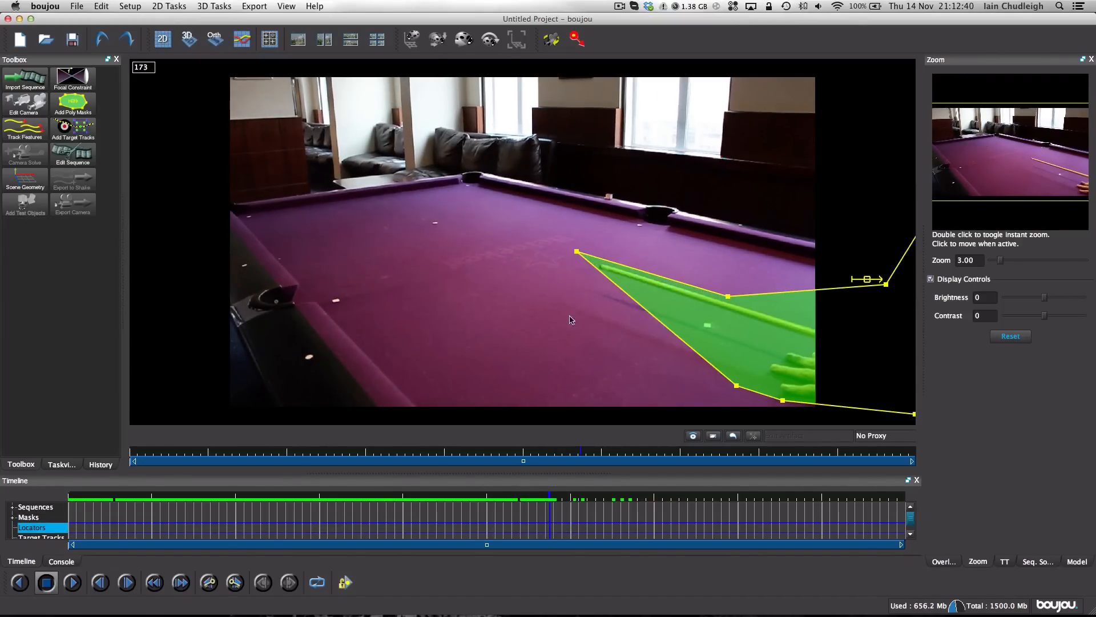
mouse_move(533, 513)
left_mouse_down()
mouse_move(571, 515)
mouse_move(528, 516)
mouse_move(543, 518)
left_mouse_up()
left_click_drag(577, 260, 575, 264)
Raise the mask's upper edge over the cue at frame 207, and refit its tip just ahead of the cue tip at frame 193
left_click_drag(547, 509, 645, 510)
left_click_drag(728, 295, 733, 256)
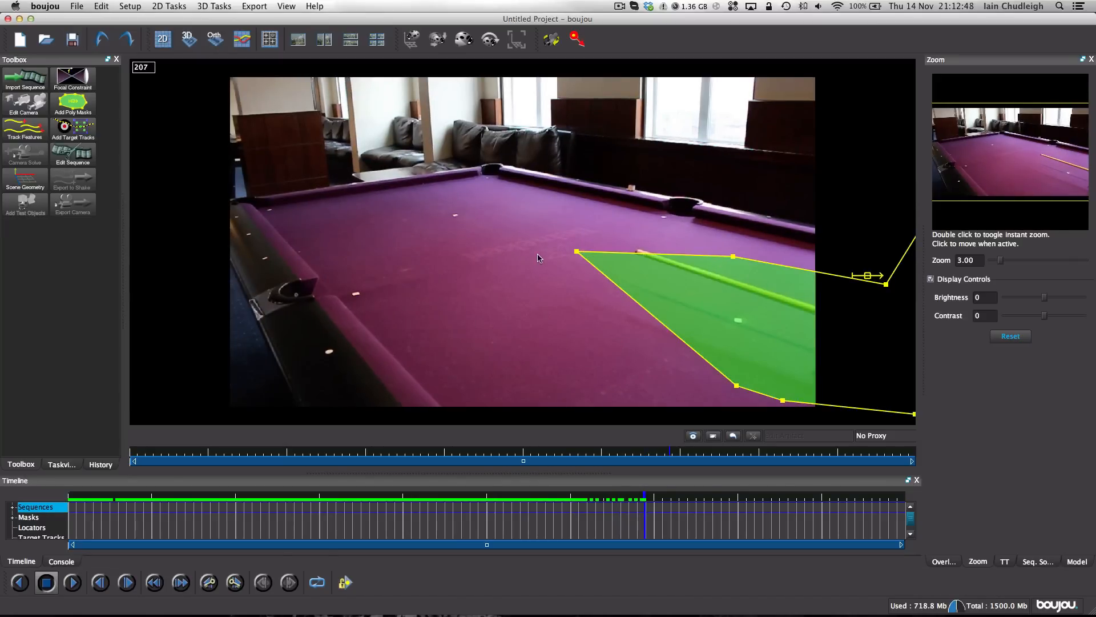
left_click_drag(645, 515, 582, 516)
left_click(605, 508)
left_click_drag(591, 247, 587, 254)
left_click(594, 262)
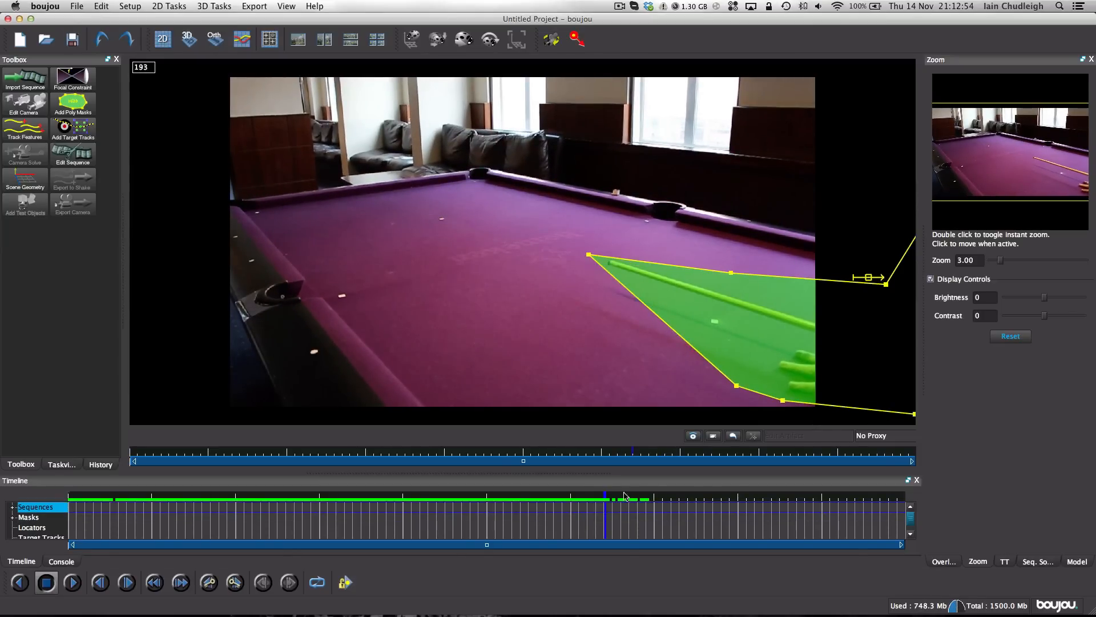
At frame 213, reshape the mask tightly around the cue, moving one upper and one lower point outside the image
left_click_drag(605, 521, 663, 520)
left_click_drag(733, 257, 847, 252)
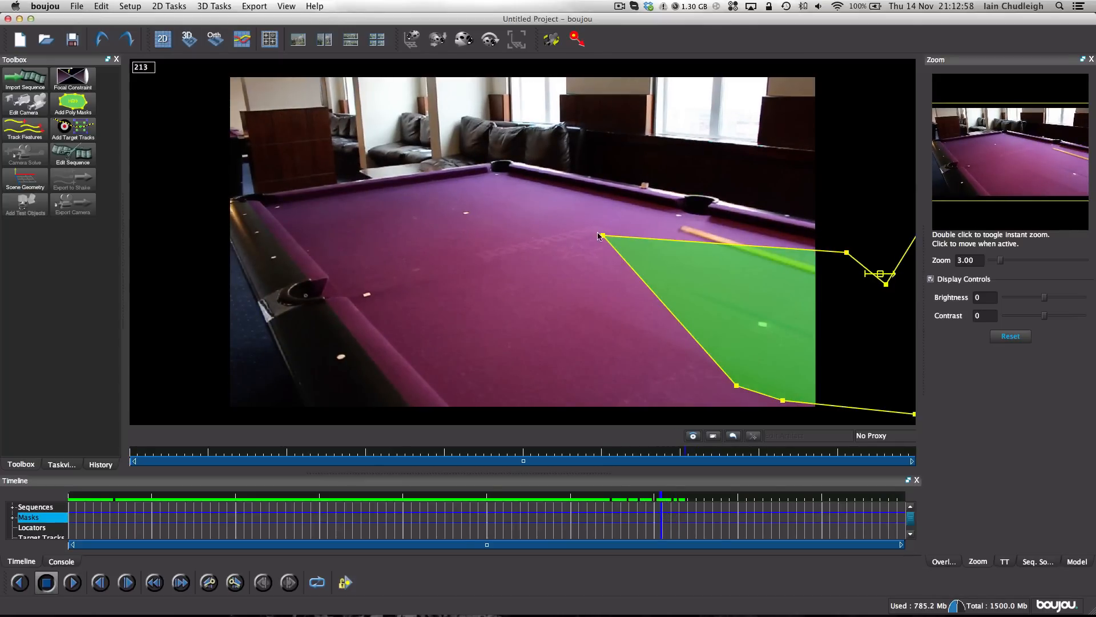
left_click_drag(599, 235, 671, 217)
left_click_drag(736, 386, 689, 253)
left_click_drag(783, 401, 852, 342)
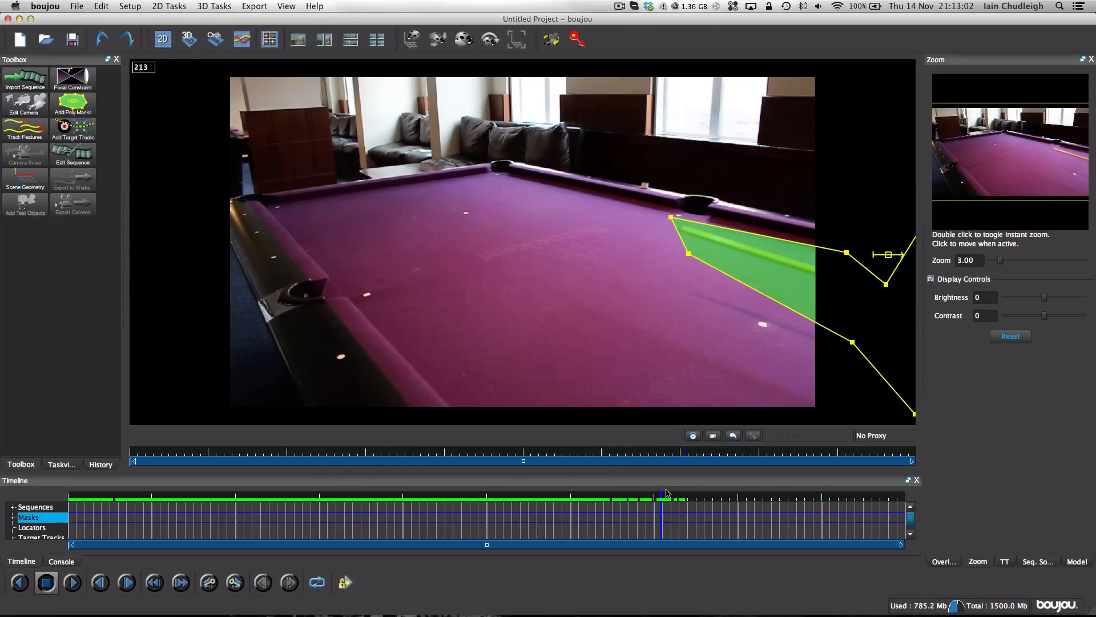
At frame 223, move the mask's two remaining inner points outside the image so that it covers none of the table
left_click_drag(662, 515, 690, 512)
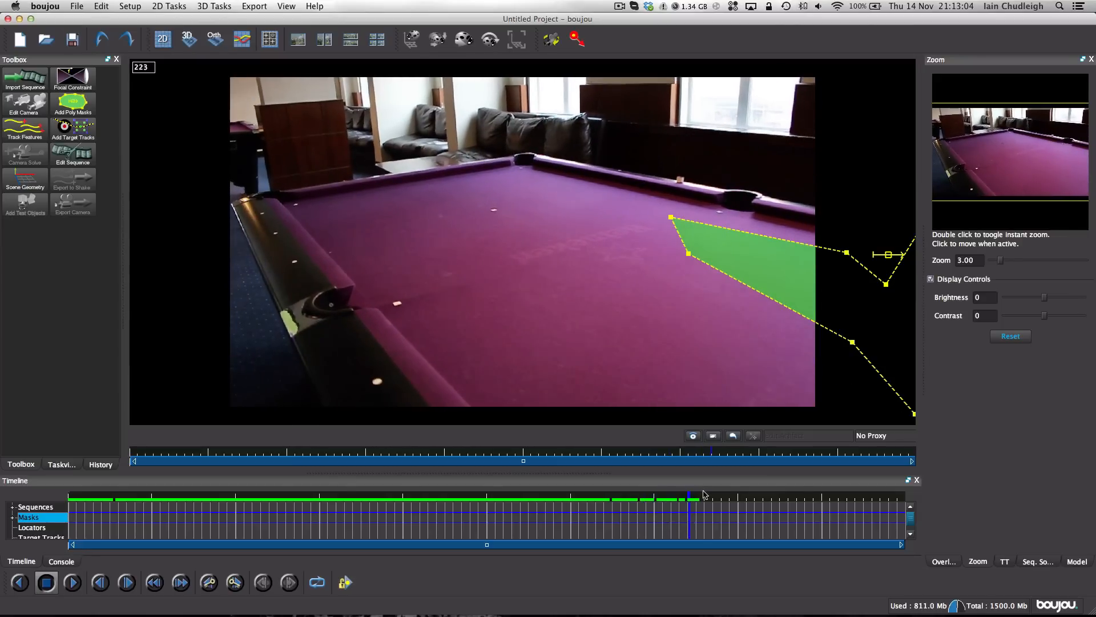
left_click_drag(672, 218, 845, 159)
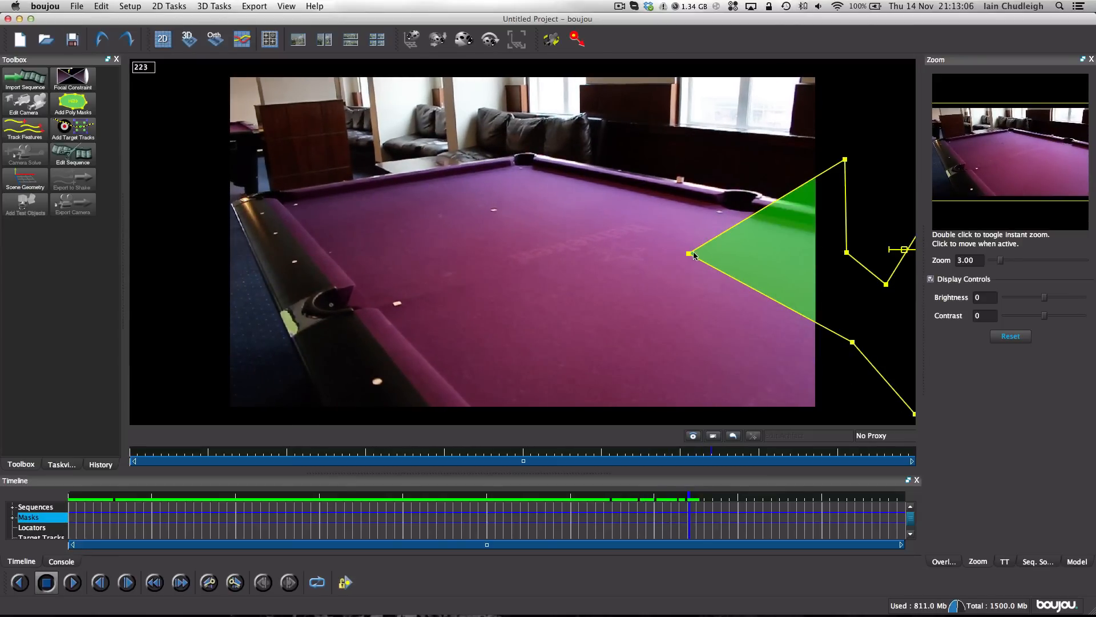
left_click_drag(691, 253, 885, 243)
Run feature tracking on all frames of Sequence 1 with the sensitivity increased in the advanced properties
left_click_drag(640, 509, 237, 500)
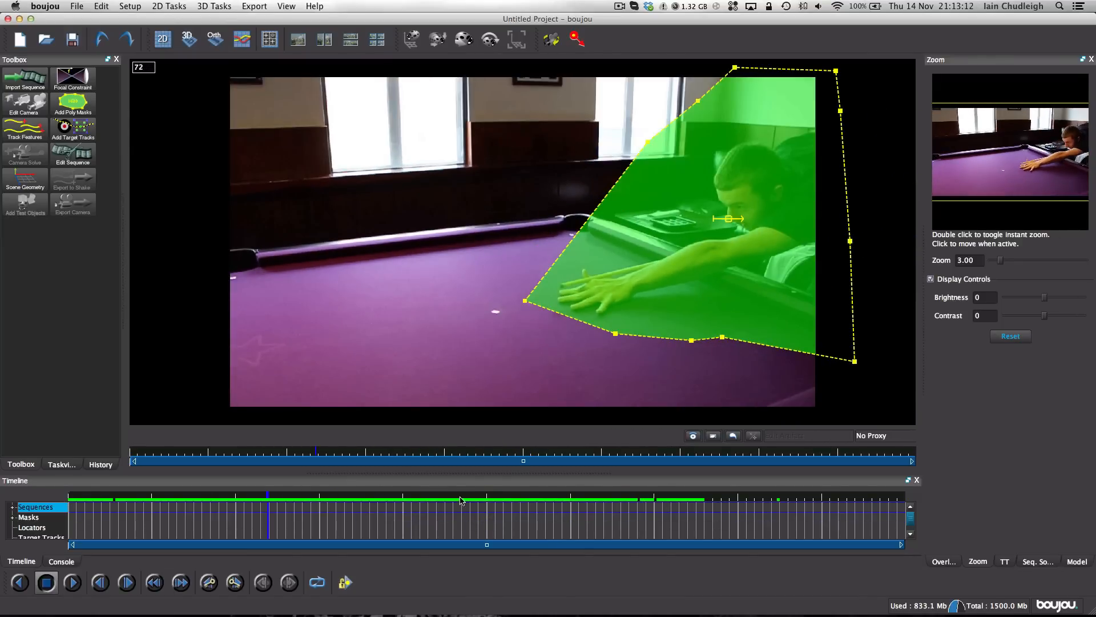
left_click_drag(264, 538, 26, 510)
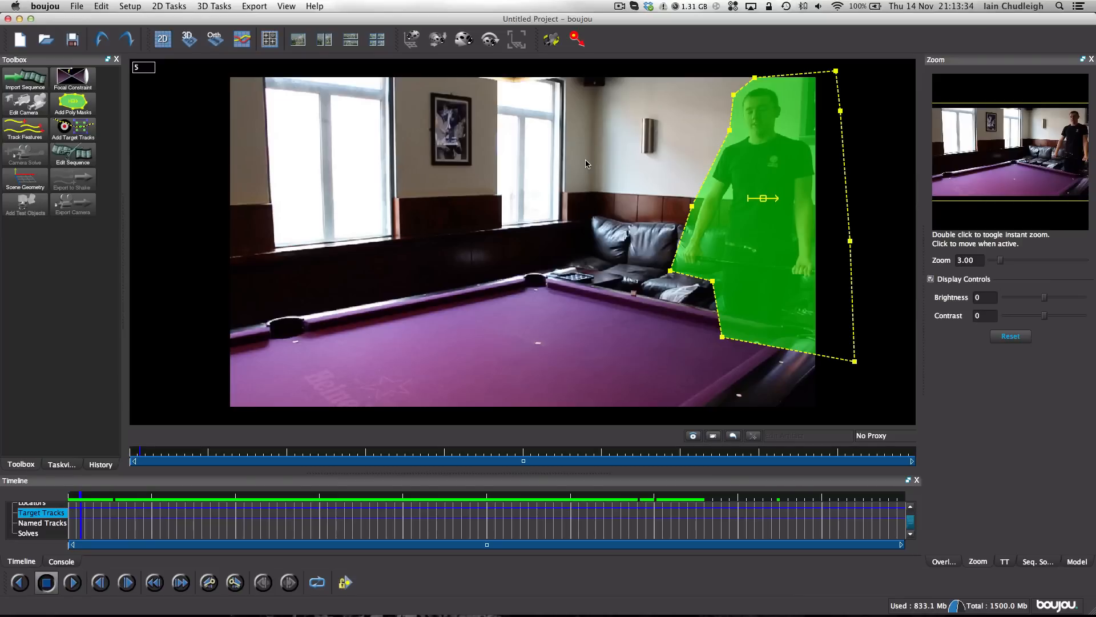
left_click(25, 128)
left_click(131, 242)
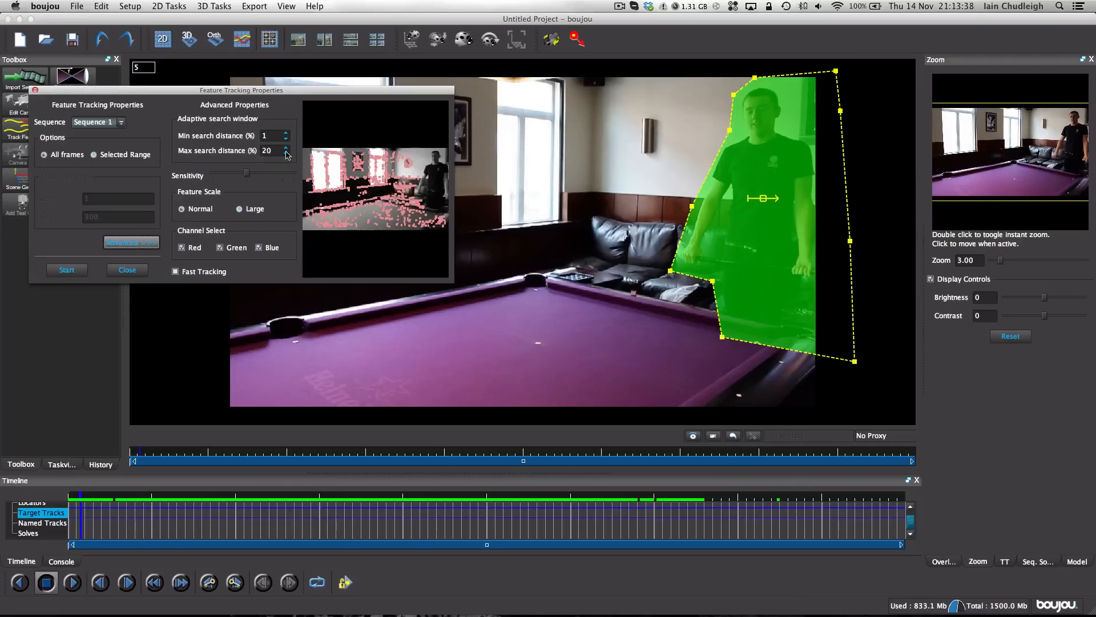
left_click_drag(245, 175, 276, 174)
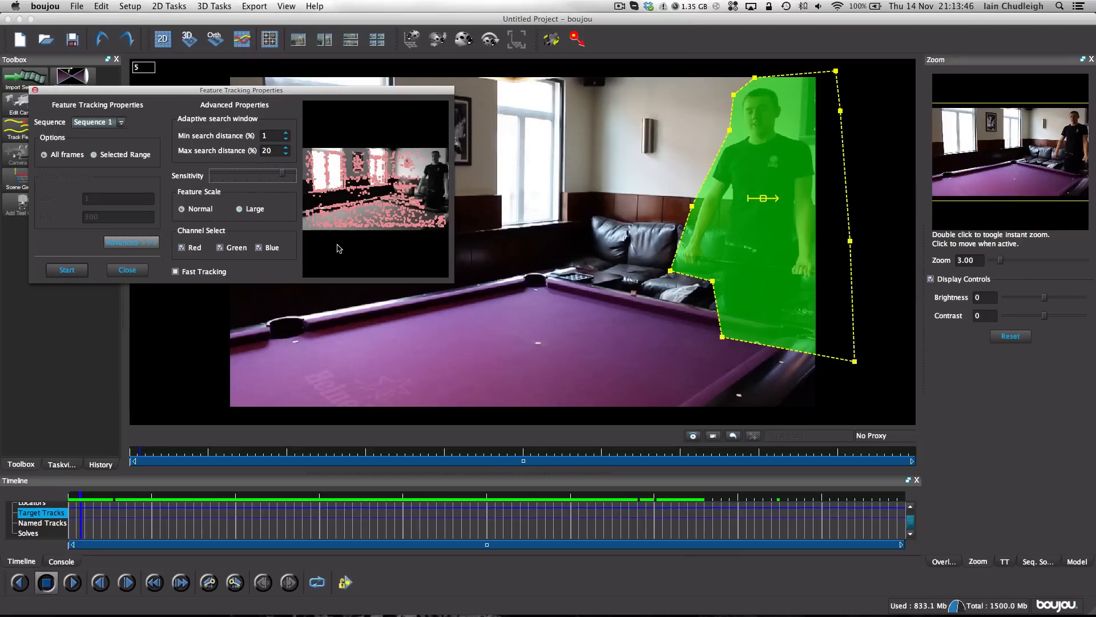
left_click(67, 270)
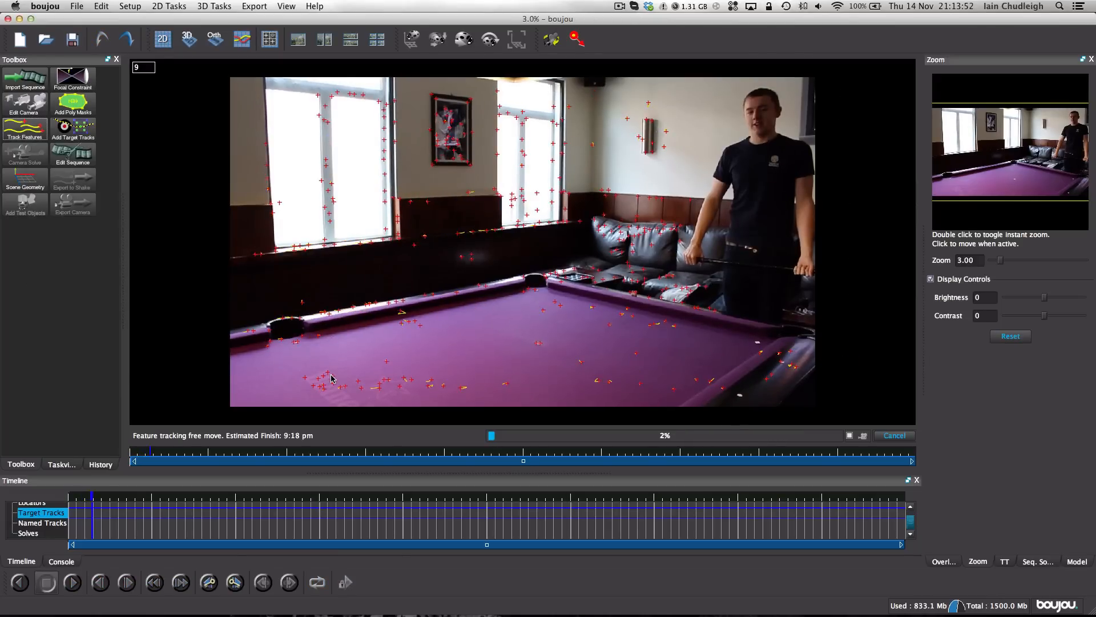
left_click(612, 5)
left_click(625, 30)
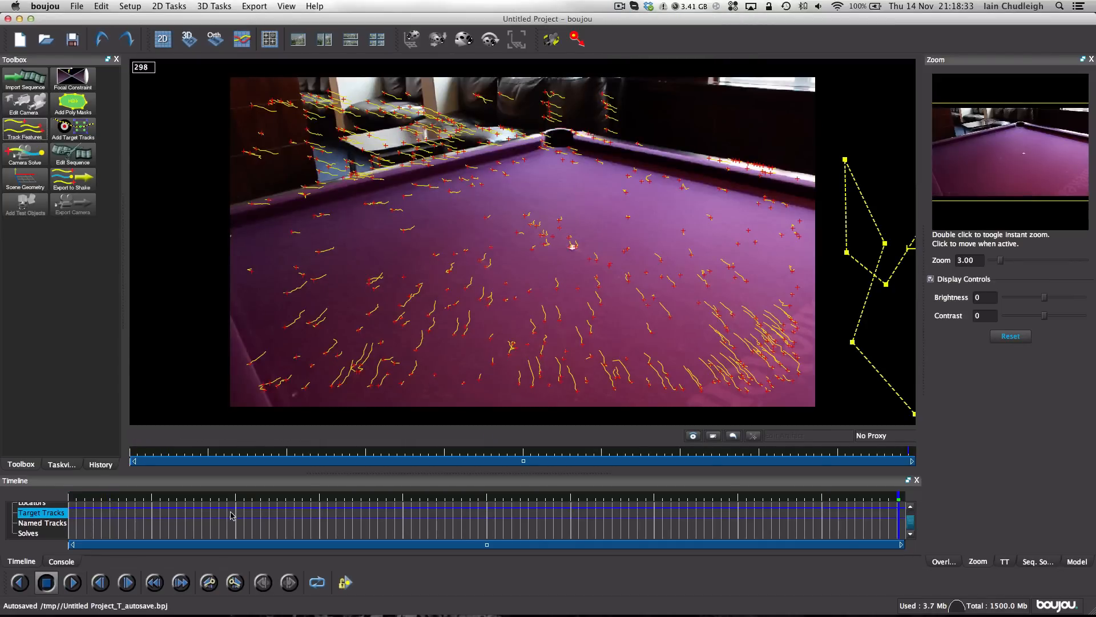
Run a camera solve on all frames of Sequence 1 with camera path smoothness optimization enabled
left_click_drag(231, 515, 721, 530)
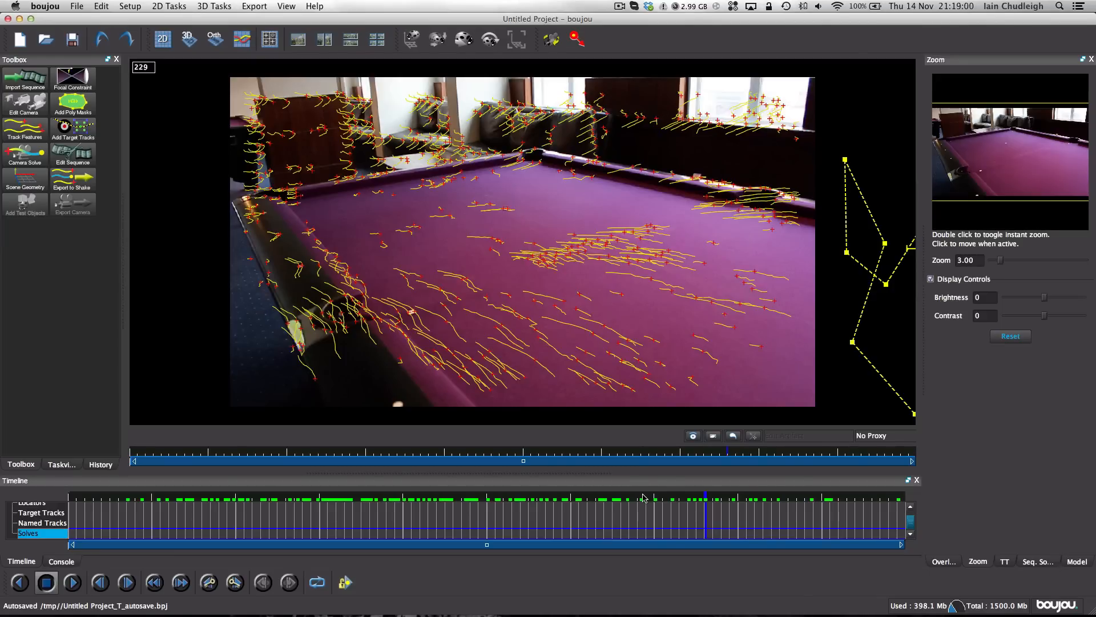
left_click(51, 513)
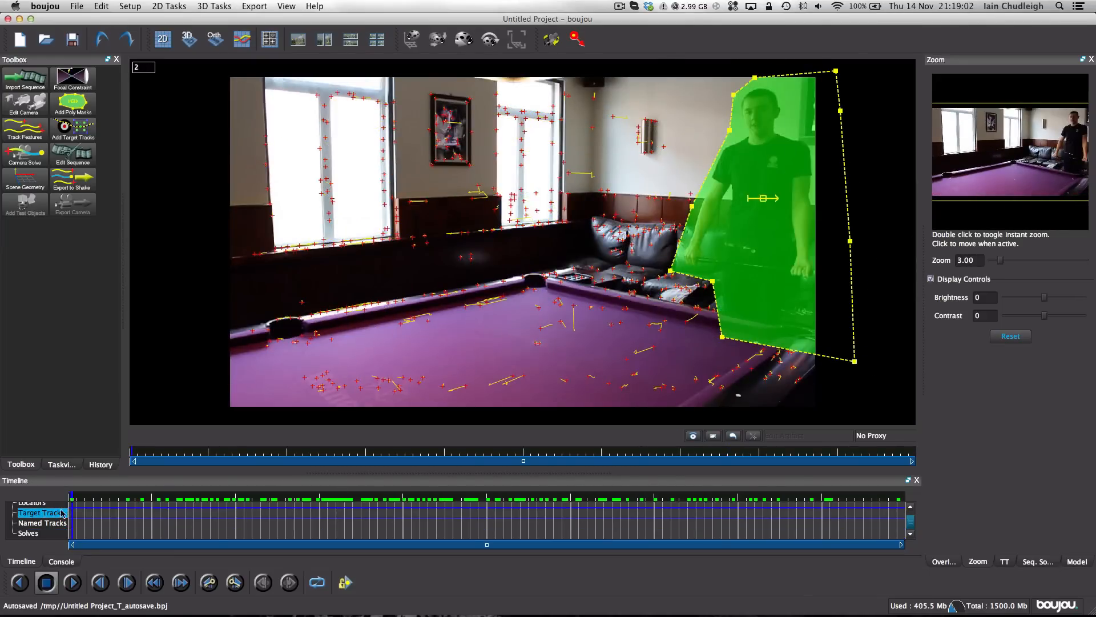
left_click(24, 154)
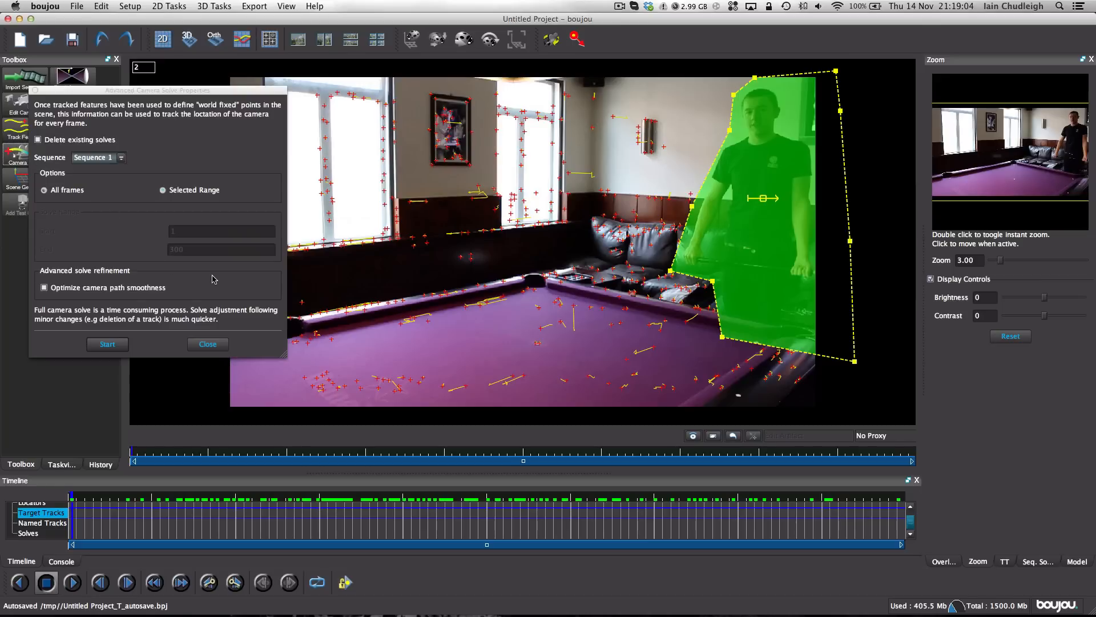
left_click(107, 288)
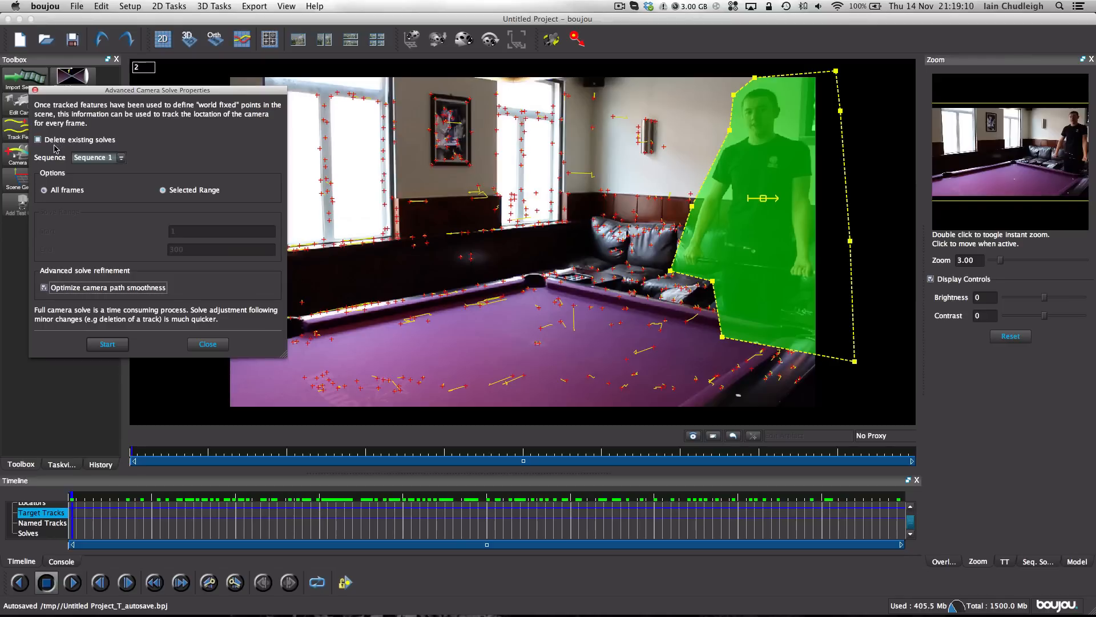
left_click(107, 345)
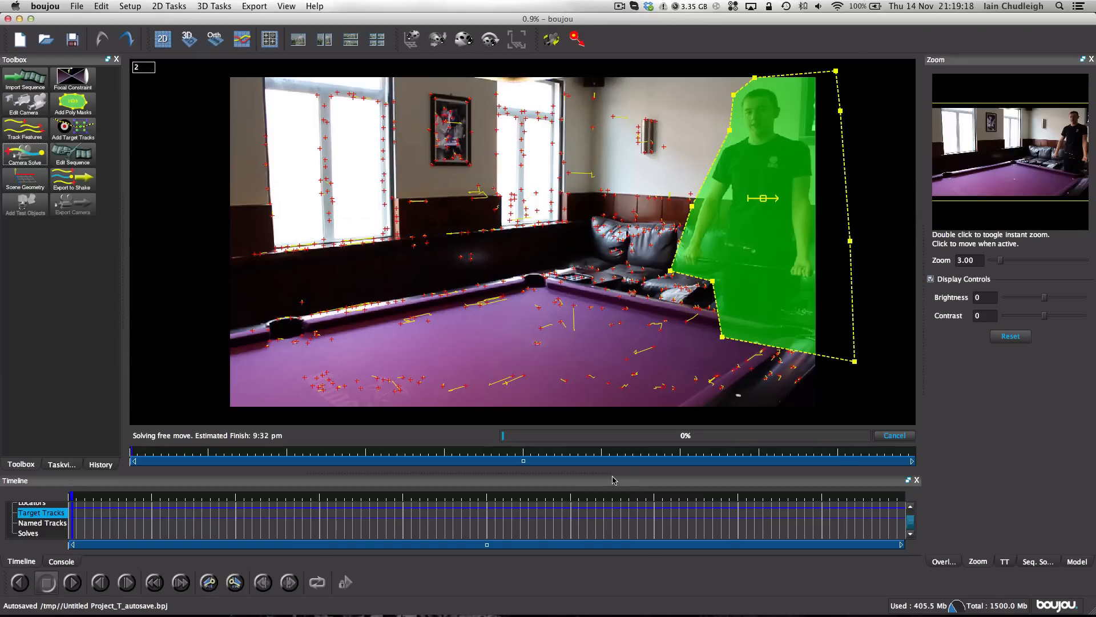
left_click(618, 6)
left_click(639, 38)
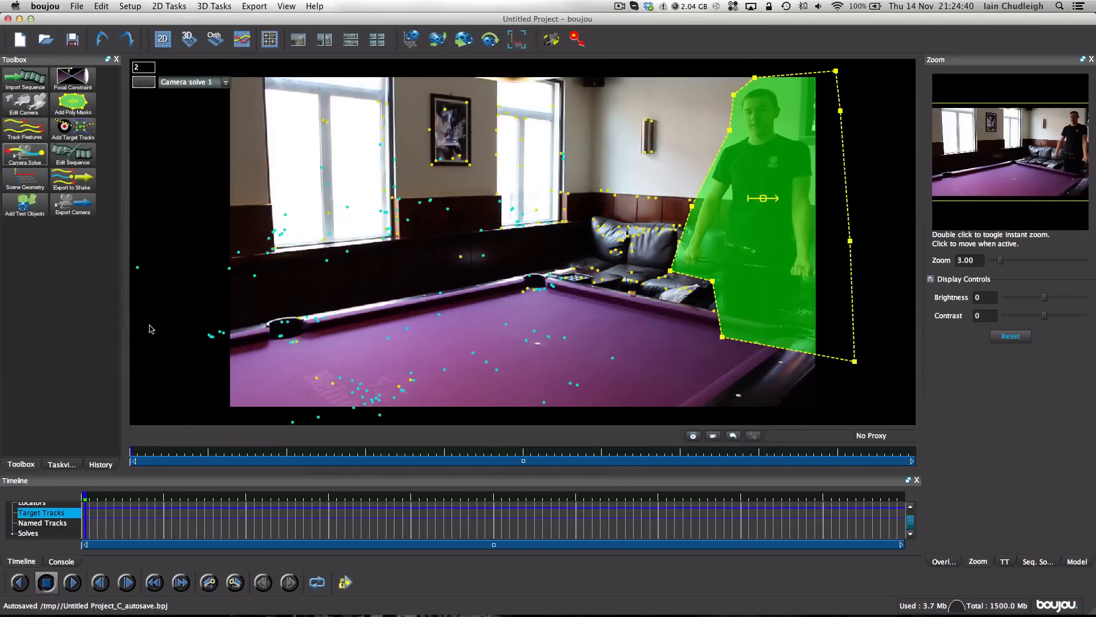
Examine how the solved points stick to the footage across the frames, and inspect the point cloud in the 3D view
left_click_drag(183, 514, 405, 540)
left_click_drag(475, 510, 523, 535)
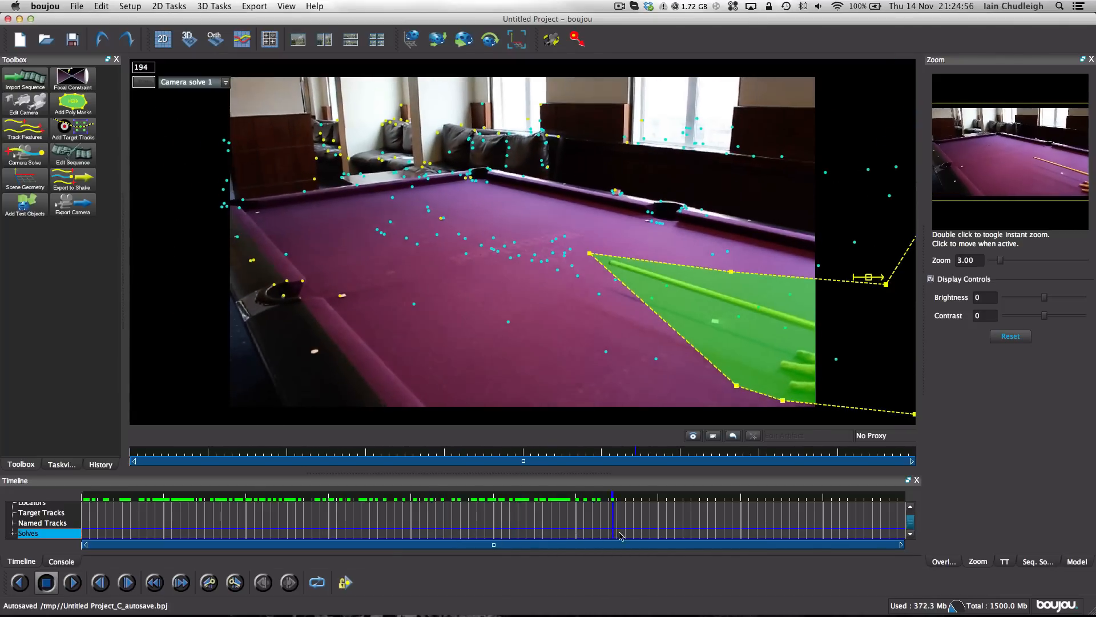
left_click_drag(621, 535, 579, 535)
left_click_drag(494, 536, 266, 529)
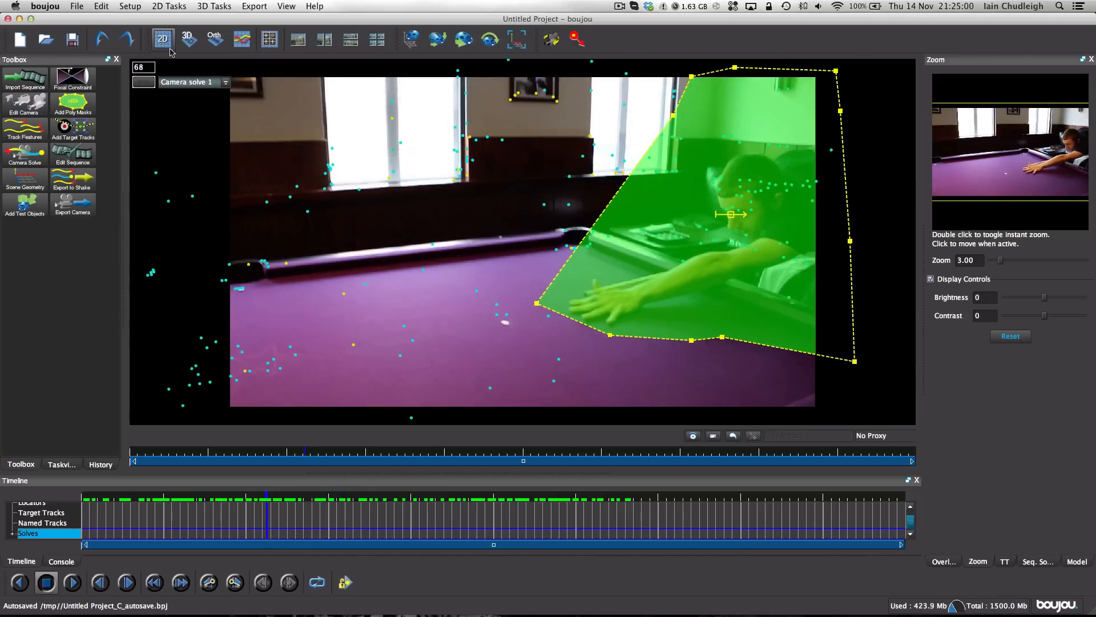
left_click(189, 39)
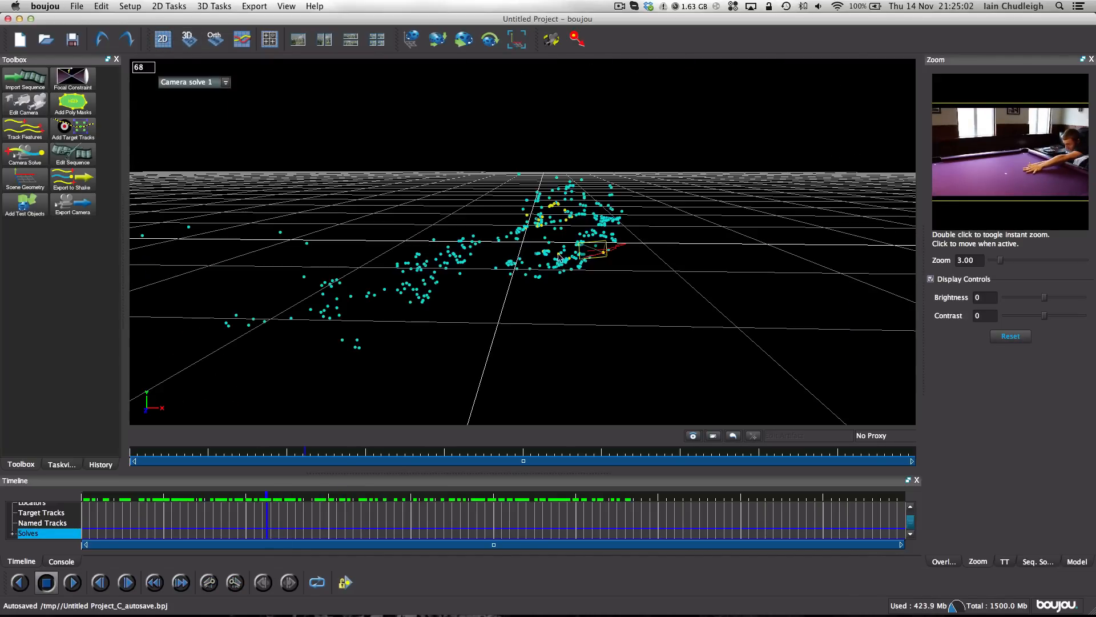
right_click(447, 277)
left_click(492, 280)
left_click_drag(457, 282, 560, 266)
middle_click_drag(564, 260, 141, 70)
left_click(163, 39)
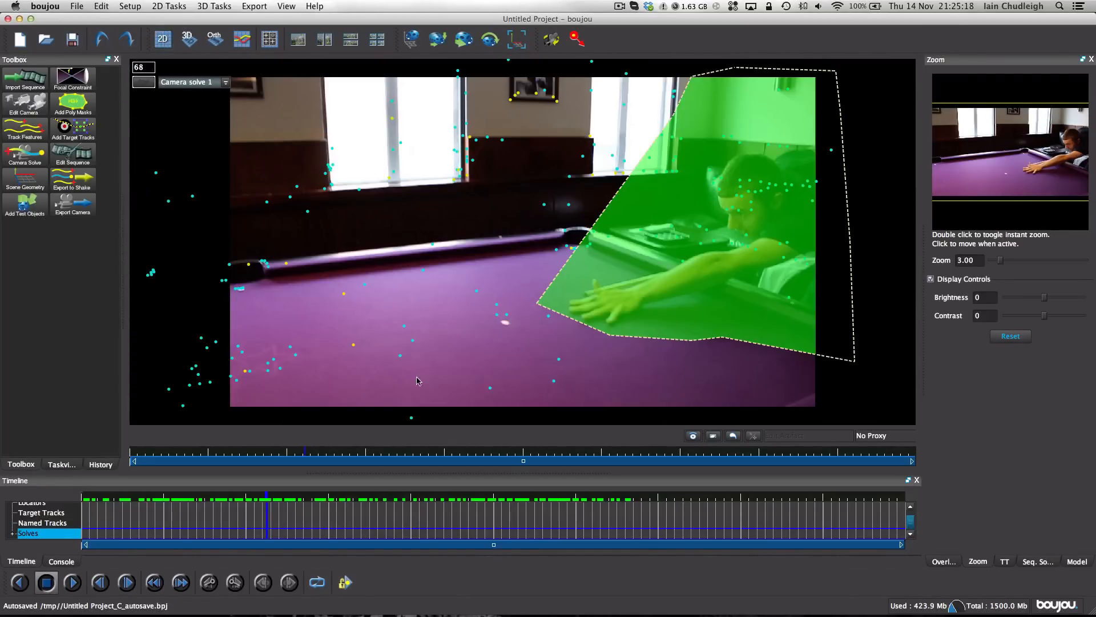
left_click(97, 508)
left_click_drag(97, 509, 476, 518)
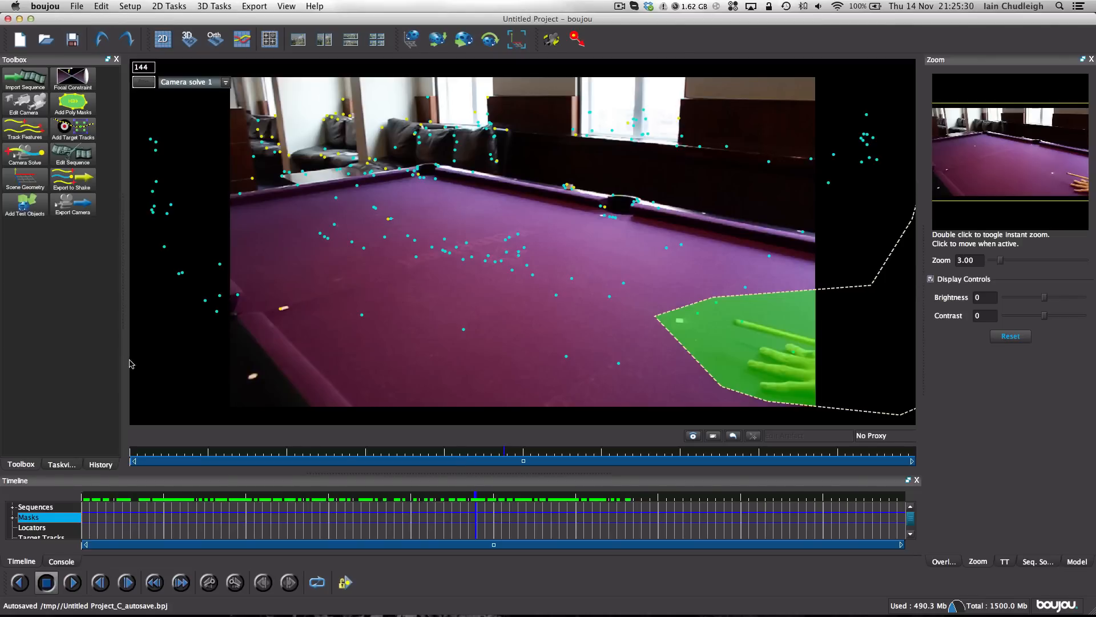
Add an Origin coordinate frame hint in Scene Geometry and connect it to the track on the table's far white marker at frame 217
left_click(25, 180)
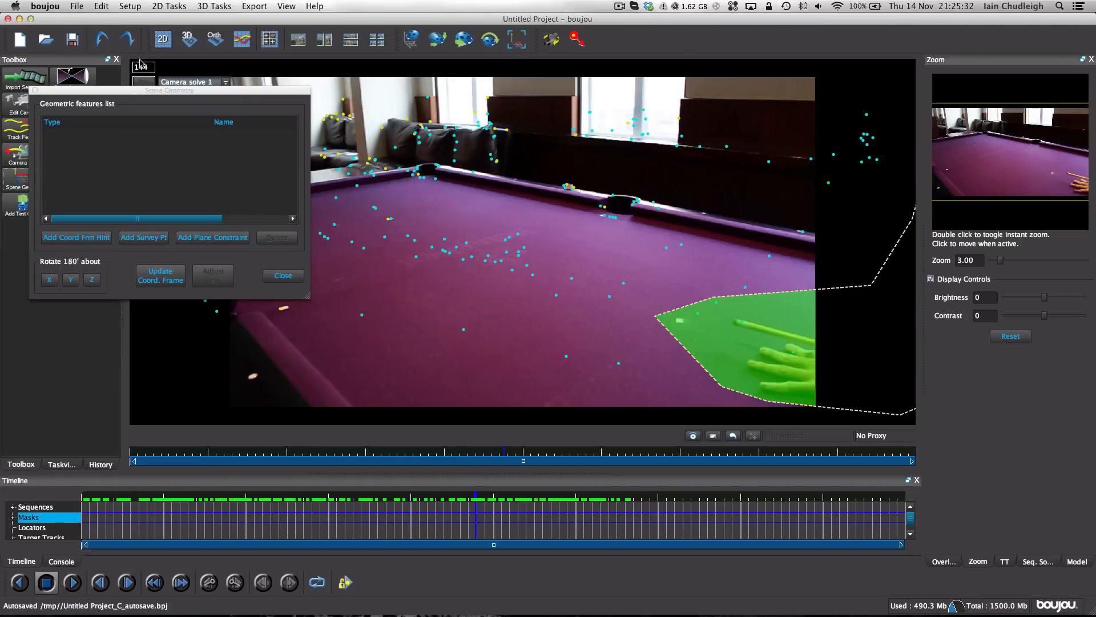
left_click_drag(313, 94, 861, 125)
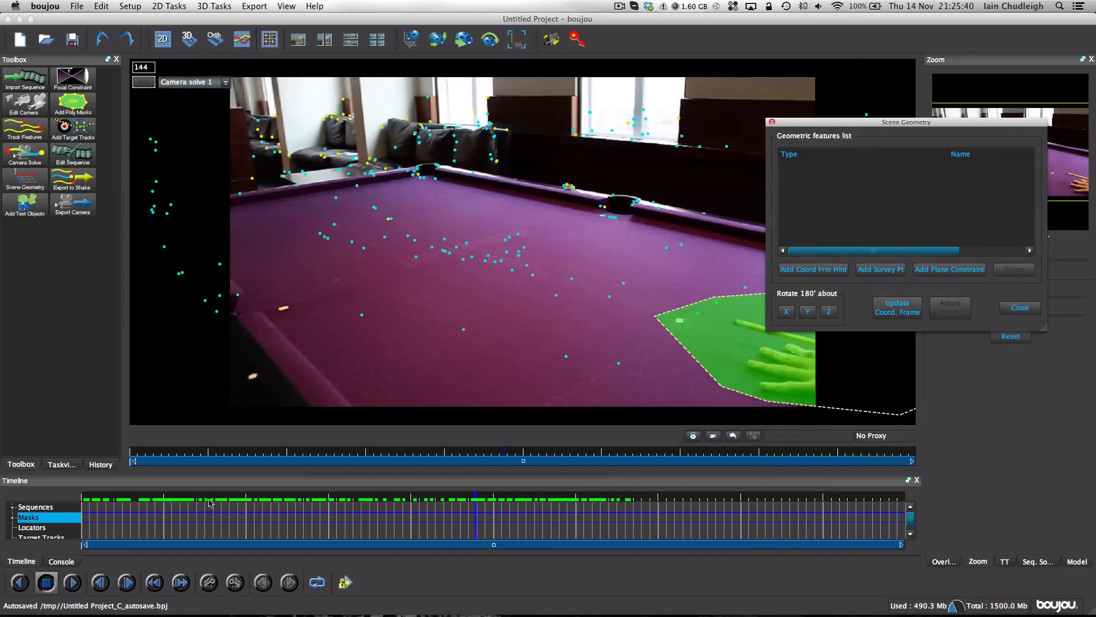
left_click(140, 517)
left_click_drag(179, 515, 676, 507)
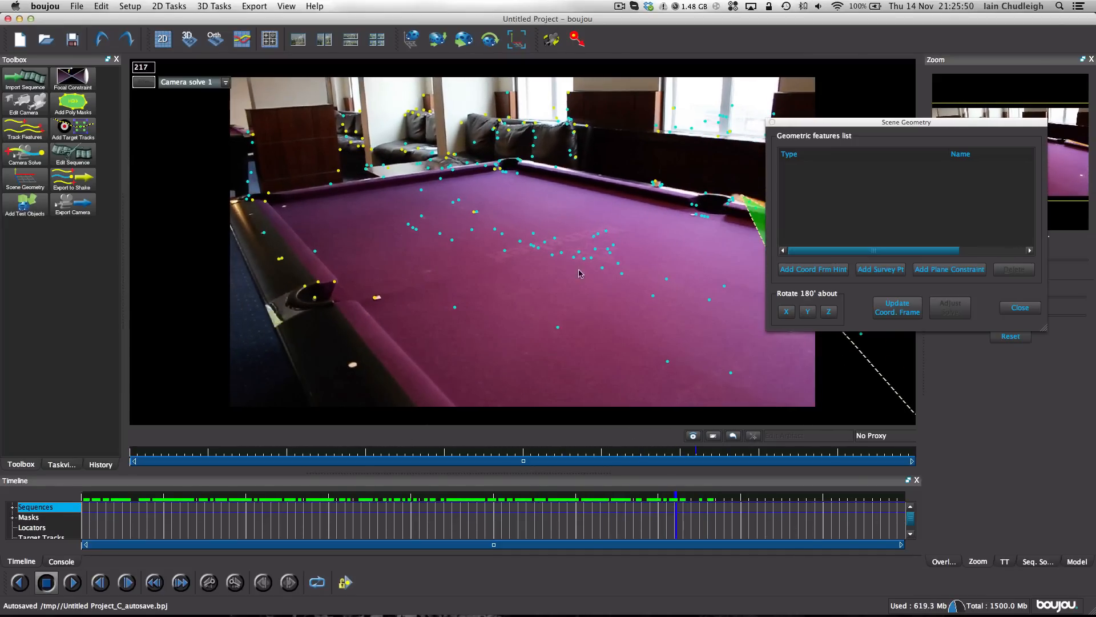
left_click(473, 212)
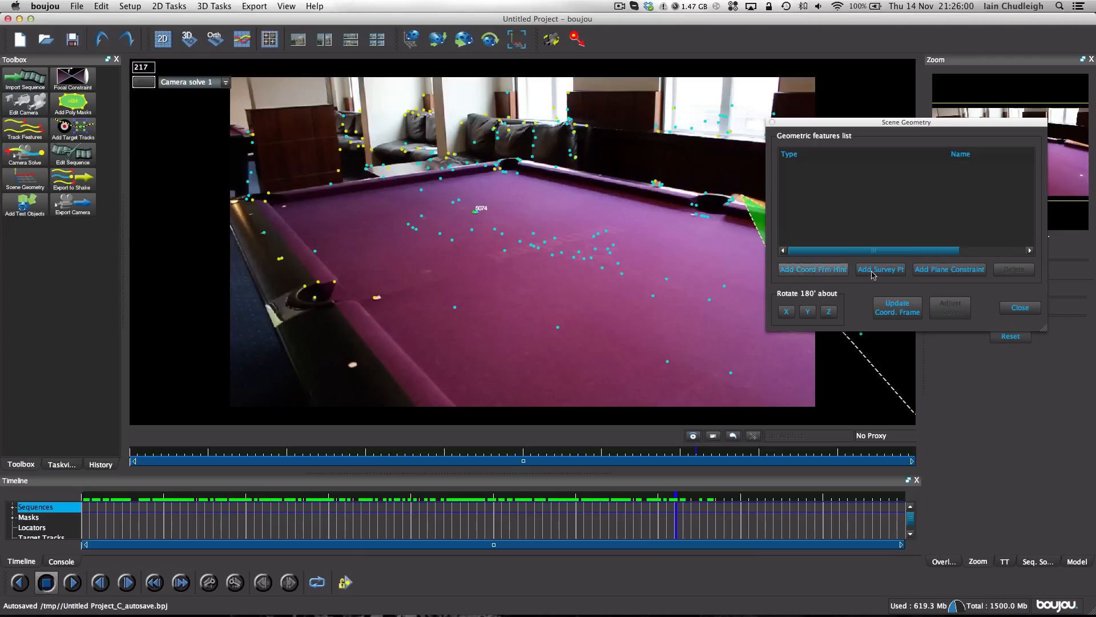
left_click(837, 269)
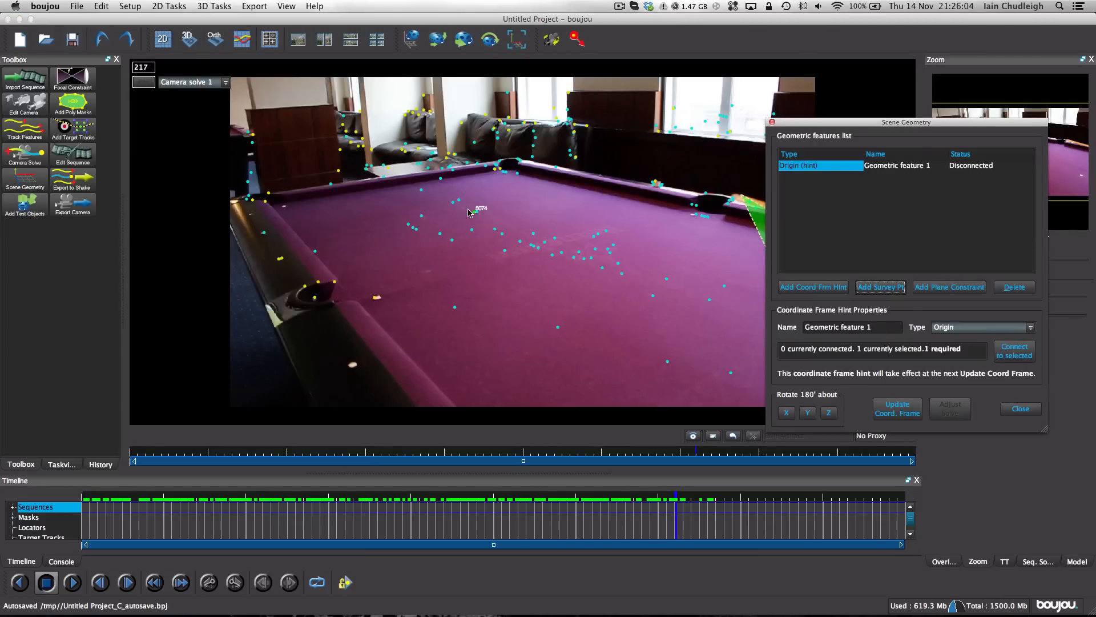
left_click(1013, 350)
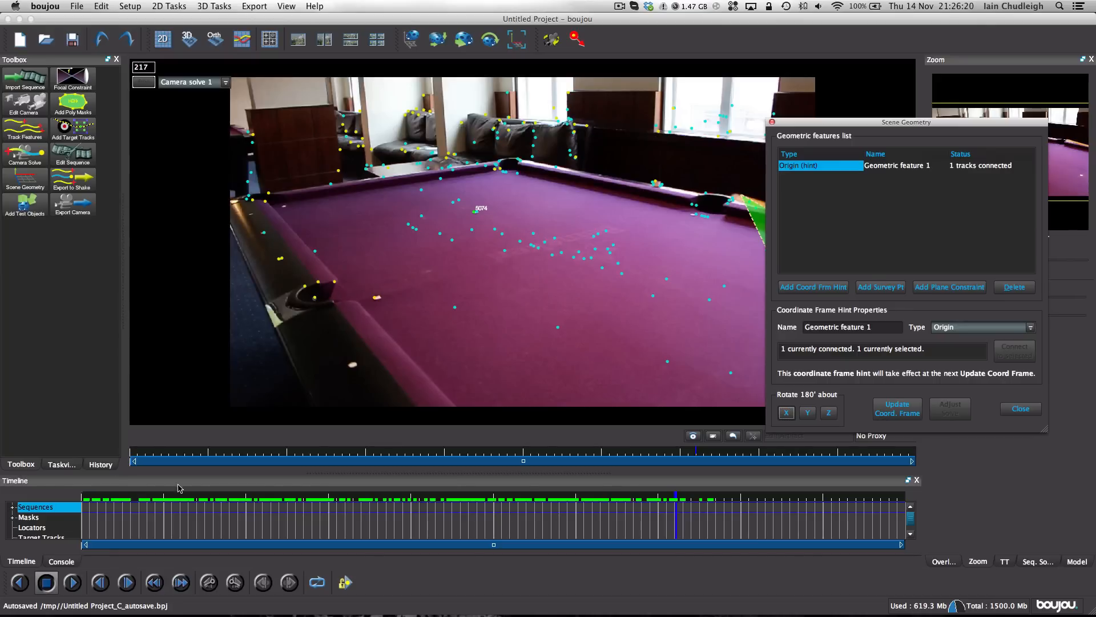
Add an x-axis coordinate frame hint and connect it at frame 160 to the tracks by the side pocket marker and the white marker near the corner pocket
left_click_drag(215, 527, 519, 534)
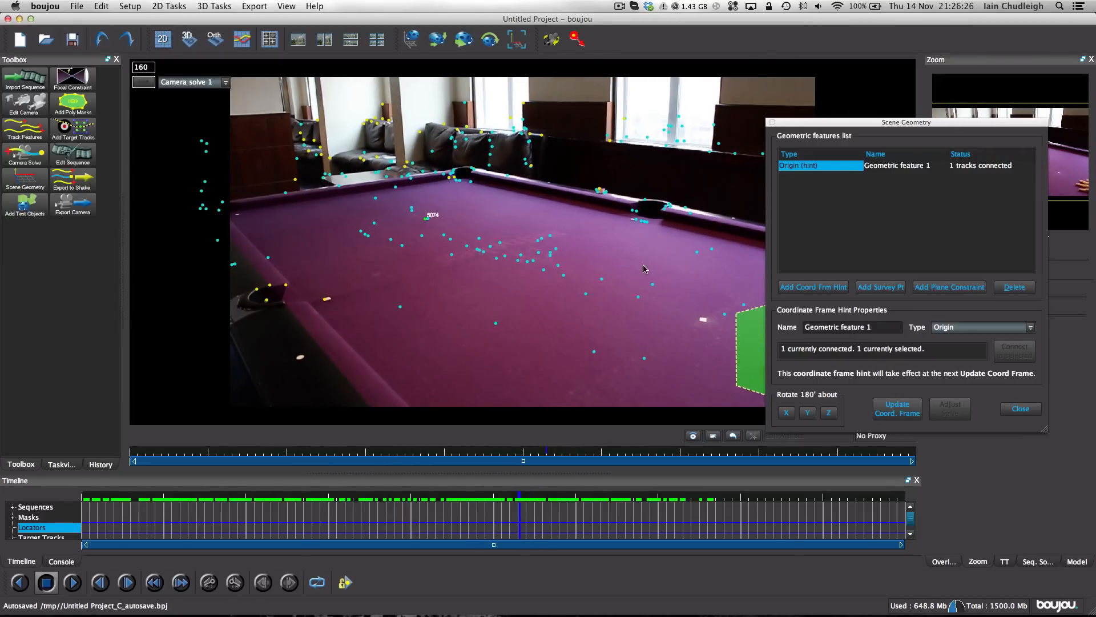
left_click(637, 220)
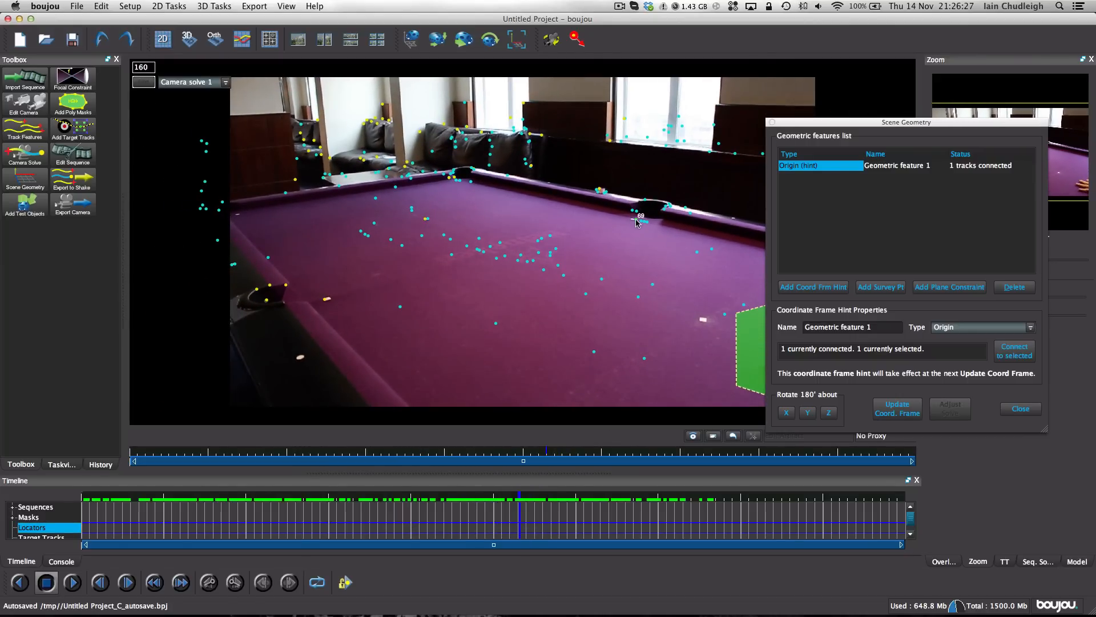
right_click(324, 303)
left_click(326, 300)
right_click(329, 305)
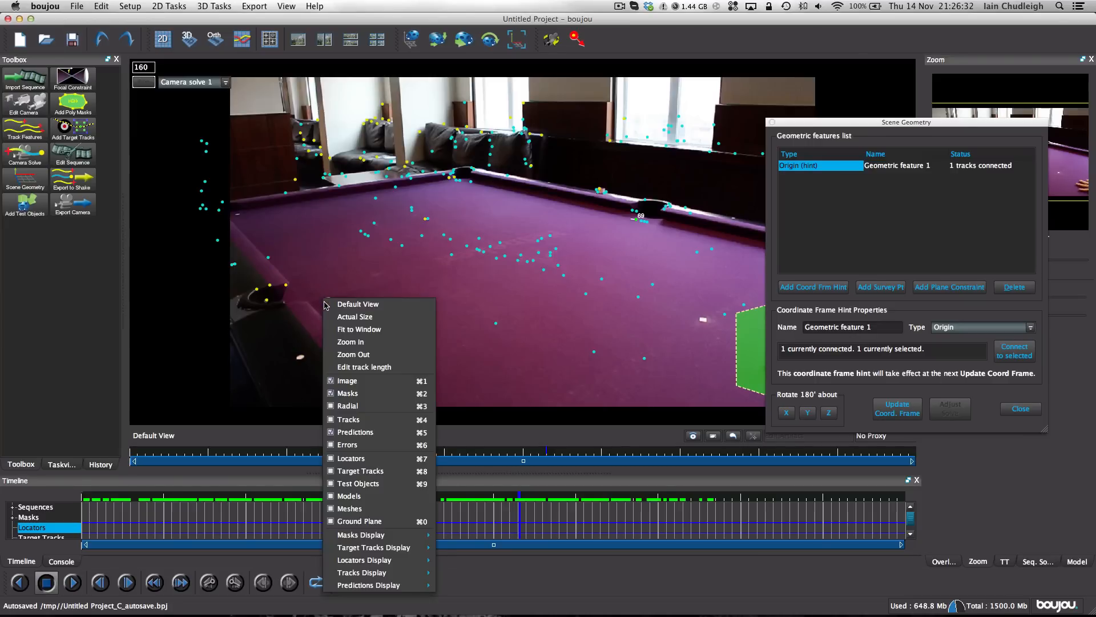
left_click(328, 301)
right_click(320, 298)
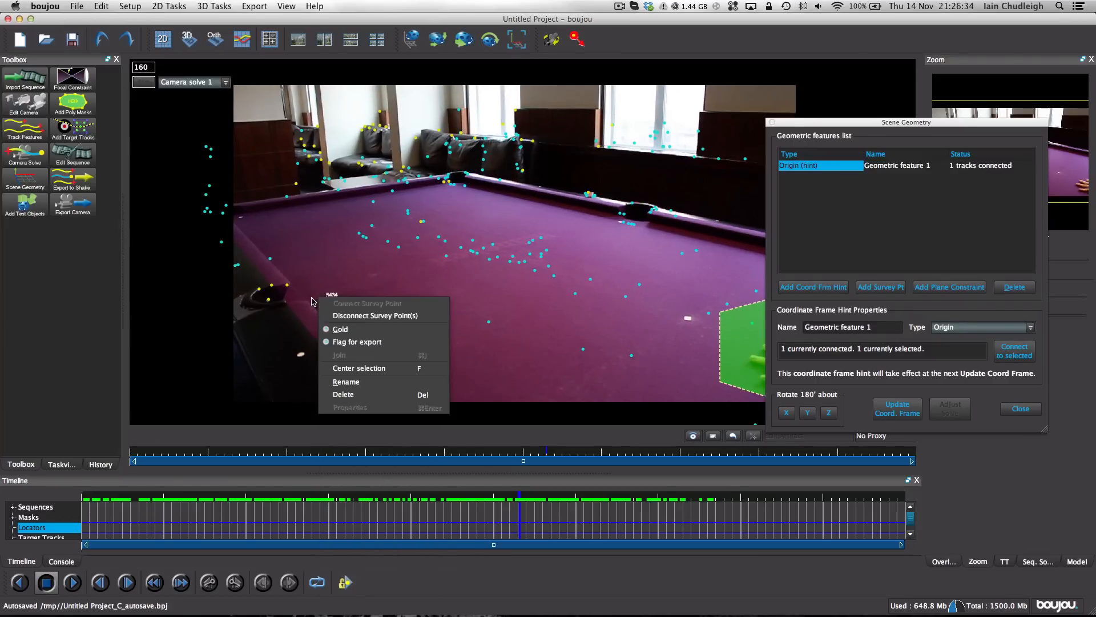
left_click(342, 280)
right_click(327, 298)
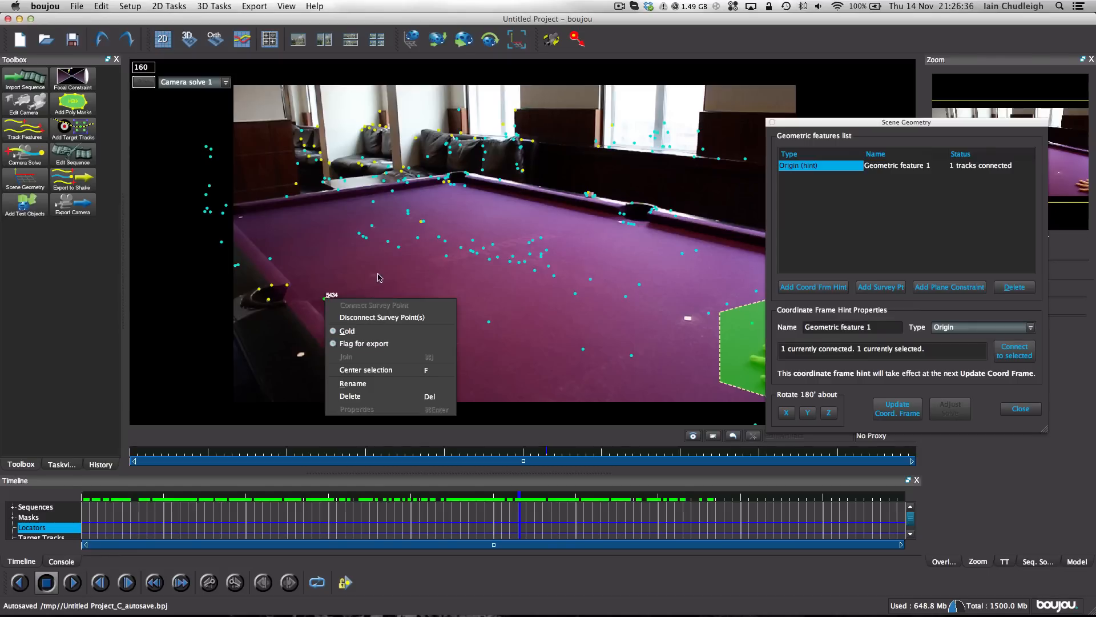
left_click(378, 274)
right_click(625, 224)
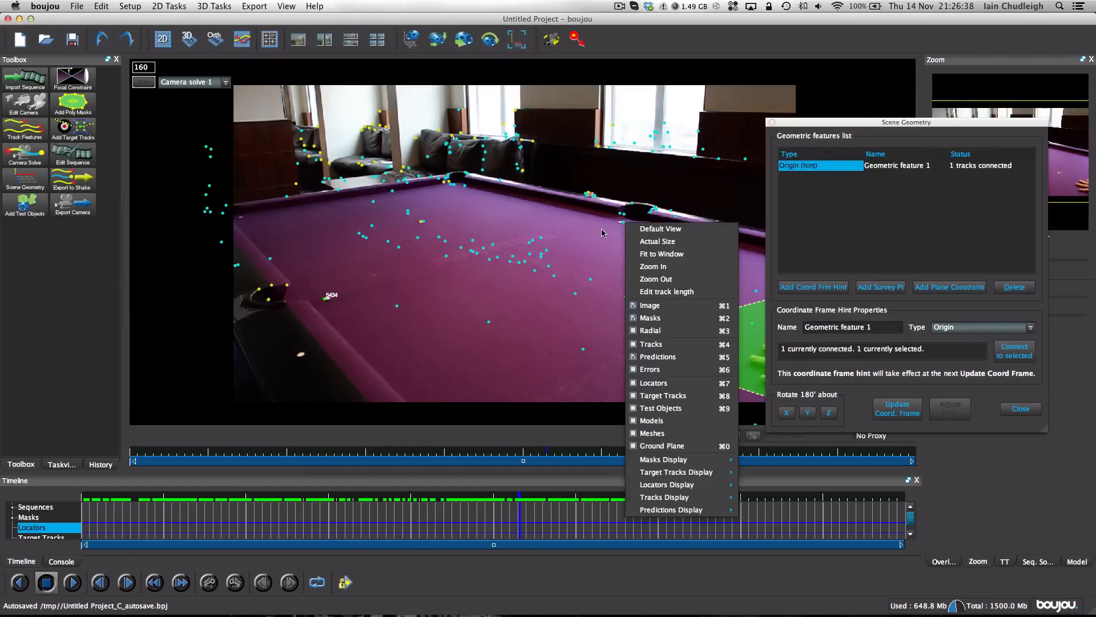
left_click(630, 223)
right_click(627, 223)
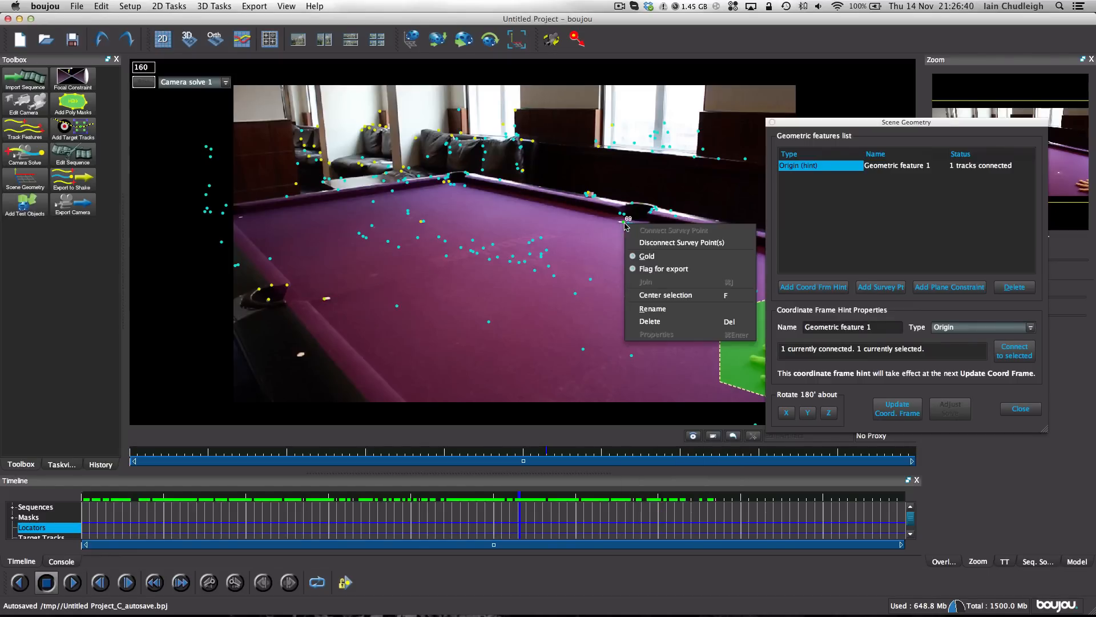
left_click(561, 255)
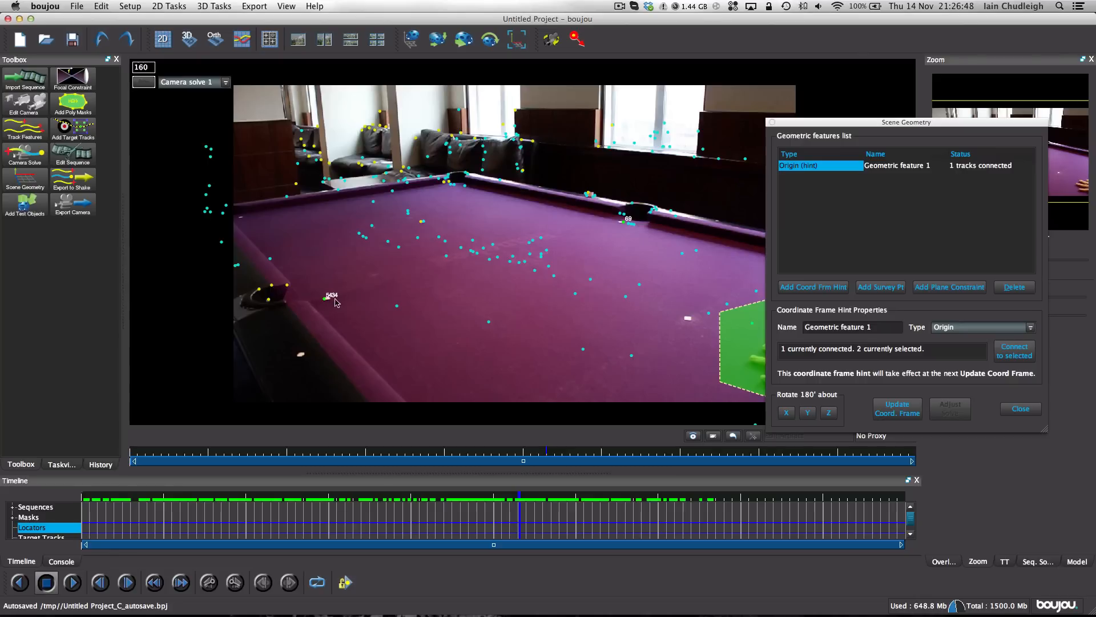
left_click(806, 287)
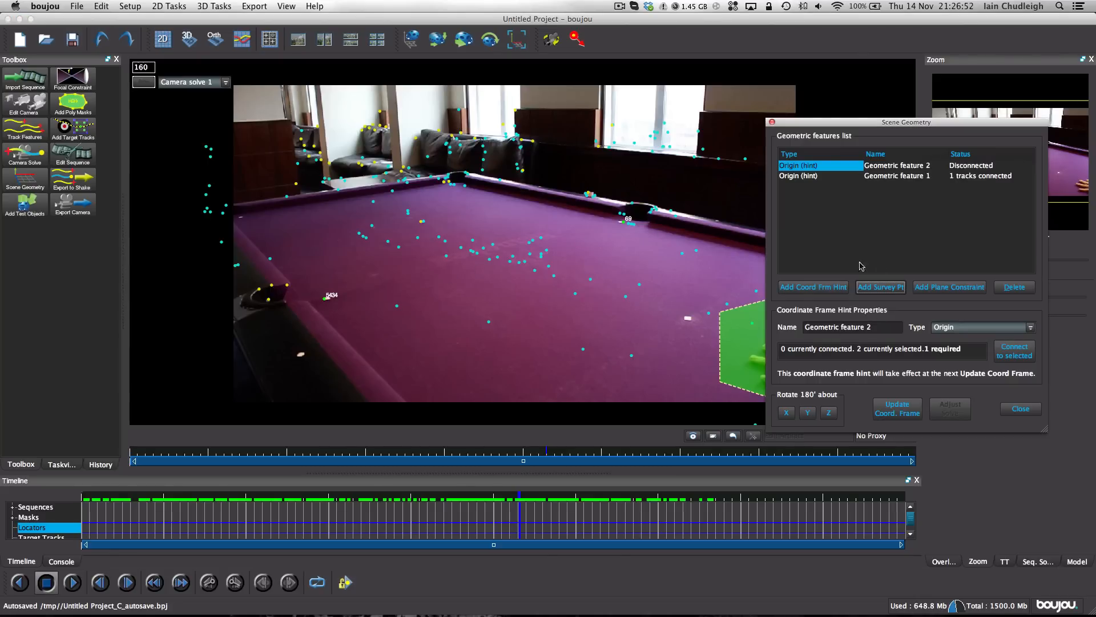
left_click(956, 328)
left_click(945, 348)
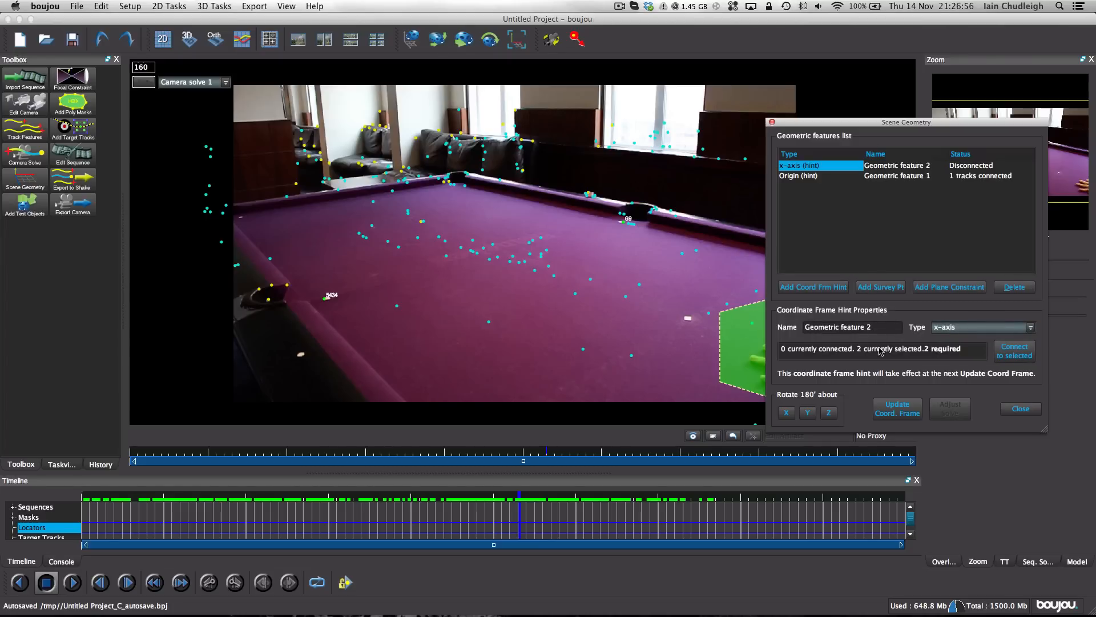
left_click(1020, 352)
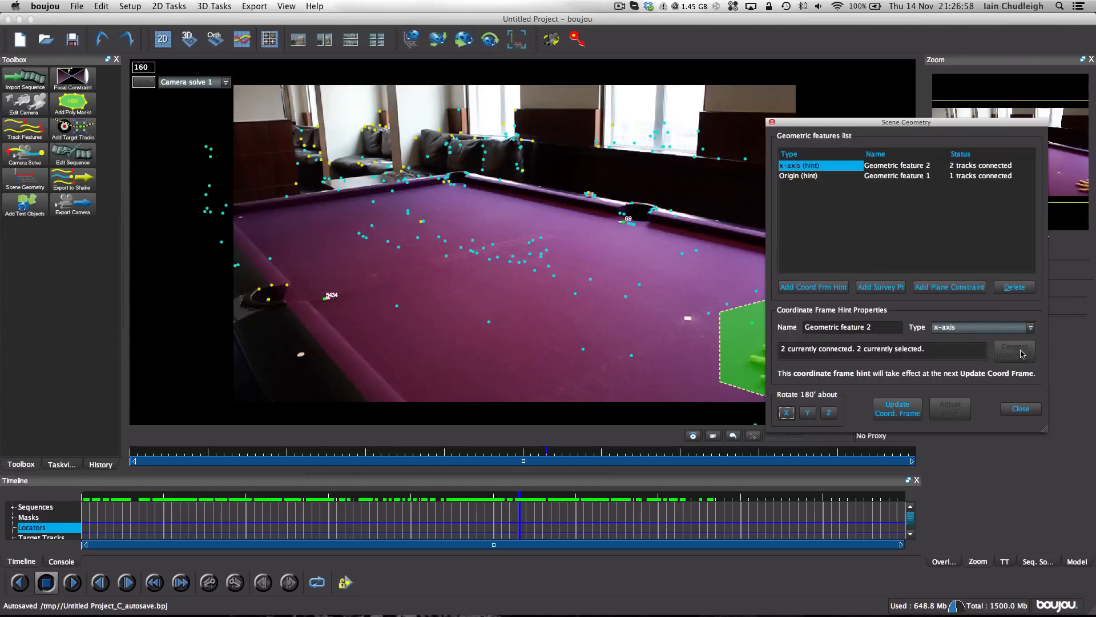
Add a z-axis hint connected to the origin track and the track beside the white marker at frame 55, and update the coordinate frame
left_click(176, 518)
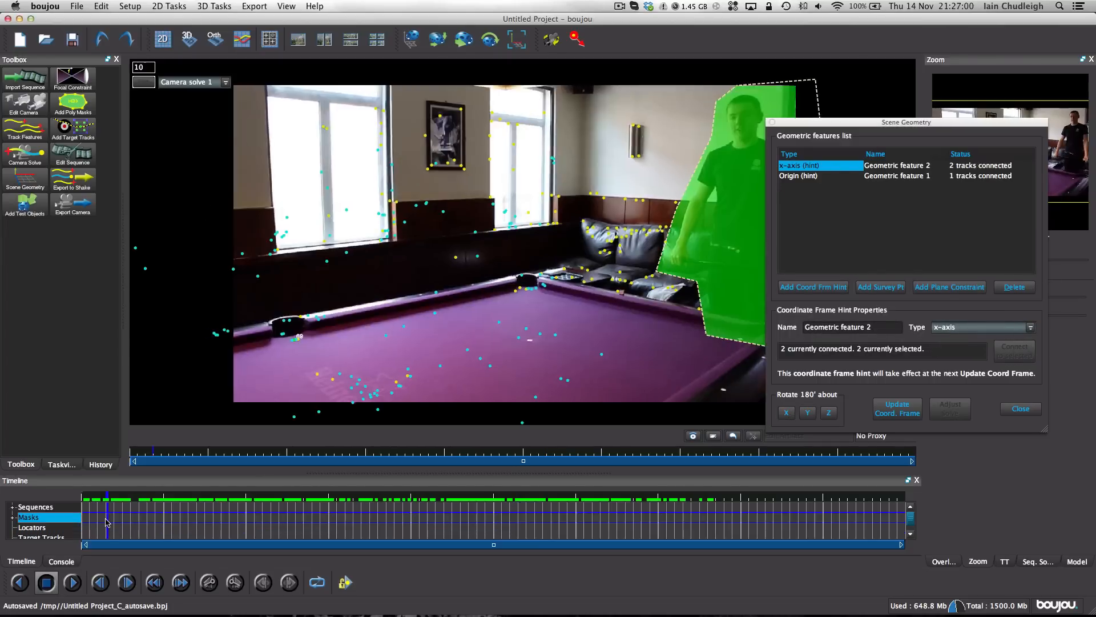
left_click_drag(188, 524, 230, 524)
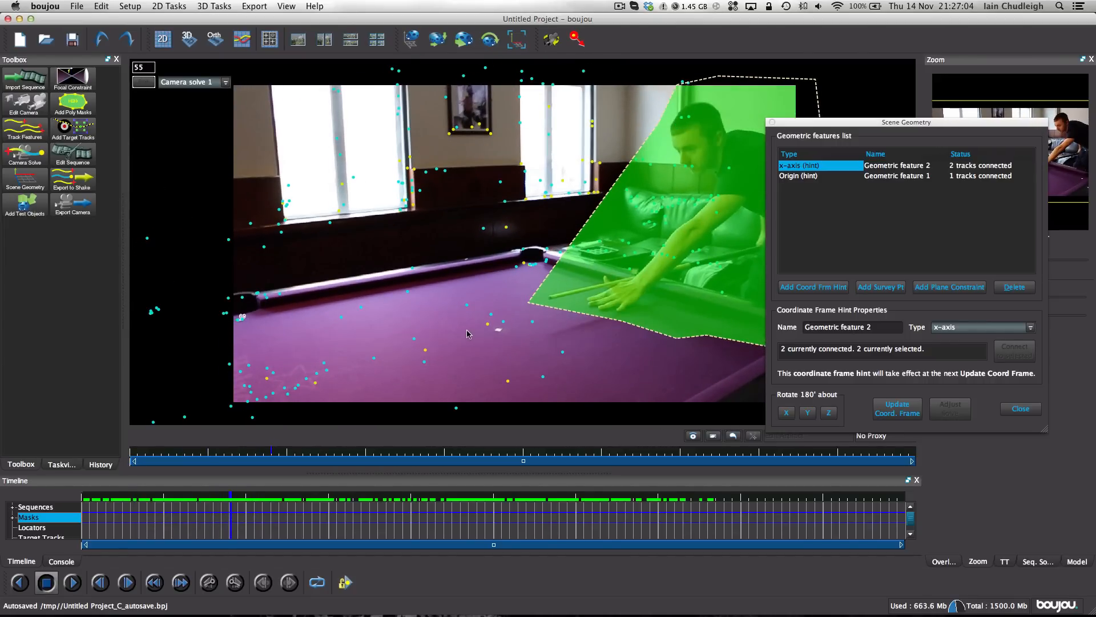
left_click(491, 326)
left_click(517, 522)
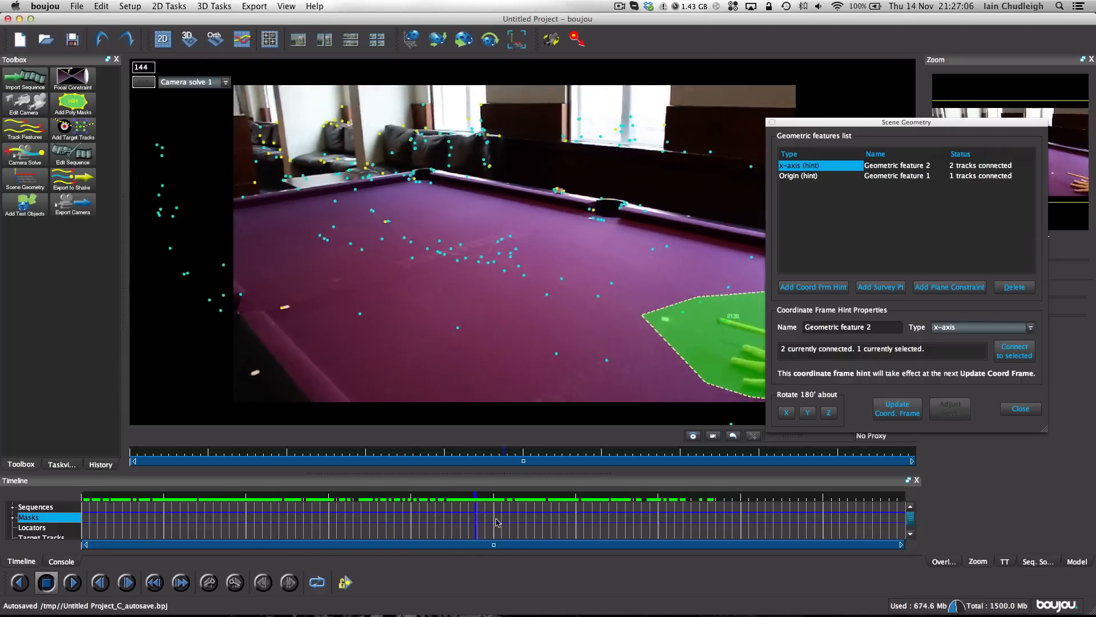
left_click_drag(523, 523, 525, 523)
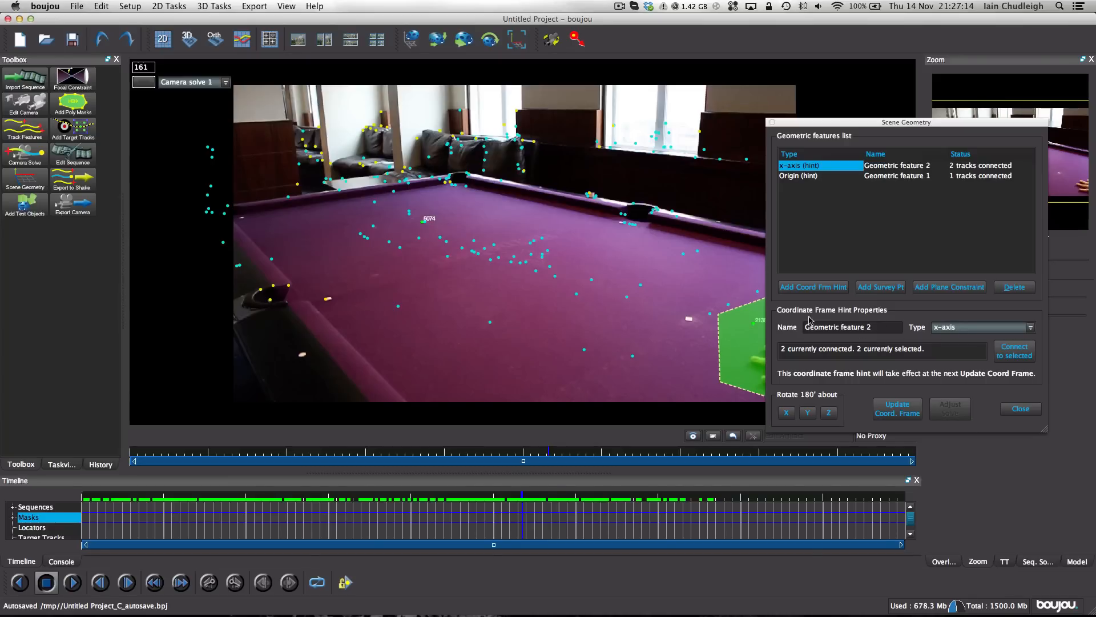
left_click(829, 288)
left_click(980, 330)
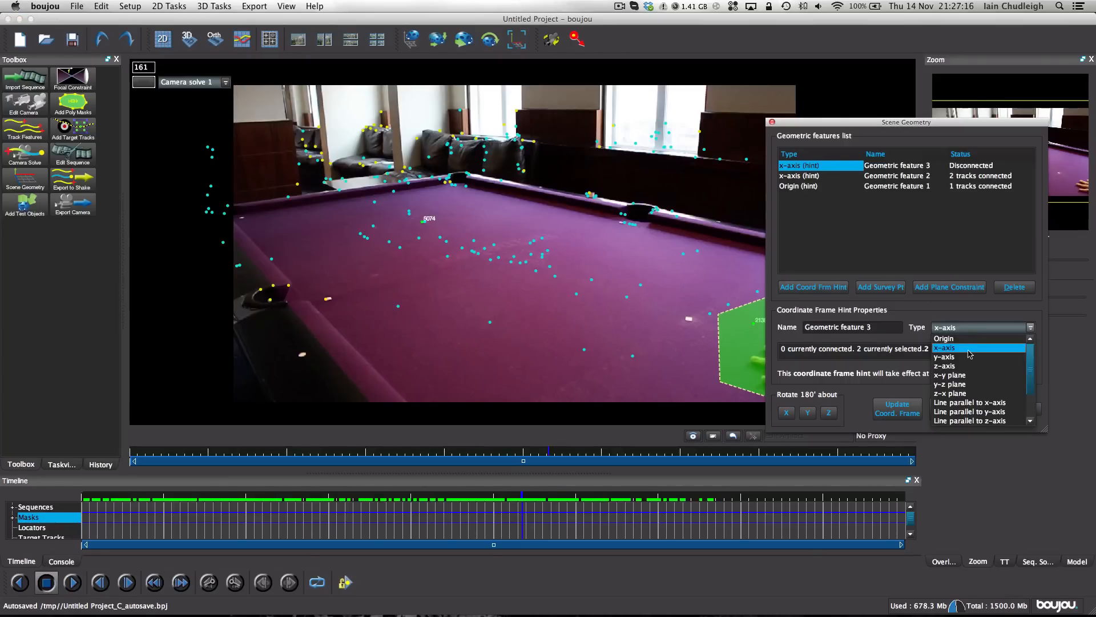
left_click(963, 366)
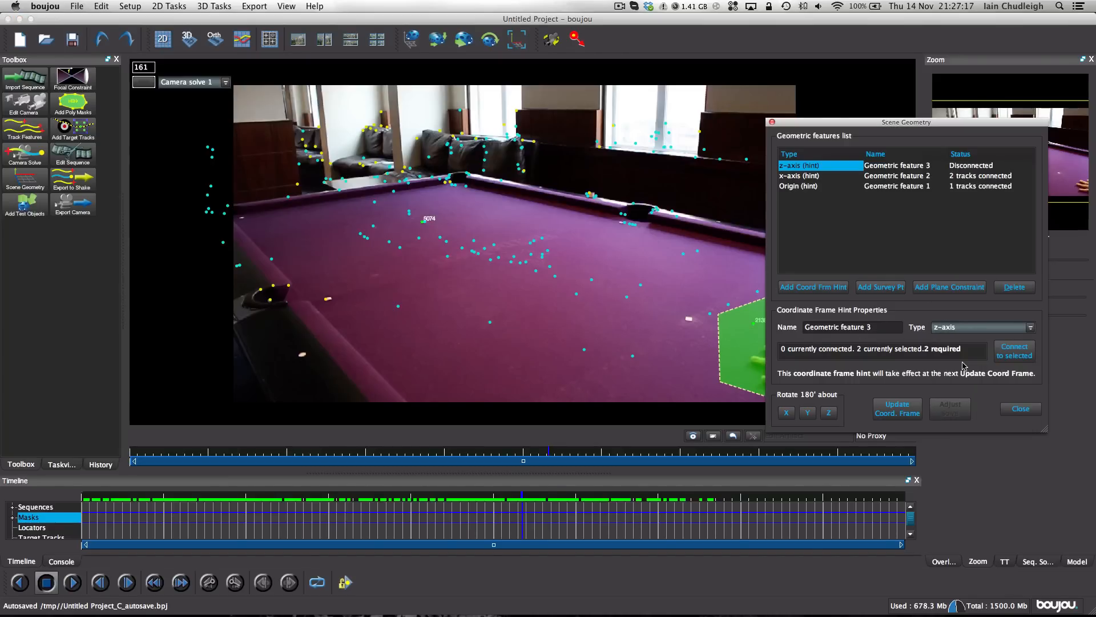
left_click(1020, 351)
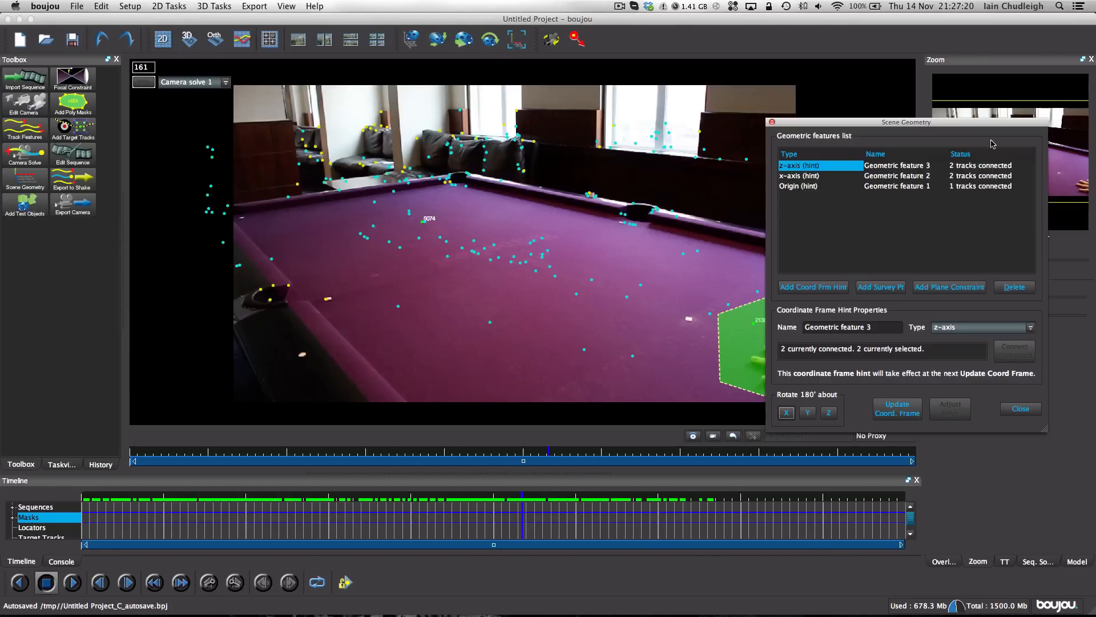
left_click(898, 409)
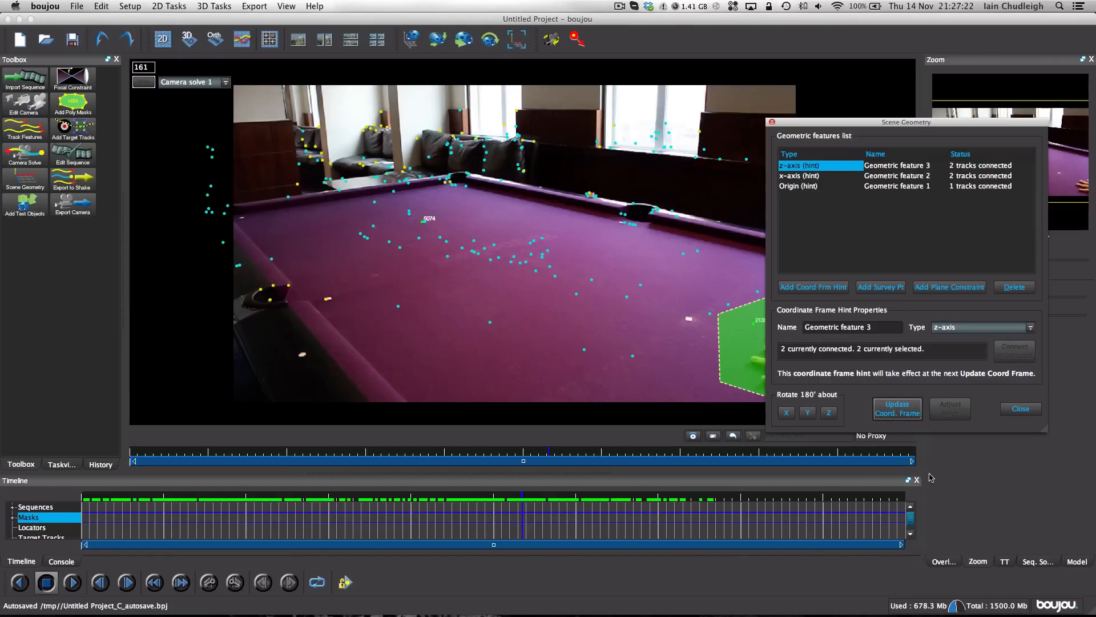
left_click(1021, 408)
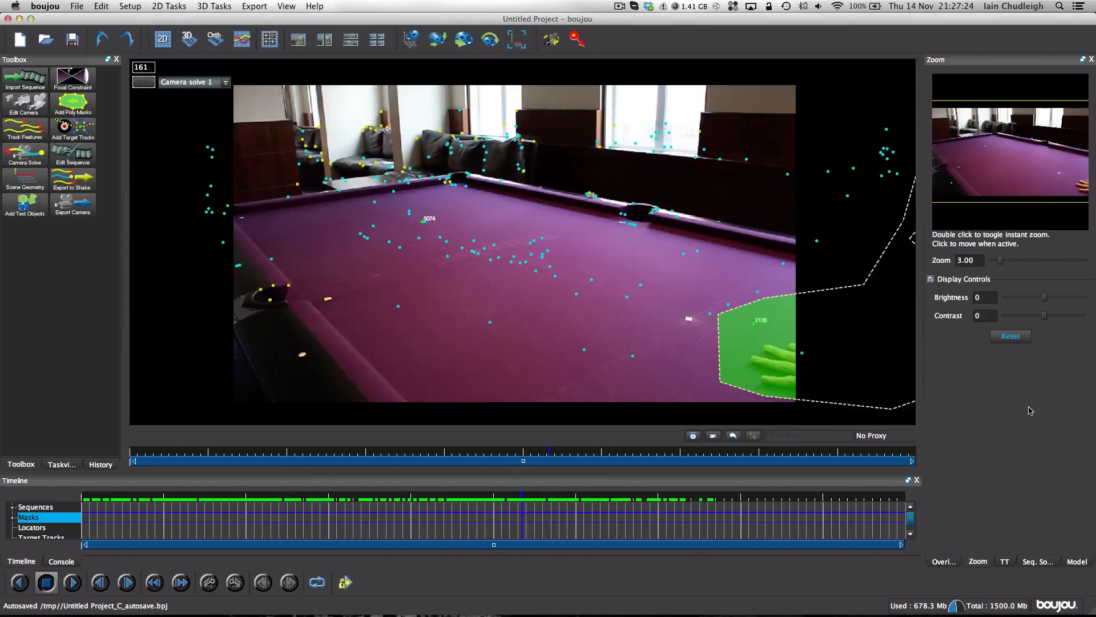
Inspect the realigned point cloud and camera against the ground grid in 3D, and check the tracked points over the footage in 2D
left_click(189, 39)
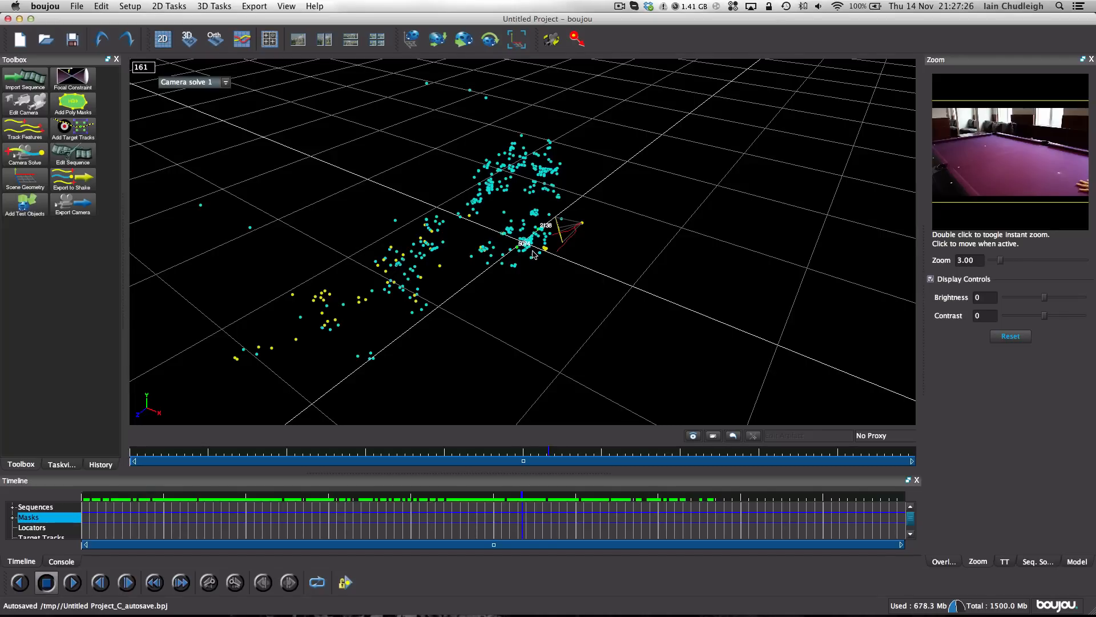
right_click(485, 246)
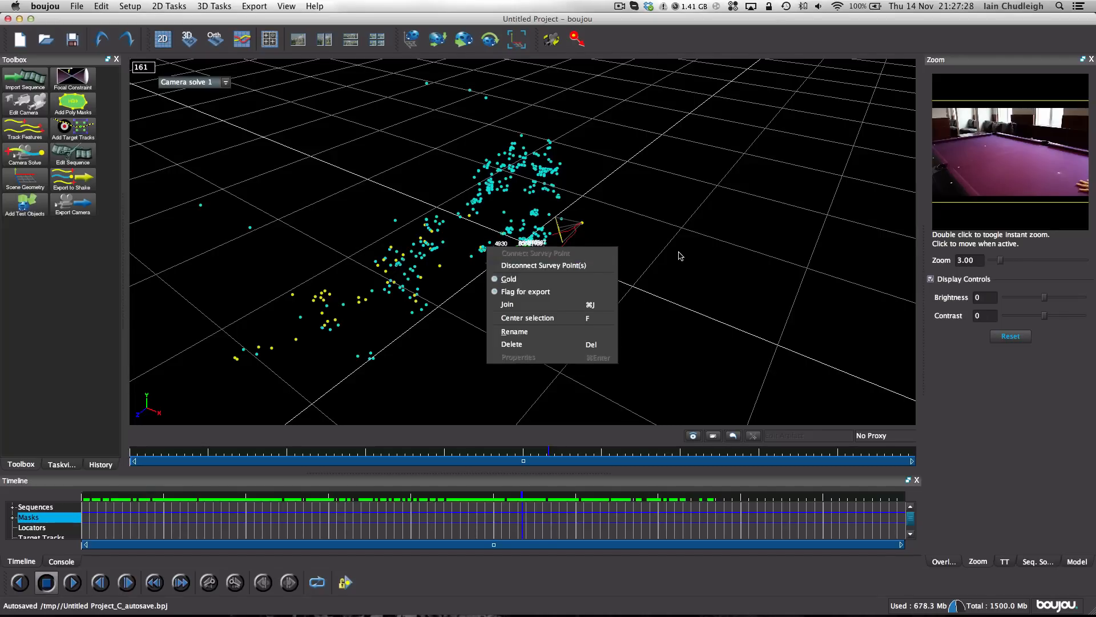
left_click(501, 262)
left_click_drag(501, 262, 264, 232)
left_click_drag(189, 522, 318, 523)
left_click_drag(562, 334, 628, 398)
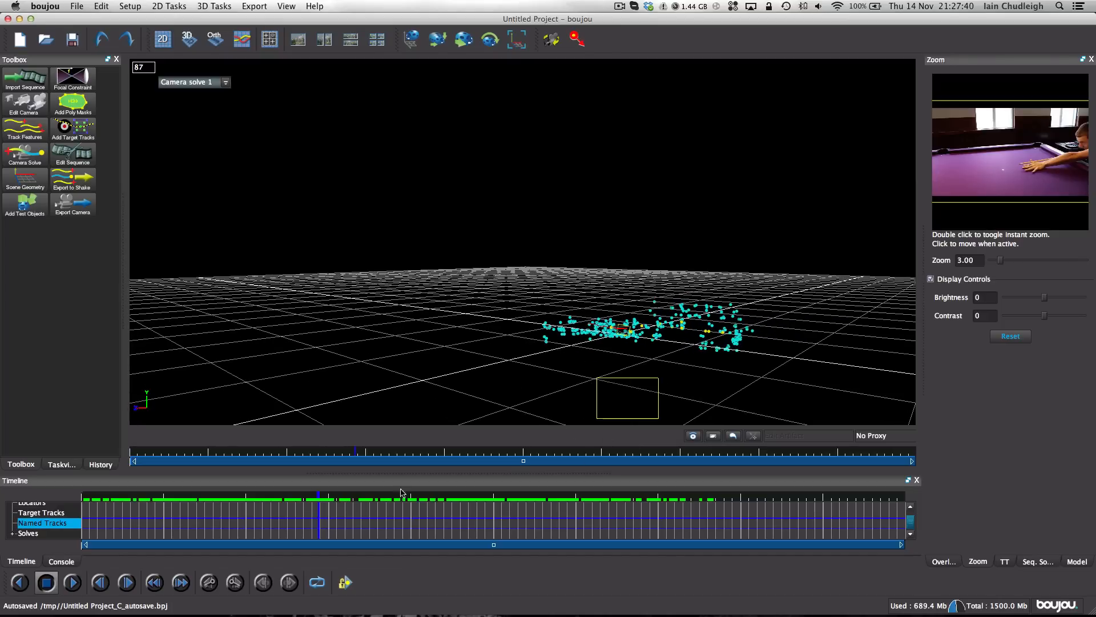
left_click_drag(240, 512, 187, 520)
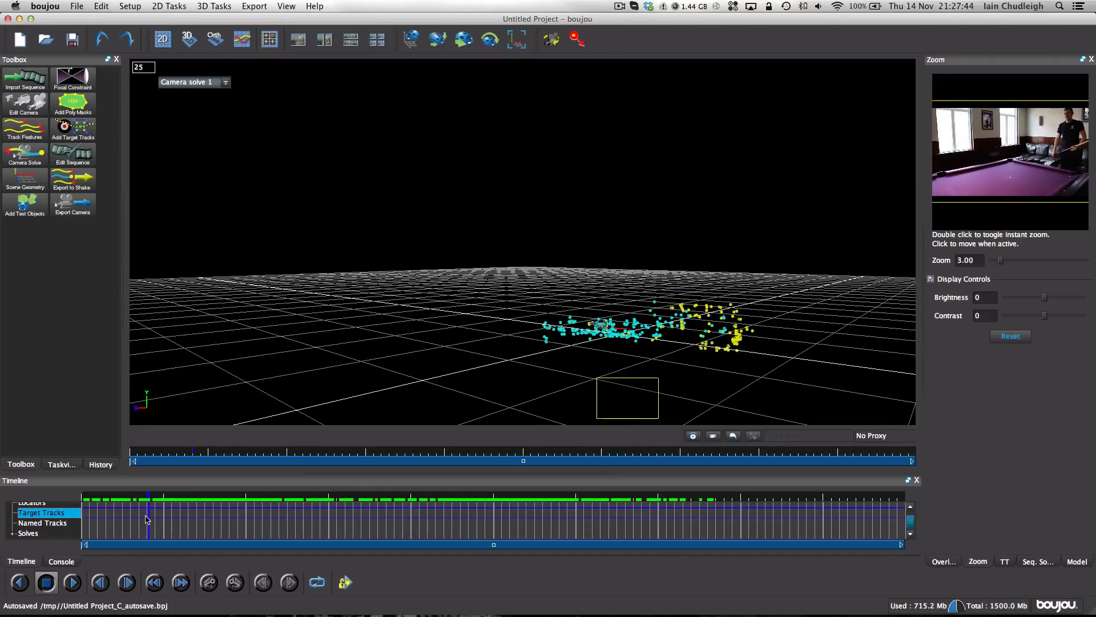
left_click(163, 39)
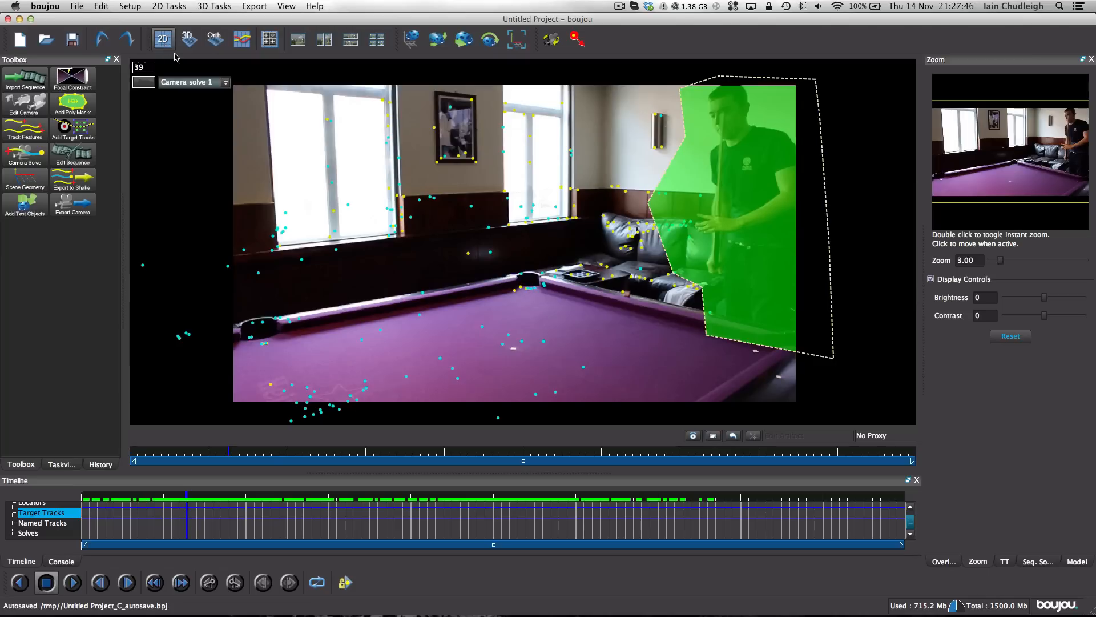
left_click_drag(153, 516, 600, 527)
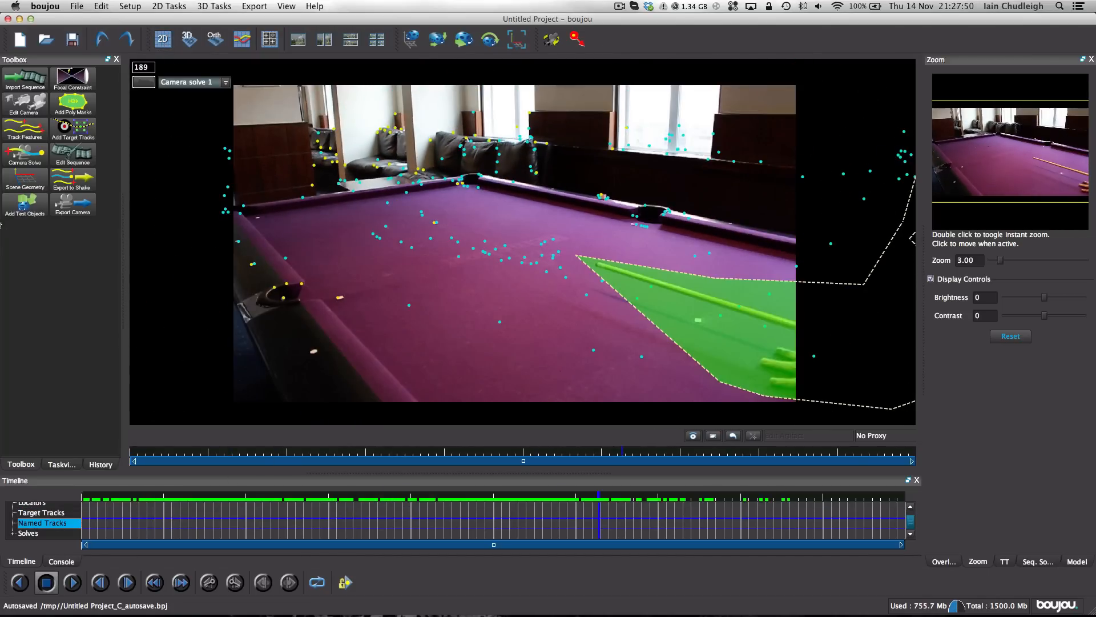
Check the solve across the frames with a solid Ladybird test object on the table, and delete that object
left_click(24, 203)
left_click_drag(116, 523, 538, 540)
left_click_drag(669, 529, 607, 510)
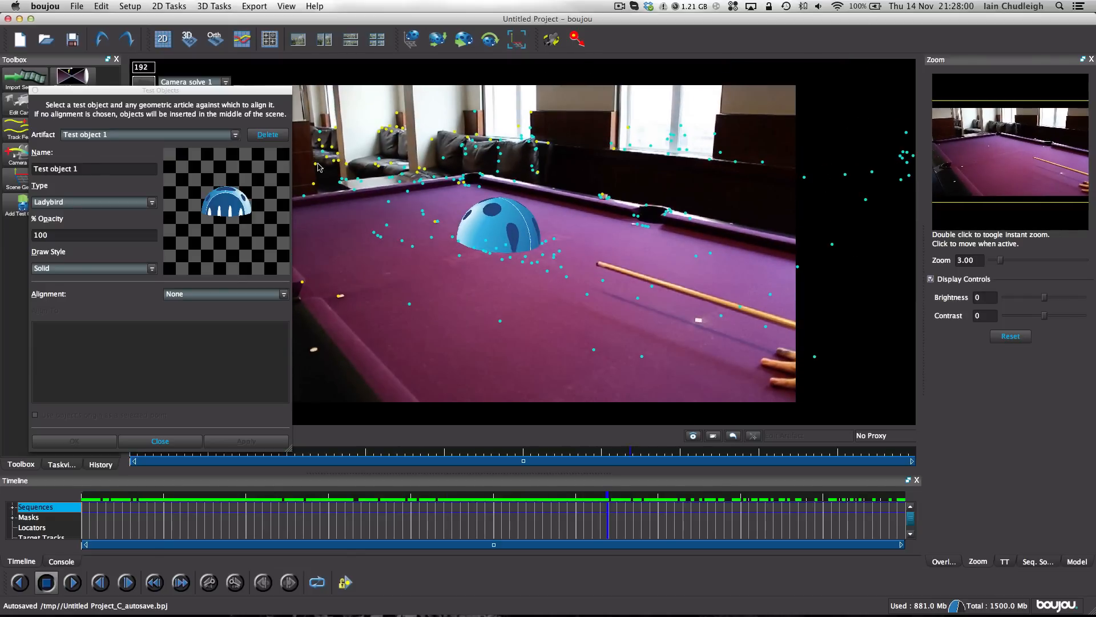
left_click(268, 135)
left_click(165, 441)
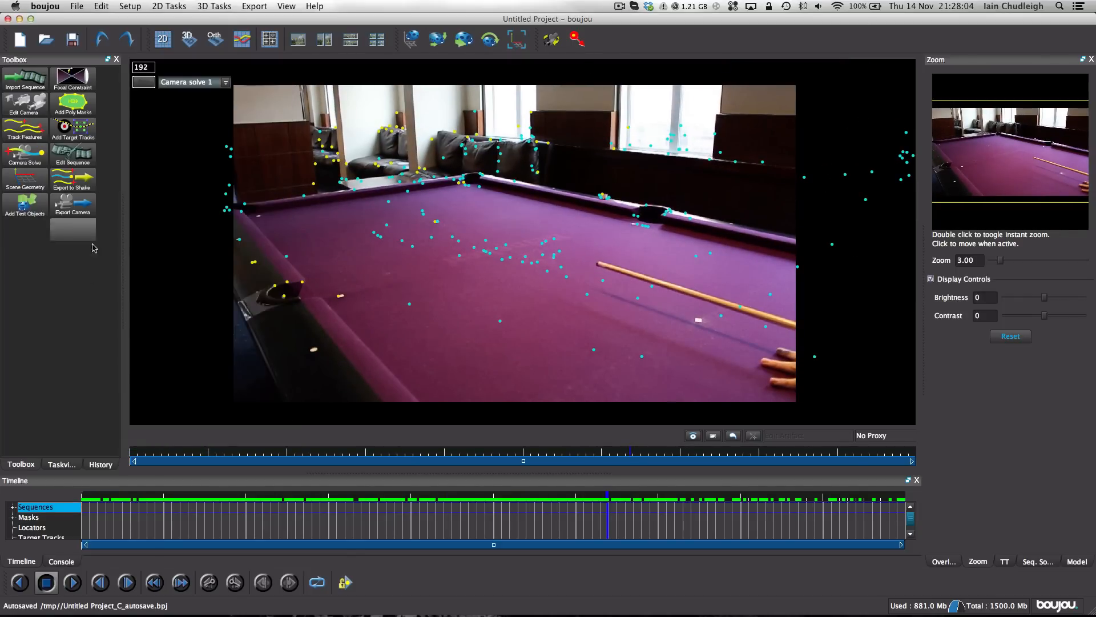
Set up a camera export of Camera solve 1 with Cinema 4D (*.c4d) as the export type
left_click(73, 209)
left_click_drag(504, 175, 307, 107)
left_click(348, 197)
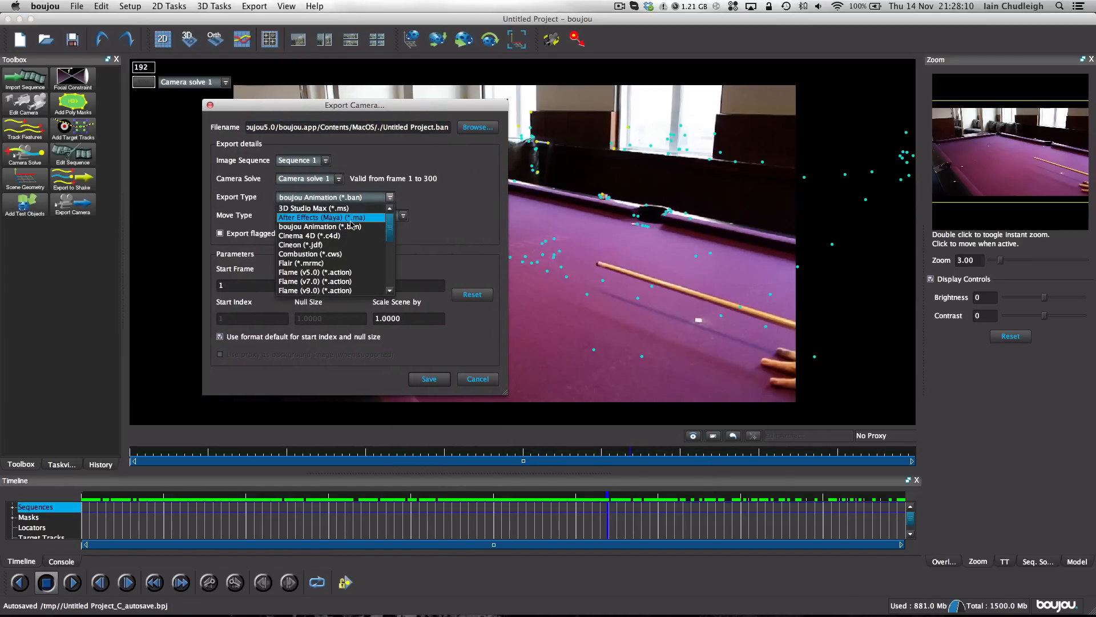
left_click(345, 236)
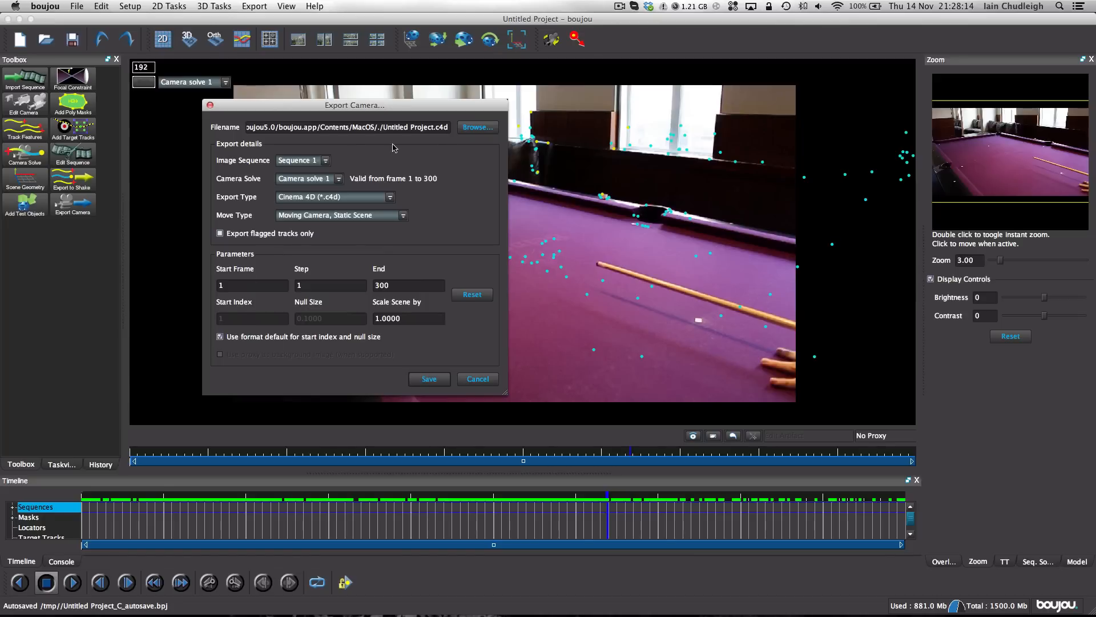
Create a folder named TUTORIAL on the Desktop and open it as the destination of the camera export
left_click(475, 127)
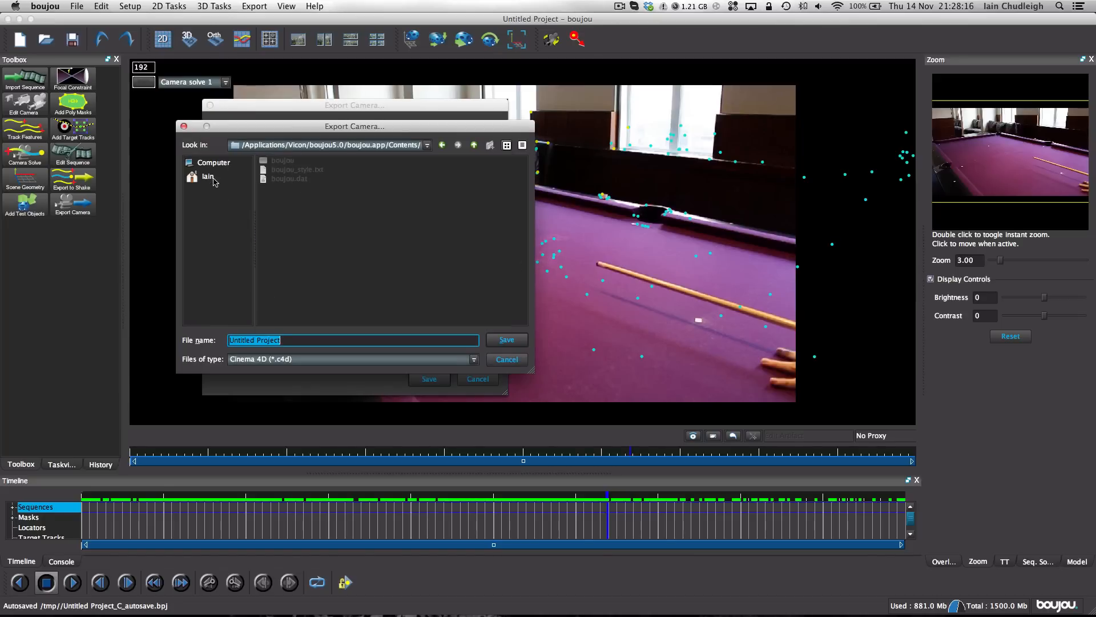
left_click(213, 180)
double_click(282, 189)
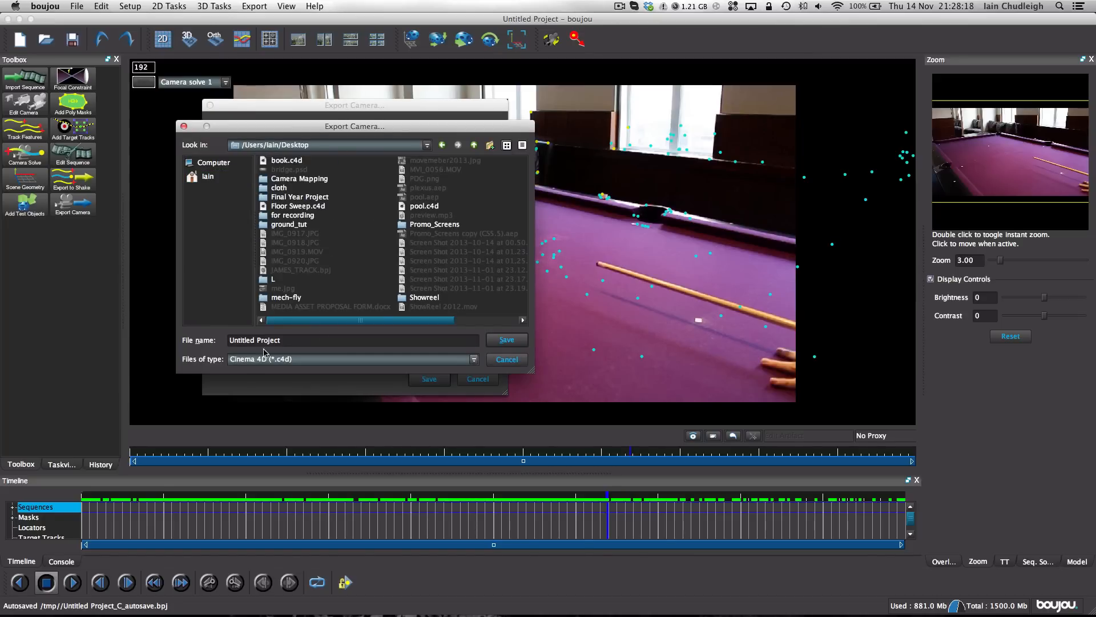
left_click(489, 146)
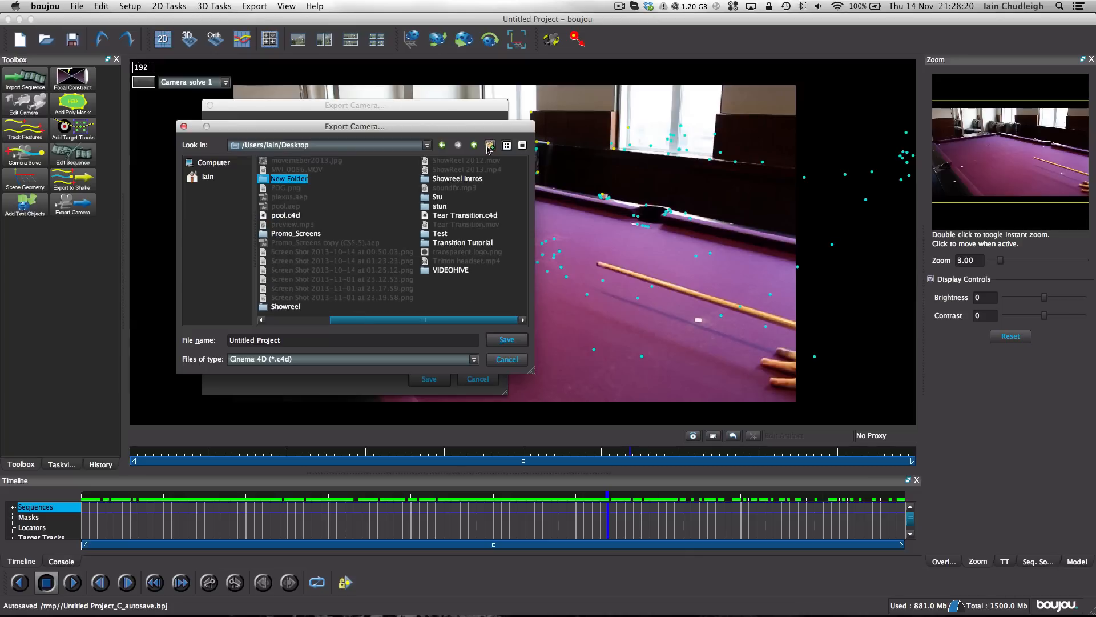
type("TUTORIAL")
key("Return")
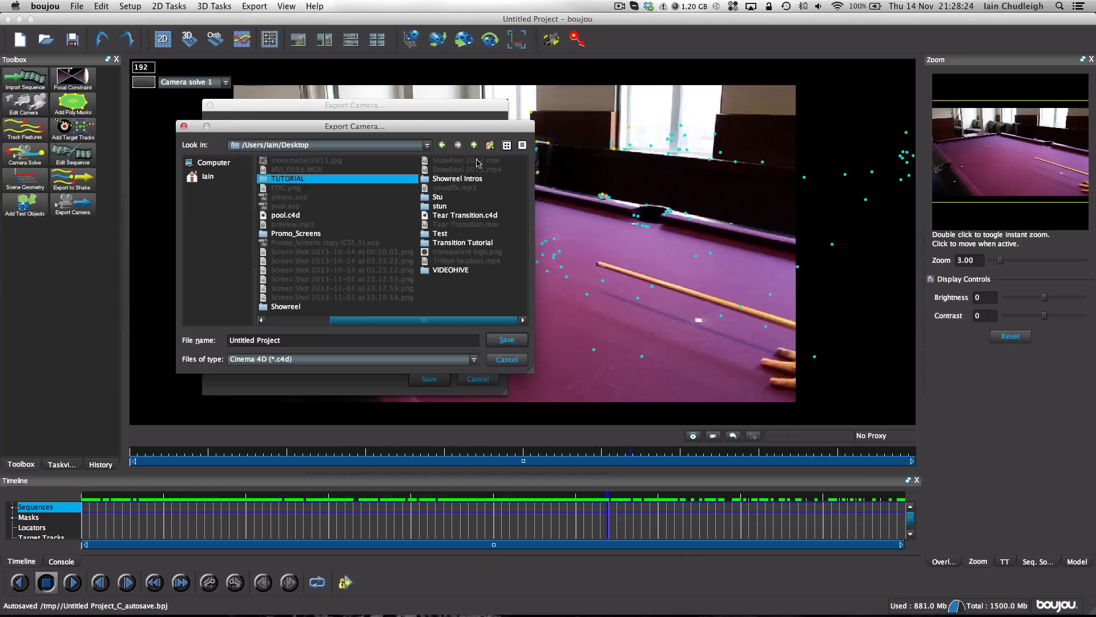
double_click(323, 181)
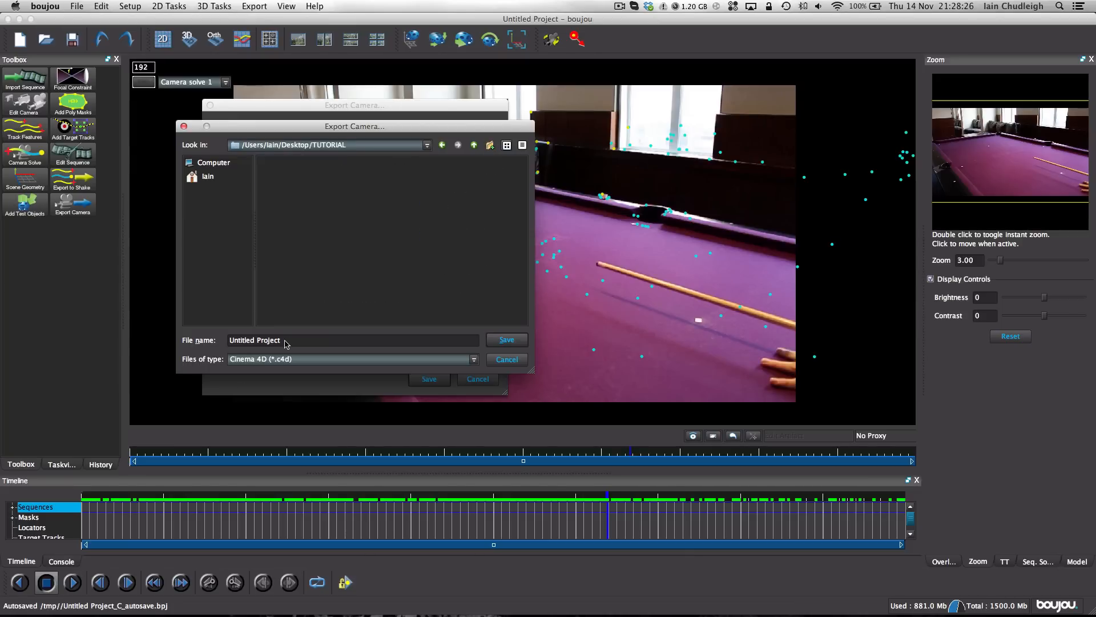
Export the camera as Track_1 with format defaults for start index and null size off, start index 0 and scene scale 100
type("Track_1")
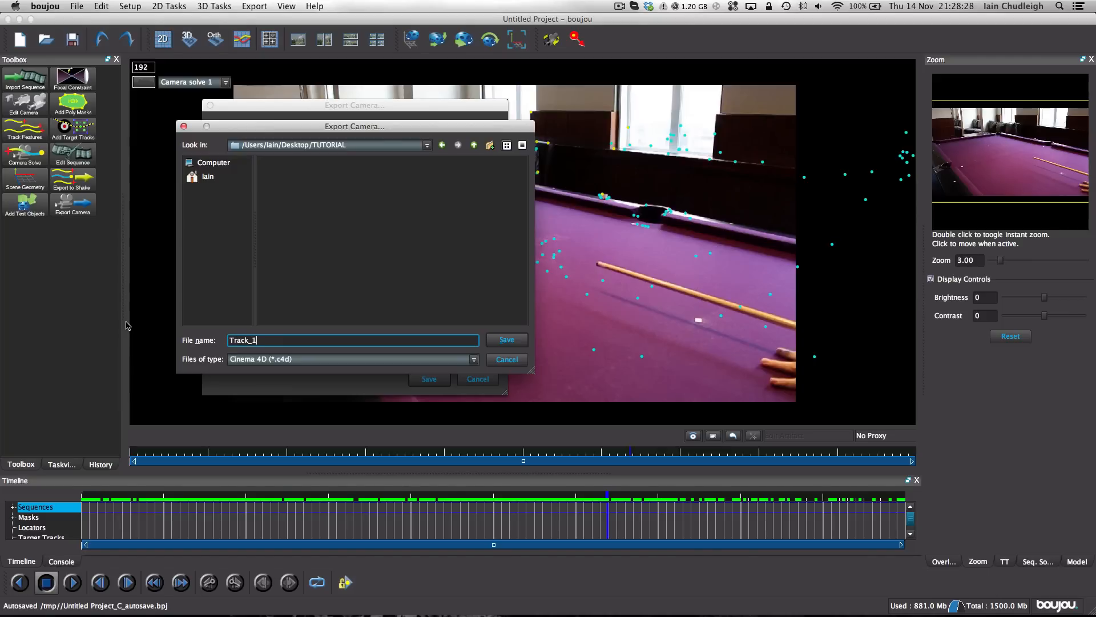
key("Return")
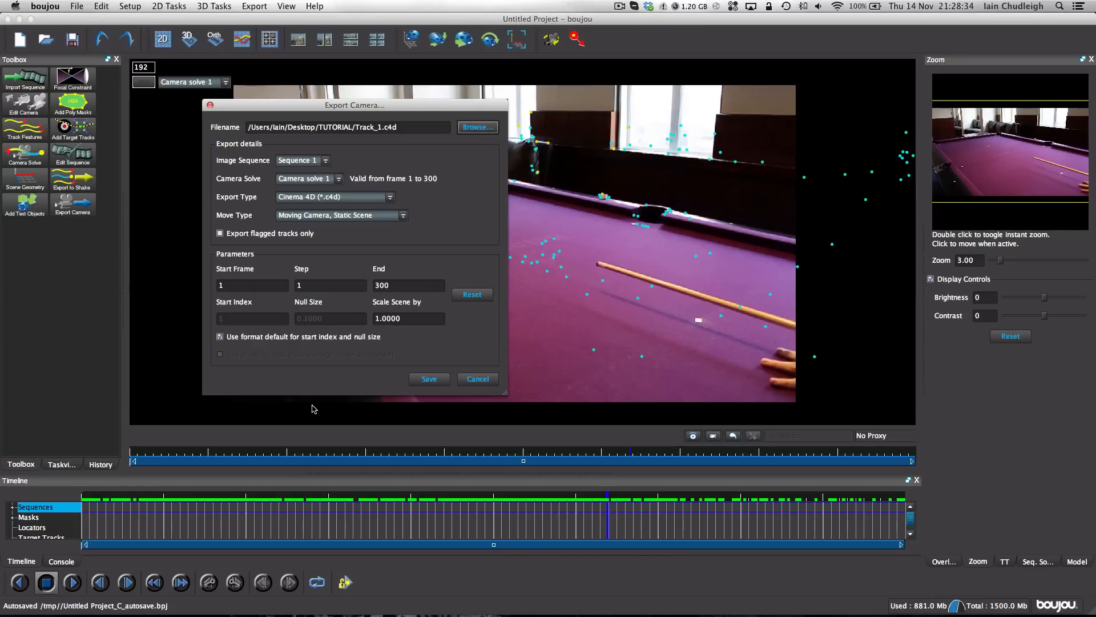
left_click(247, 337)
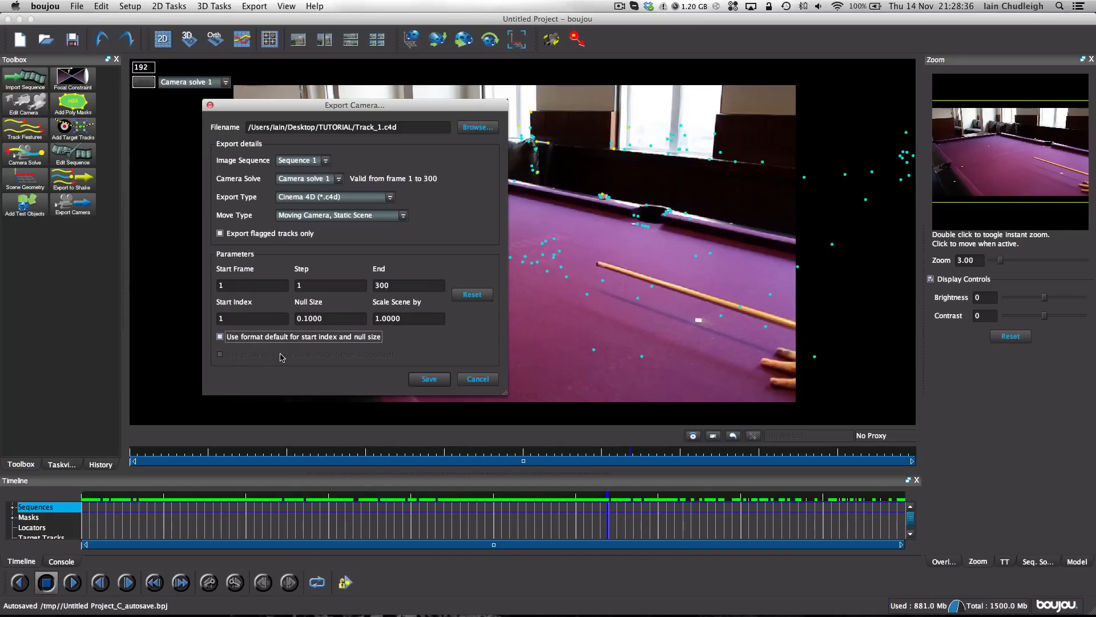
left_click_drag(243, 318, 207, 320)
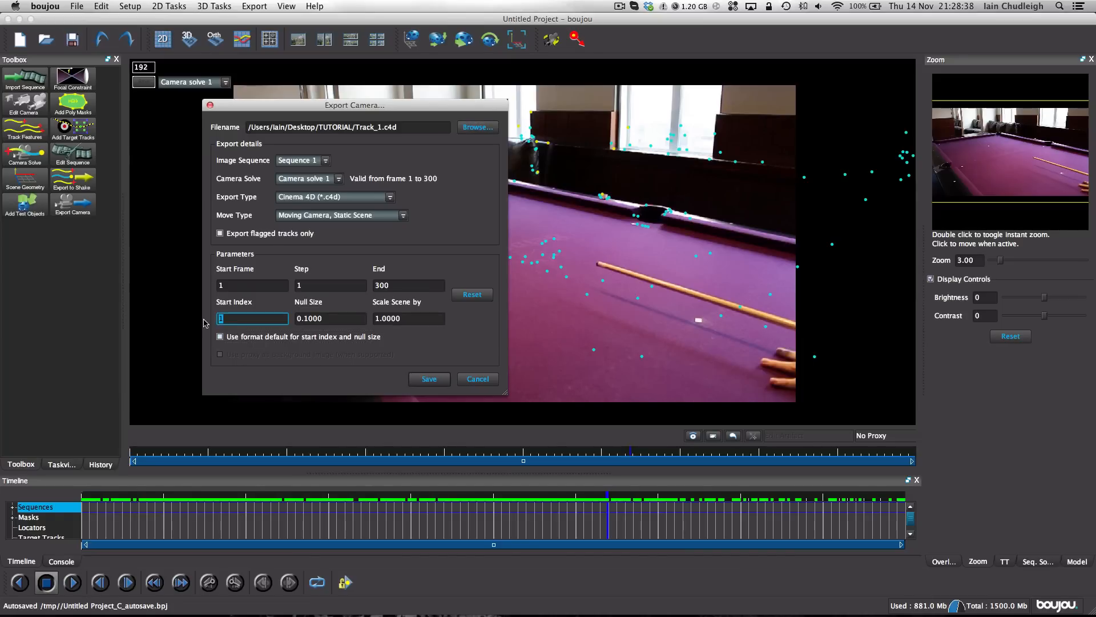
type("0")
double_click(411, 320)
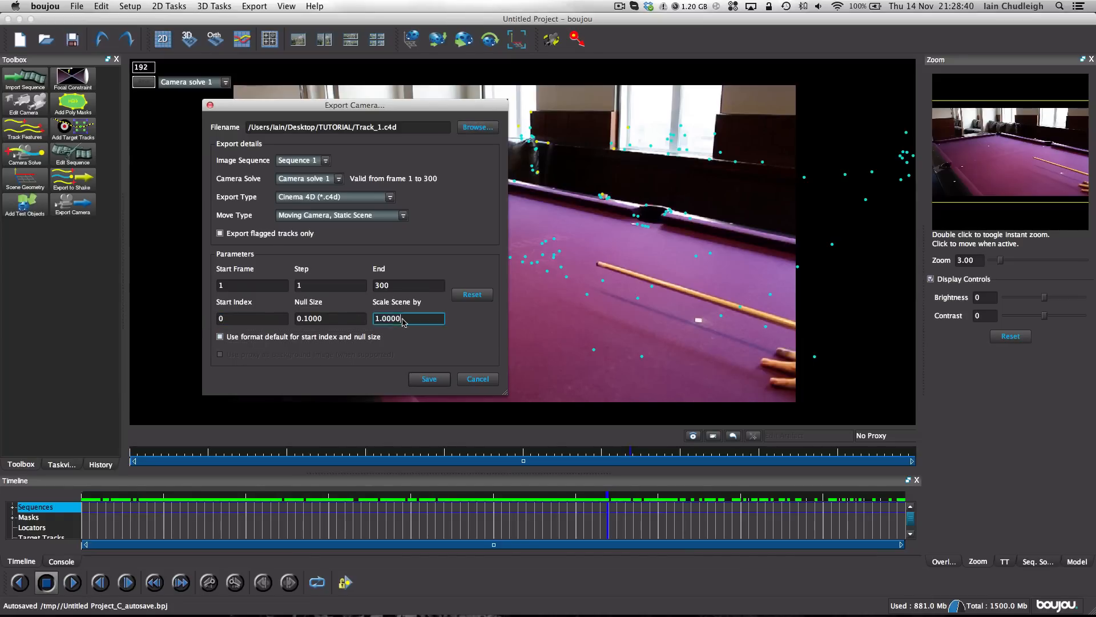
type("100")
left_click(429, 378)
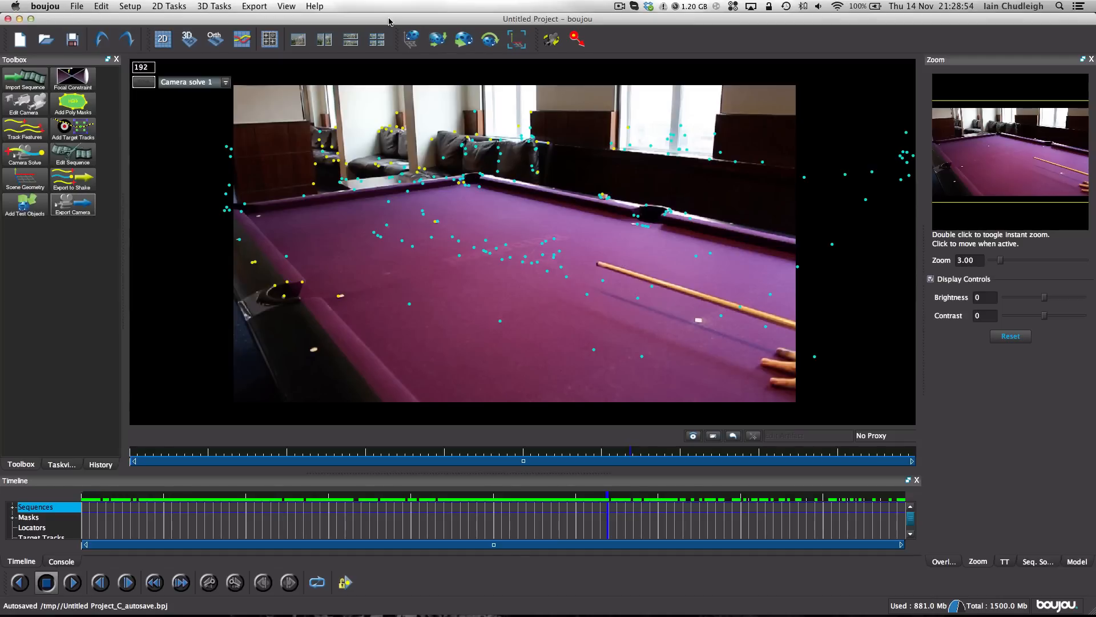
Quit boujou and open the TUTORIAL folder on the Desktop in Finder
left_click(45, 6)
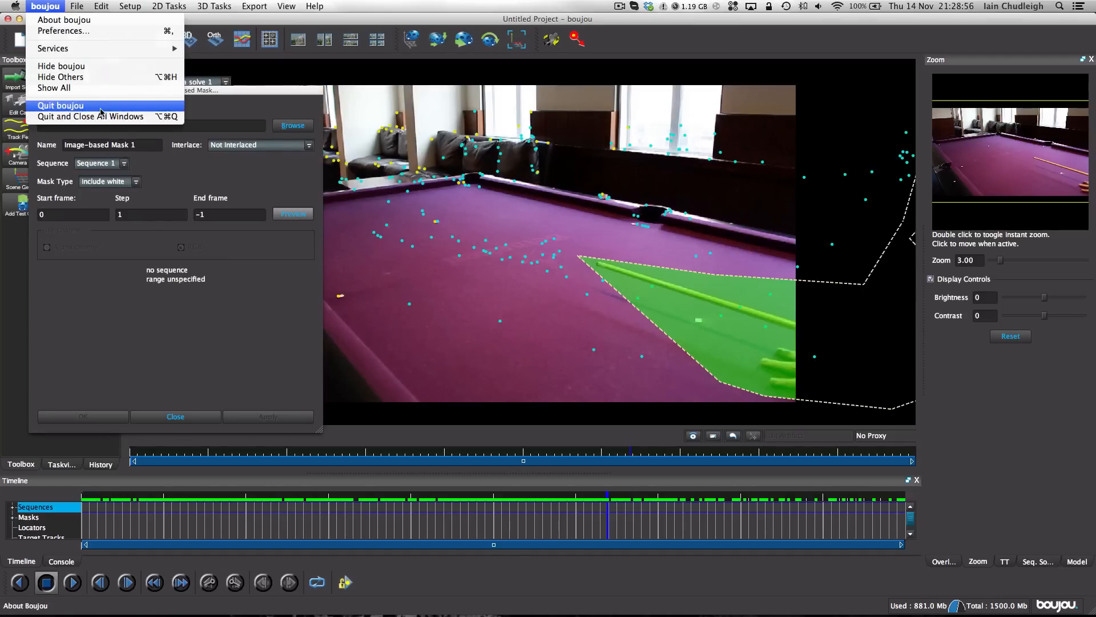
left_click(101, 105)
left_click(535, 335)
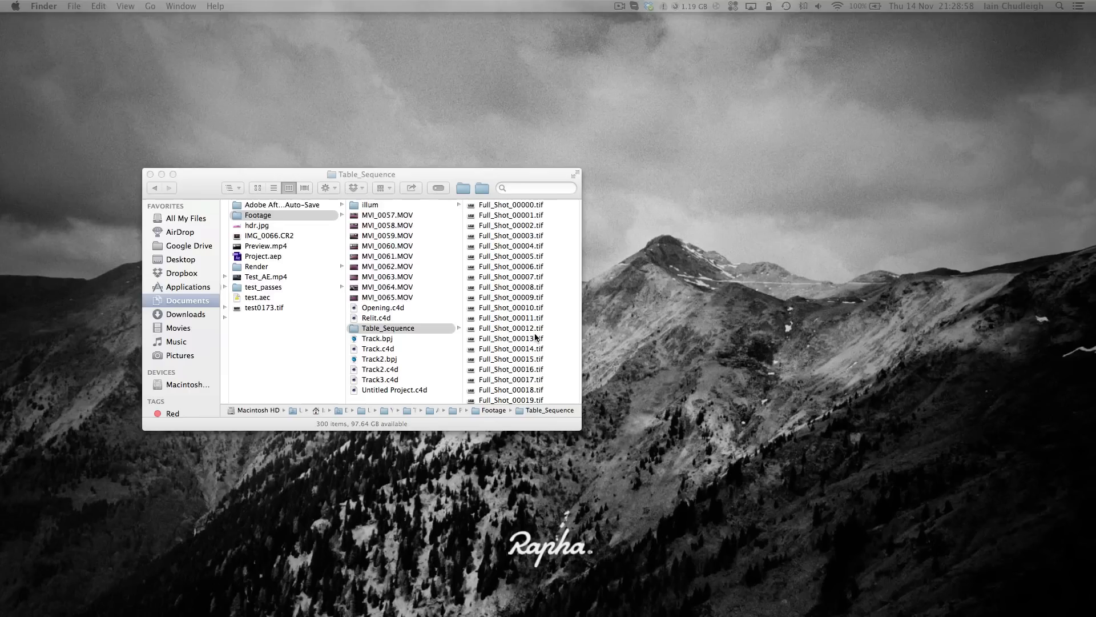
left_click(192, 260)
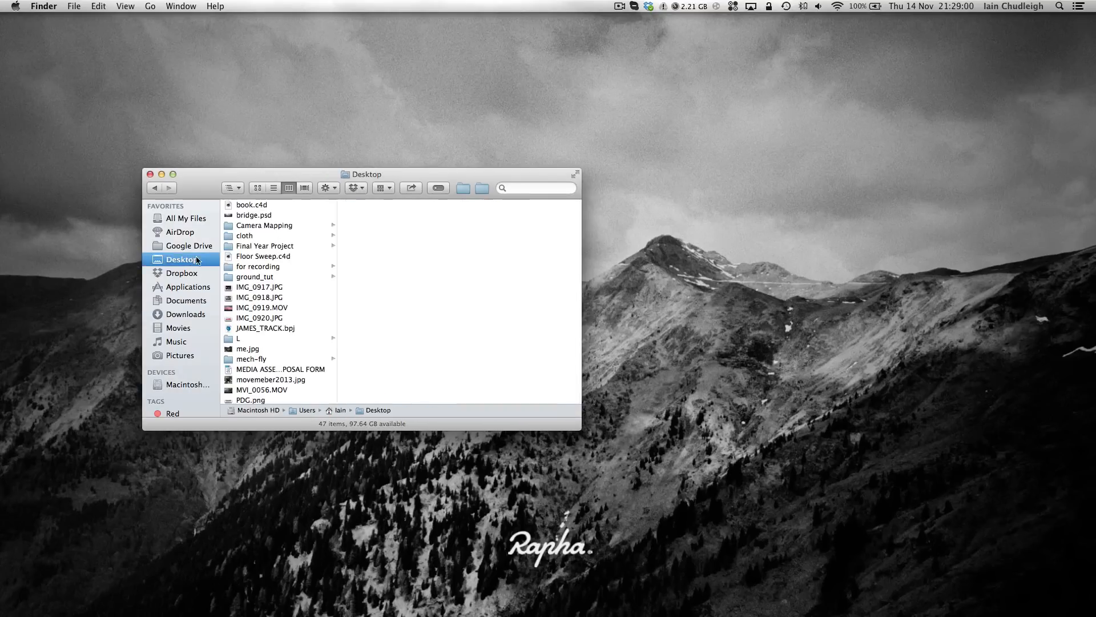
scroll(252, 392, "down", 10)
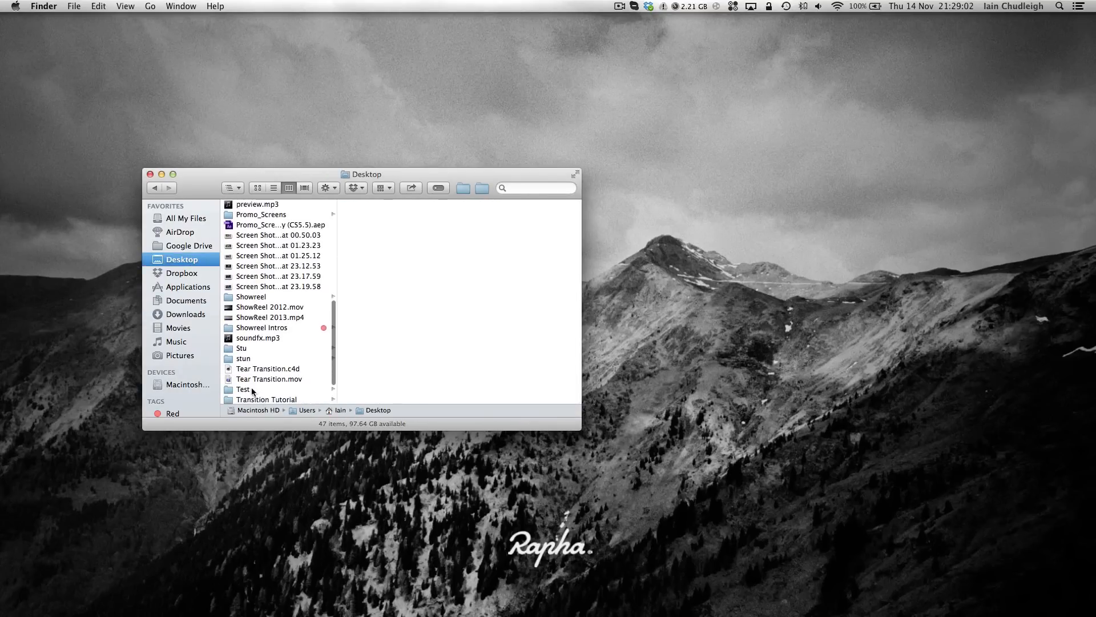
scroll(253, 392, "down", 4)
left_click(253, 392)
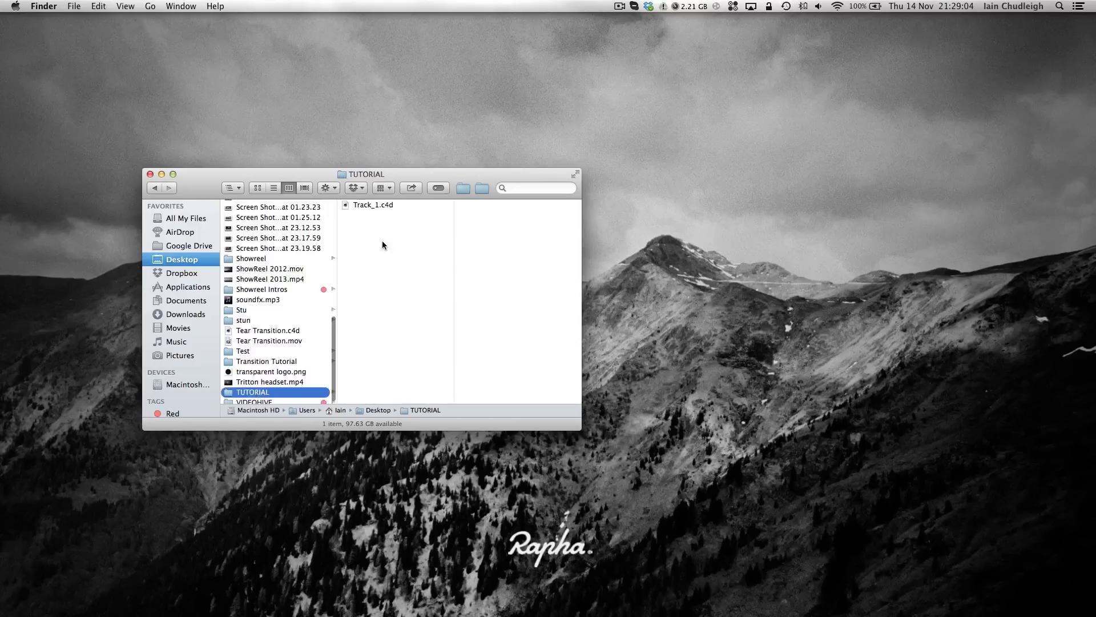
Open Track_1.c4d with TextEdit, chosen from the Applications folder
left_click(362, 206)
right_click(361, 204)
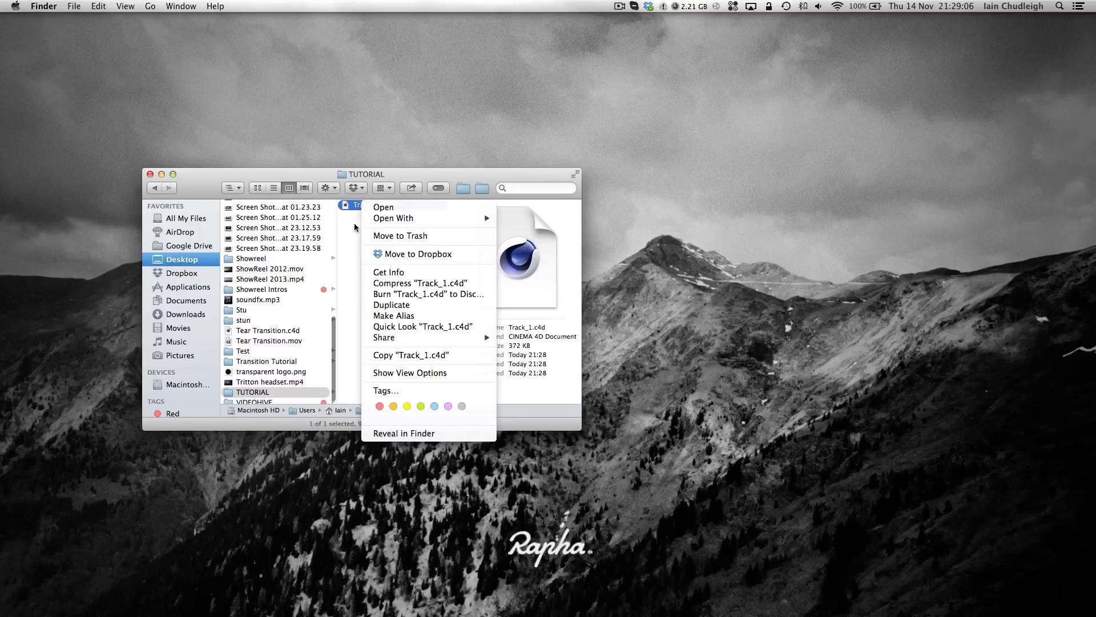
mouse_move(394, 218)
left_click(592, 280)
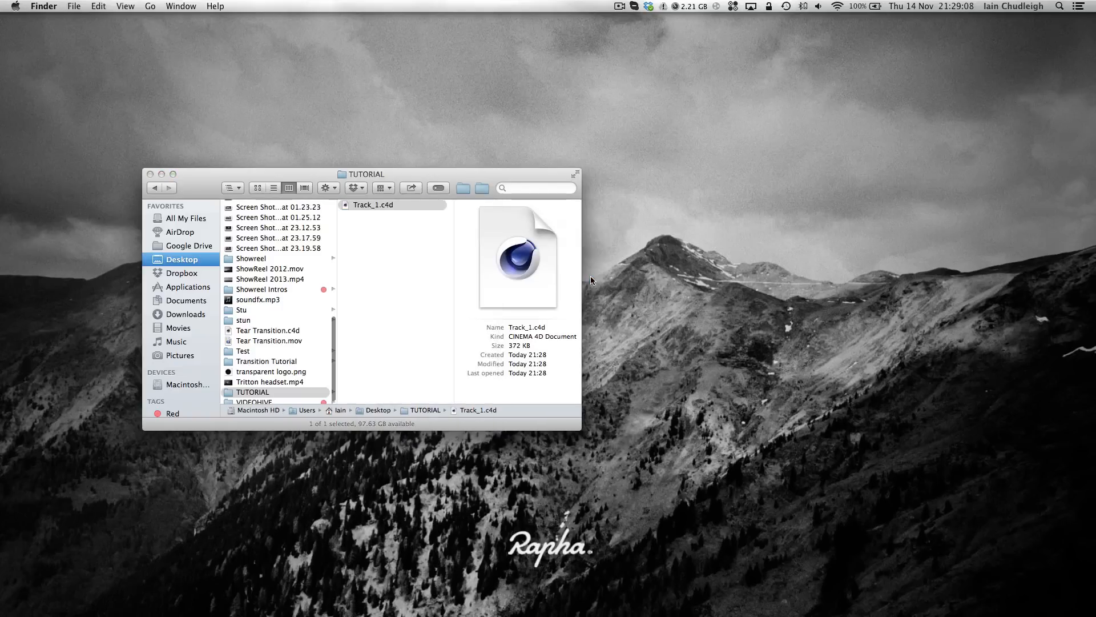
scroll(517, 220, "down", 10)
scroll(505, 222, "up", 3)
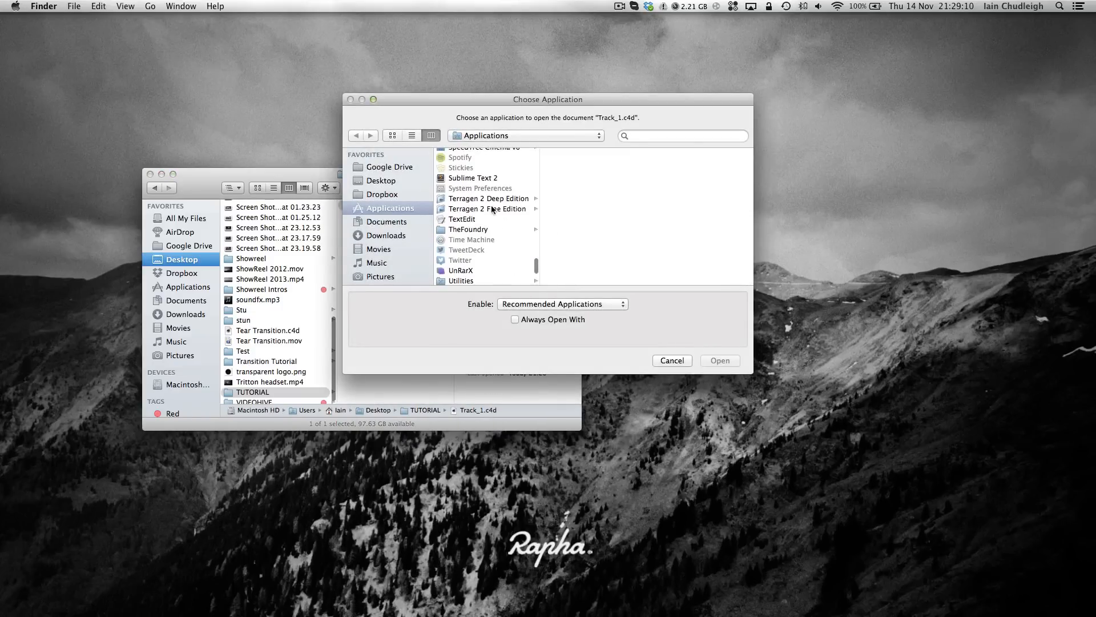
left_click(471, 220)
left_click(720, 360)
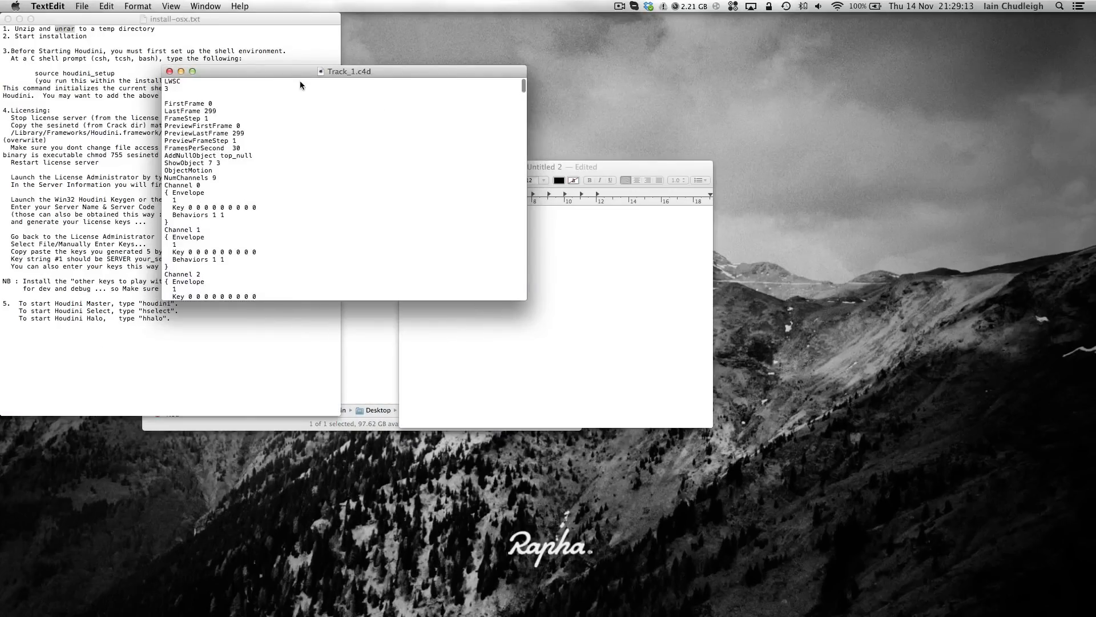
Minimise the other two text documents and enlarge the Track_1.c4d window
left_click_drag(501, 75, 648, 96)
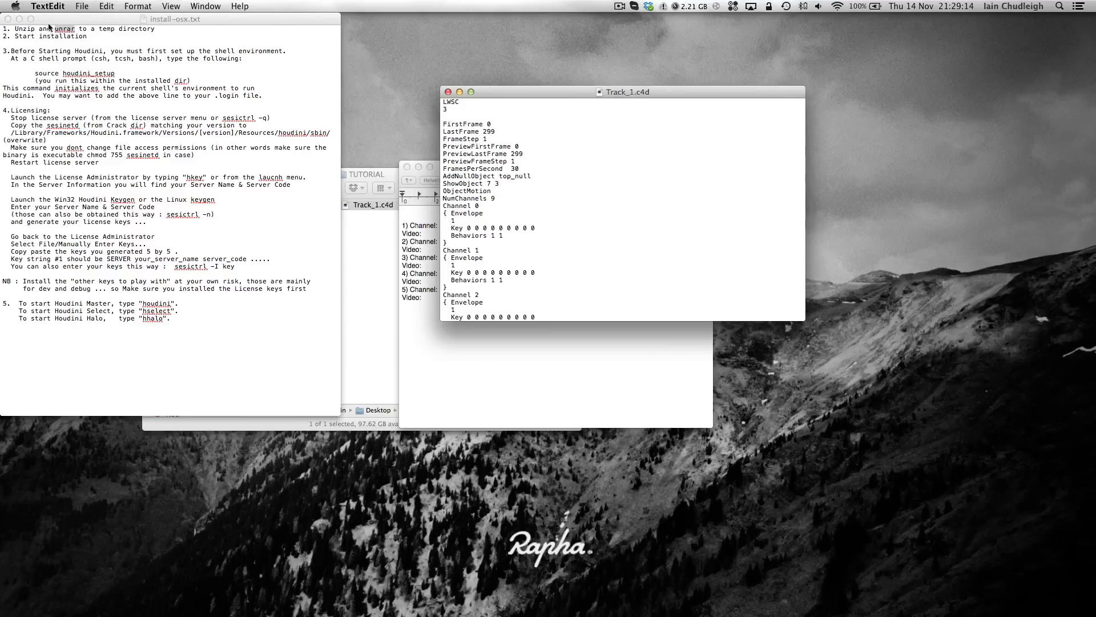
left_click(19, 19)
left_click(419, 167)
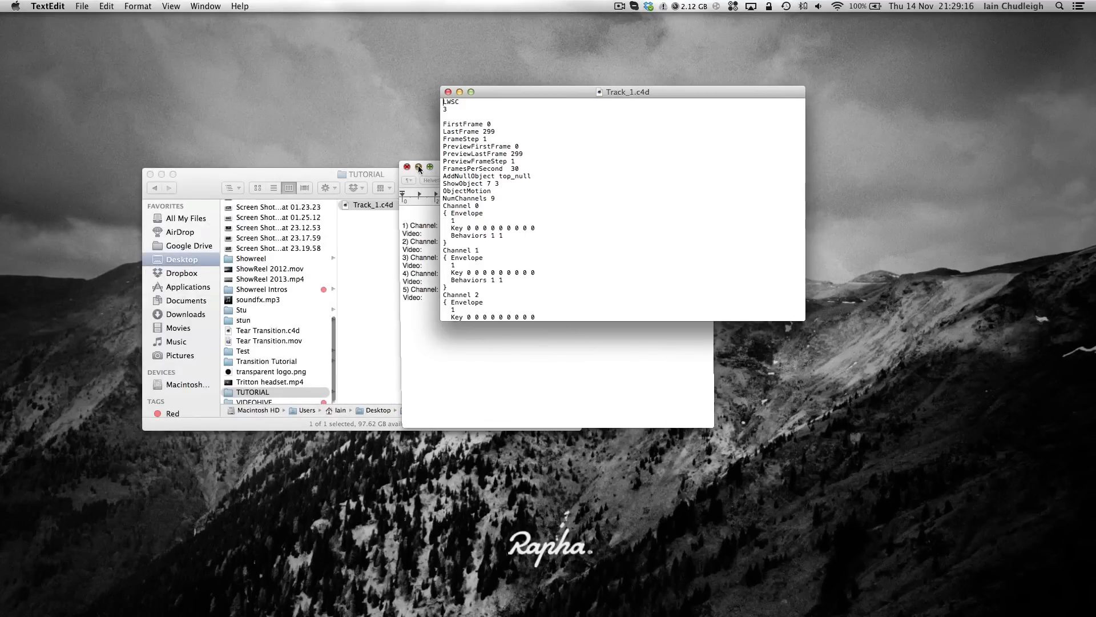
left_click_drag(544, 97, 493, 64)
left_click_drag(738, 279, 1011, 471)
Look through the channel envelopes and key values in Track_1.c4d and return to the beginning of the file
scroll(697, 293, "down", 15)
scroll(700, 298, "down", 20)
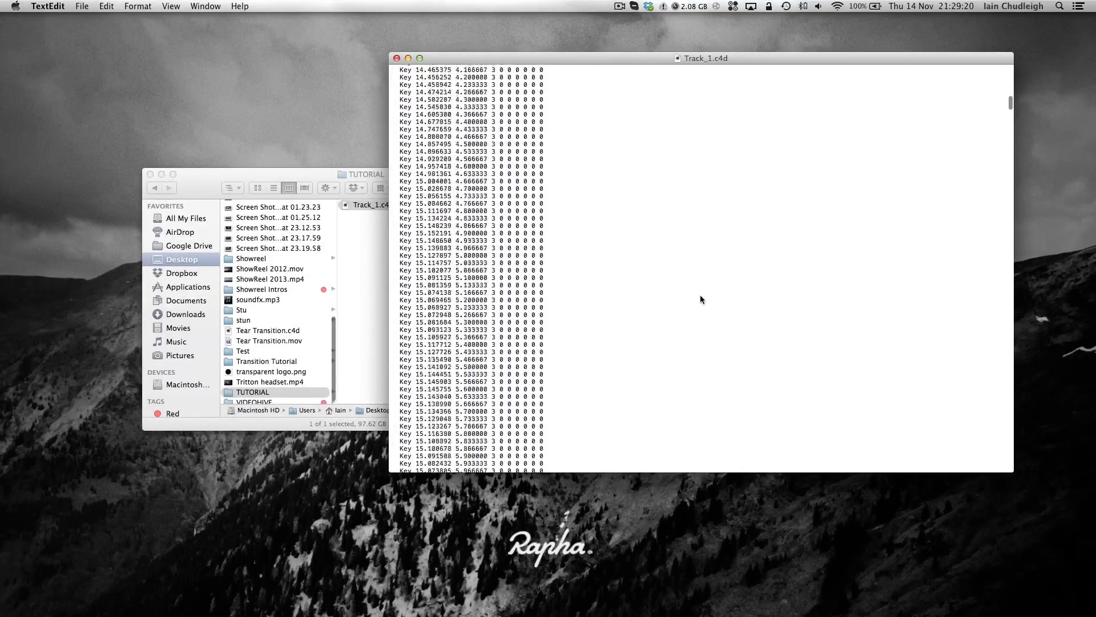
left_click_drag(1011, 115, 973, 158)
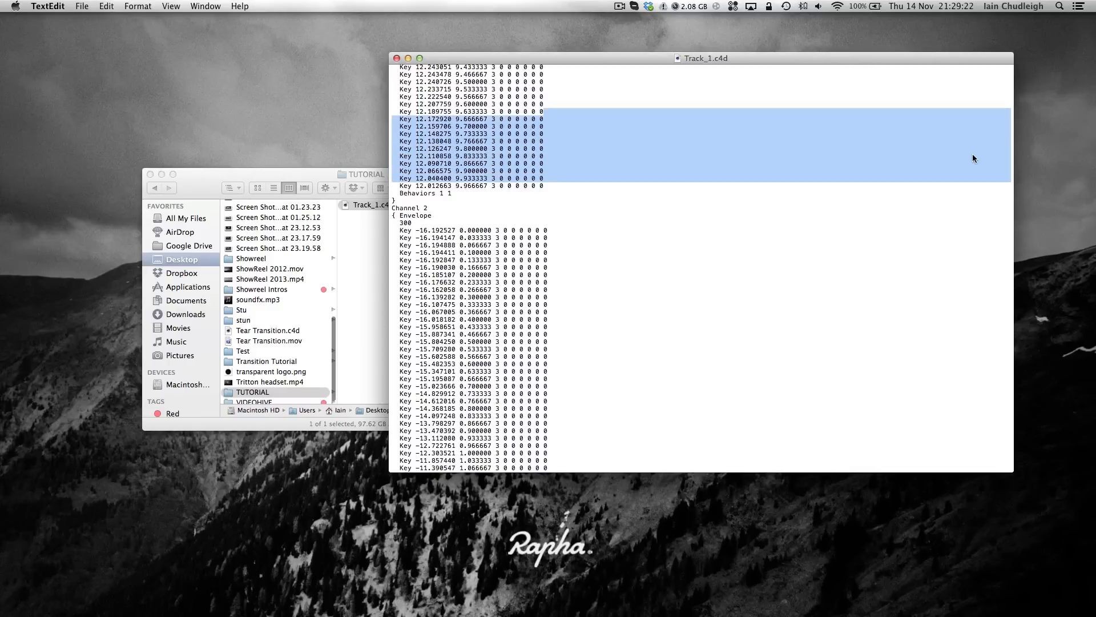
left_click(901, 228)
scroll(972, 193, "down", 5)
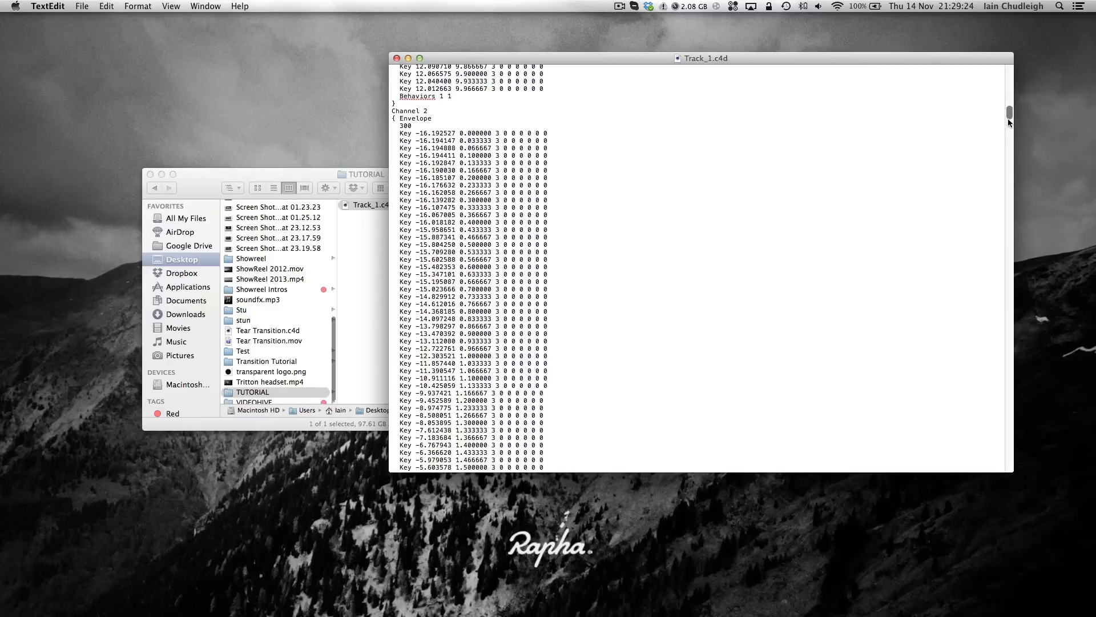
left_click_drag(1010, 116, 1010, 71)
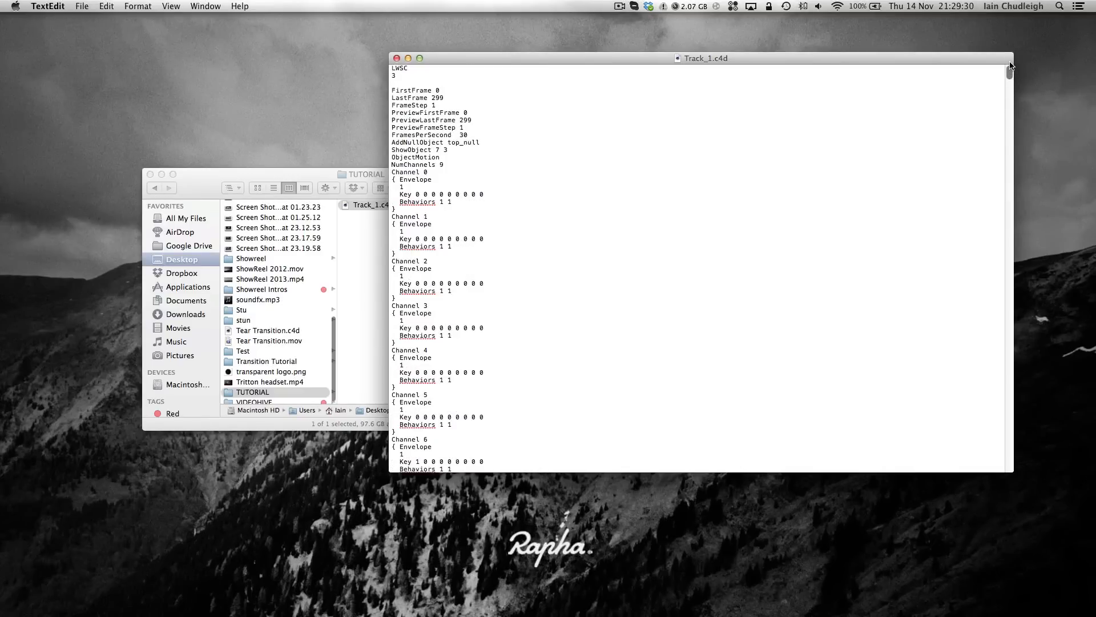
Start a find and replace in Track_1.c4d and search for ParentItem
key("super+f")
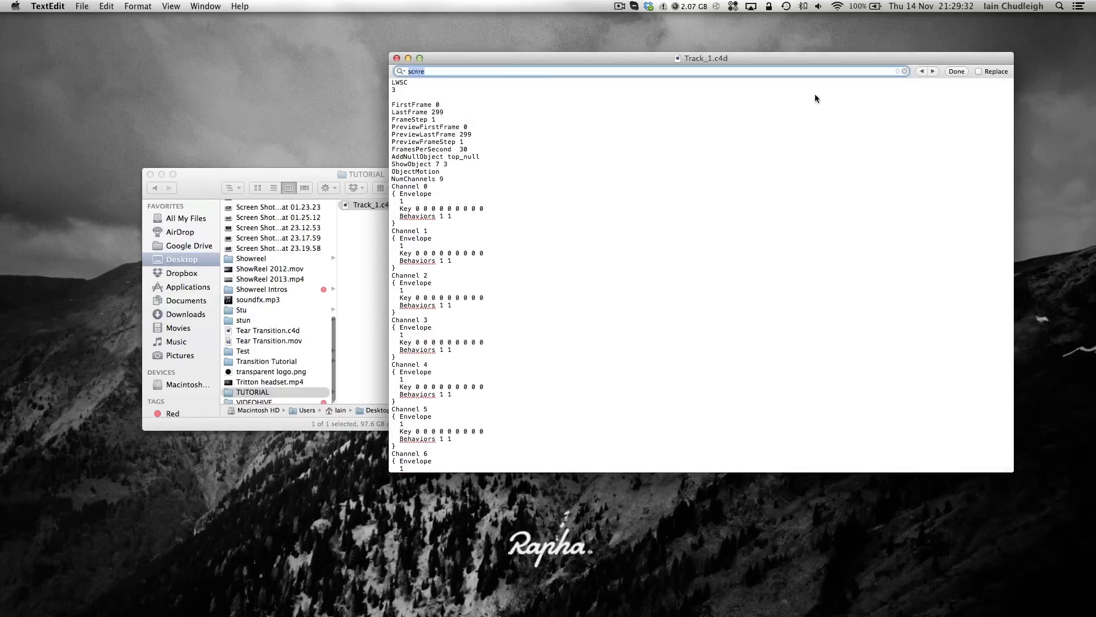
left_click(978, 72)
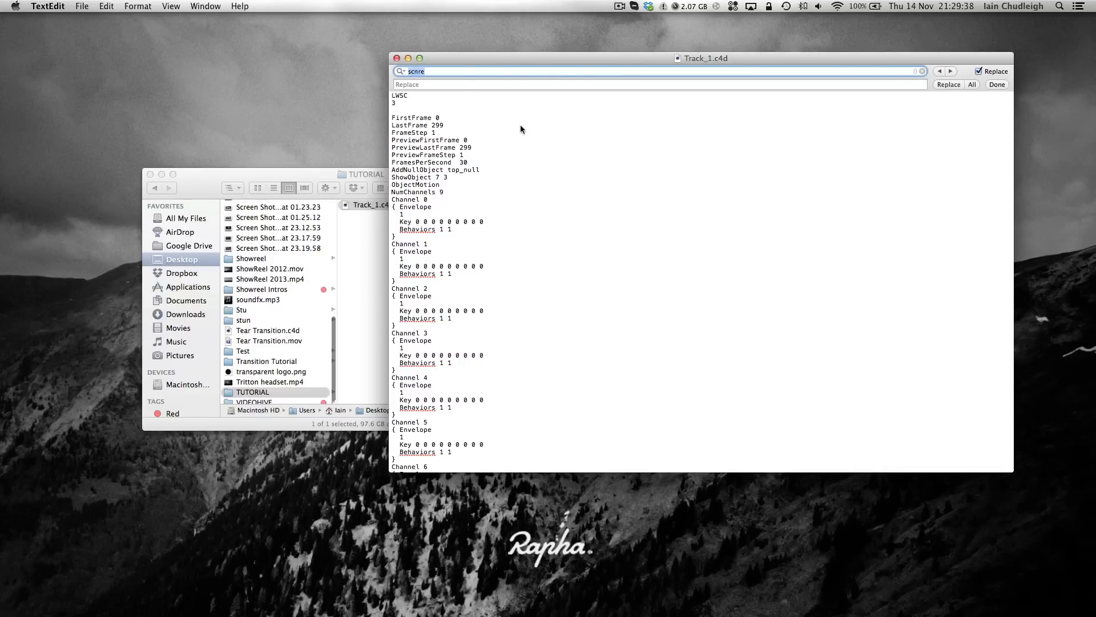
left_click(619, 6)
left_click(635, 44)
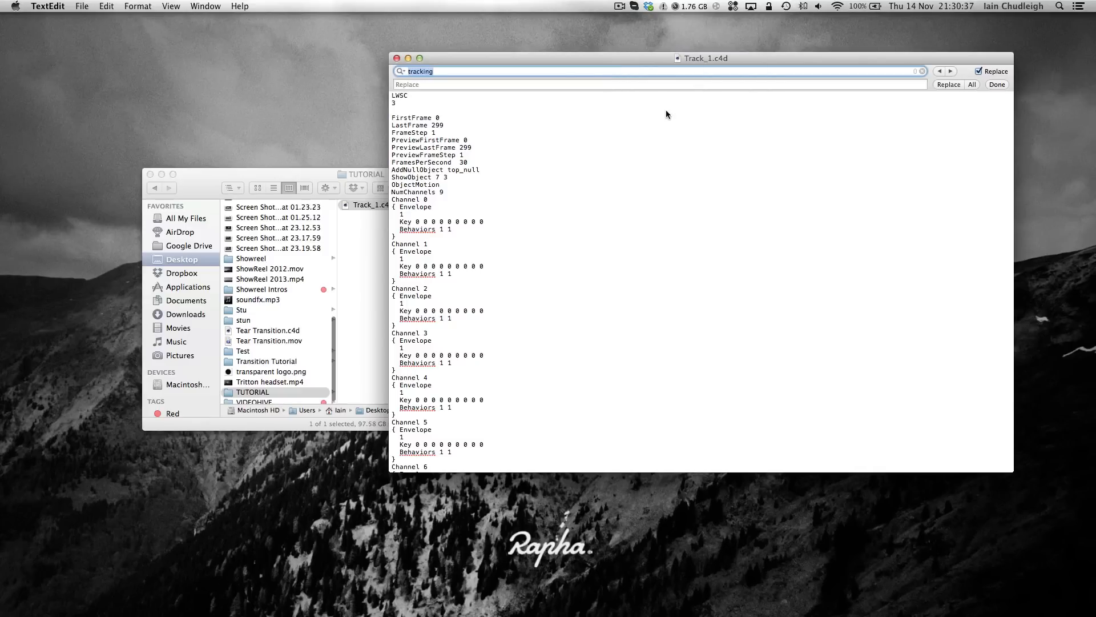
left_click(669, 108)
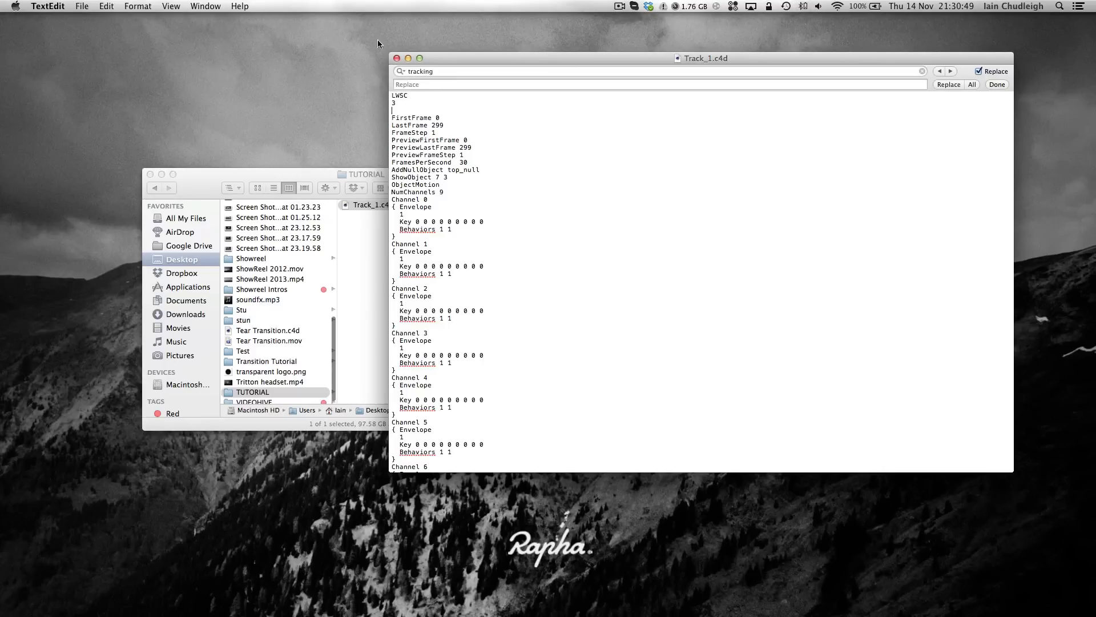
double_click(444, 71)
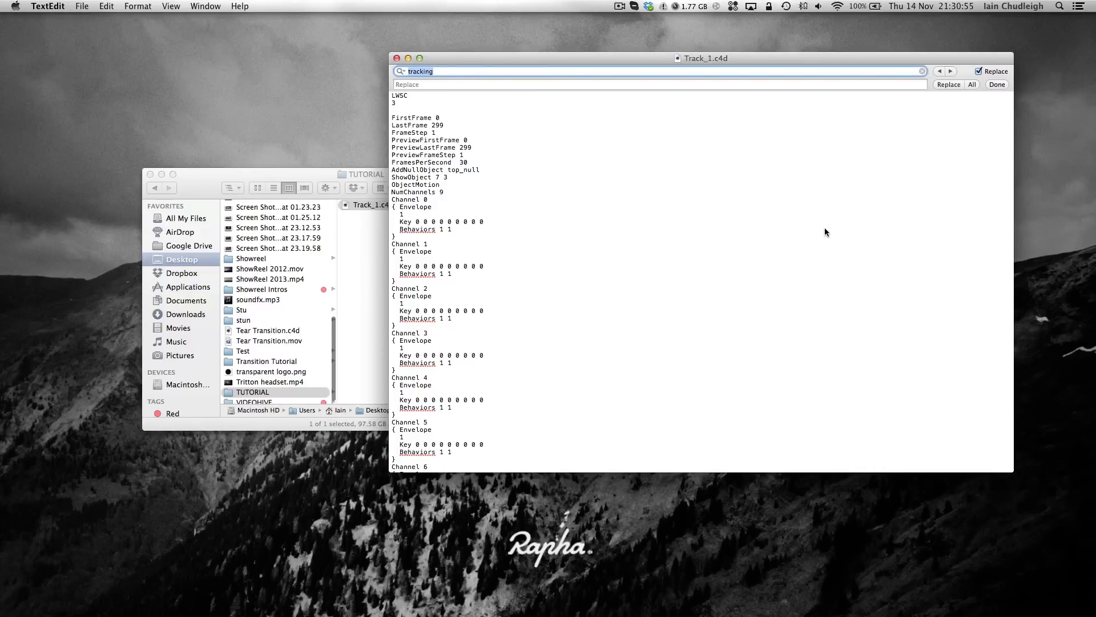
type("ParentItem")
key("Return")
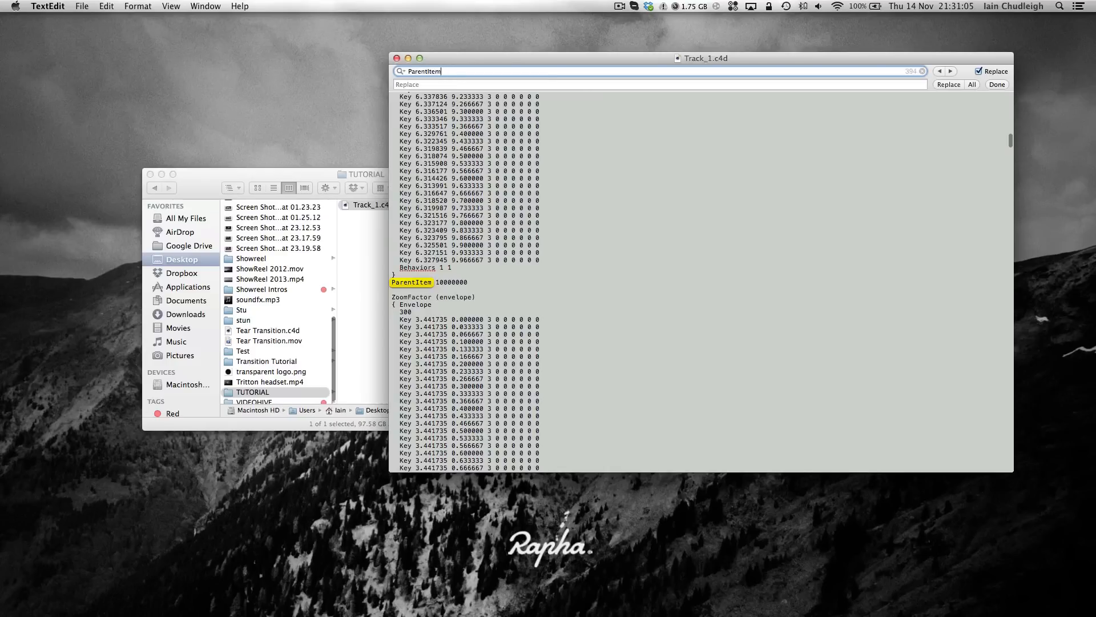
Replace every occurrence of "ParentItem 10000001" with "ParentItem 10000002" in the file
type("10000001")
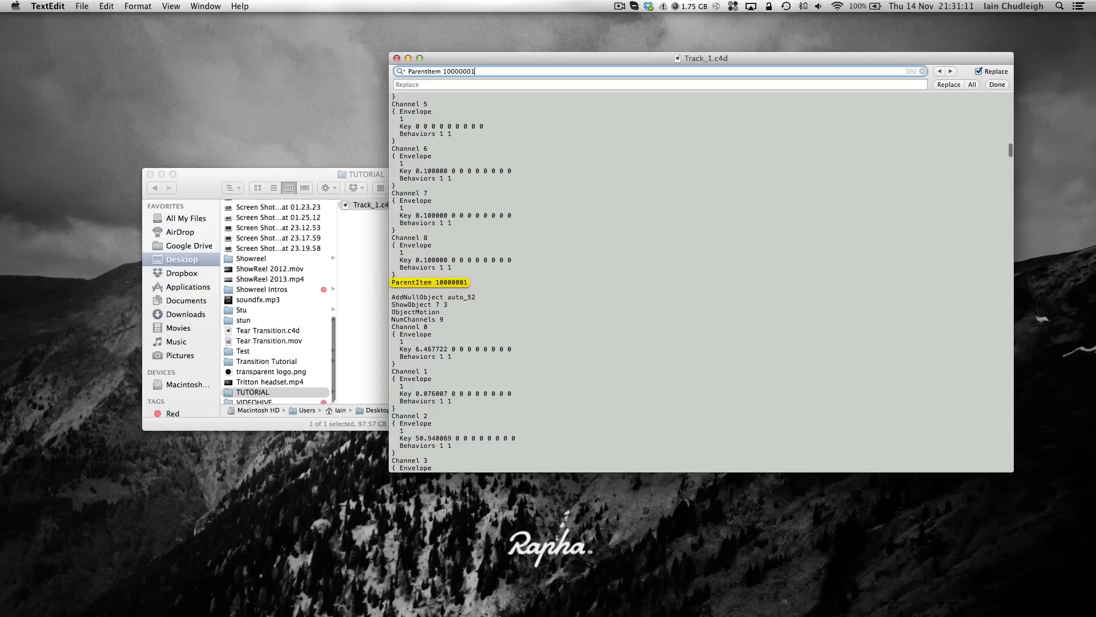
left_click(411, 85)
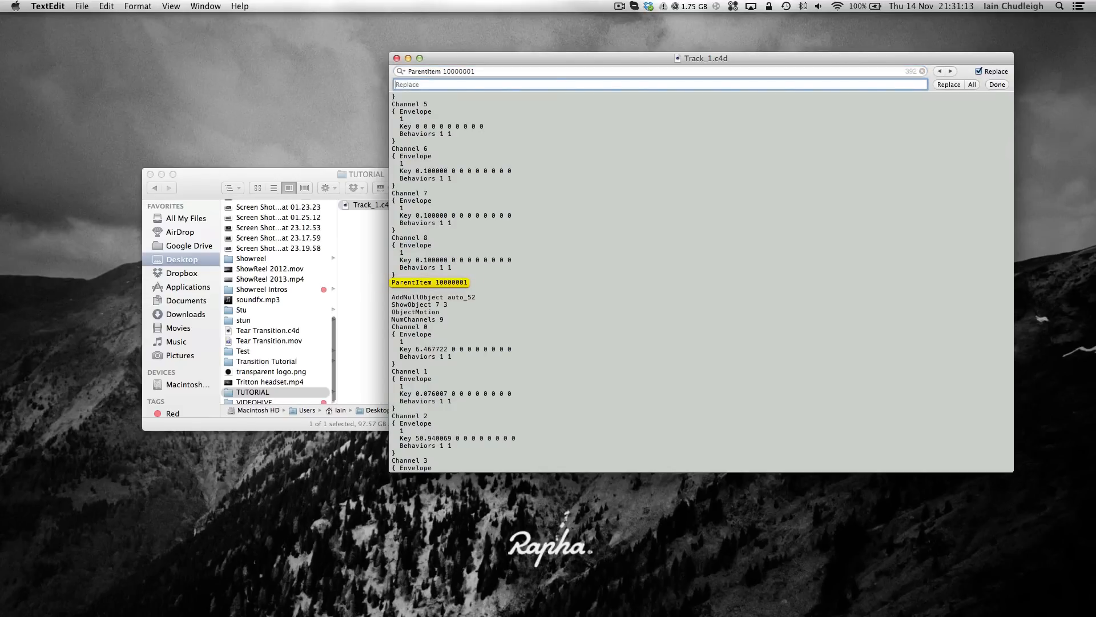
type("ParentItem 10000002")
left_click(973, 85)
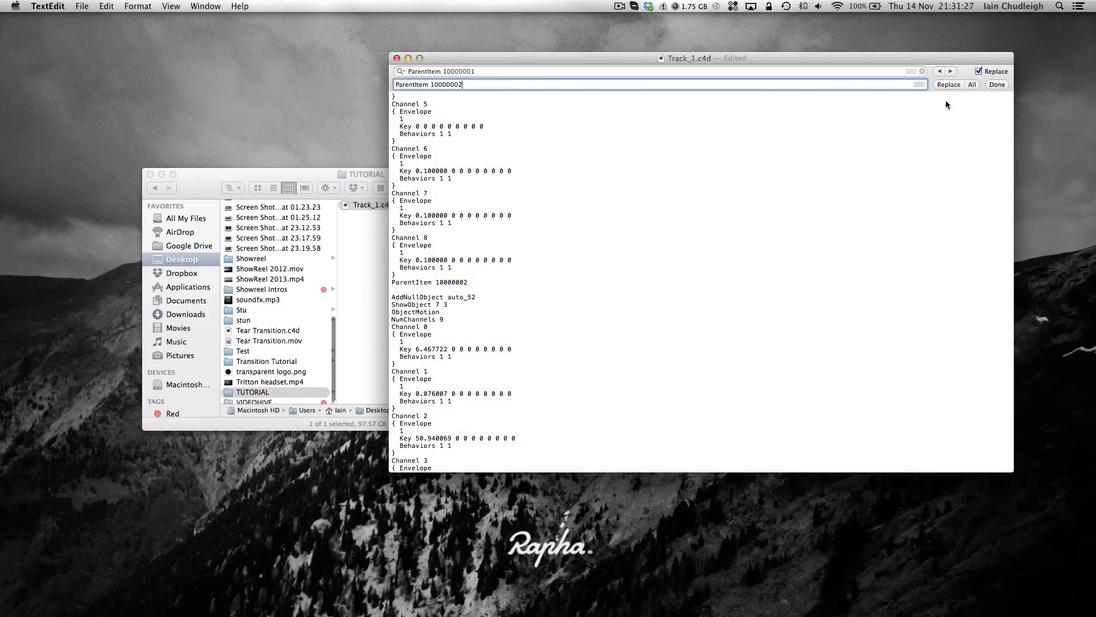
Turn off replacing and search Track_1.c4d for -3.14
key("super+f")
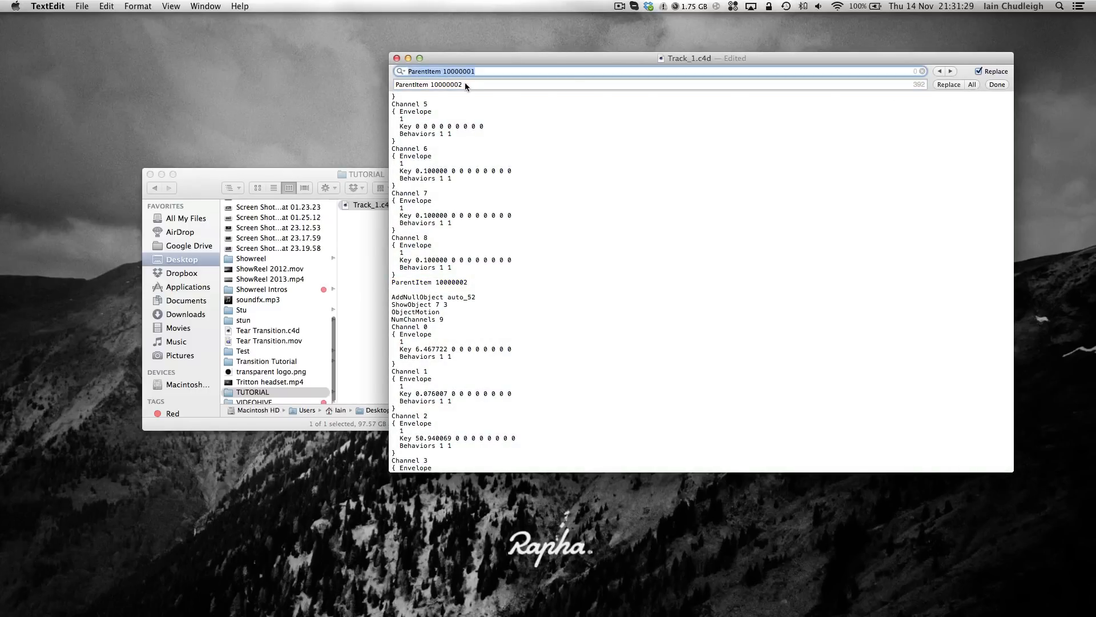
left_click(978, 71)
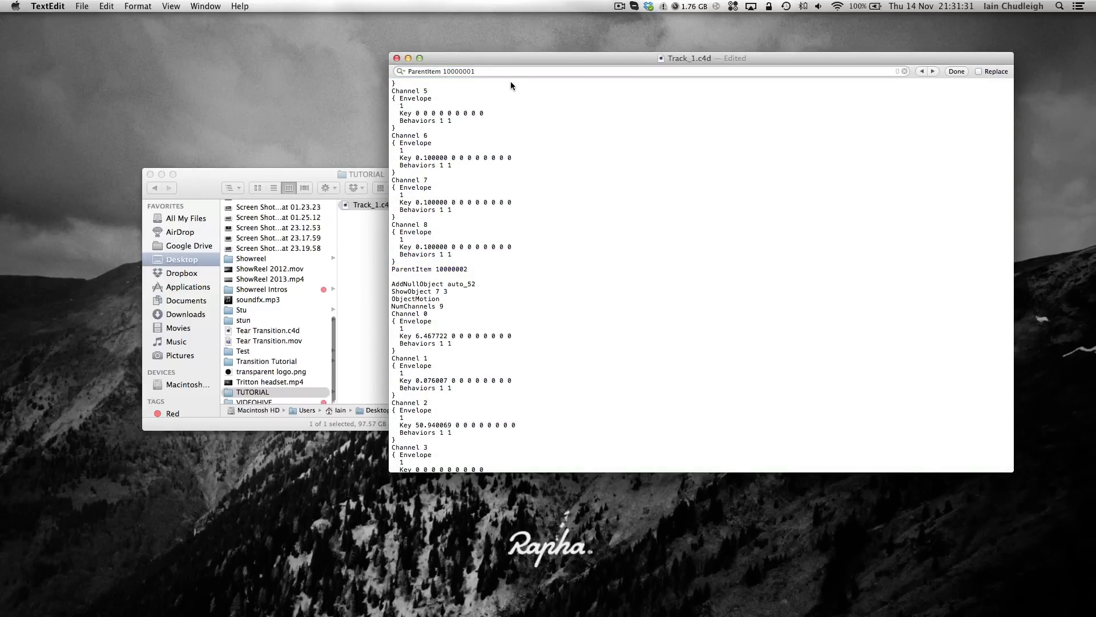
type("-3.14")
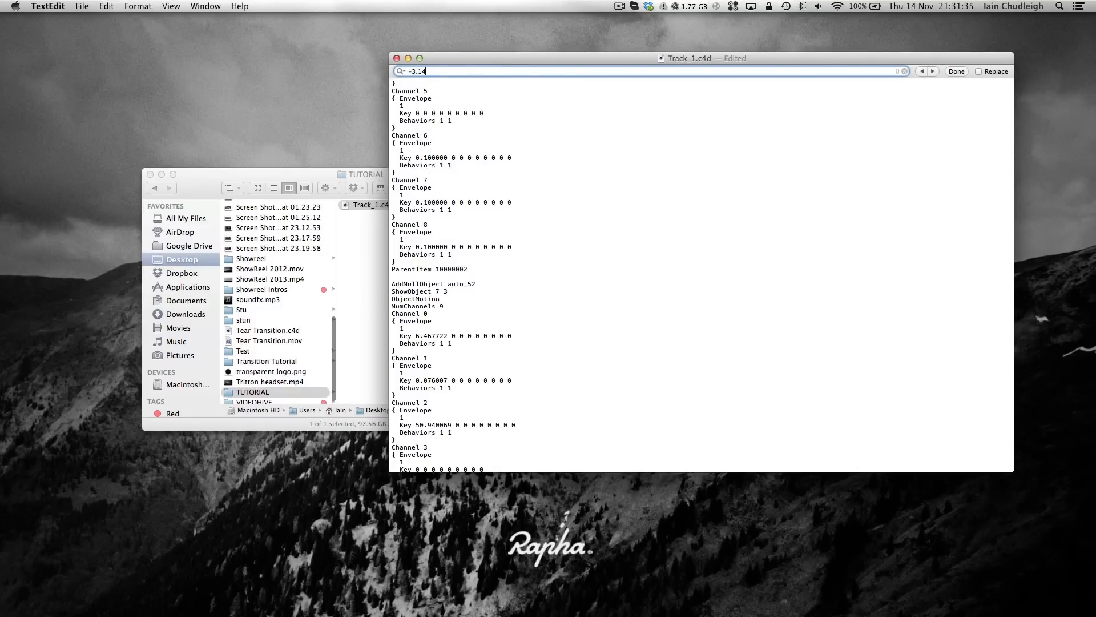
key("Return")
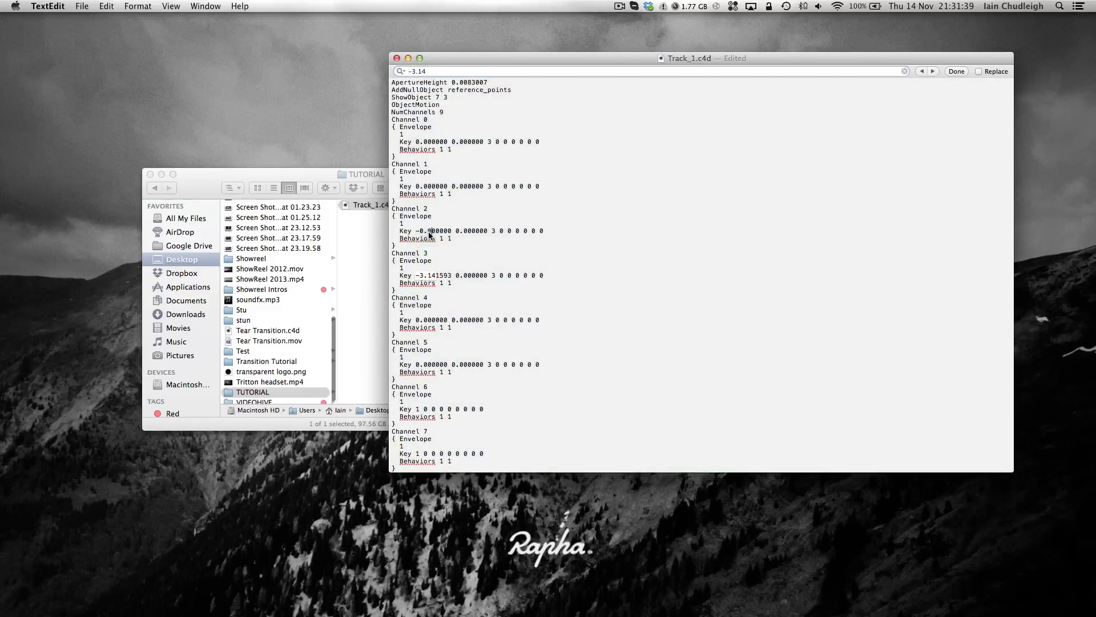
Remove the minus sign from the first key value in Channel 2 of the reference_points null
left_click(432, 232)
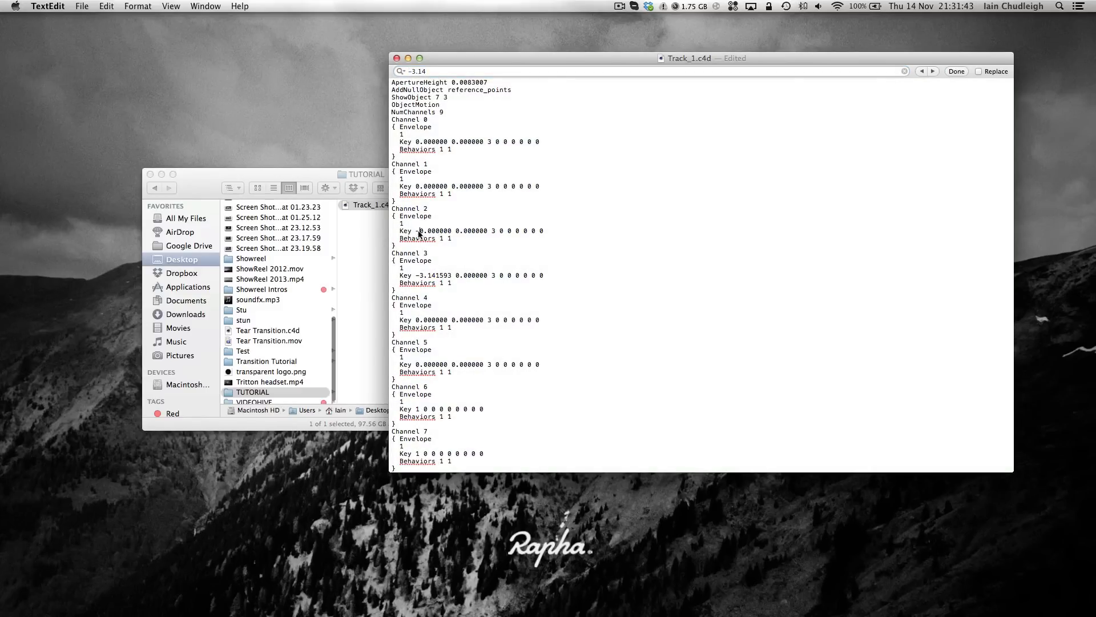
left_click_drag(452, 276, 415, 276)
left_click_drag(452, 233, 417, 231)
left_click(420, 231)
key("BackSpace")
Replace the first key value in Channel 3 of reference_points with a copied 0.000000 and save the file
double_click(444, 232)
key("super+c")
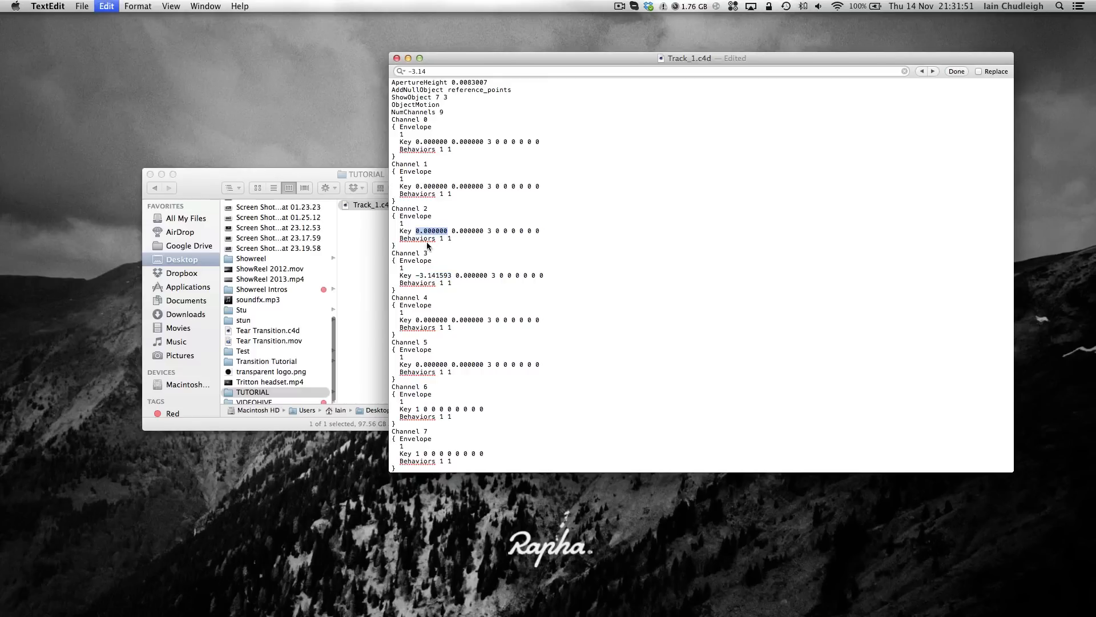
left_click_drag(452, 277, 416, 276)
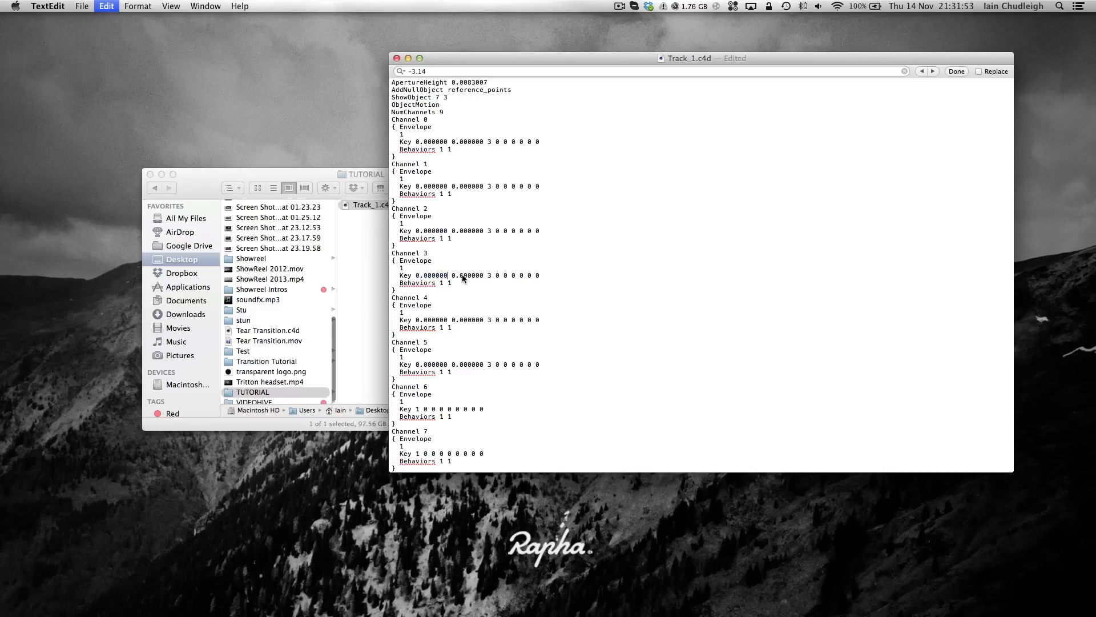
key("super+v")
key("super+s")
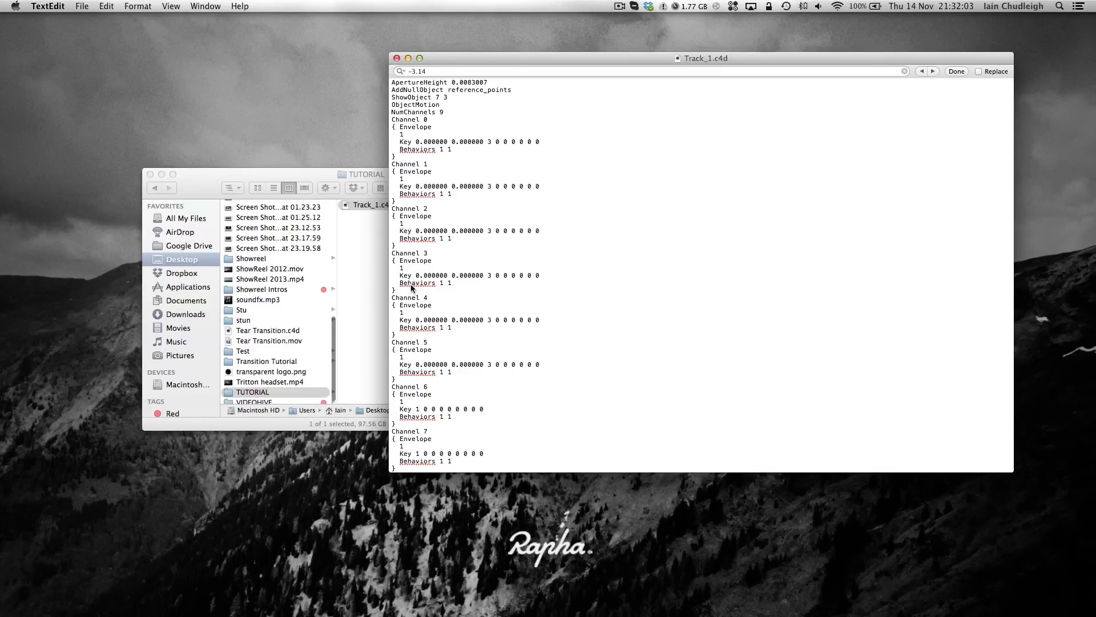
Quit TextEdit, open Track_1.c4d in Cinema 4D and accept the LightWave 3D import settings
key("super+q")
double_click(368, 206)
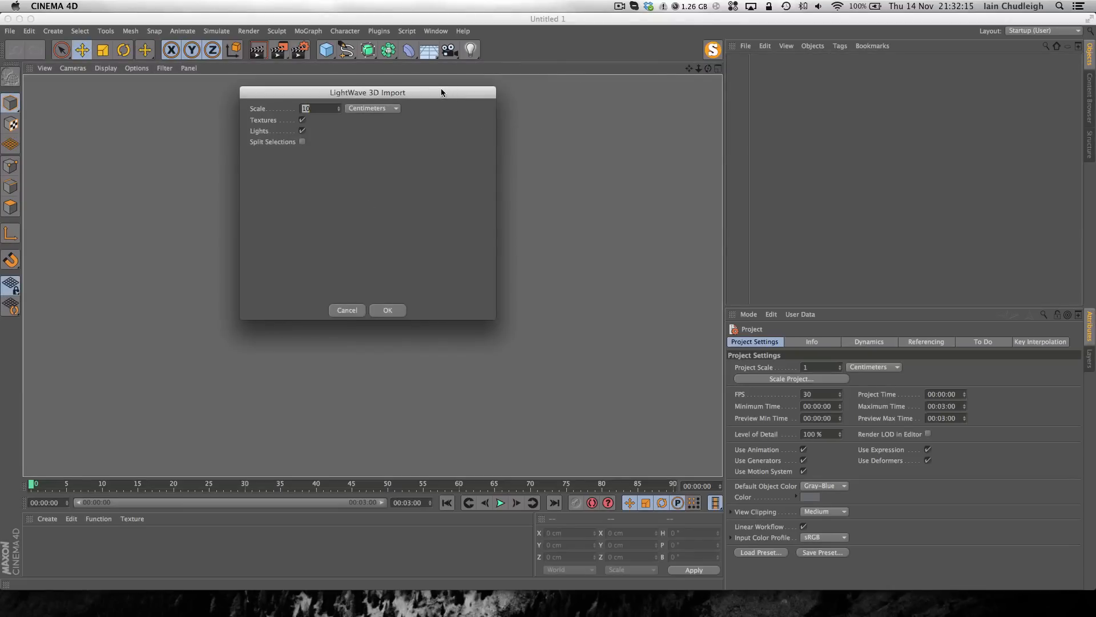
left_click_drag(442, 92, 688, 131)
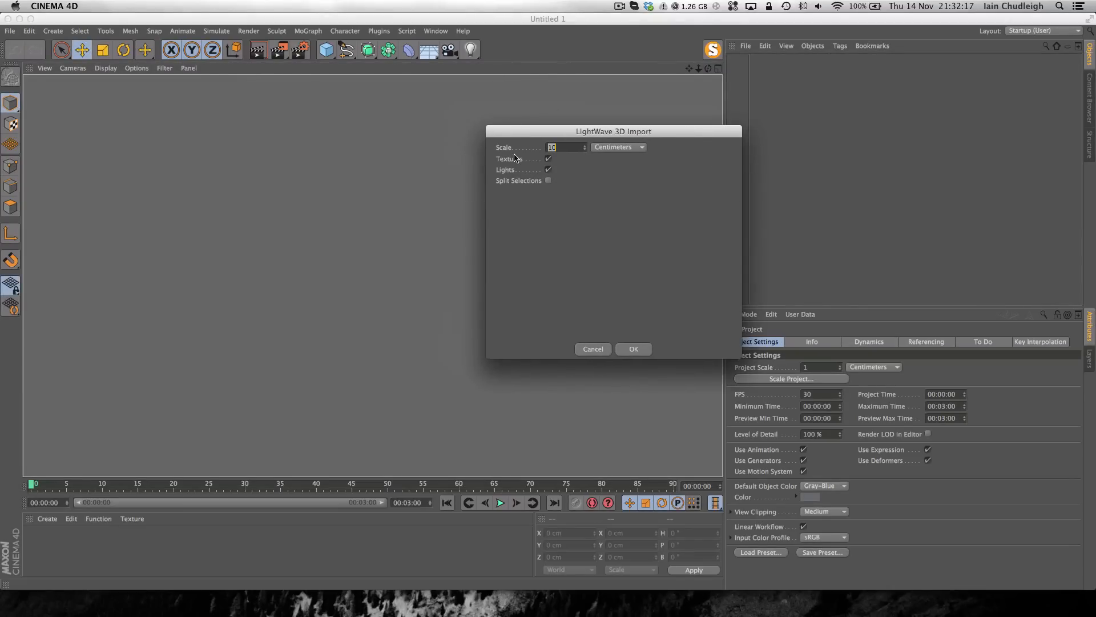
left_click(634, 348)
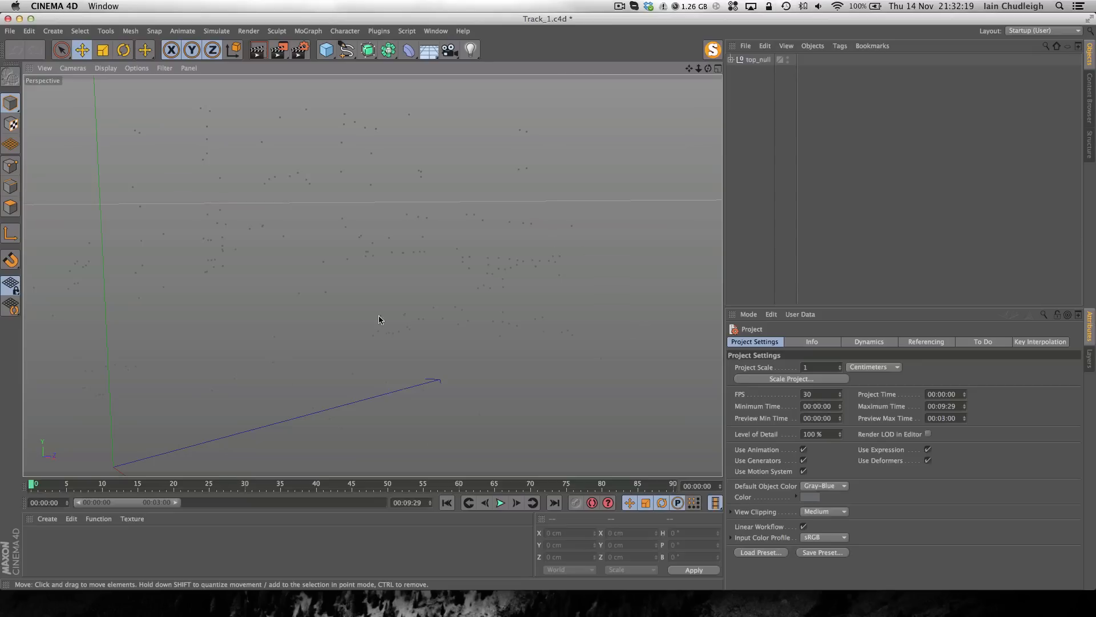
Extend the preview range to 00:09:29 and scrub through the imported camera move
left_click_drag(176, 502, 383, 502)
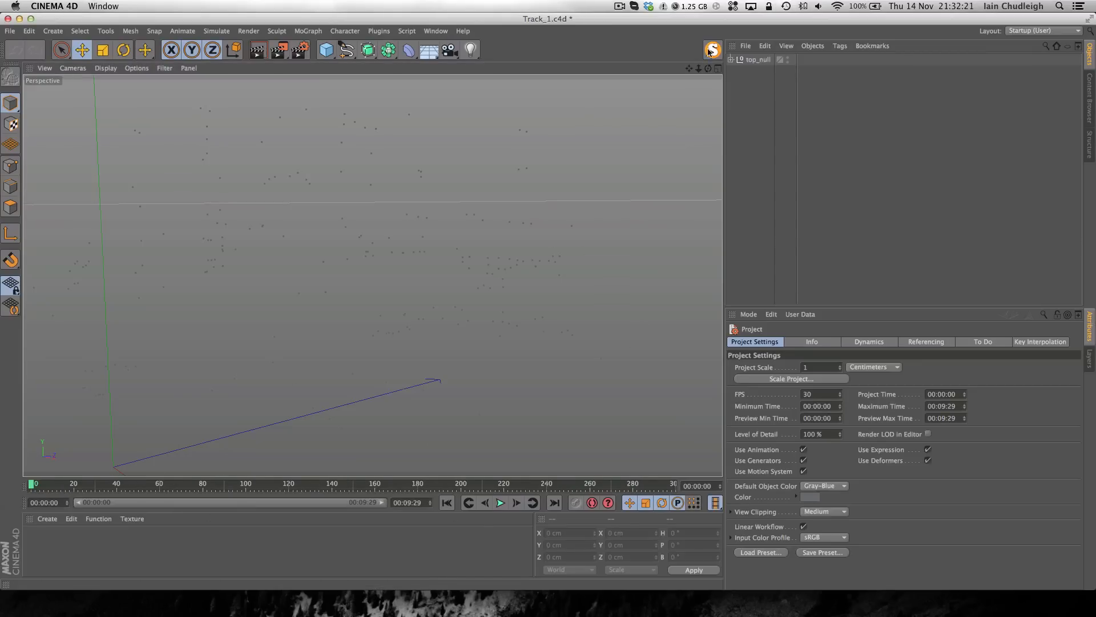
mouse_move(46, 483)
left_mouse_down()
mouse_move(428, 489)
mouse_move(27, 492)
left_mouse_up()
Expand the imported hierarchy and give the reference_points null a yellow display color with Use Color set to On
left_click(730, 59)
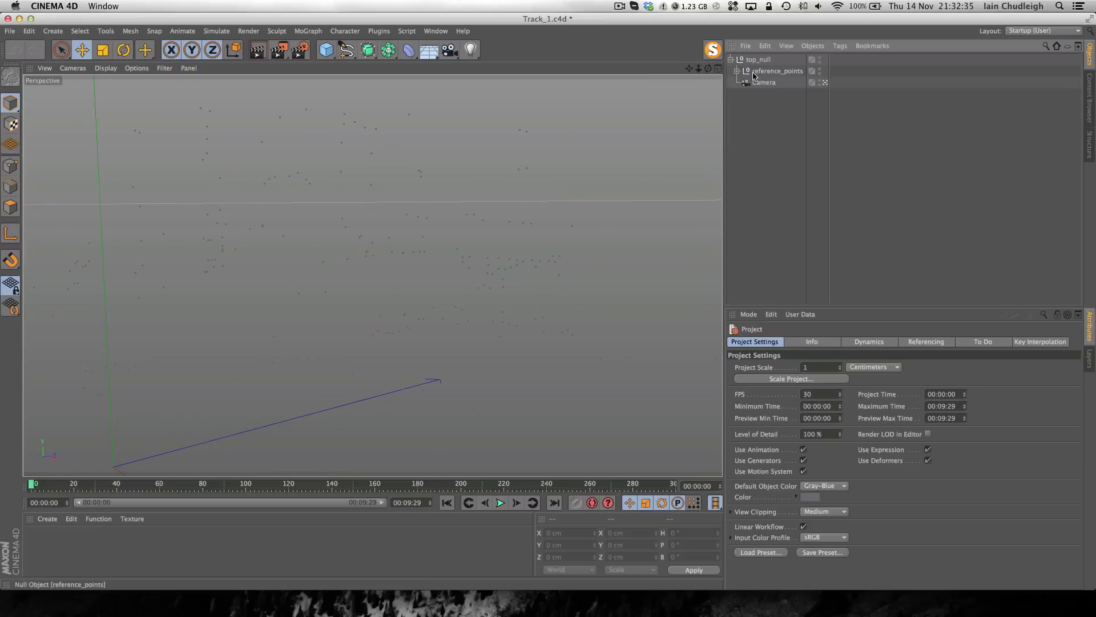
left_click(736, 71)
left_click(753, 71)
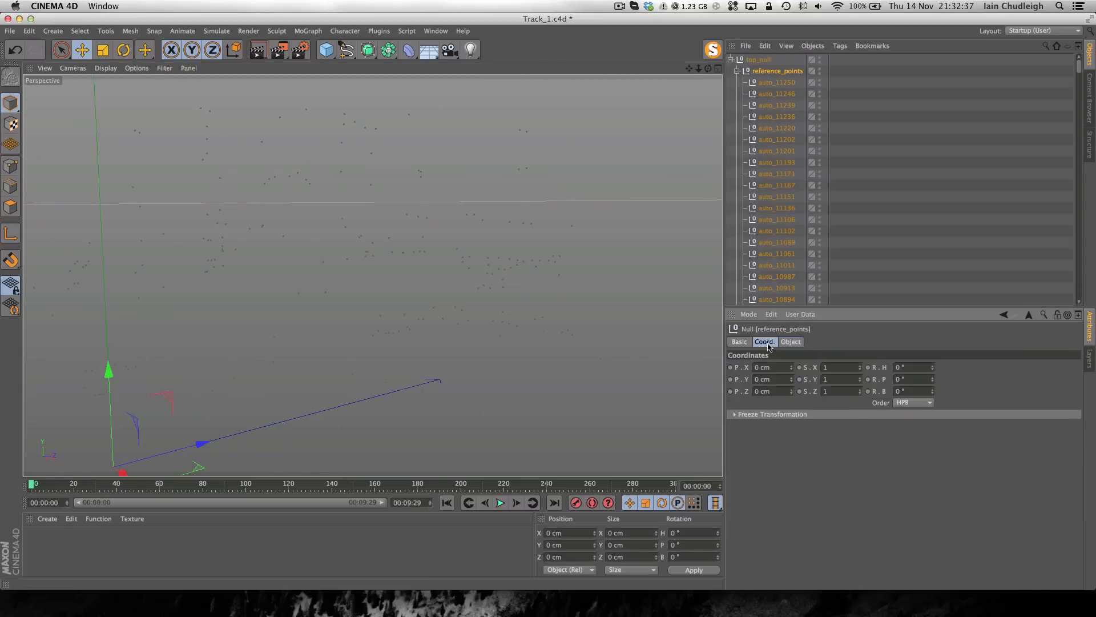
left_click(739, 342)
left_click(826, 412)
left_click(820, 447)
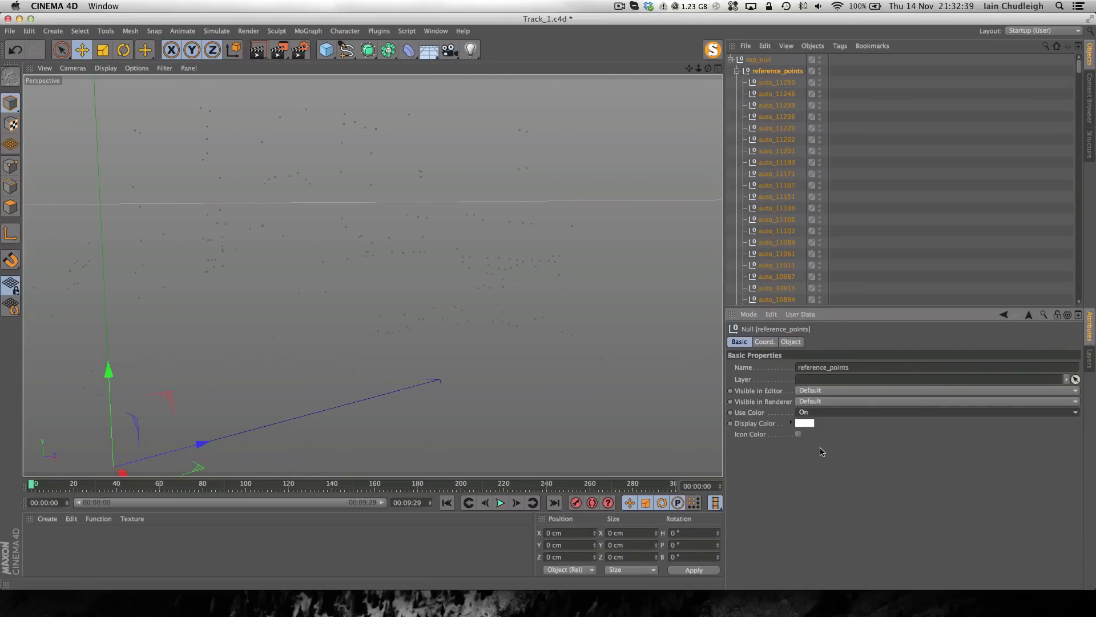
left_click(805, 423)
left_click(799, 385)
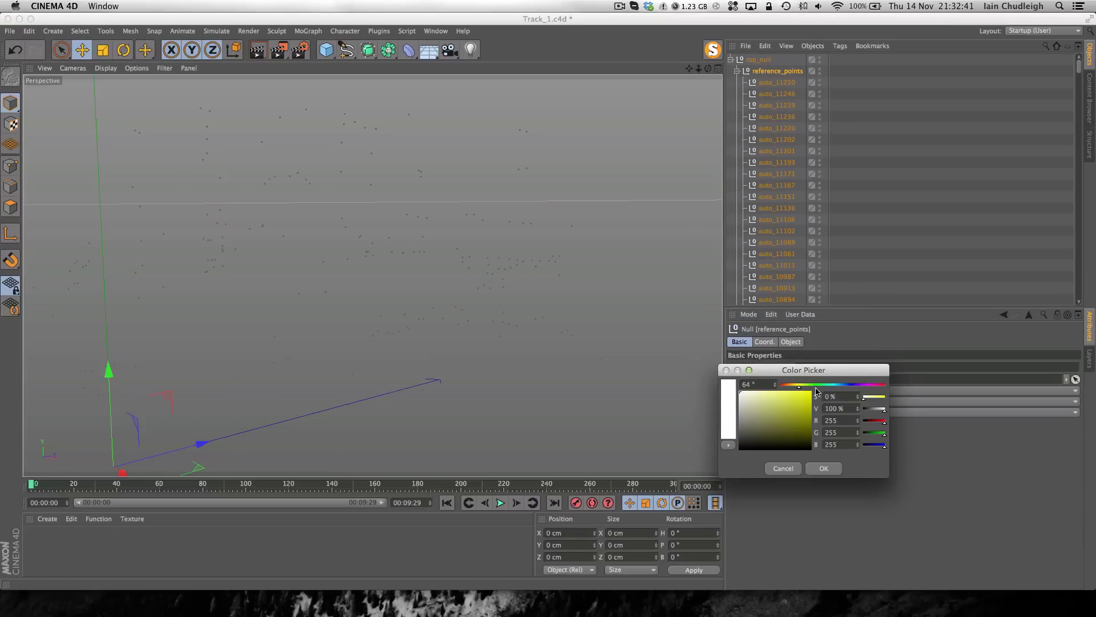
left_click(809, 393)
left_click(824, 468)
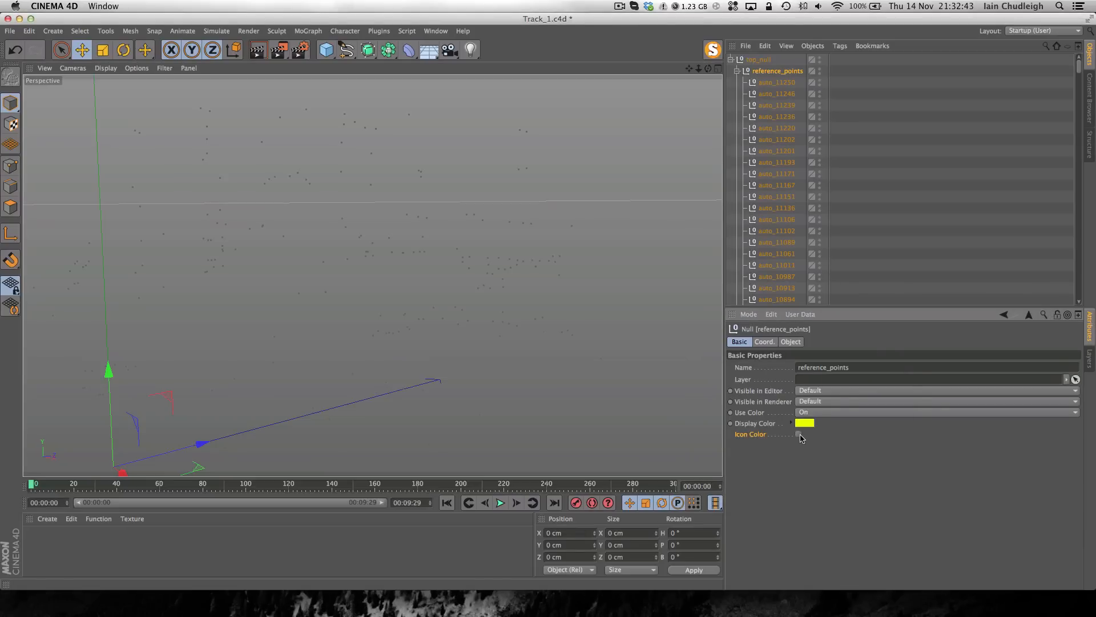
left_click(908, 234)
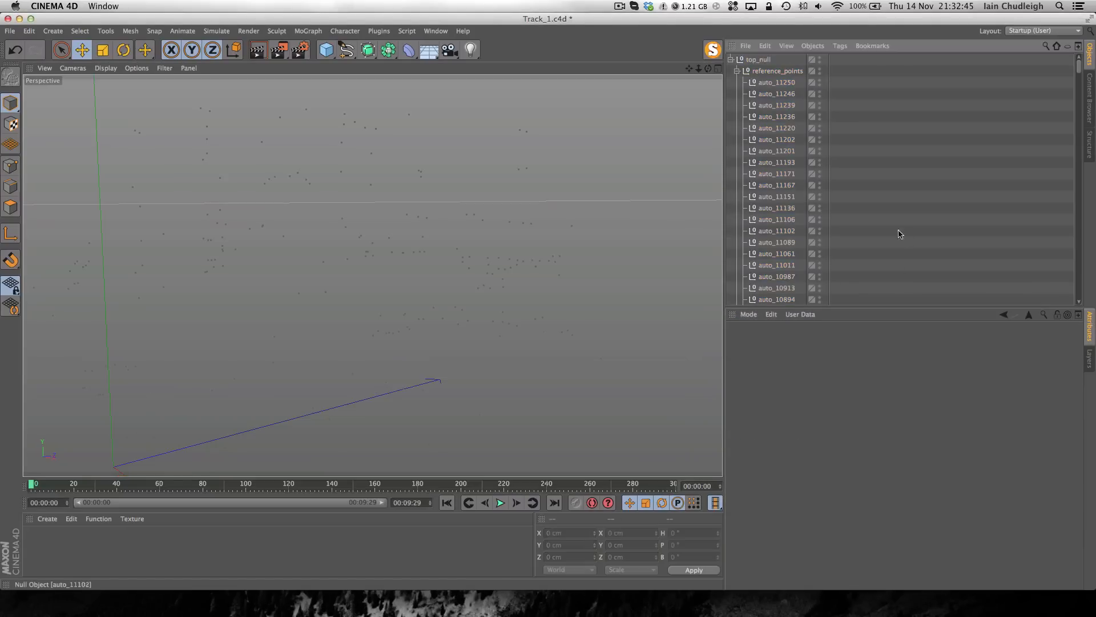
Select all tracker nulls from auto_11250 to auto_51 and give them an amber display color (255, 191, 0) with Icon Color enabled
left_click(777, 83)
scroll(785, 160, "down", 20)
left_click(777, 288, "shift")
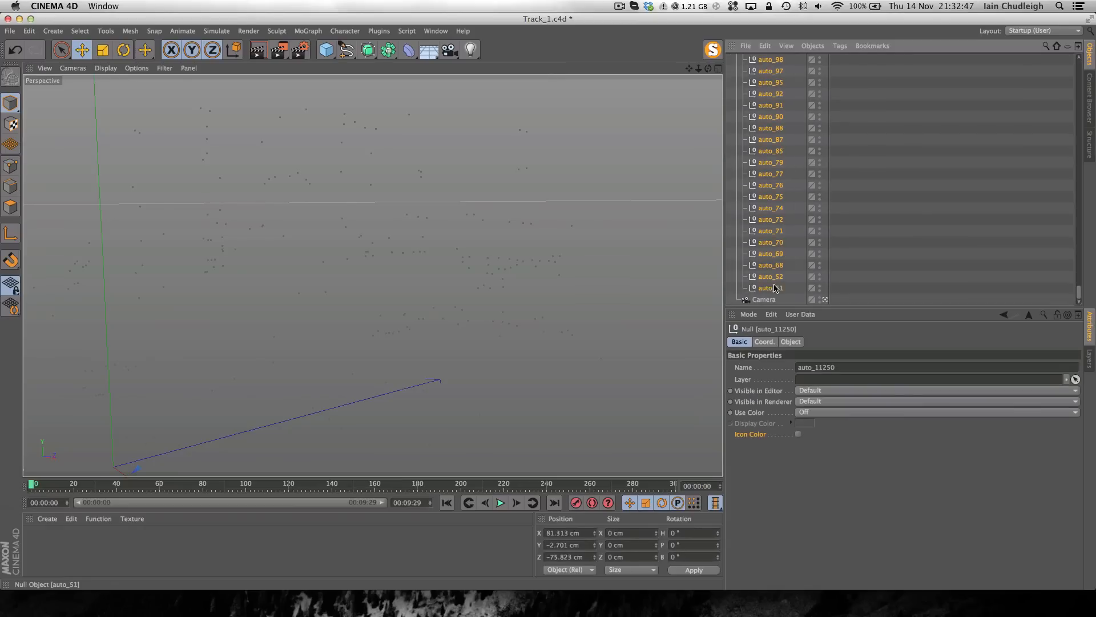
left_click(814, 412)
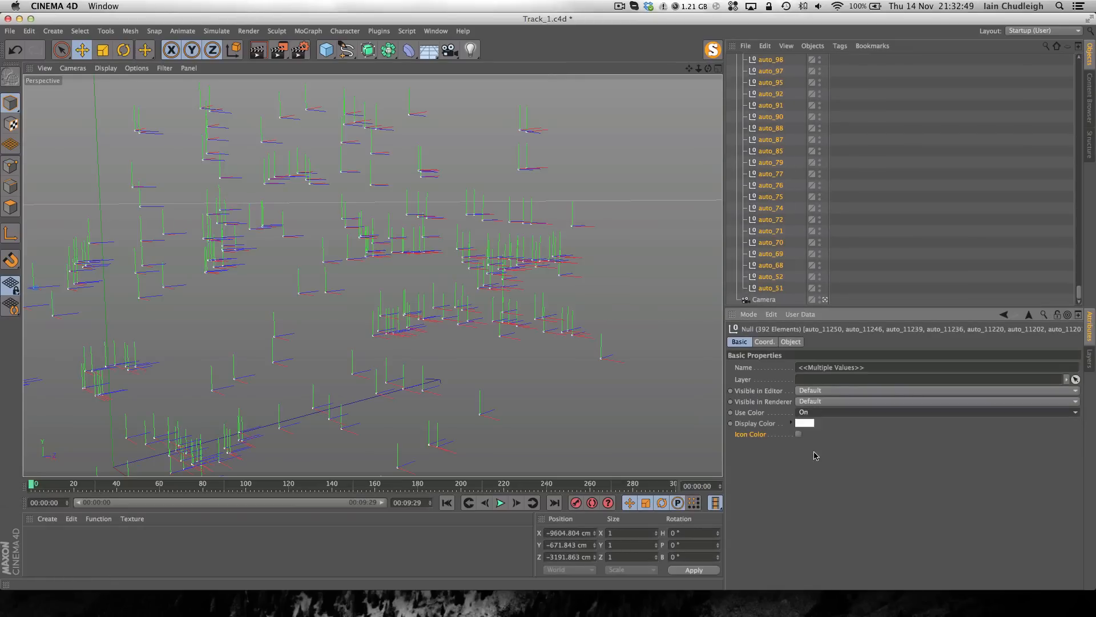
left_click(805, 422)
left_click(801, 389)
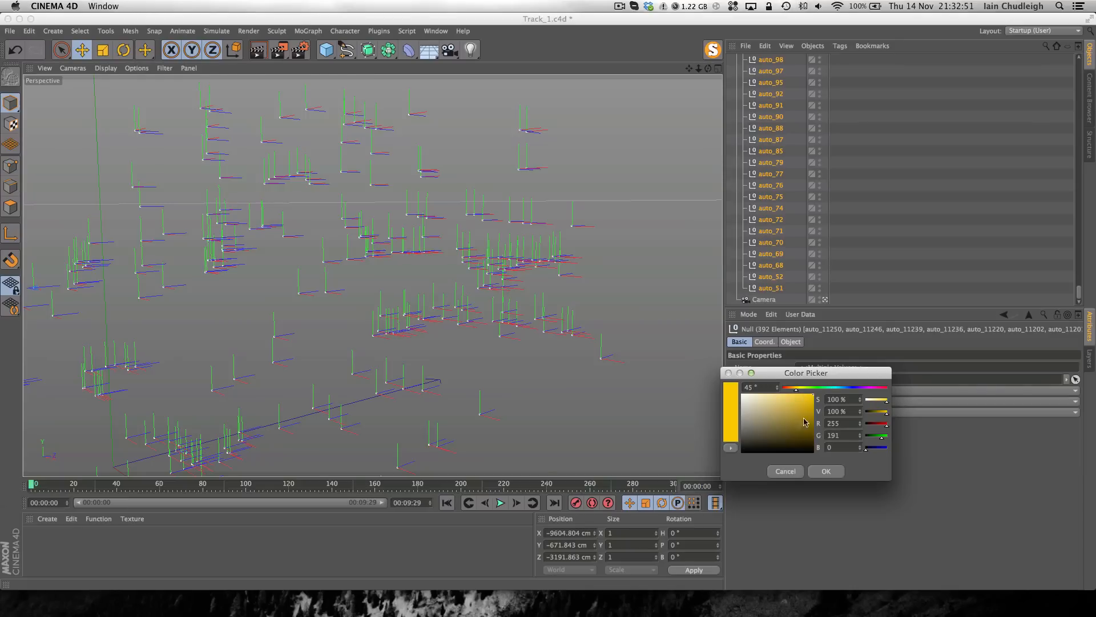
left_click(827, 471)
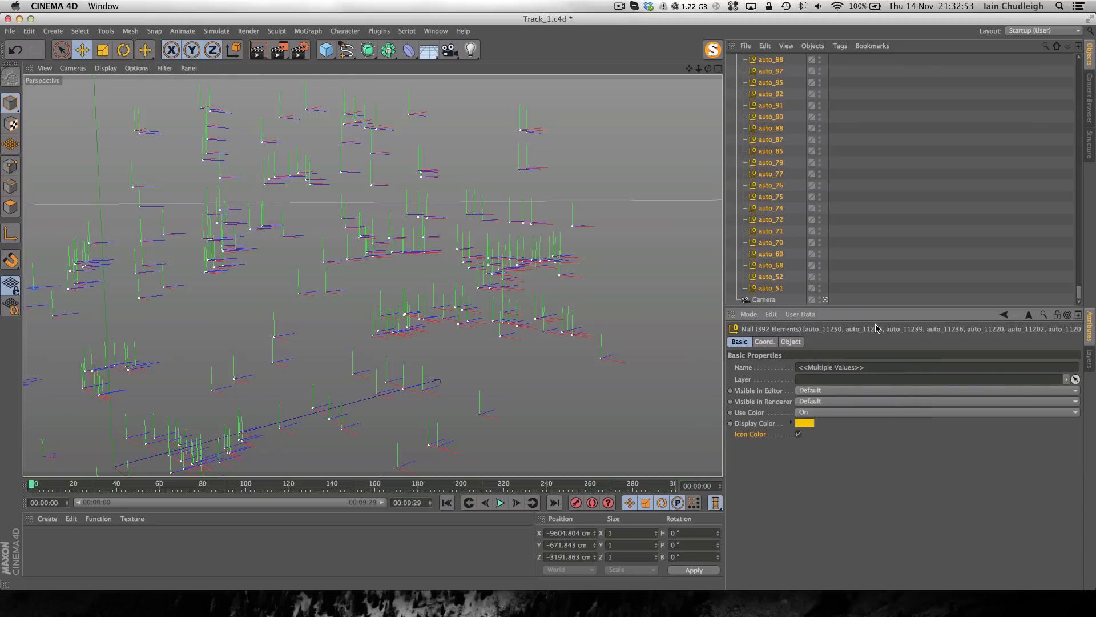
Deselect the nulls, scrub to frame 110 to check the tracked points, and enlarge the window
left_click(910, 288)
mouse_move(113, 486)
left_mouse_down()
mouse_move(80, 488)
mouse_move(548, 512)
mouse_move(62, 506)
mouse_move(272, 500)
left_mouse_up()
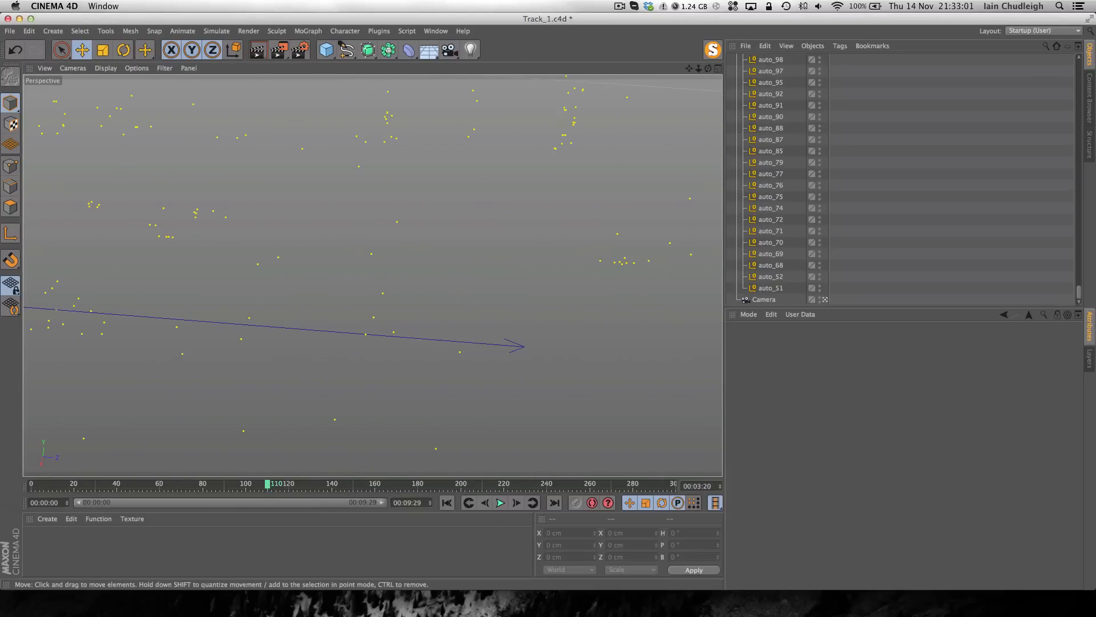
left_click(31, 19)
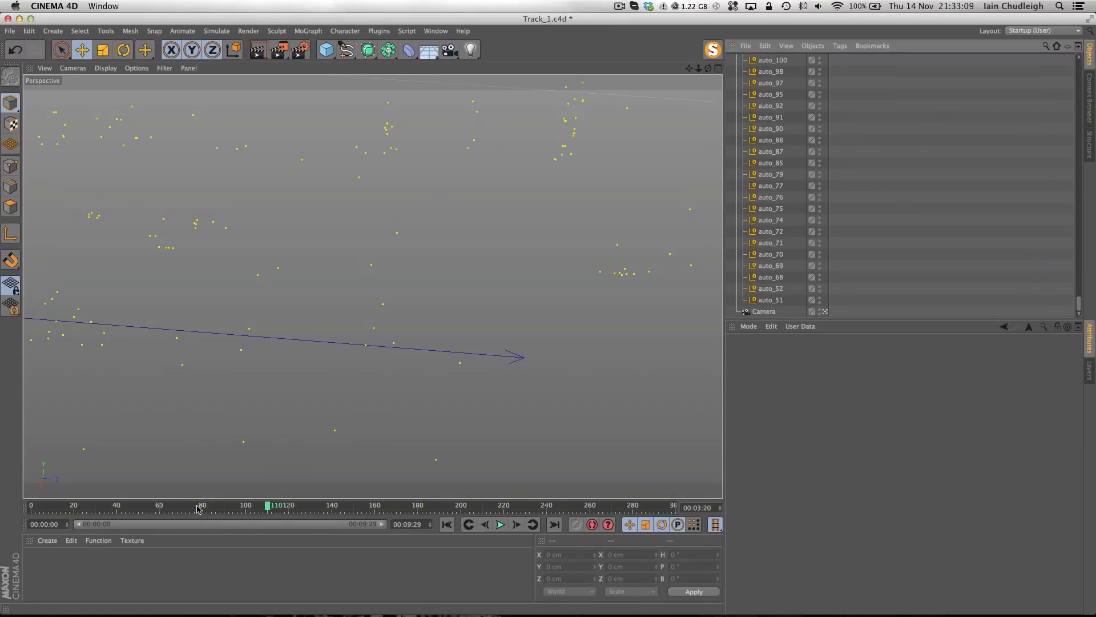
Add a Background object, collapse the top_null hierarchy and create a new material
left_click_drag(420, 49, 469, 150)
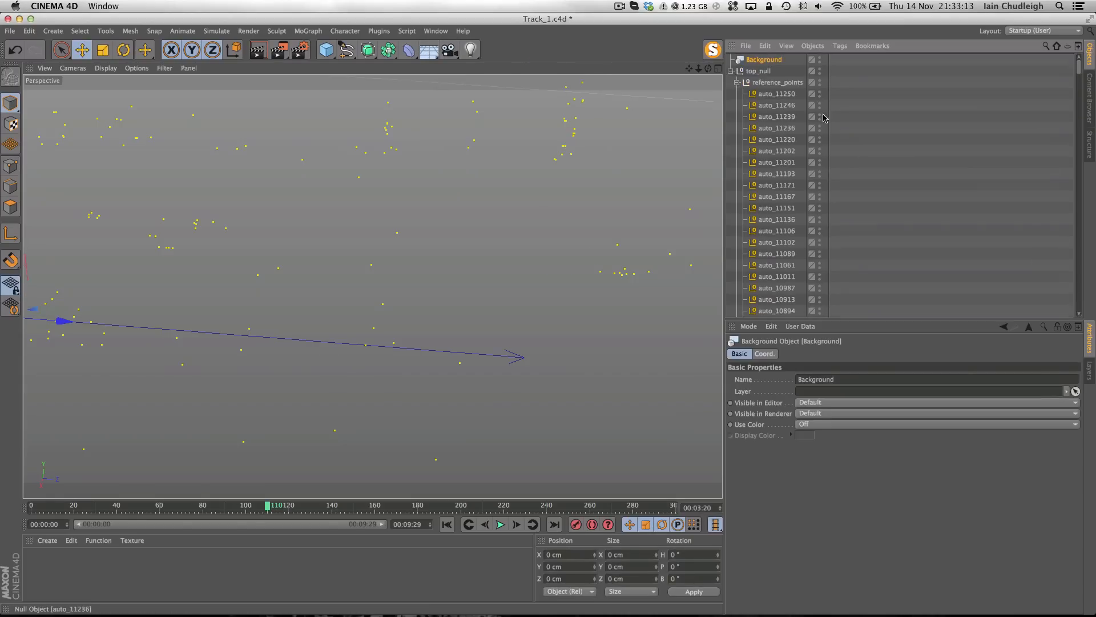
left_click(731, 72)
double_click(60, 574)
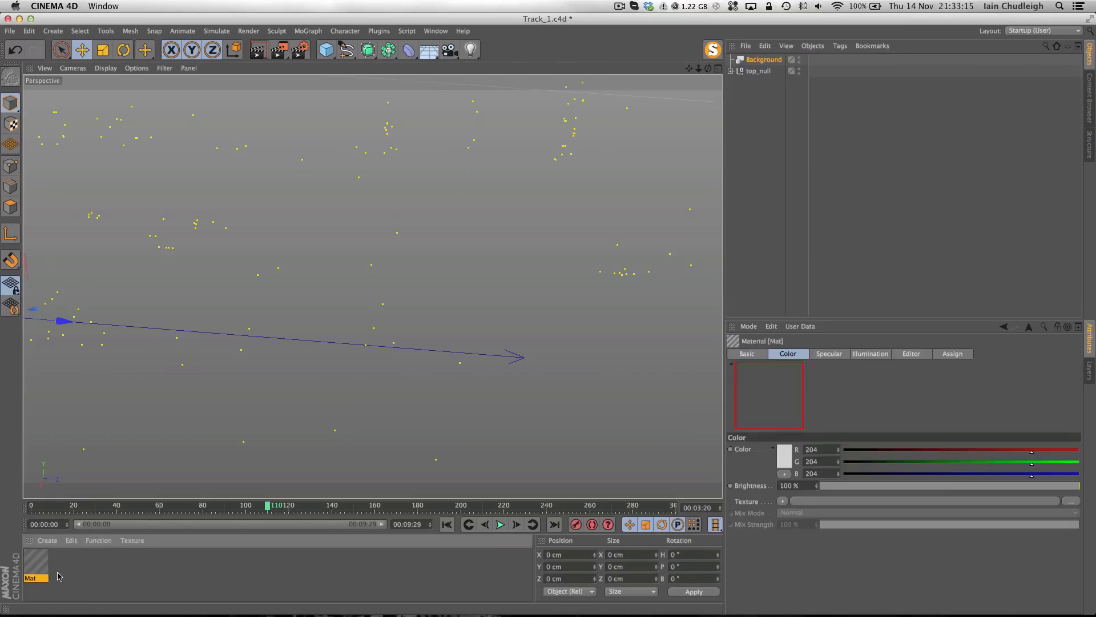
Disable the new material's Color and Specular channels and enable Luminance
double_click(36, 563)
left_click(227, 211)
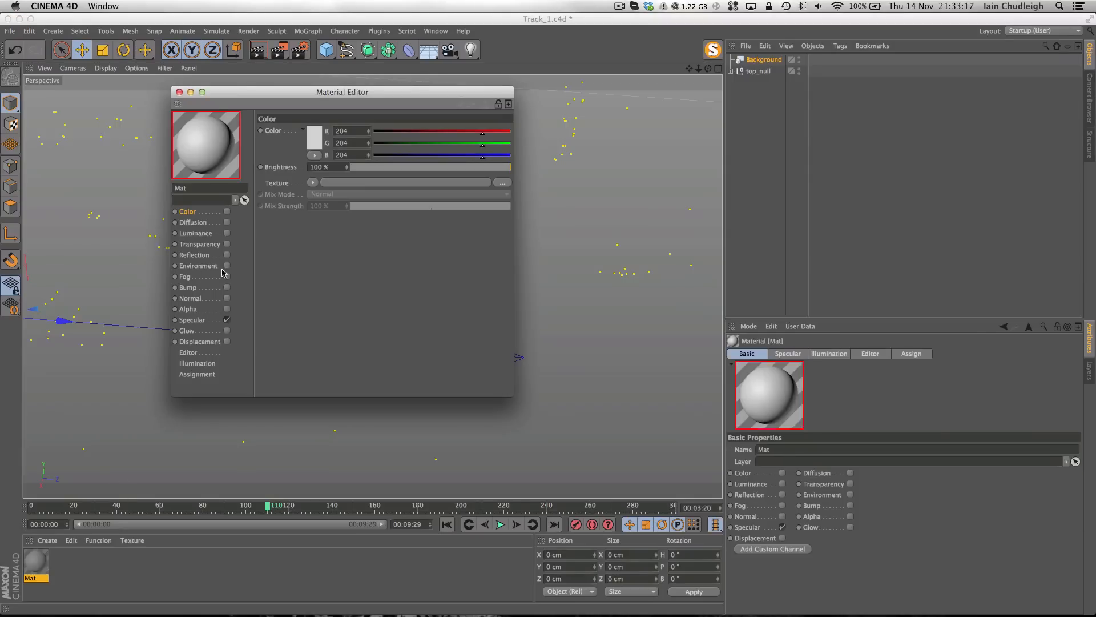
left_click(226, 320)
left_click(197, 233)
left_click(227, 233)
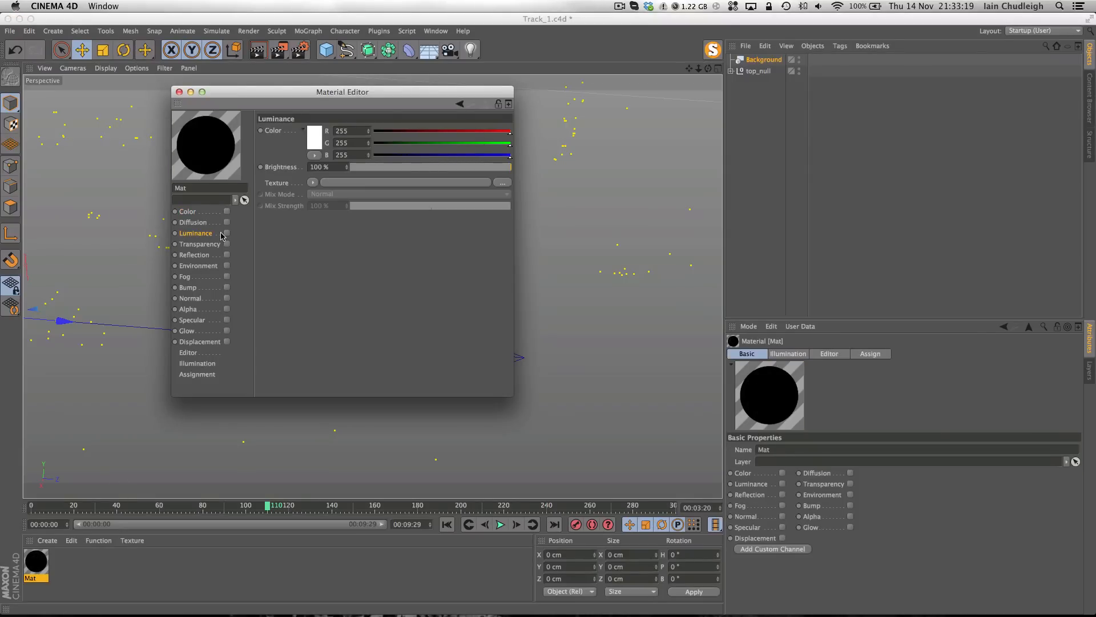
Browse for a luminance texture image in Documents/University/Year 3/Term 1/Animation & VFX
left_click(399, 183)
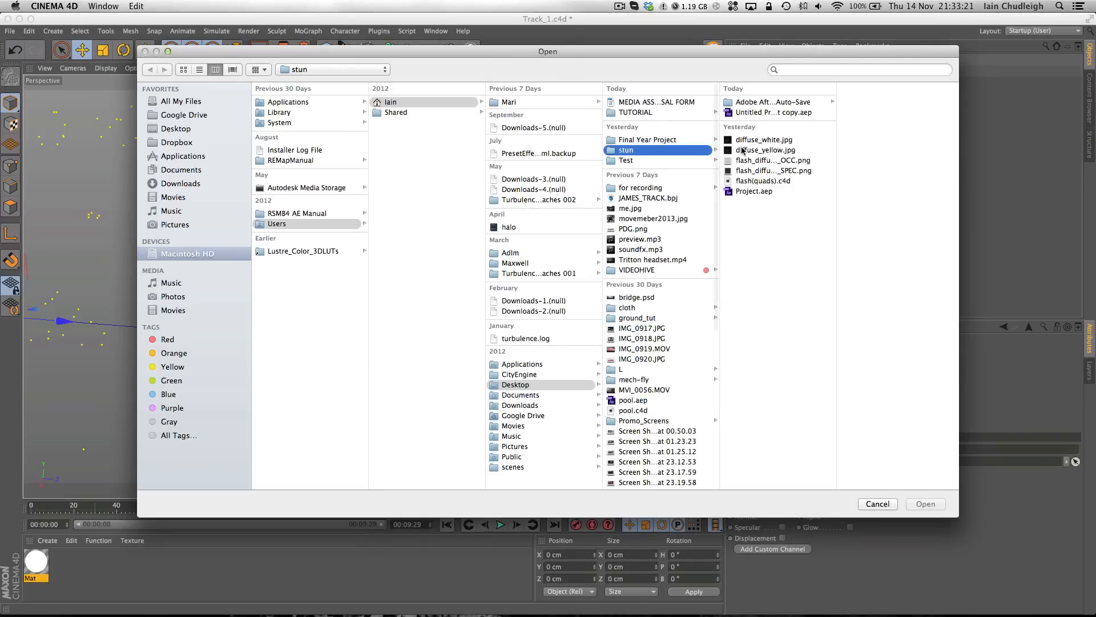
left_click(371, 69)
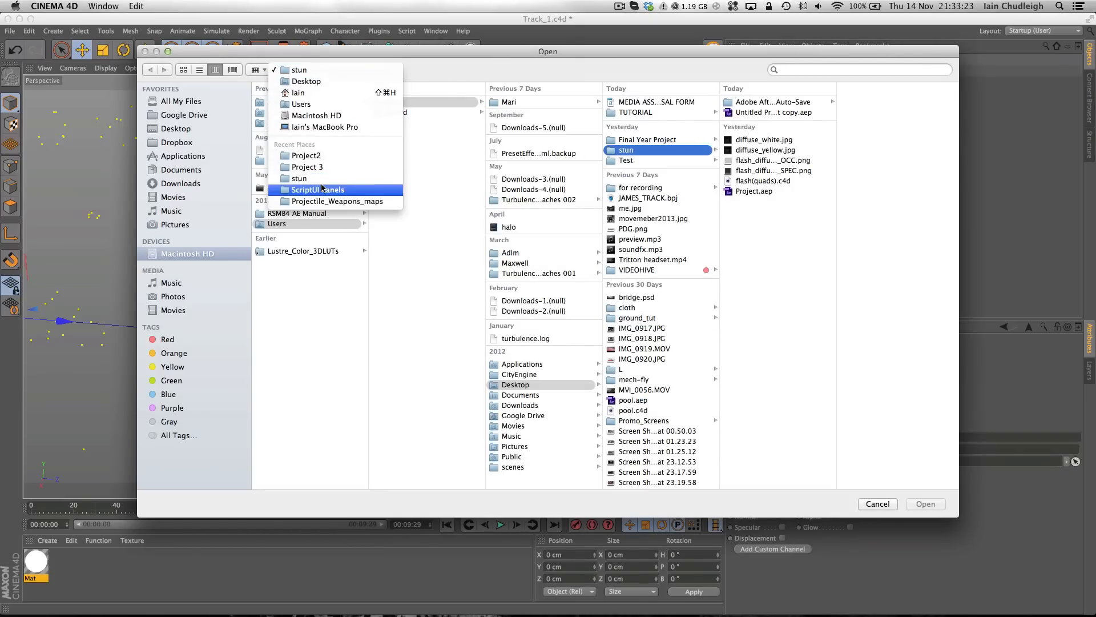
left_click(218, 155)
left_click(186, 130)
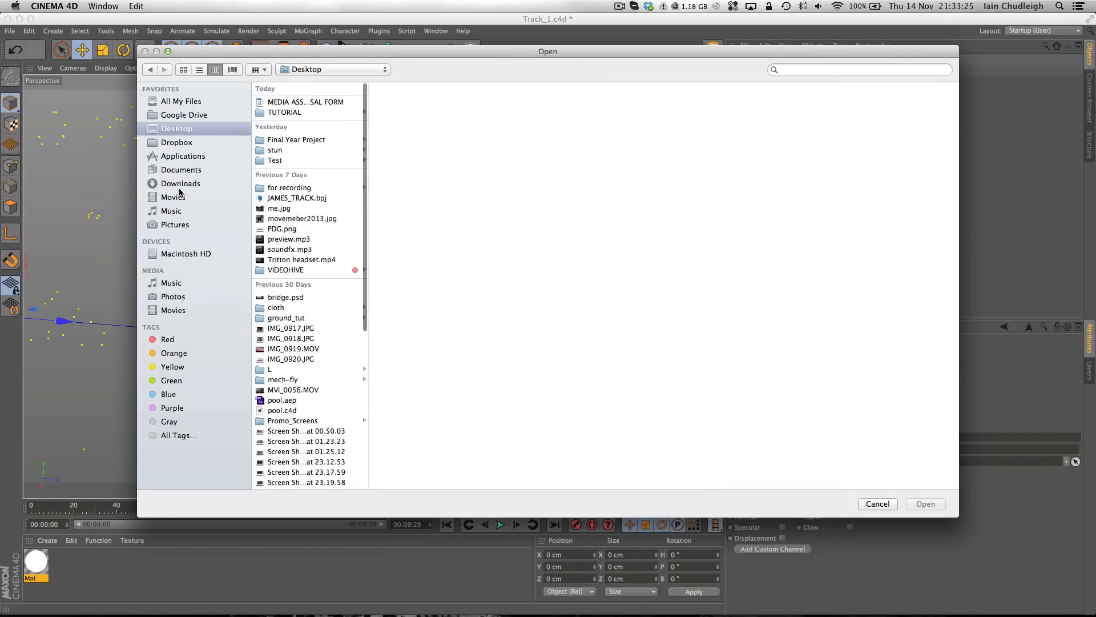
left_click(183, 170)
scroll(305, 240, "down", 2)
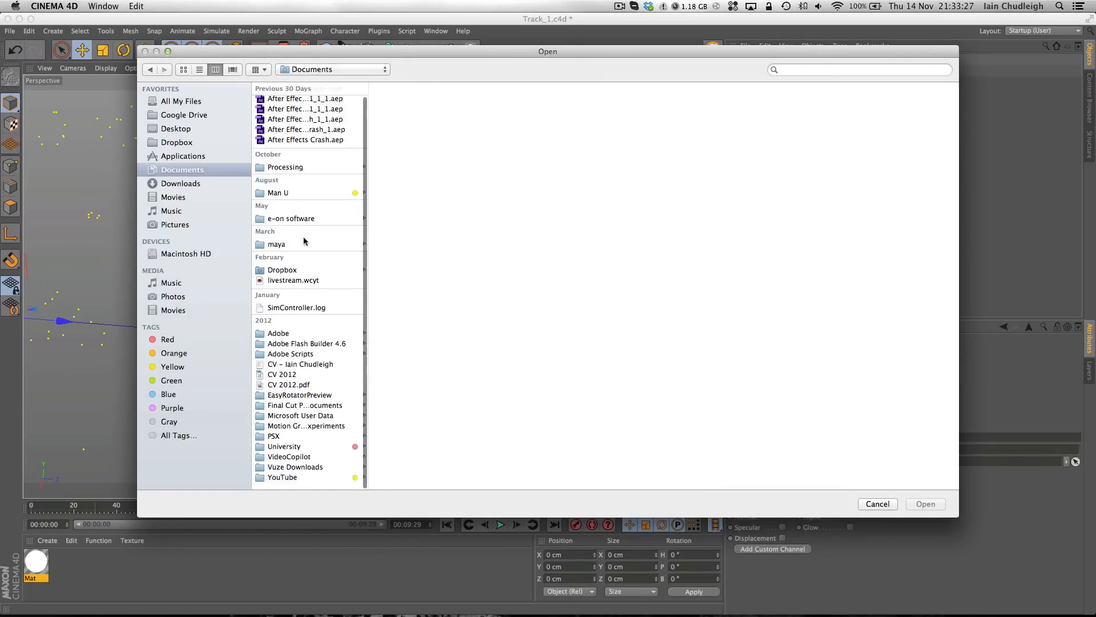
left_click(292, 454)
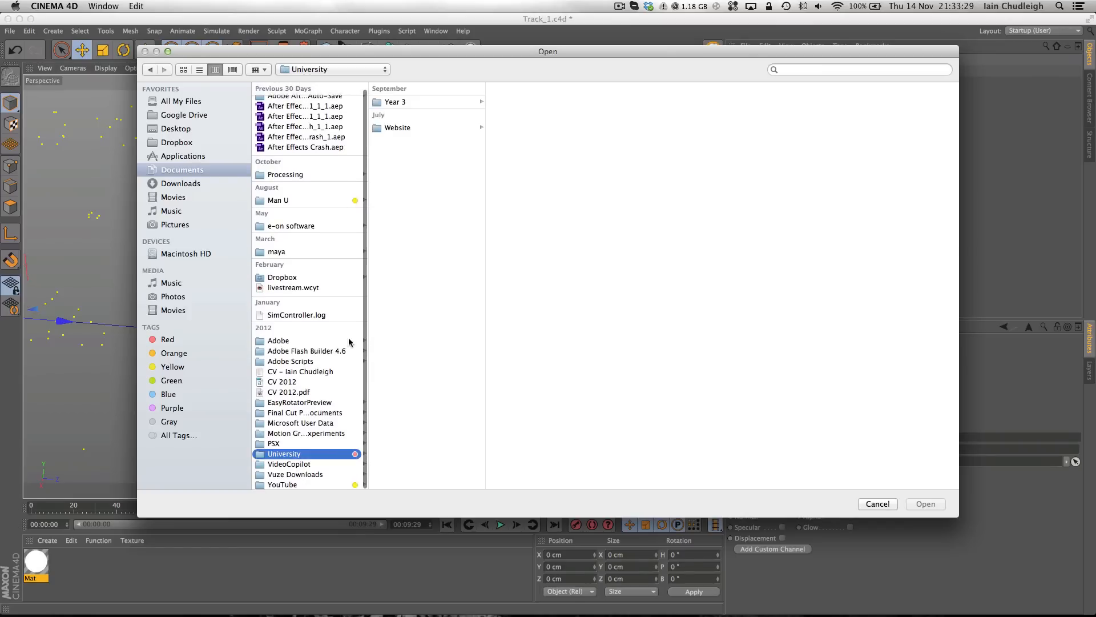
left_click(431, 103)
left_click(565, 103)
left_click(647, 103)
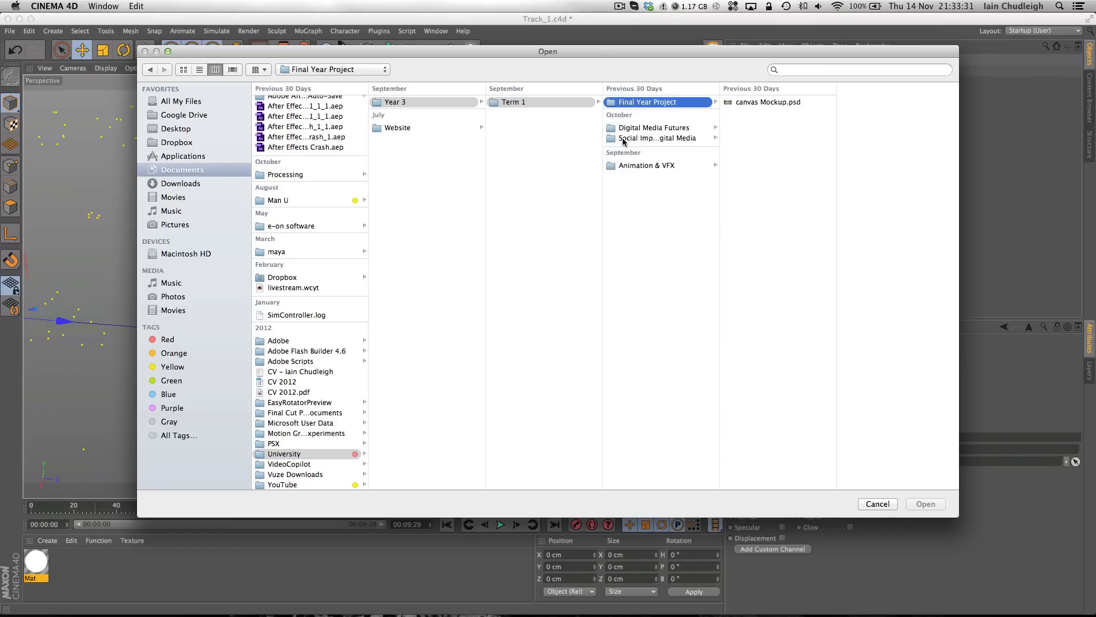
left_click(645, 165)
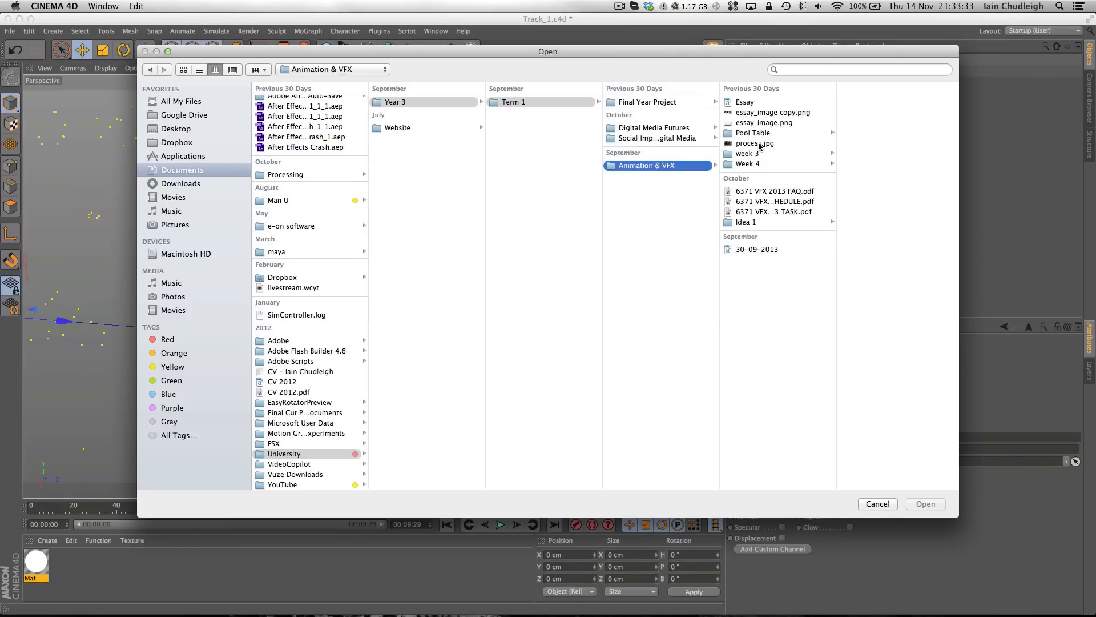
Load Full_Shot_00000.tif from Pool Table/Footage/Table_Sequence as the material's luminance texture
left_click(765, 133)
left_click(882, 171)
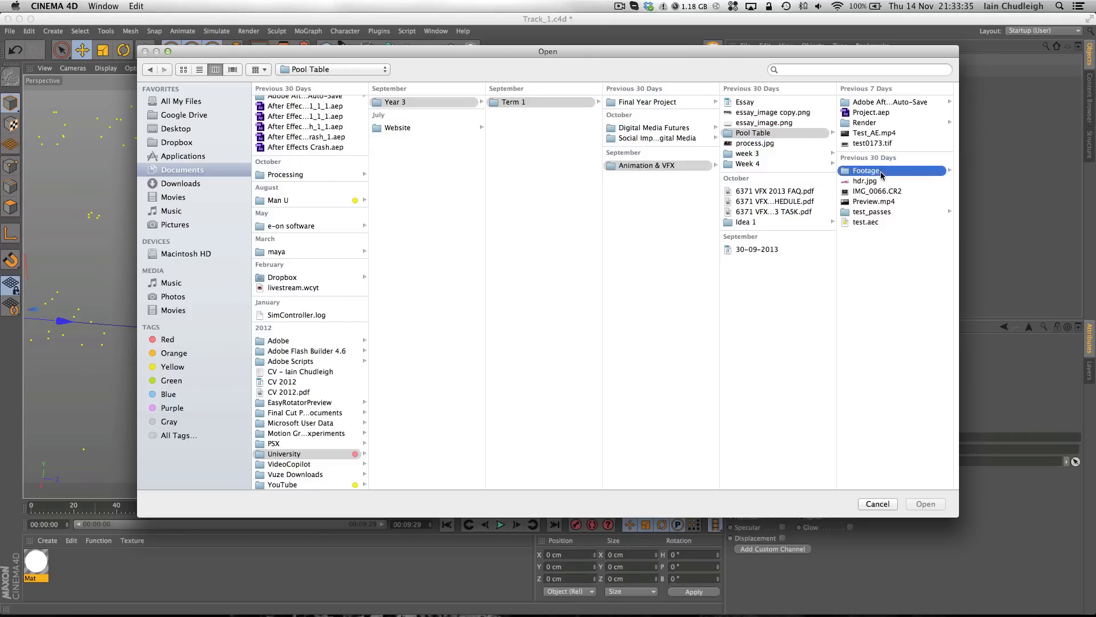
left_click(889, 251)
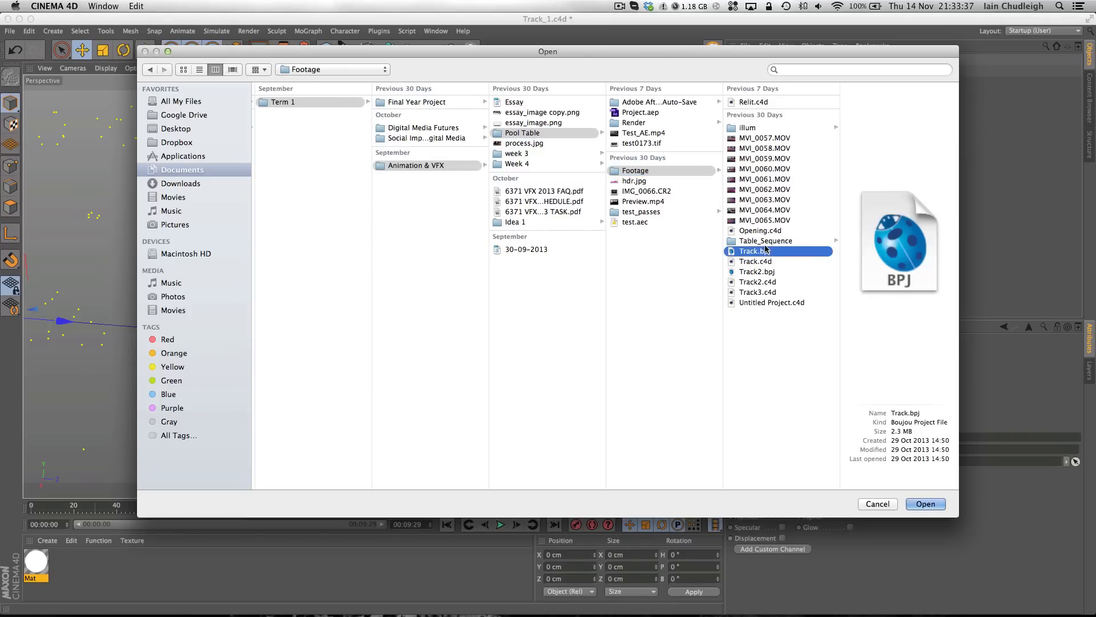
left_click(788, 241)
left_click(882, 101)
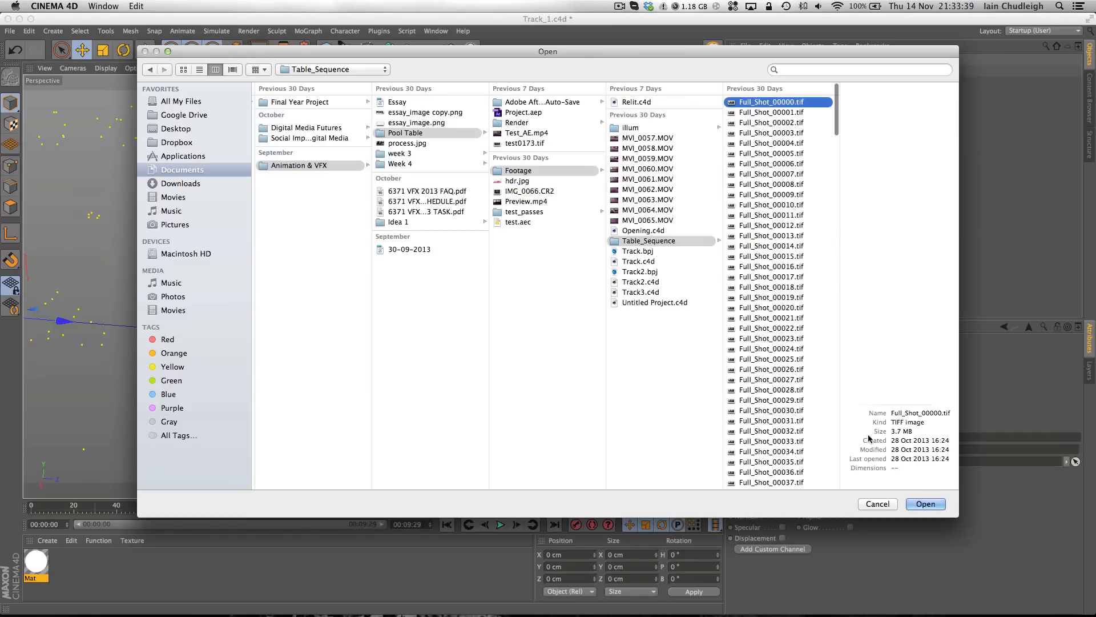
left_click(916, 506)
left_click(592, 213)
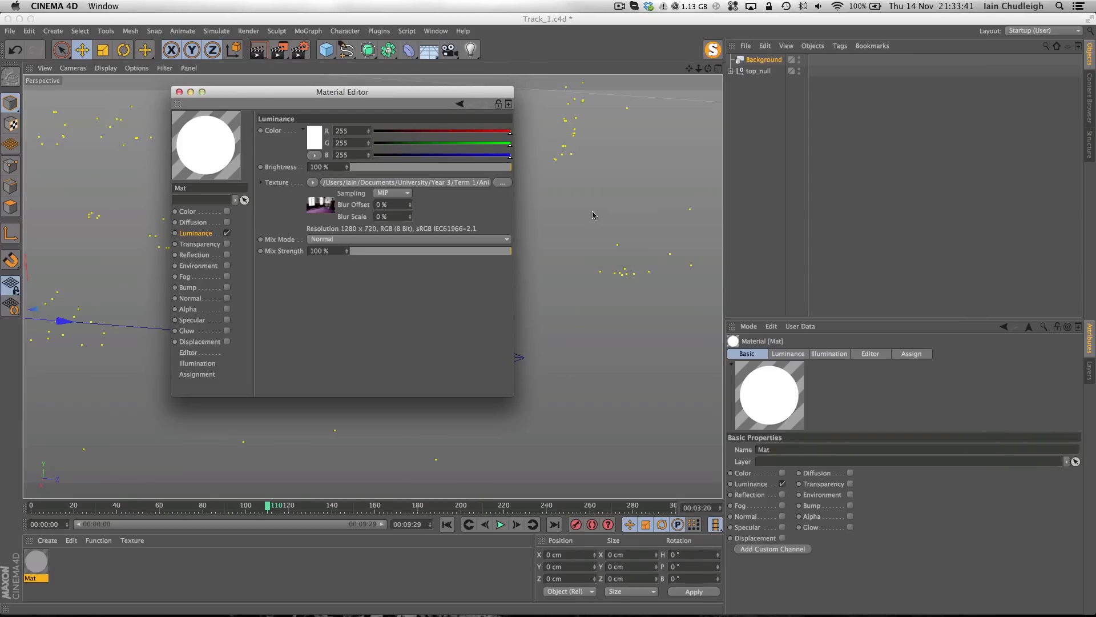
Calculate the luminance texture's animation frame range, enable Animate Preview for the material, and close the Material Editor
left_click(324, 209)
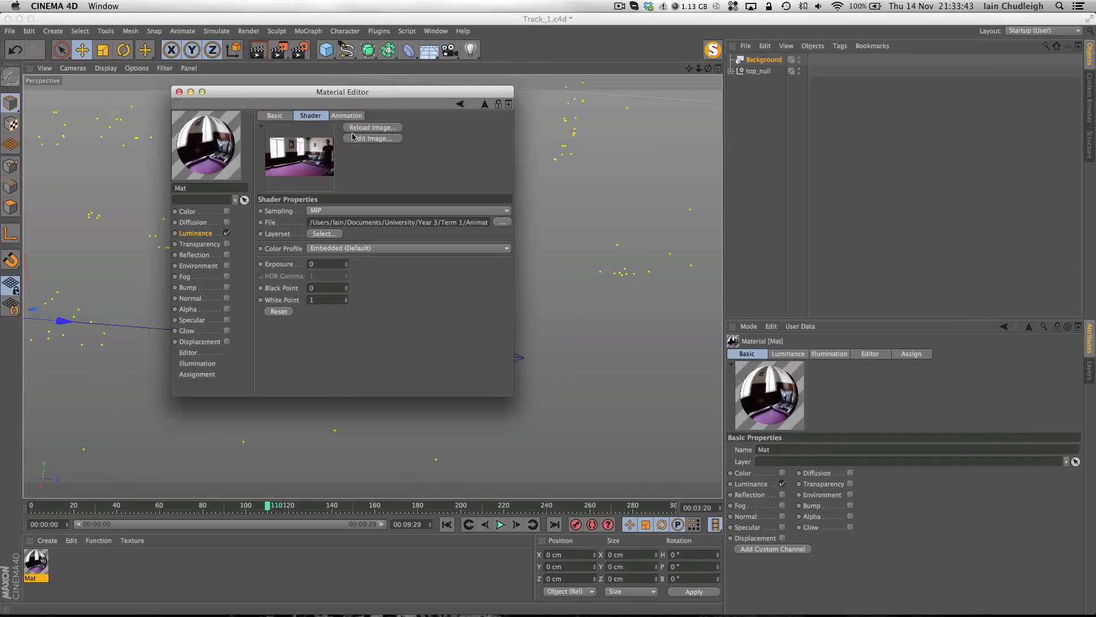
left_click(347, 116)
left_click(281, 313)
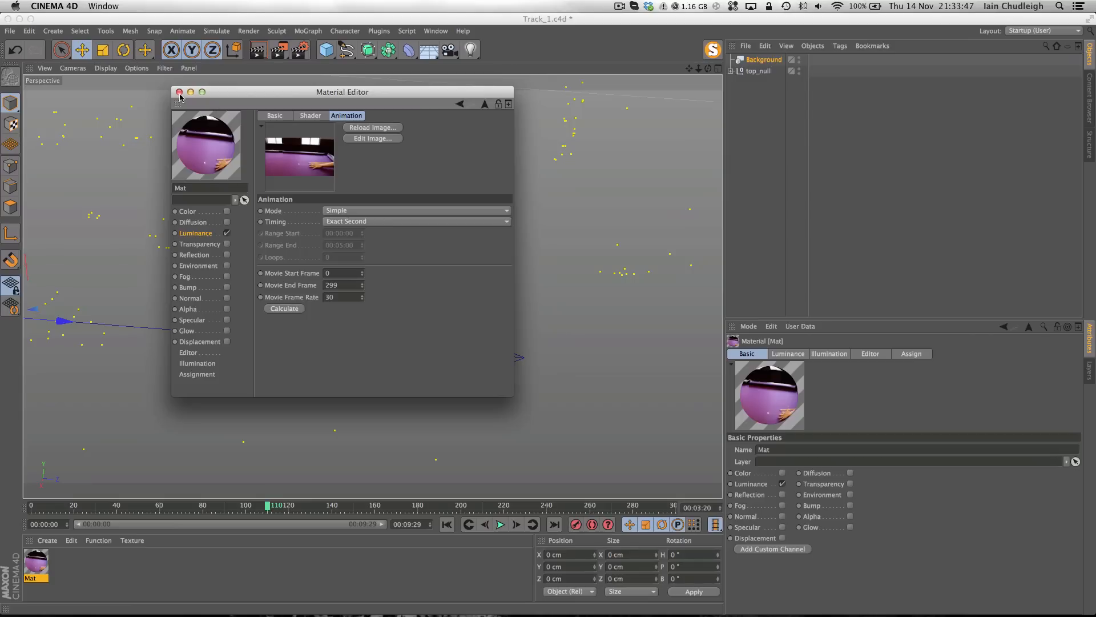
left_click(188, 353)
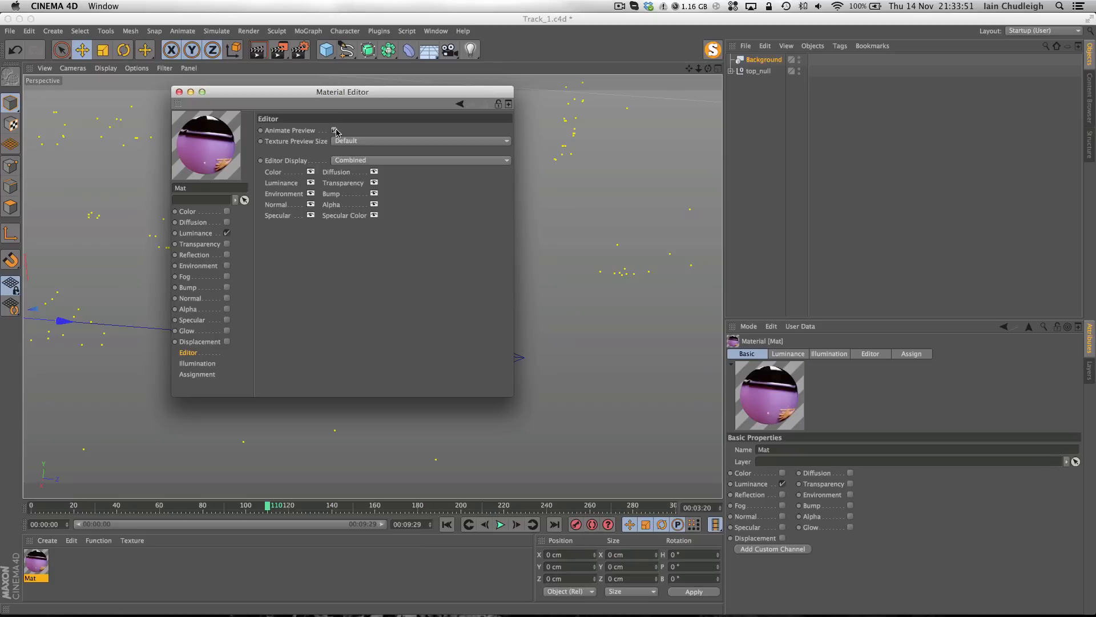
left_click(178, 92)
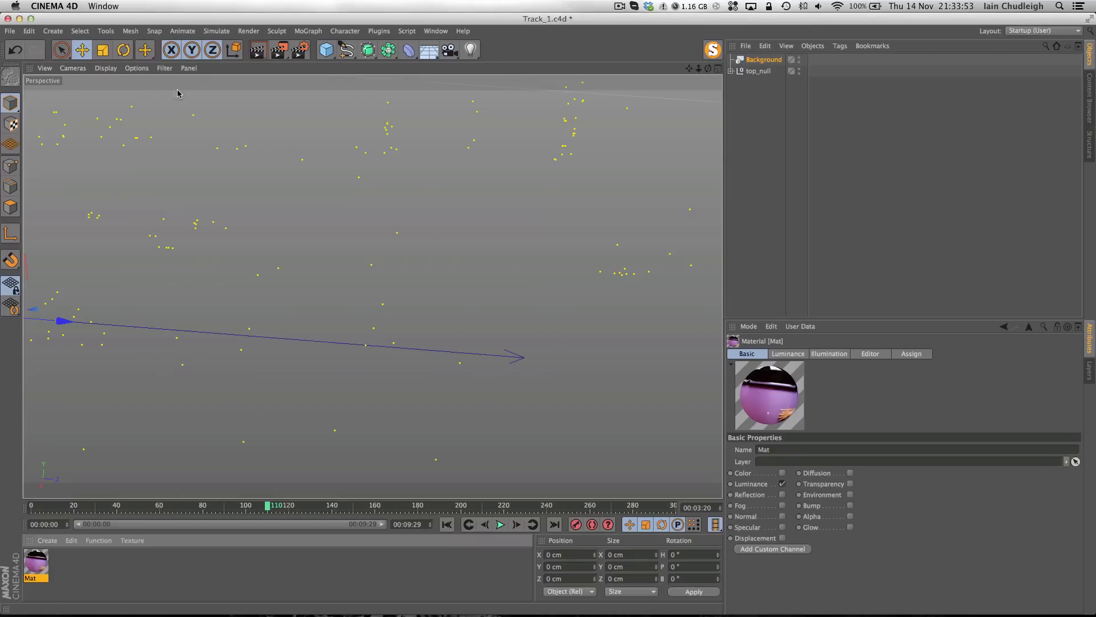
Apply the footage material to the Background object and scrub to frame 145 to check the match
left_click_drag(753, 54, 759, 59)
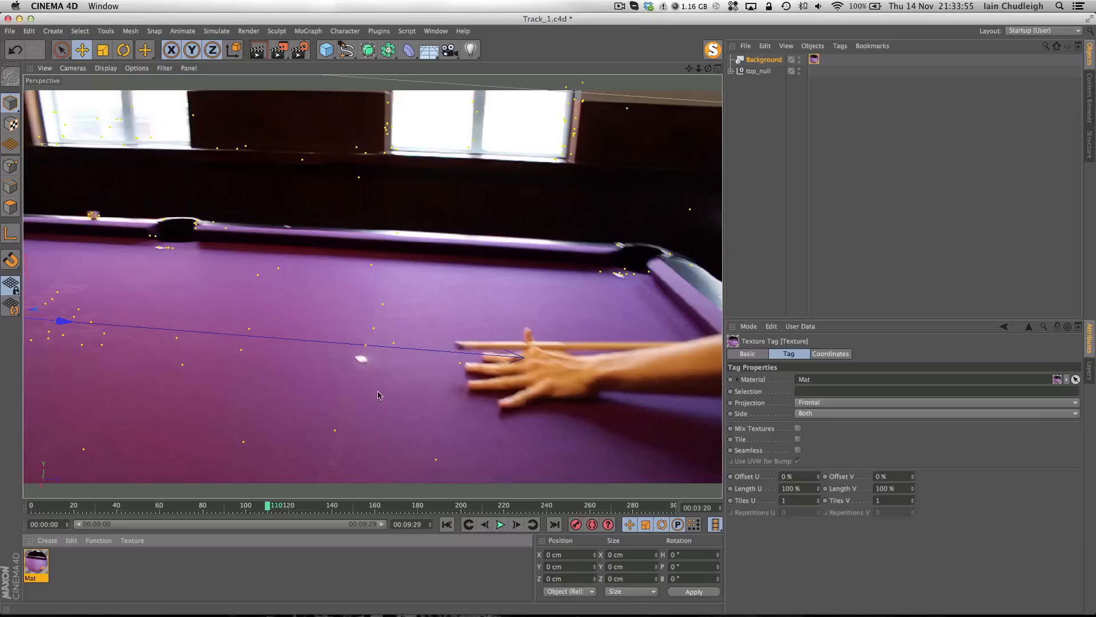
left_click_drag(96, 519, 343, 542)
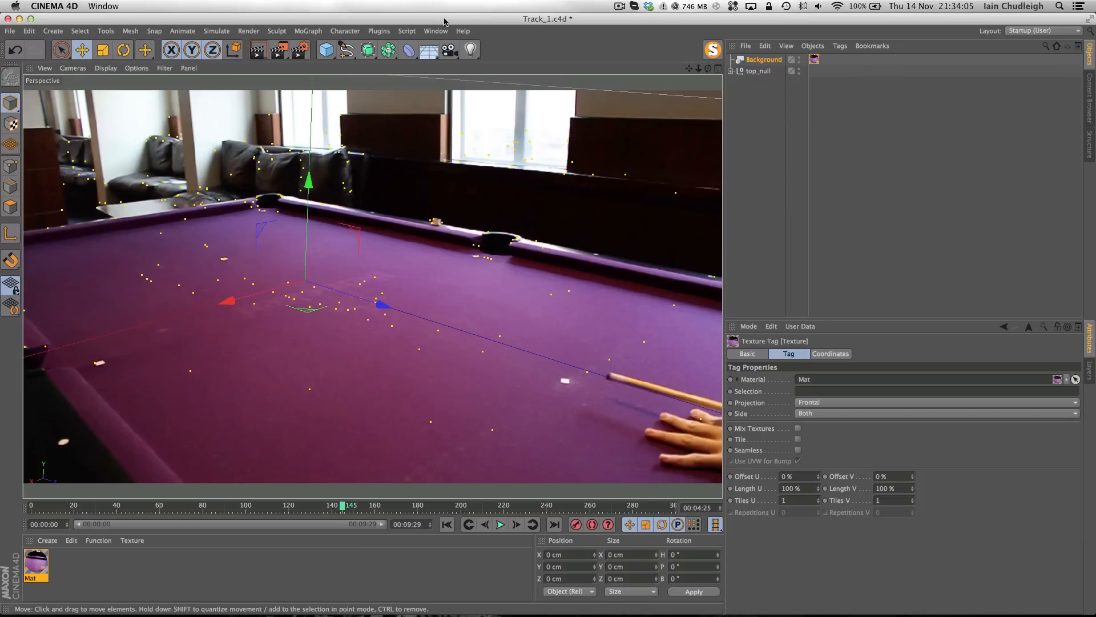
Add a sphere to the scene and reduce its radius to 16 cm
left_click_drag(326, 50, 545, 87)
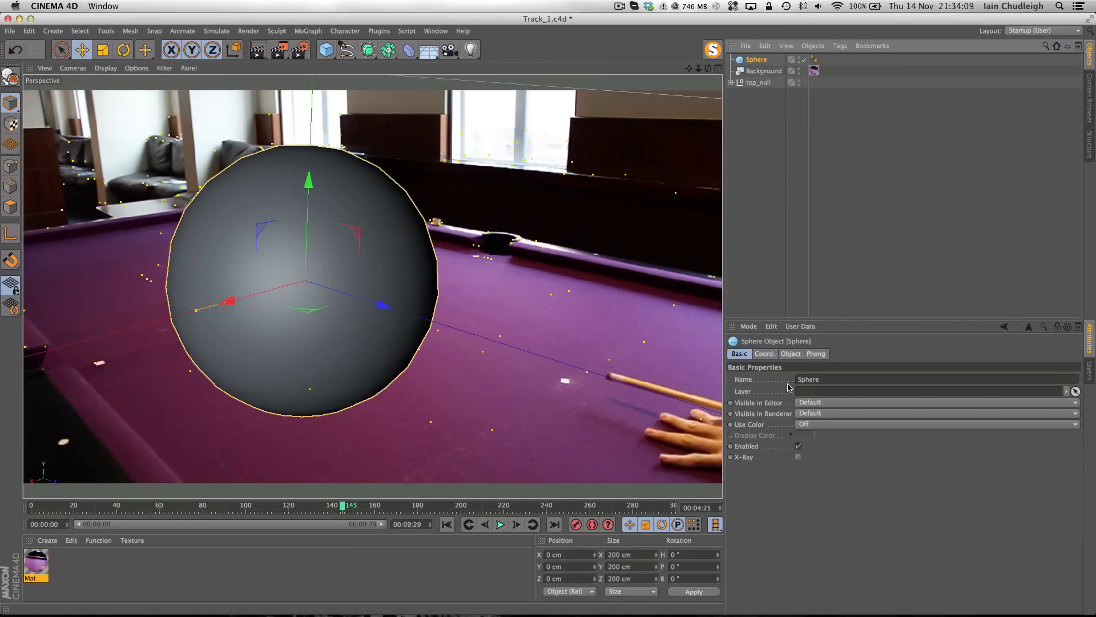
left_click(791, 353)
left_click_drag(822, 382, 822, 426)
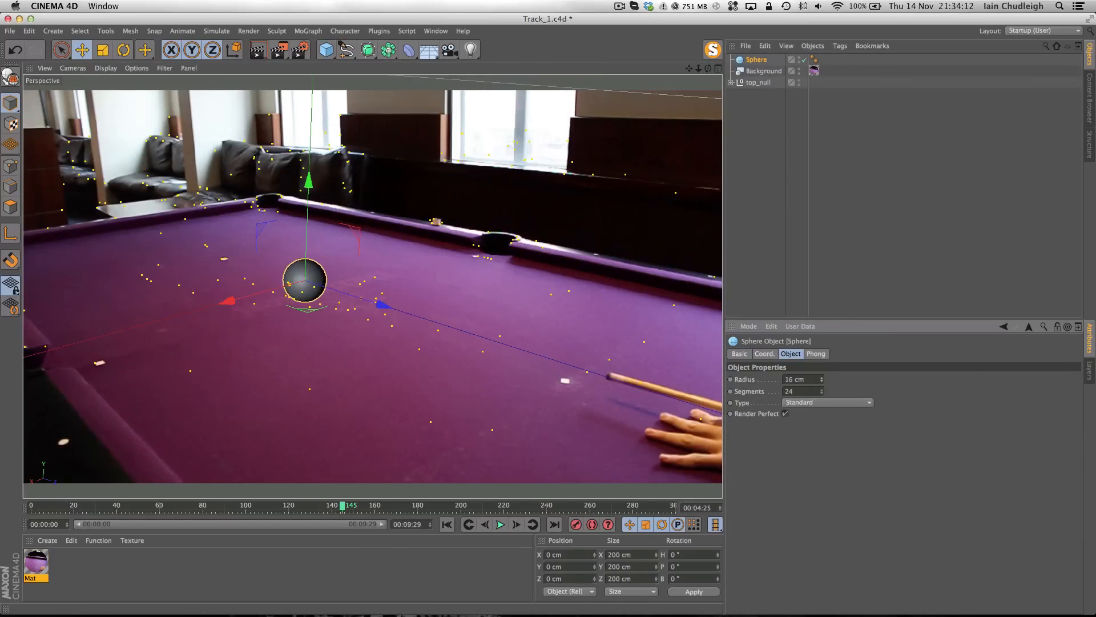
left_click(731, 83)
left_click(731, 83)
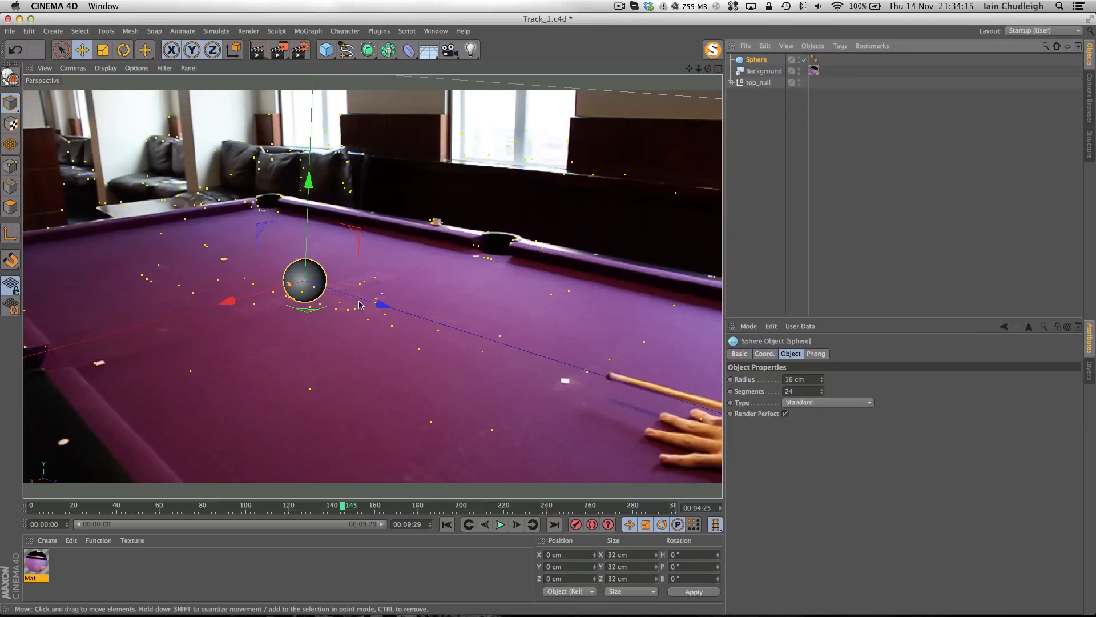
Select the tracker null on the far white table marker and look for it among the reference points in the expanded top_null hierarchy
left_click(223, 261)
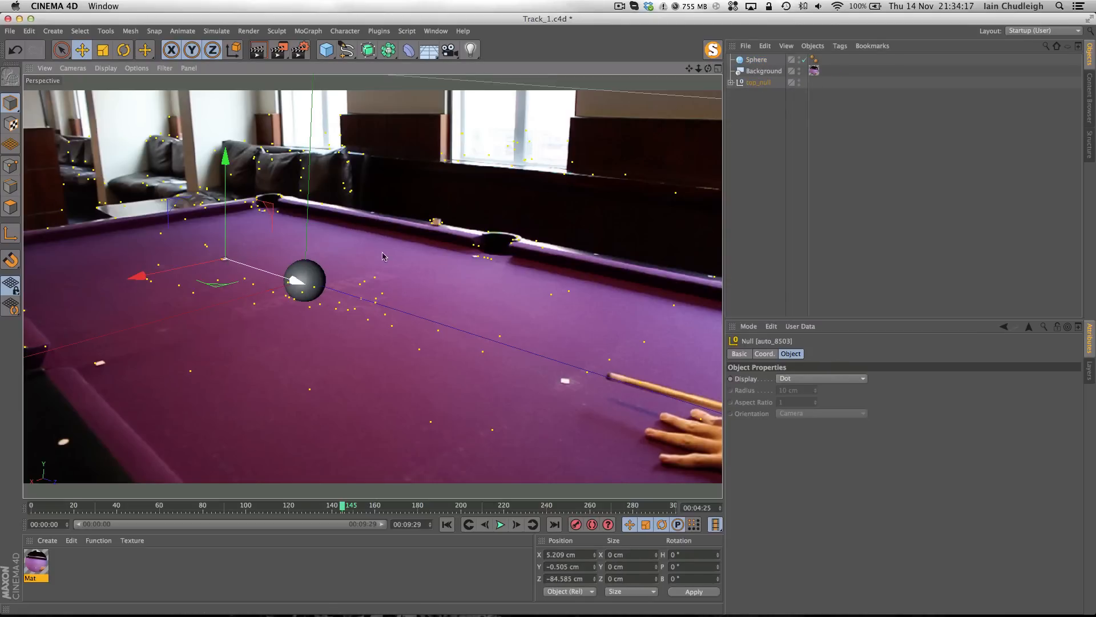
left_click(731, 83)
scroll(768, 143, "down", 10)
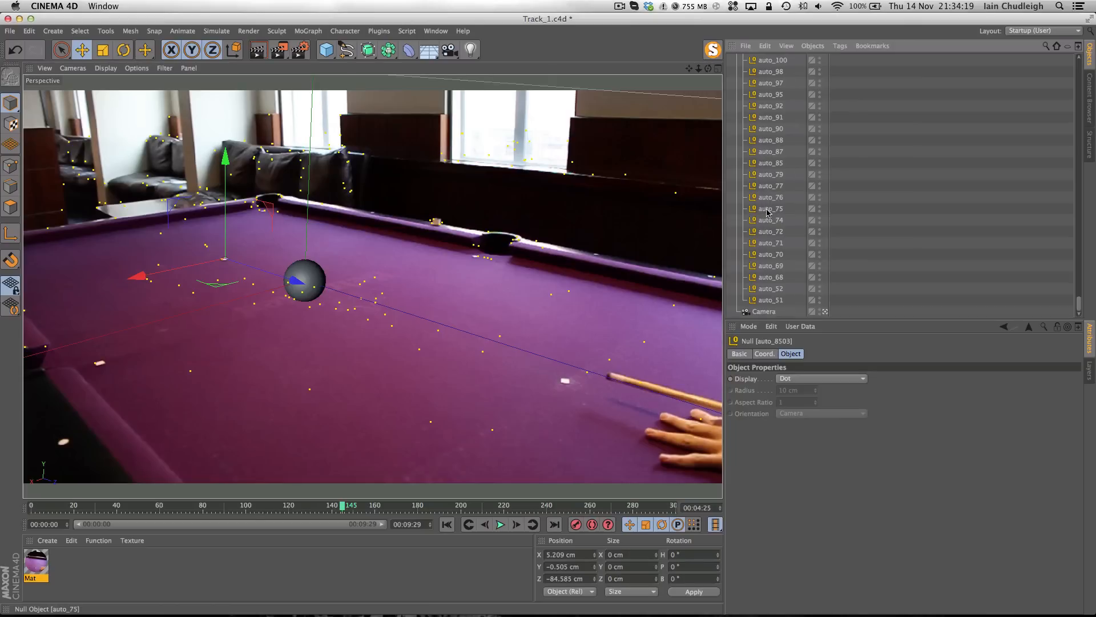
scroll(767, 212, "up", 15)
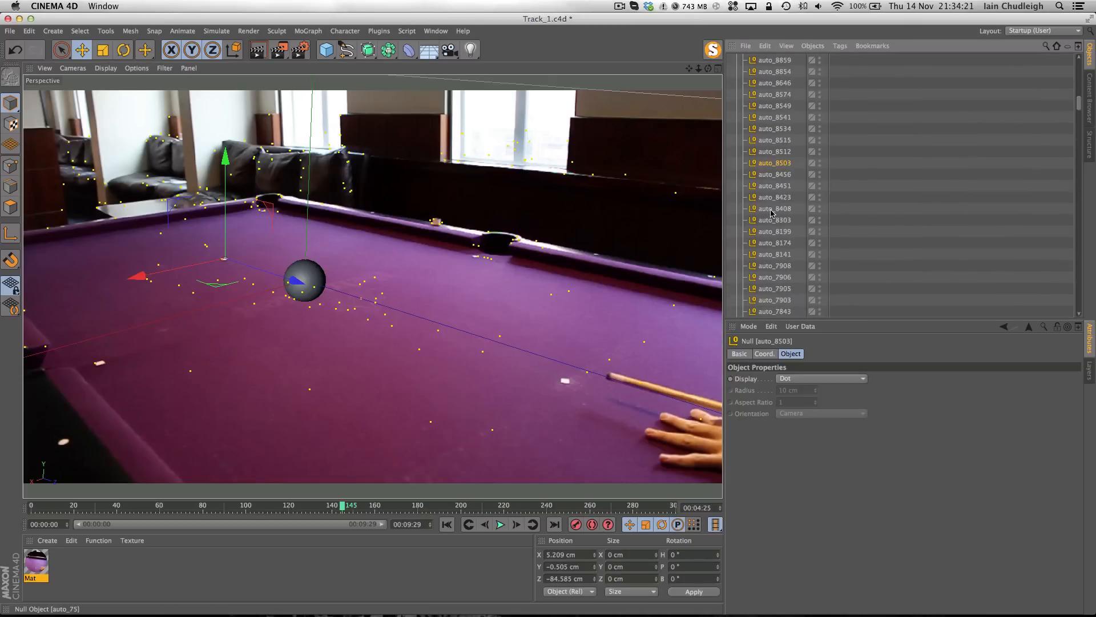
scroll(771, 206, "up", 4)
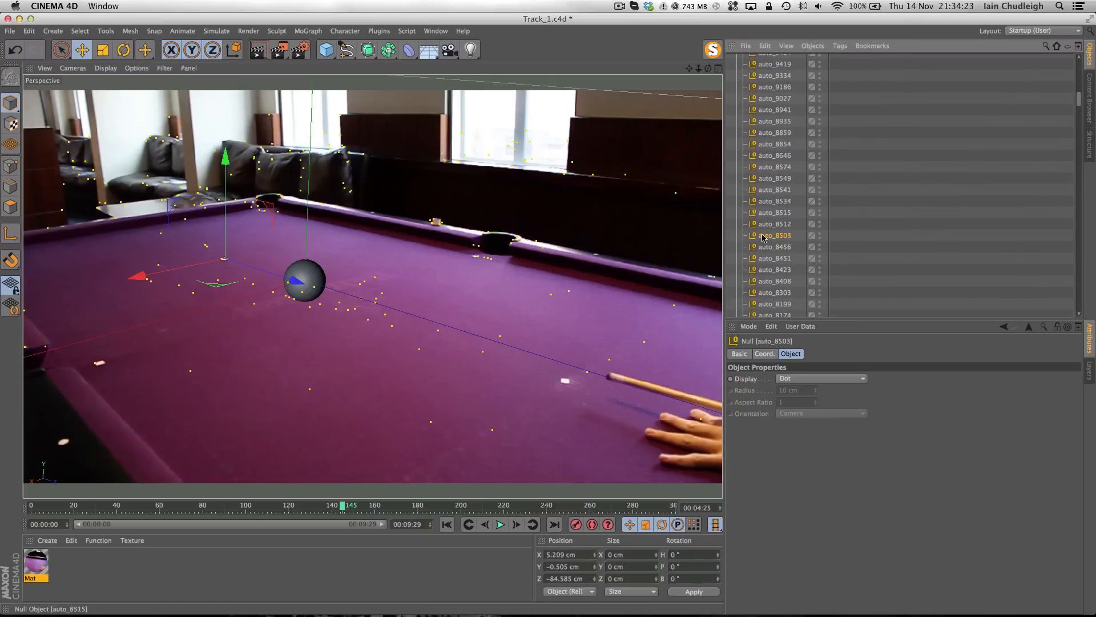
scroll(770, 225, "up", 15)
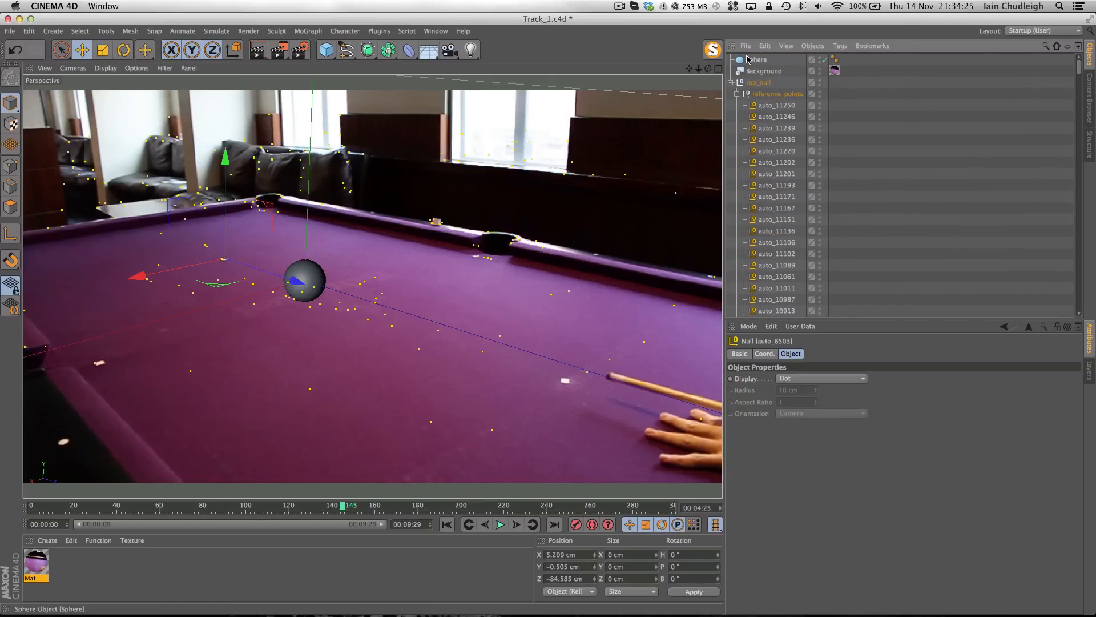
scroll(800, 316, "down", 20)
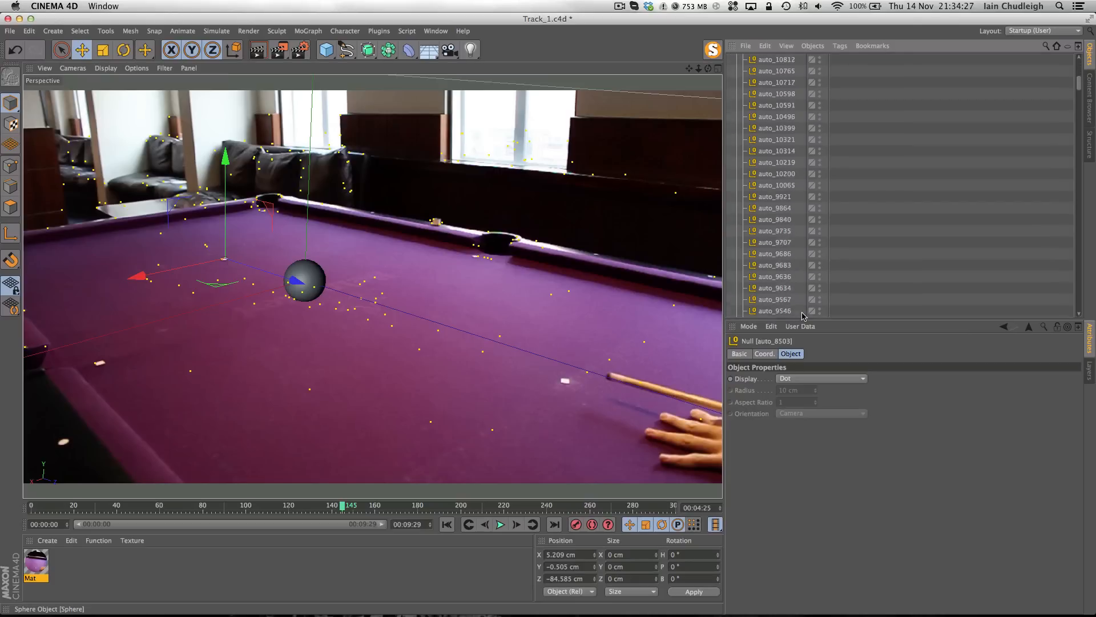
scroll(802, 316, "down", 15)
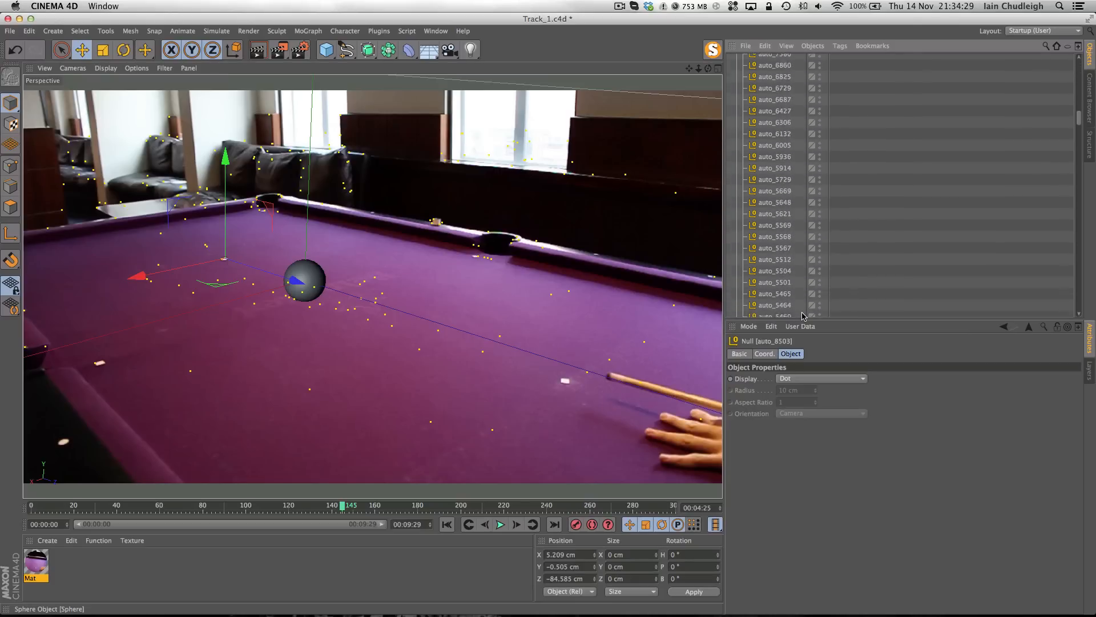
scroll(802, 316, "down", 10)
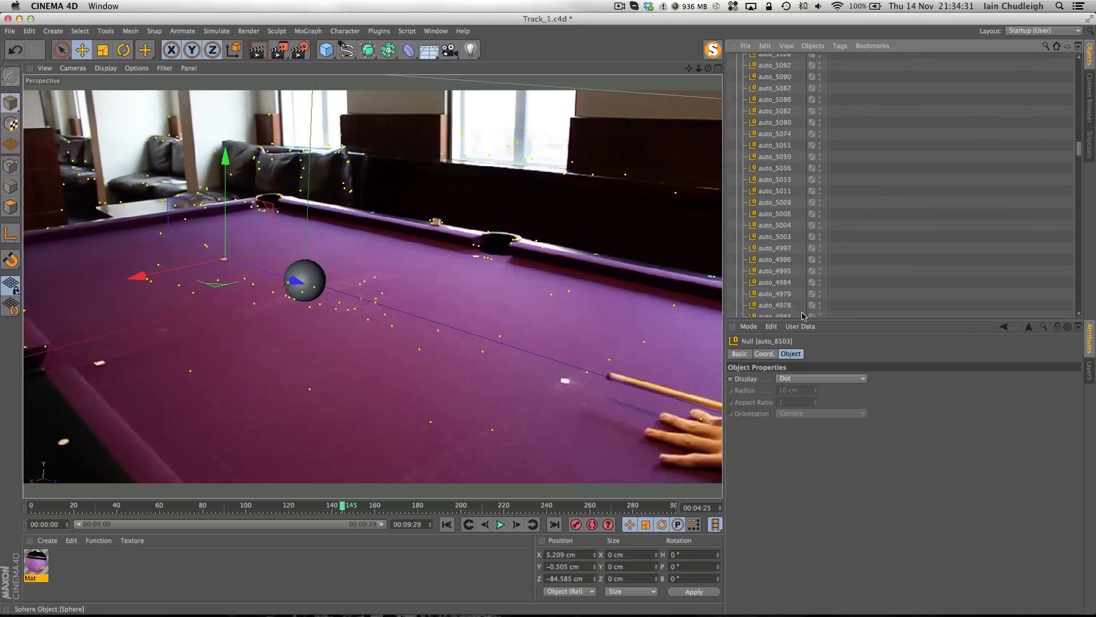
scroll(802, 316, "down", 3)
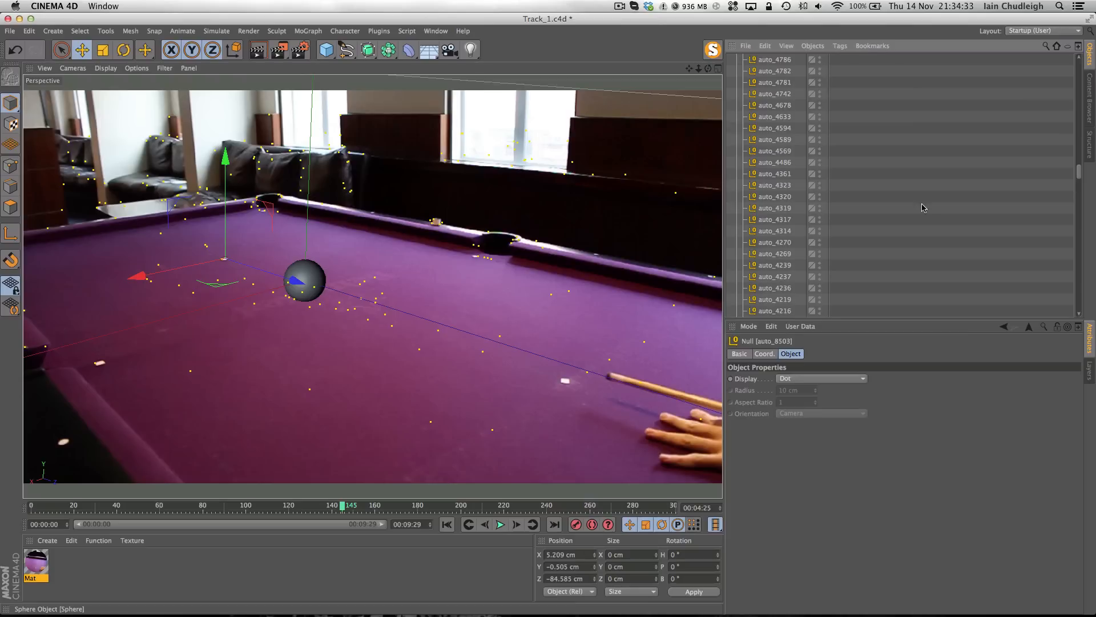
Delete the 16 cm sphere from the scene
scroll(904, 217, "up", 20)
key("Delete")
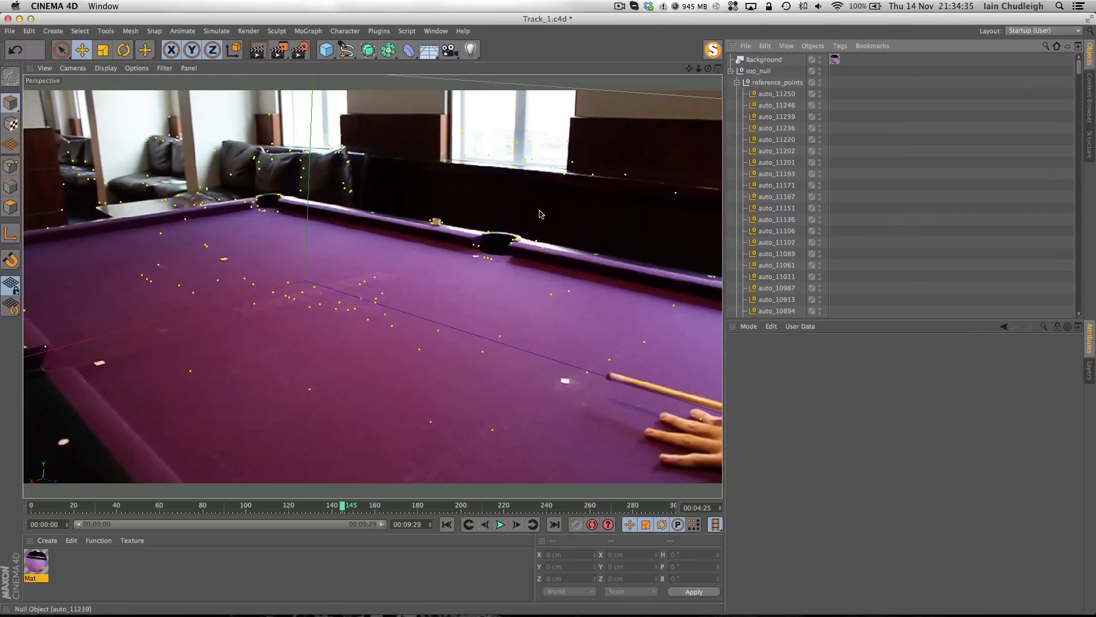
Select the auto_8503 tracker null, add a new sphere as its child, and locate it in the hierarchy
left_click(223, 262)
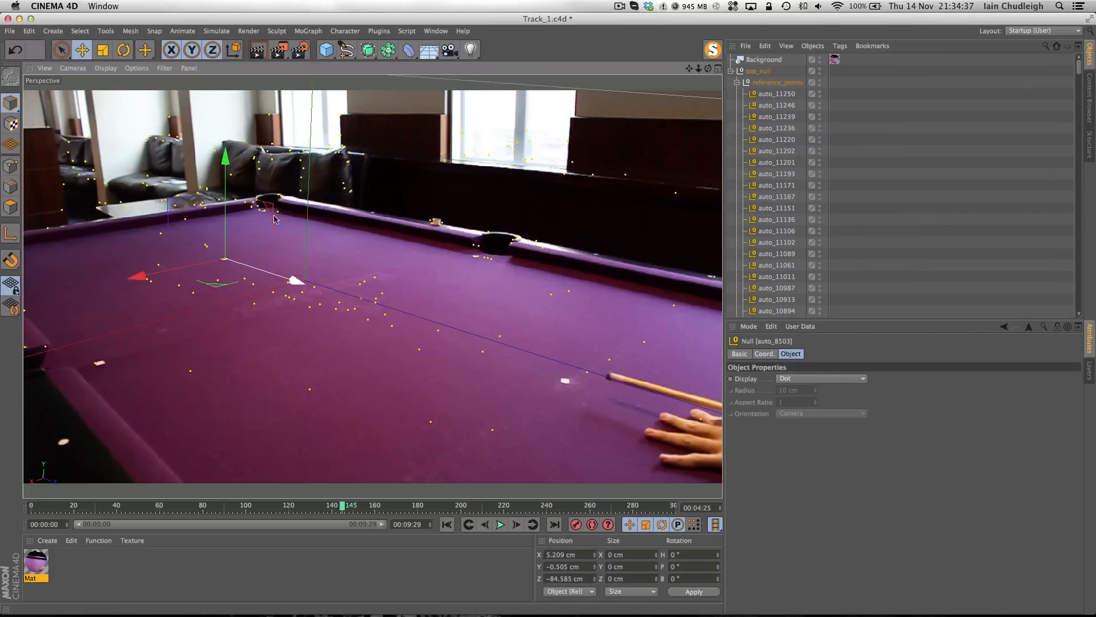
left_click(326, 49)
left_click(583, 86)
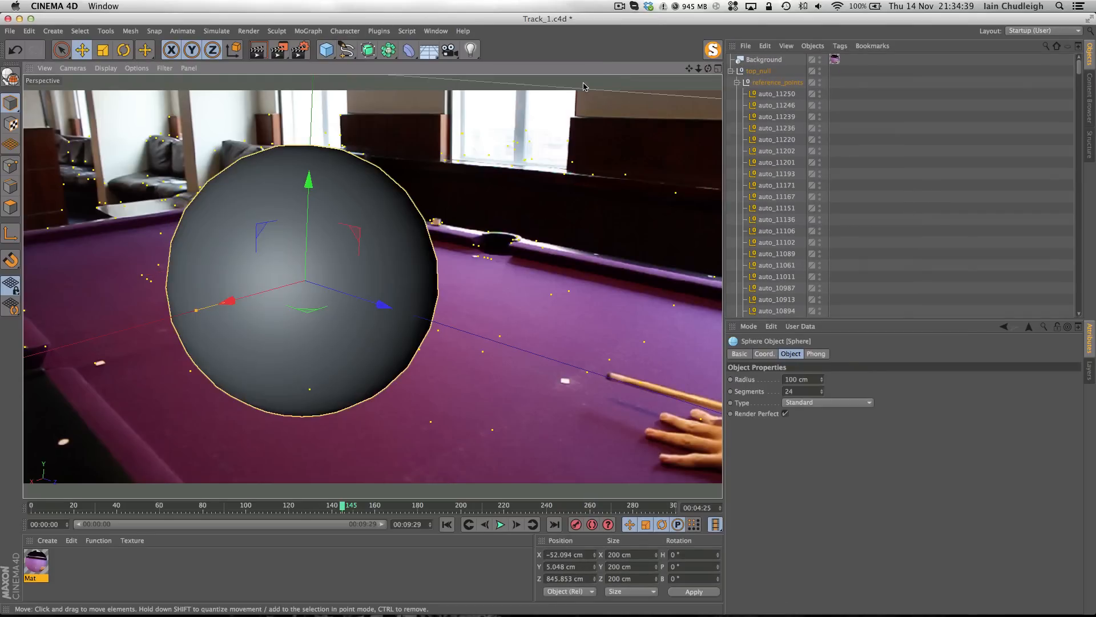
scroll(868, 176, "down", 20)
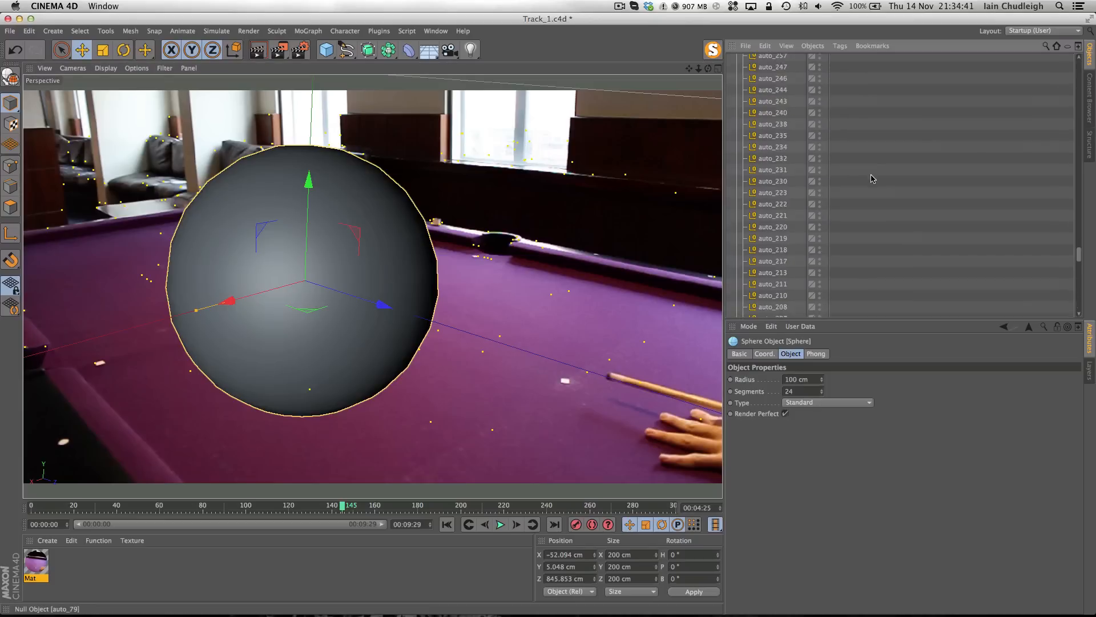
scroll(872, 178, "up", 10)
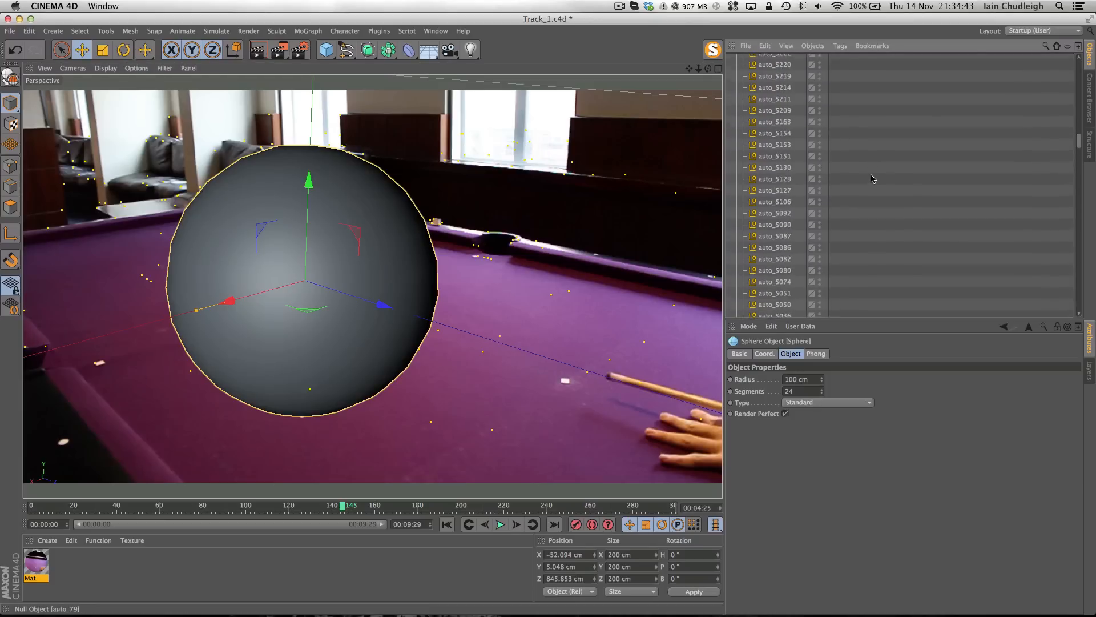
left_click_drag(1081, 139, 1074, 111)
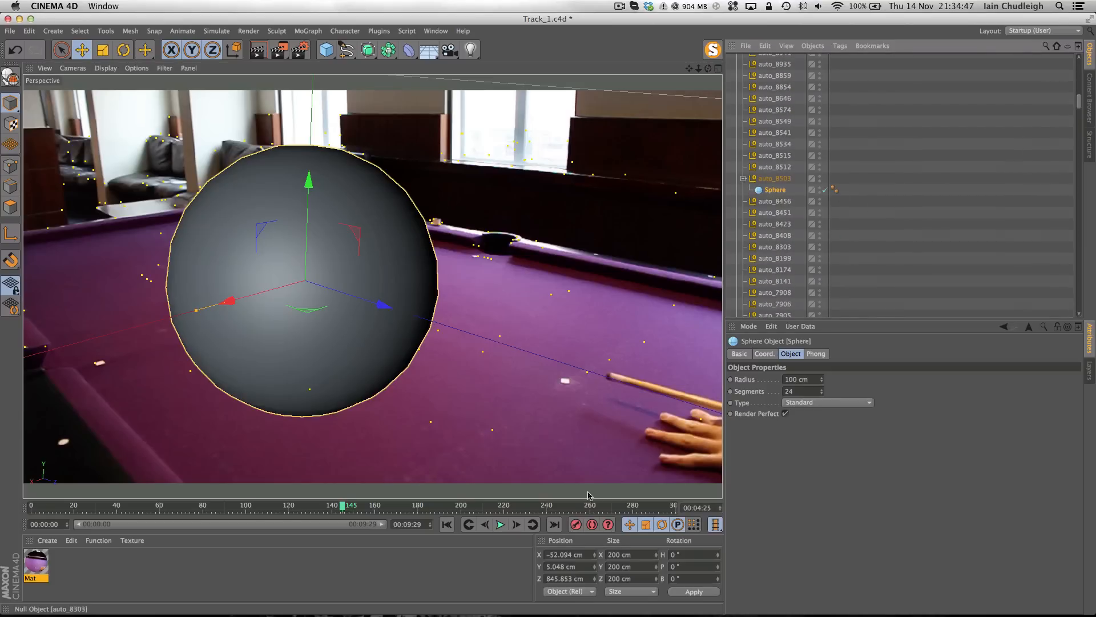
Zero the sphere's X, Y and Z position so that it sits on its parent tracker null
left_click(567, 552)
type("0")
key("Tab")
type("0")
key("Return")
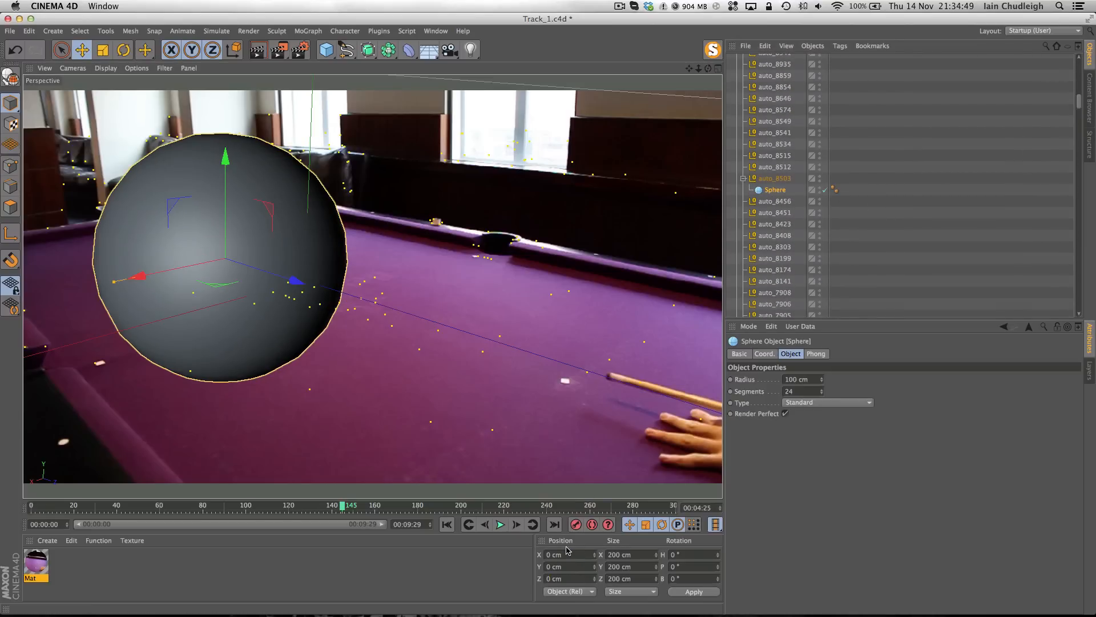
Set the sphere's radius to 8 cm, raise it slightly above the tracker, and check it along the timeline up to frame 140
left_click_drag(822, 380, 822, 408)
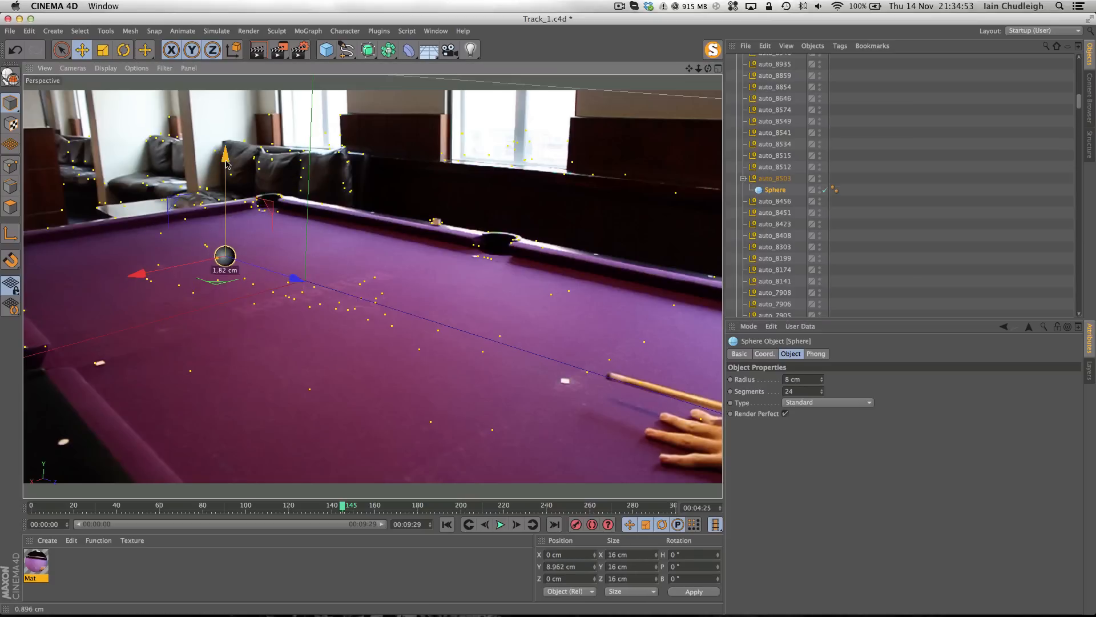
left_click_drag(226, 167, 227, 158)
left_click(876, 207)
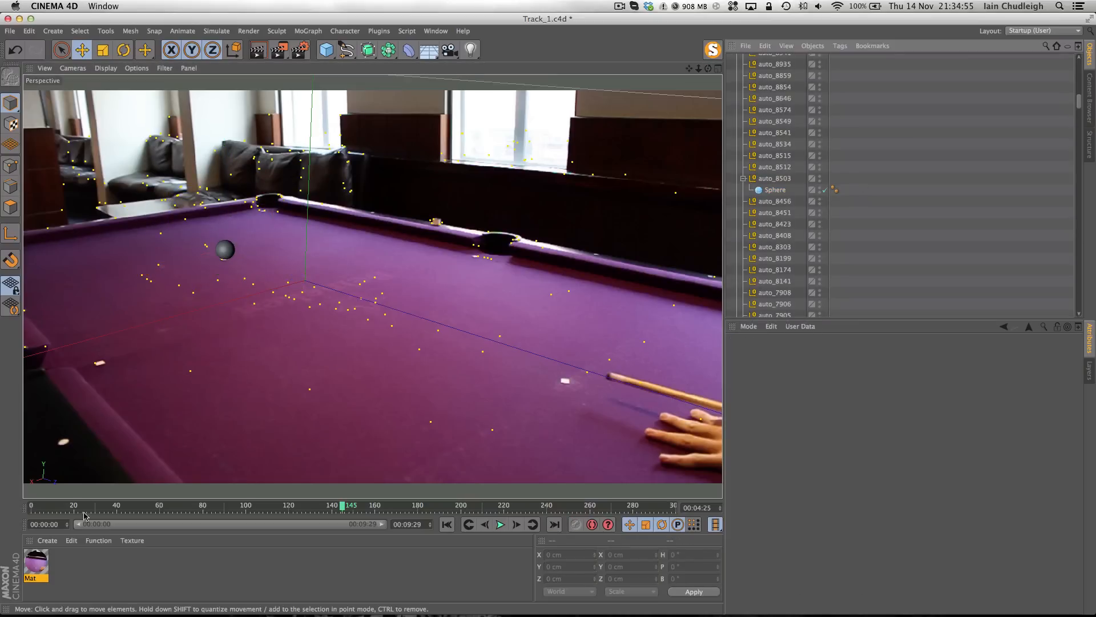
left_click_drag(81, 509, 331, 505)
Take the sphere out of the tracker null to the top level of the hierarchy and collapse top_null
left_click(770, 191)
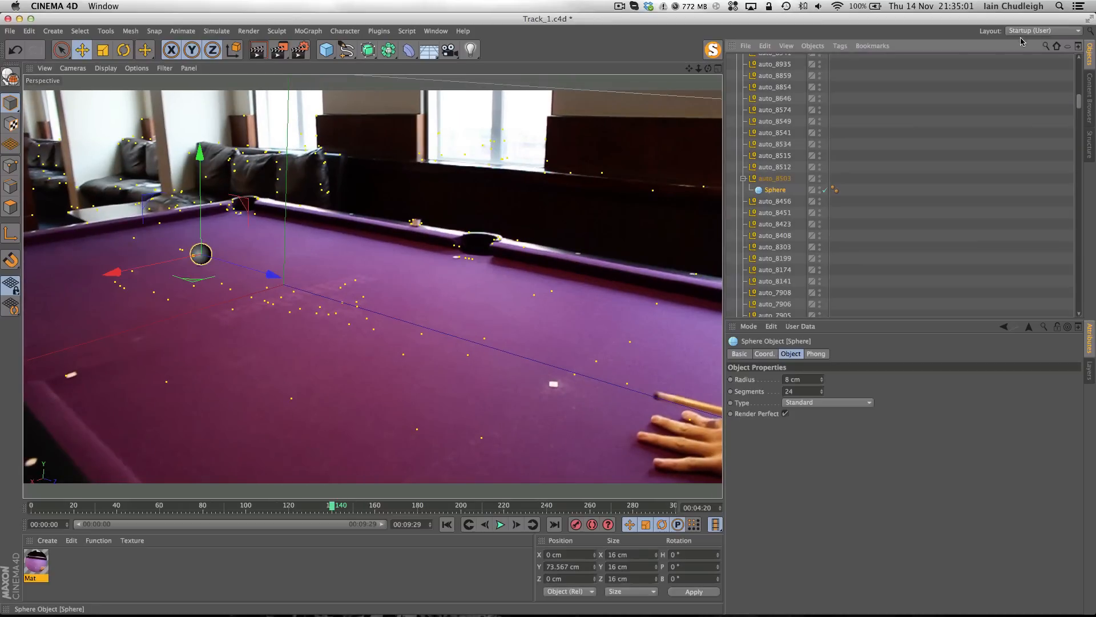
scroll(944, 58, "up", 5)
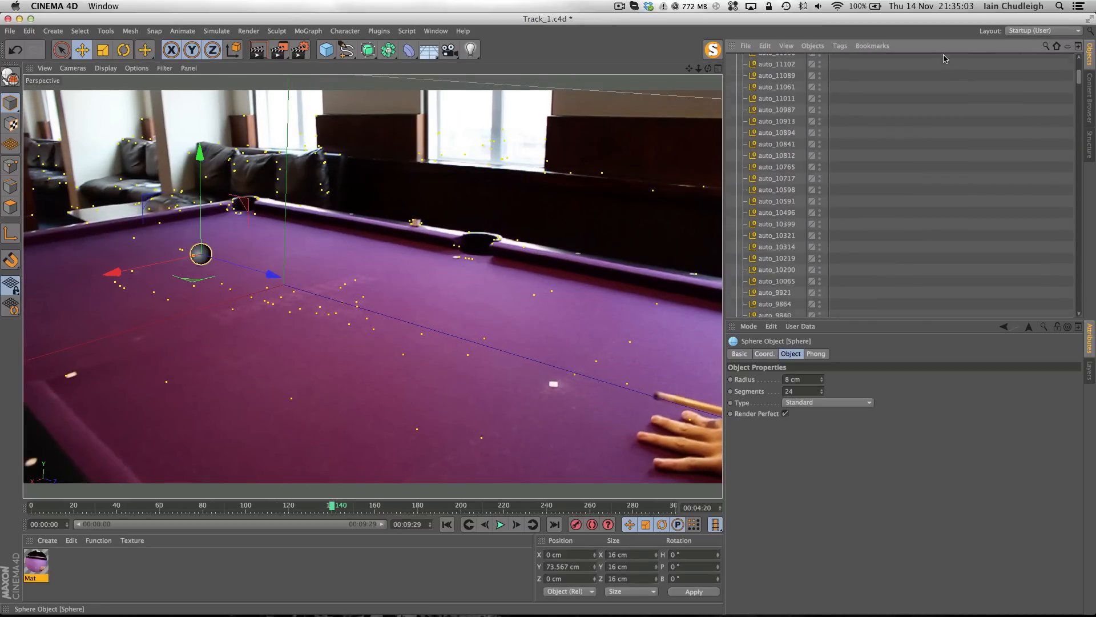
scroll(943, 59, "up", 4)
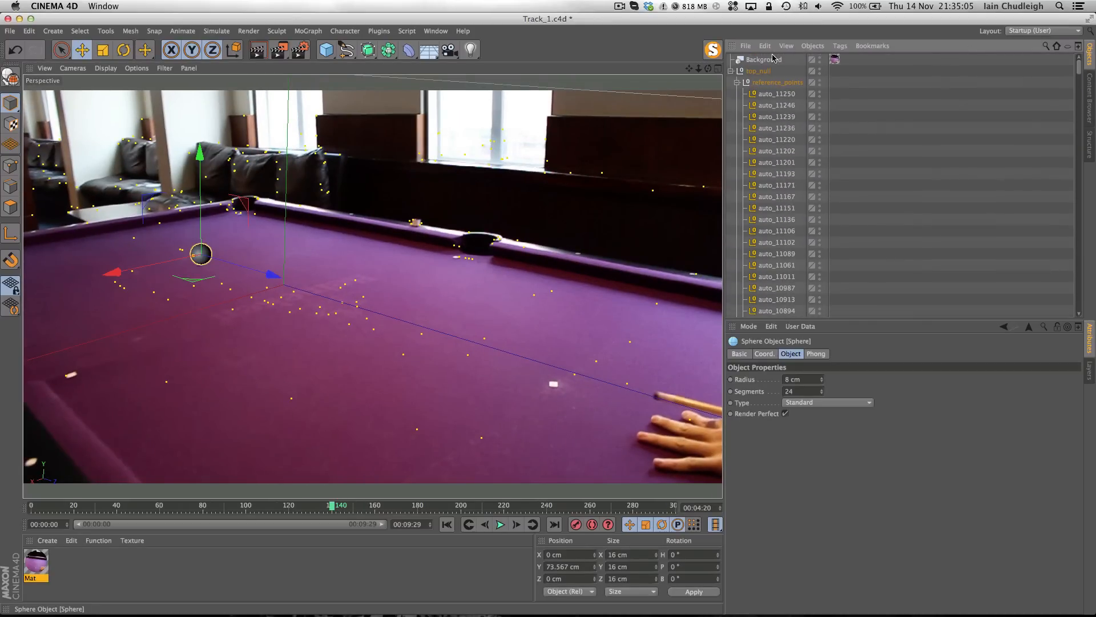
left_click(731, 71)
left_click(756, 134)
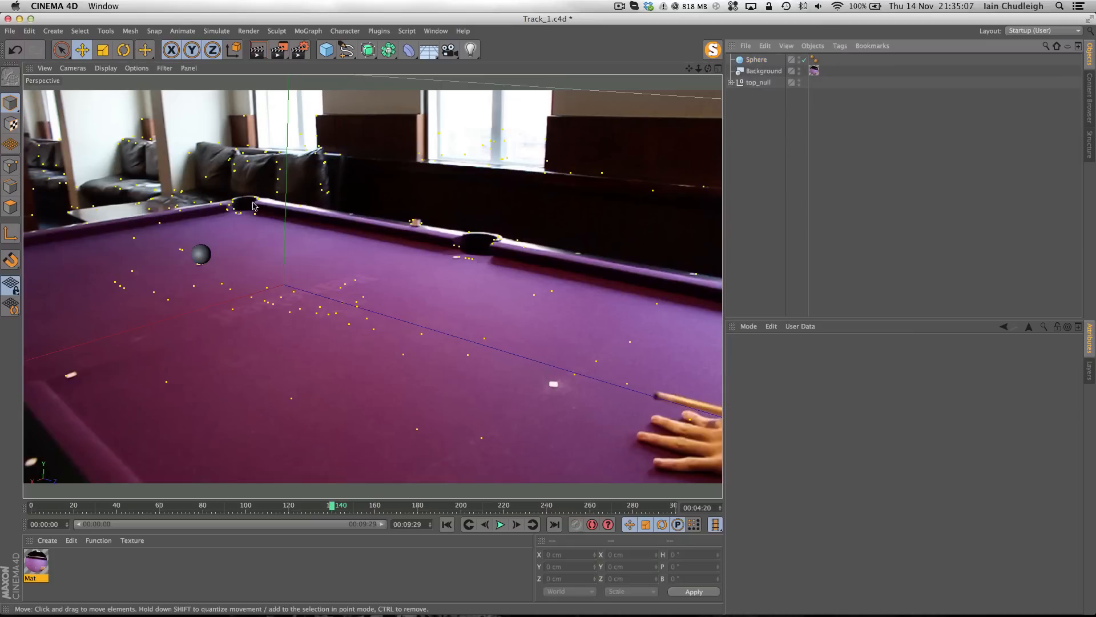
Render a preview with the sphere reselected, and nudge it across the table to about X 8.8 cm, Z -81.4 cm
key("super+z")
key("super+r")
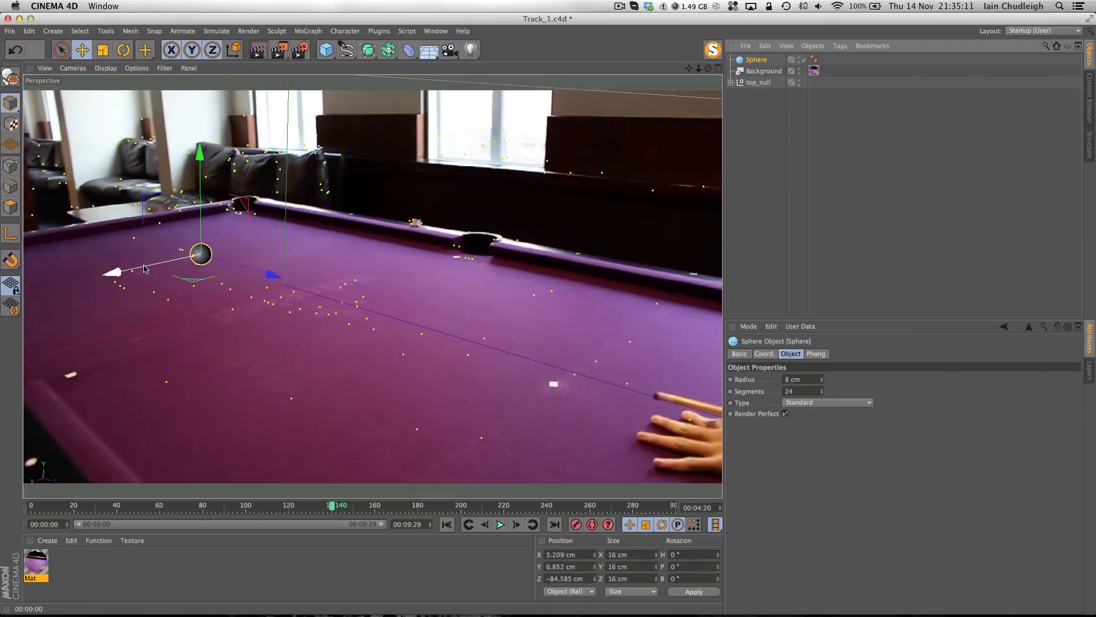
left_click_drag(196, 253, 230, 265)
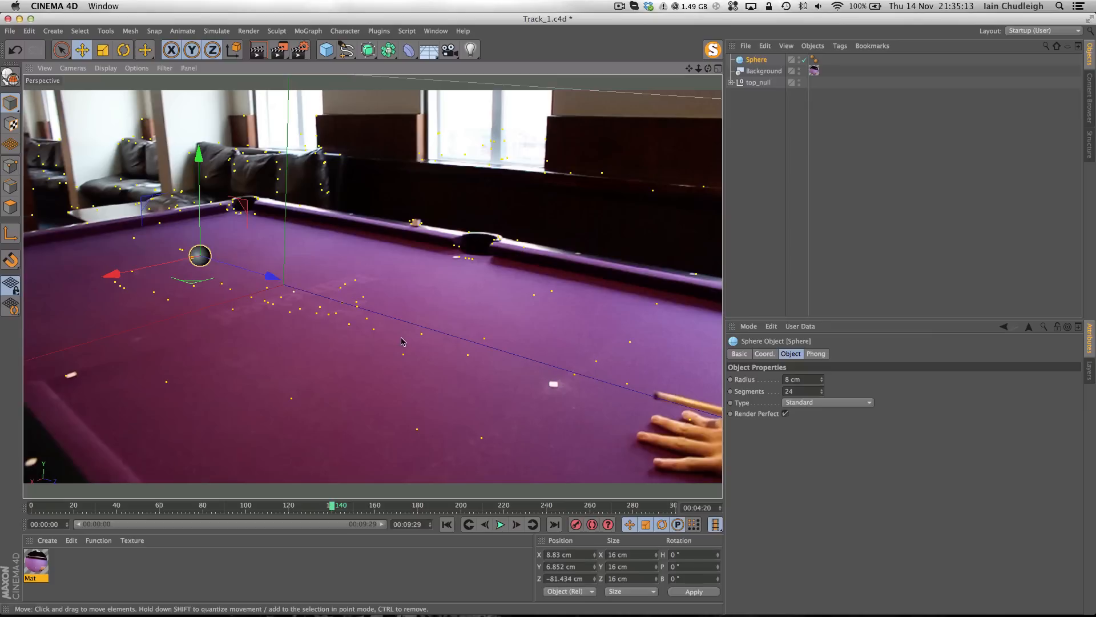
Add a plane at the scene origin and extend its height to about 561 cm along the pool table
left_click(752, 217)
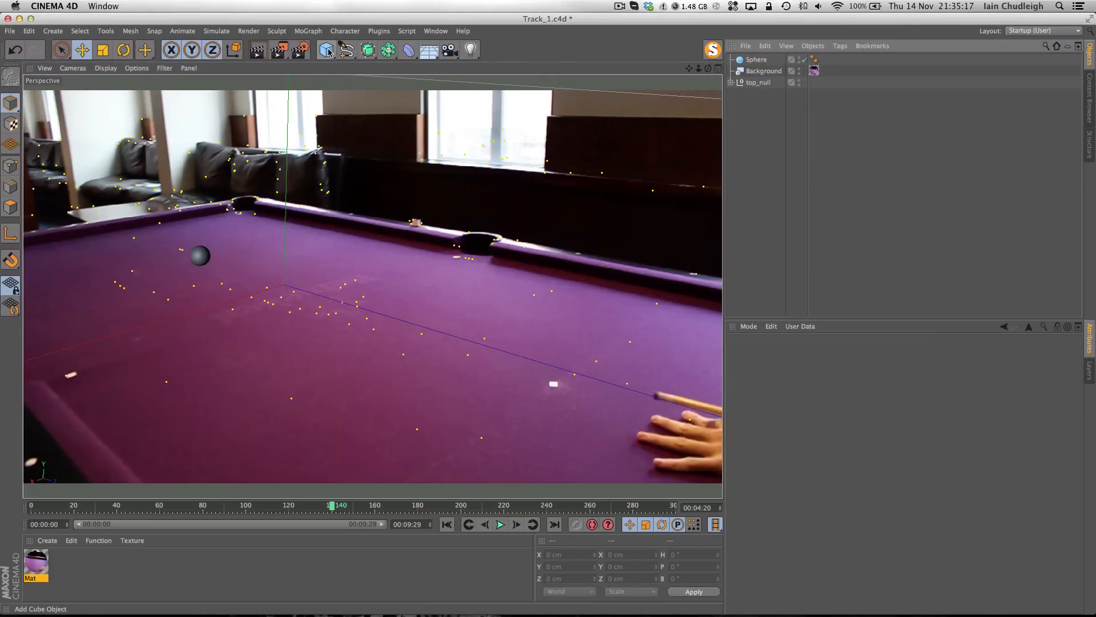
left_click_drag(326, 50, 433, 68)
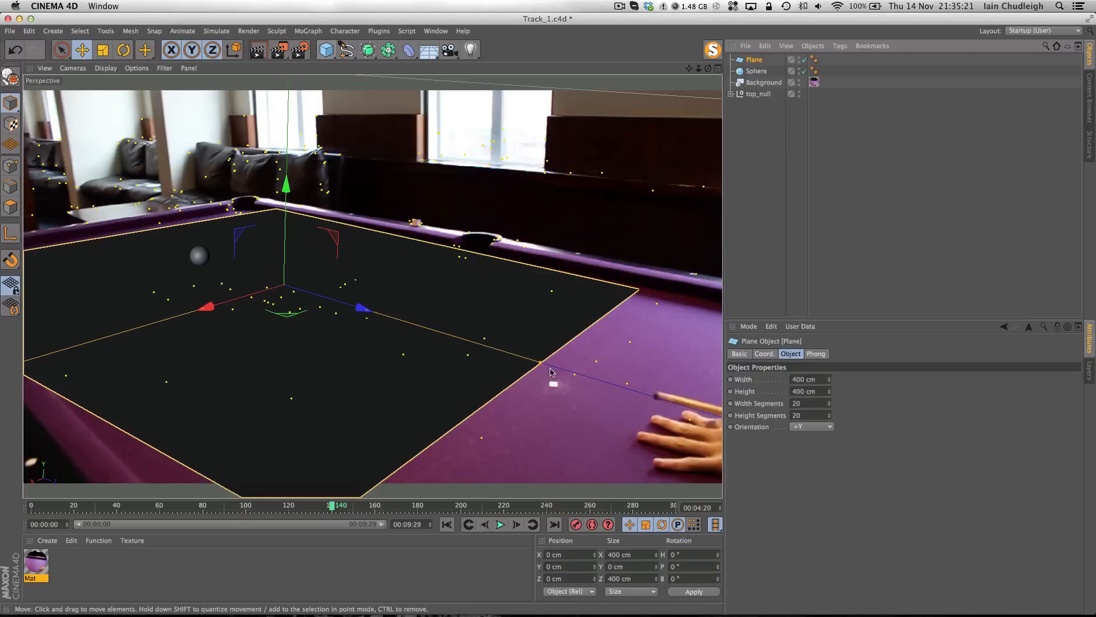
left_click_drag(541, 364, 596, 424)
Align the plane with the tabletop by rotating it to about H -6.1°, P 3.0°, B 2.5° and shifting it to about X -8.8 cm
key("r")
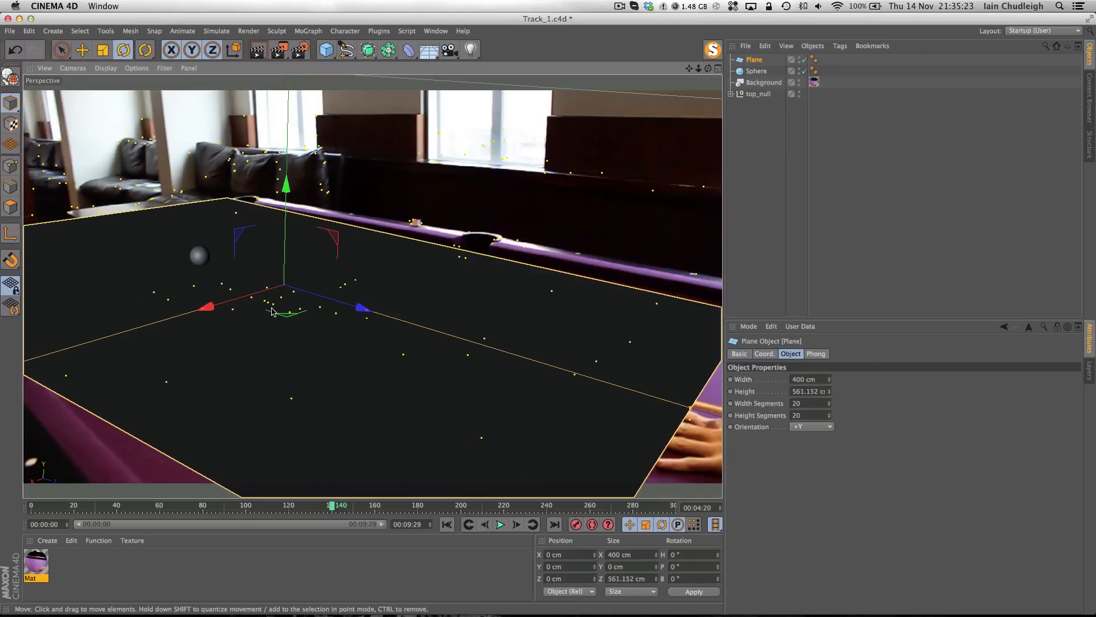
key("t")
key("r")
left_click_drag(273, 303, 278, 303)
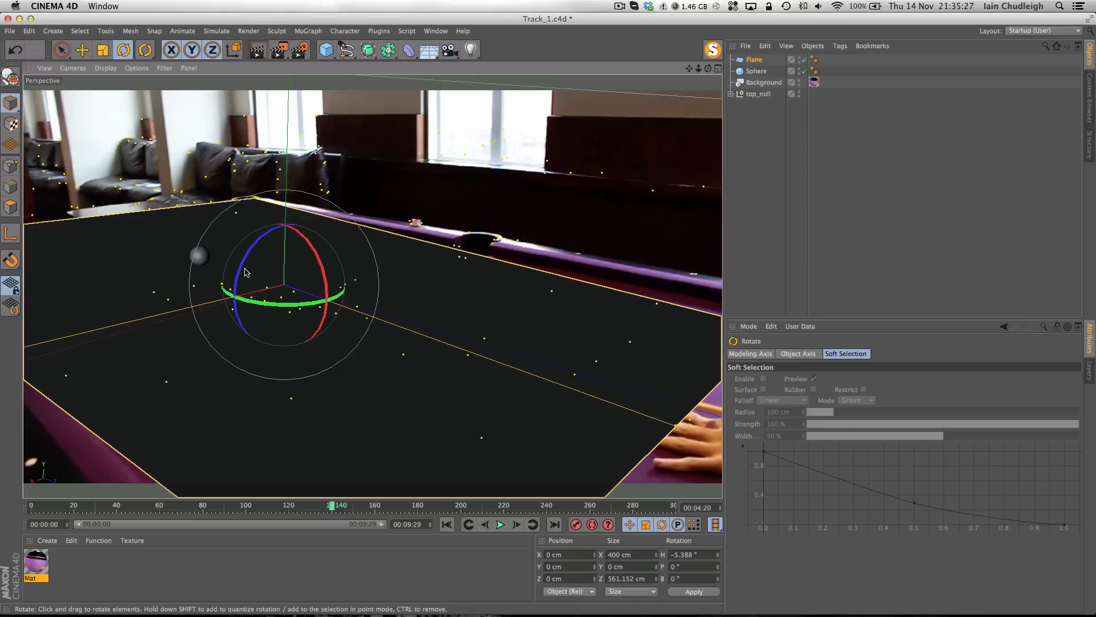
left_click_drag(237, 270, 244, 267)
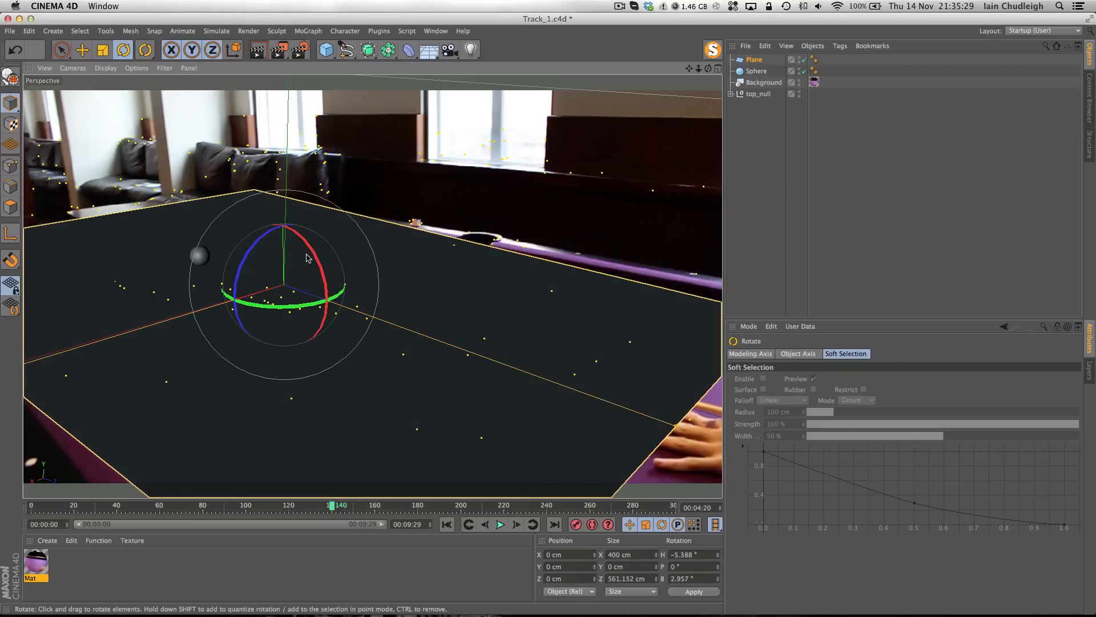
left_click_drag(310, 257, 262, 291)
key("e")
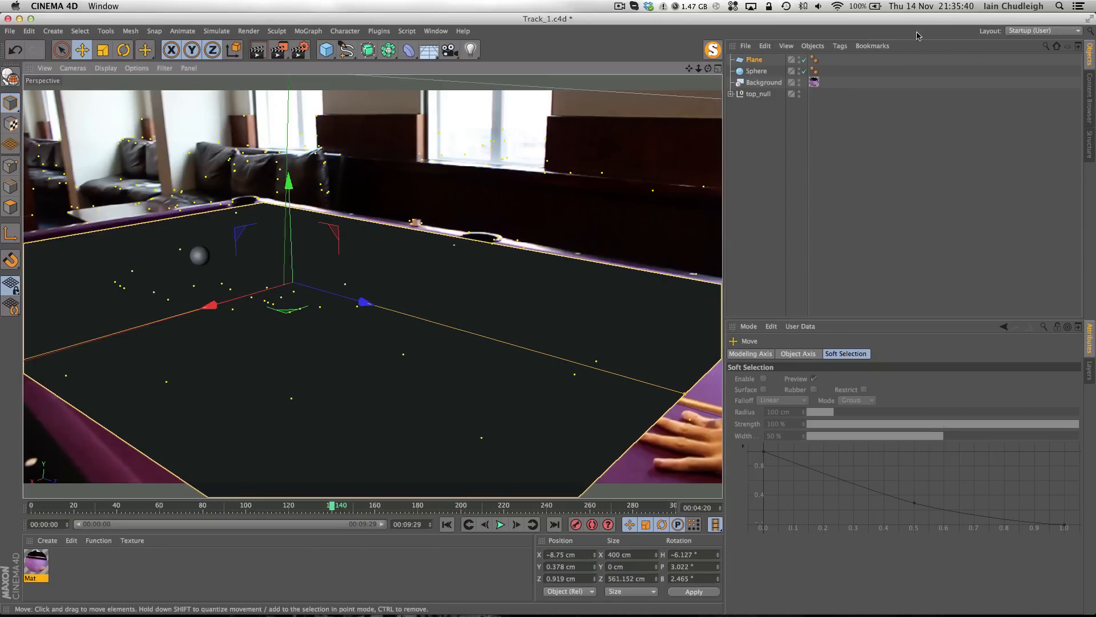
Duplicate the background footage material and open the copy's Luminance channel for editing
double_click(58, 569)
double_click(57, 569)
left_click(190, 222)
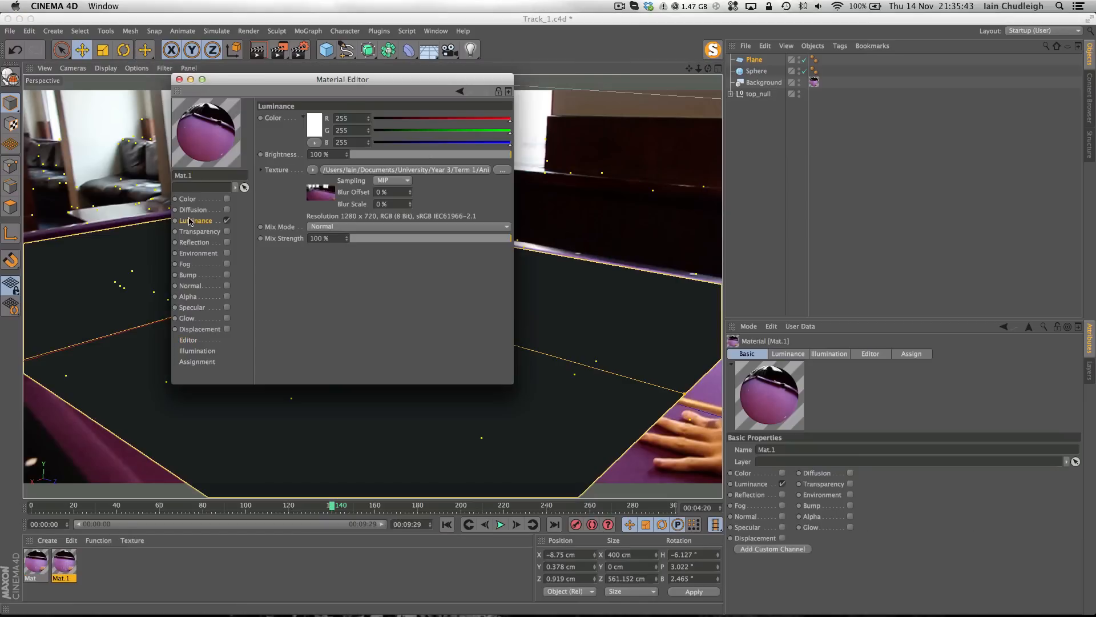
Transfer the footage texture from the duplicate material's Luminance channel to Color, leaving only Color enabled
left_click(311, 170)
left_click(343, 257)
left_click(227, 221)
left_click(226, 199)
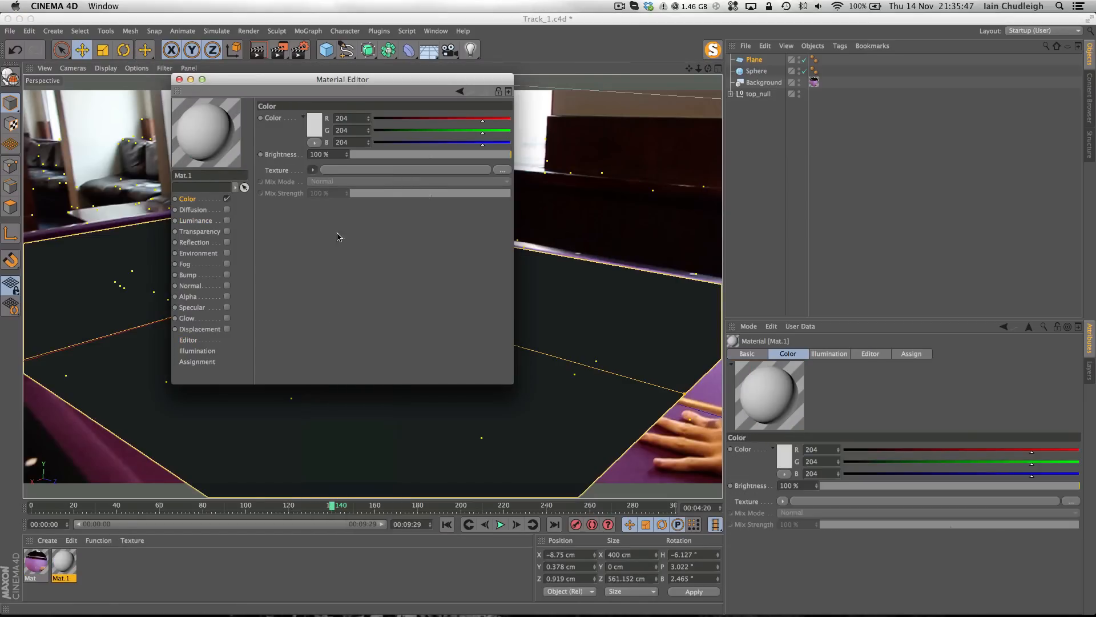
left_click(314, 170)
left_click(347, 228)
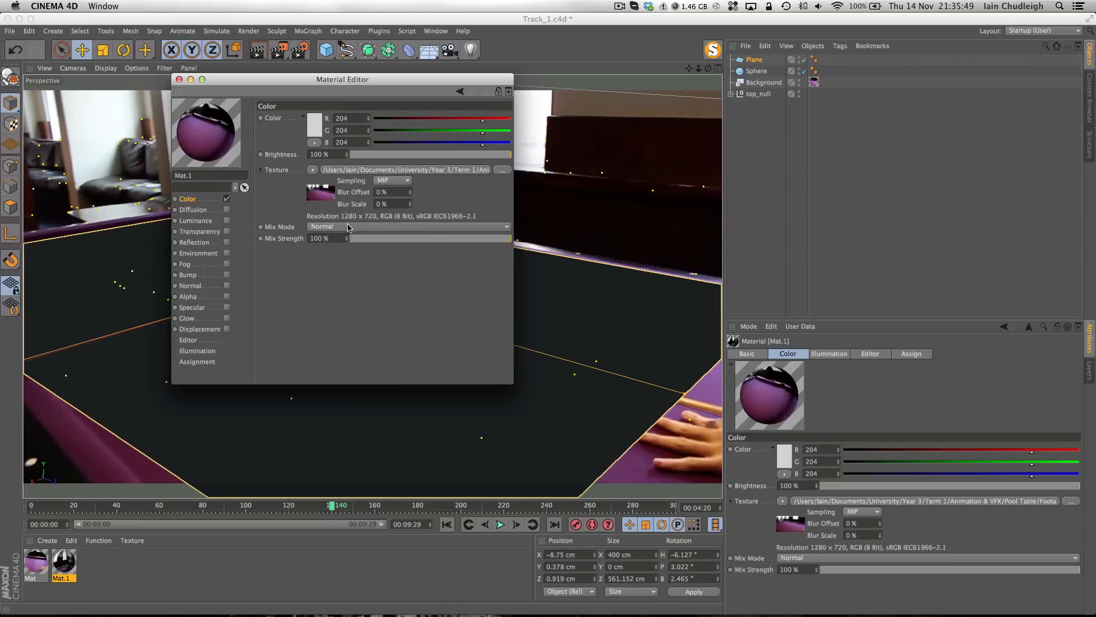
key("super+w")
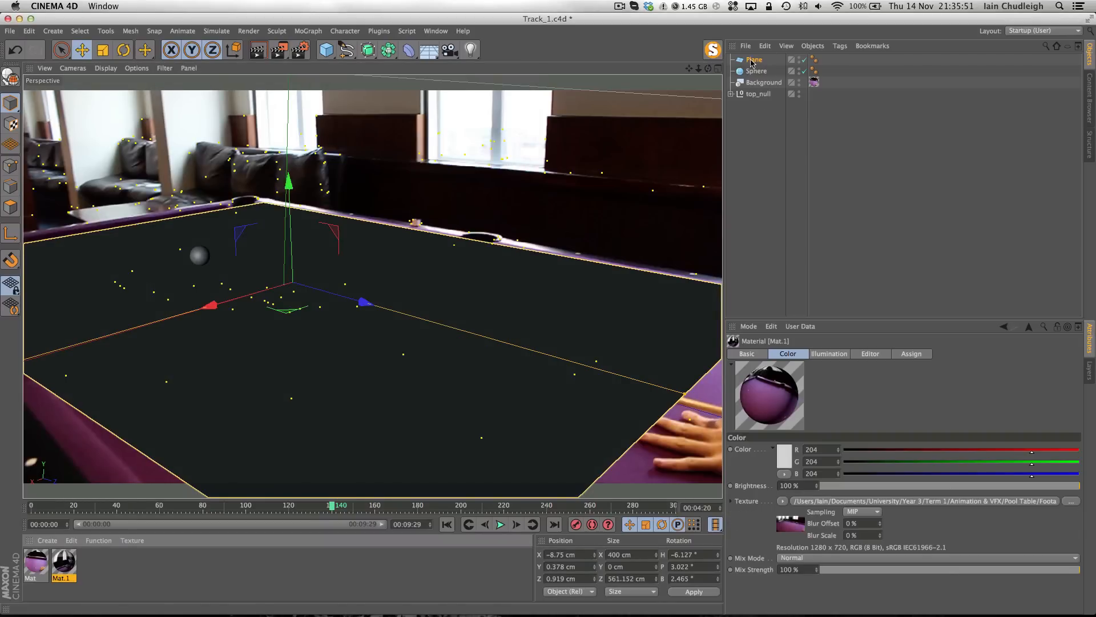
Apply the duplicate footage material to the plane and set its projection to Frontal
left_click_drag(751, 63, 752, 61)
left_click(825, 403)
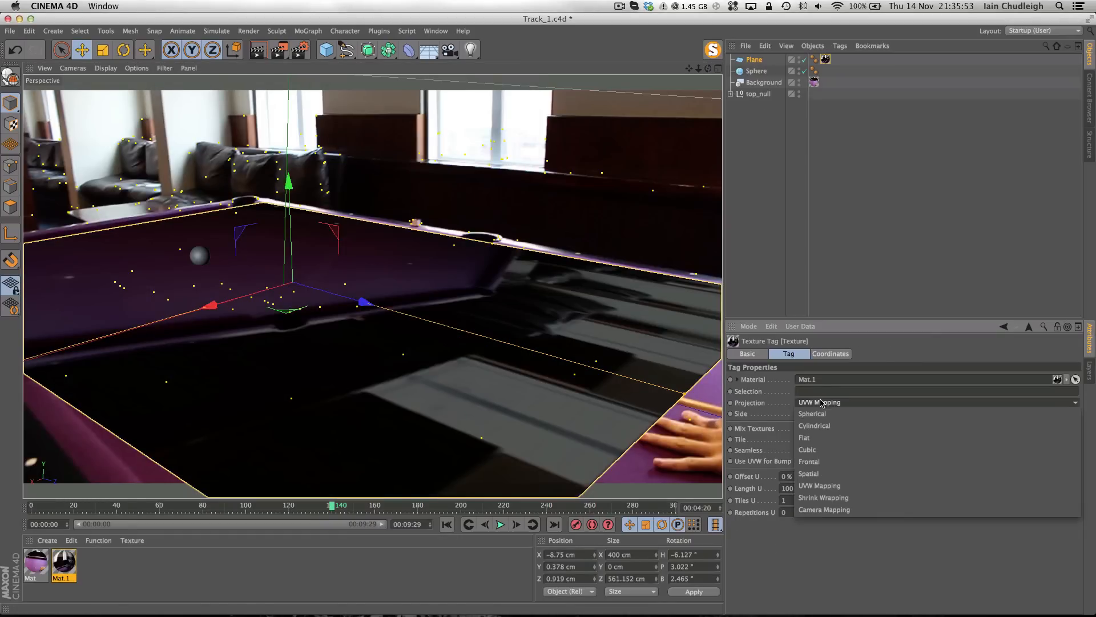
left_click(823, 461)
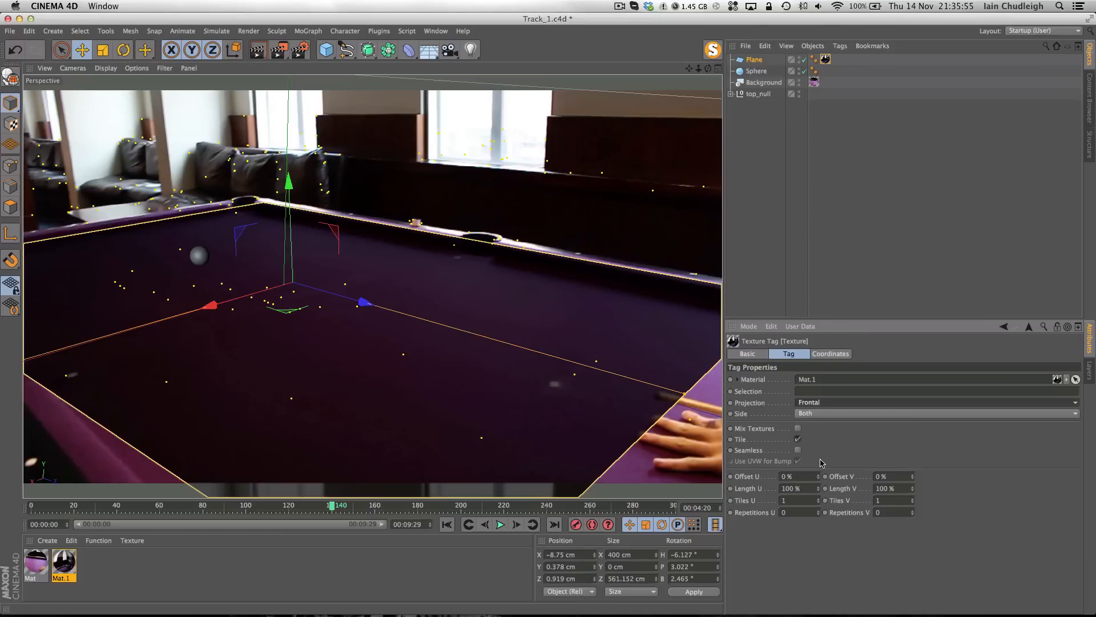
Add a Compositing tag to the plane and enable Compositing Background on it
right_click(754, 59)
mouse_move(799, 66)
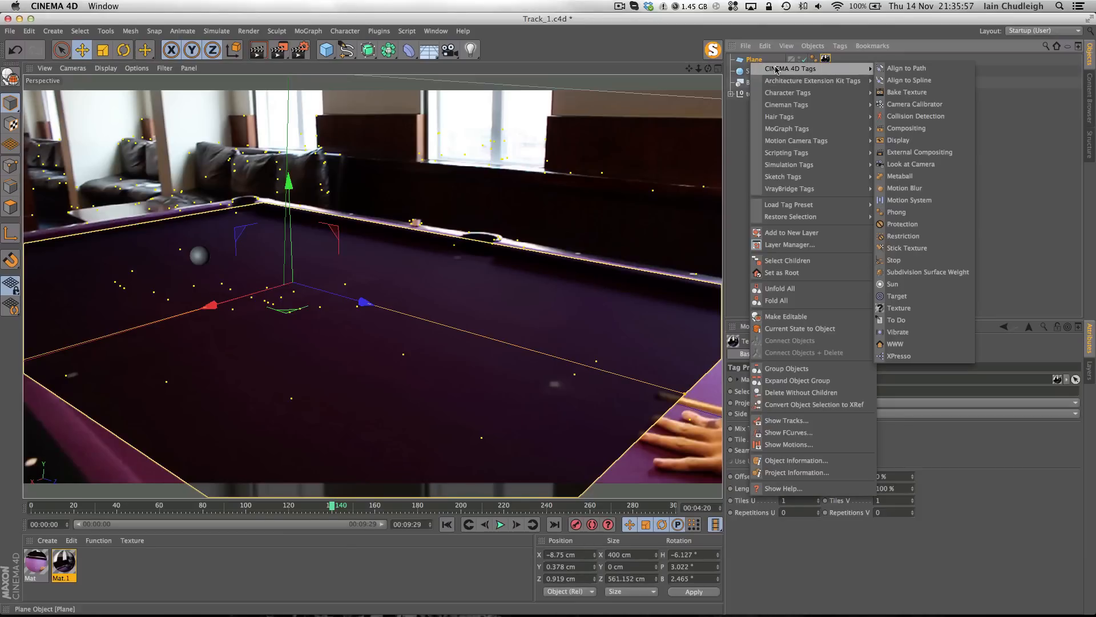
left_click(933, 130)
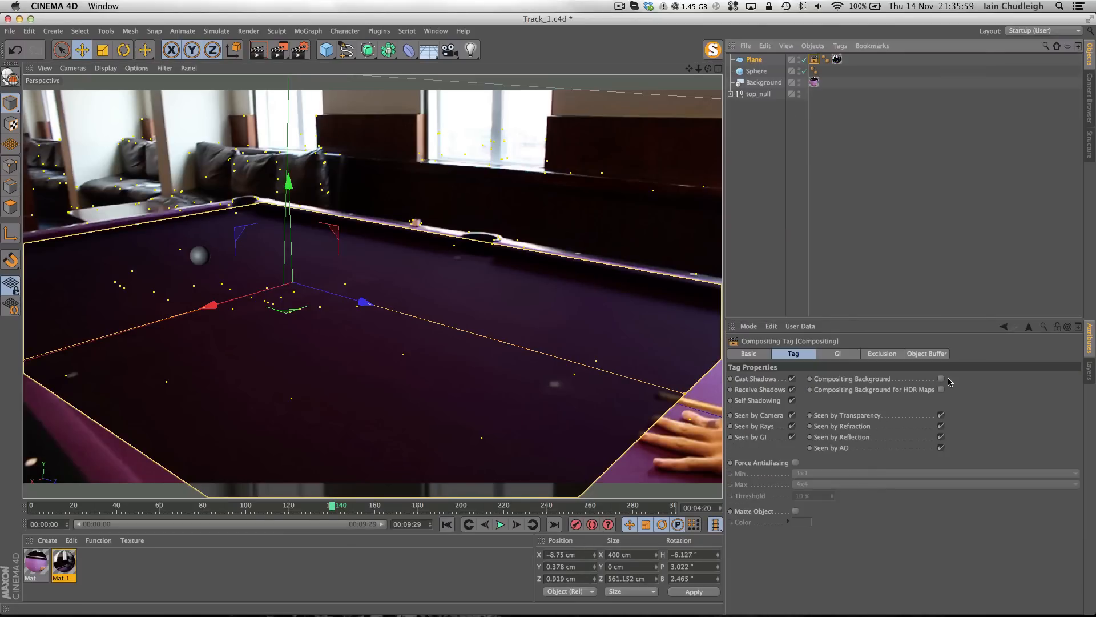
left_click(897, 294)
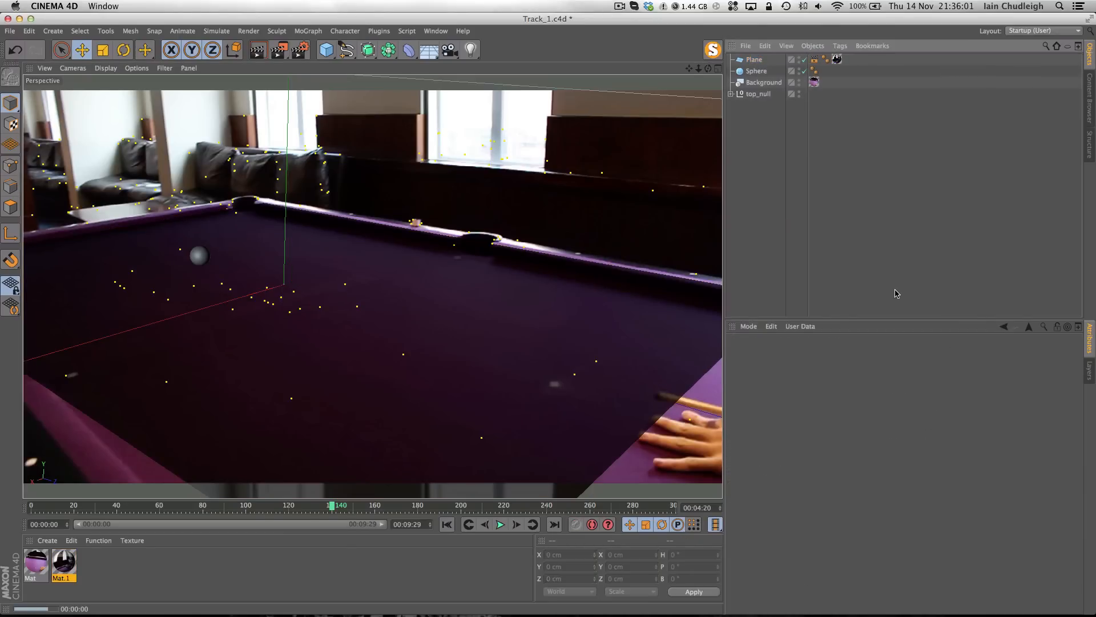
Add a light above the table at about X -54.7, Y 51.1, Z -73.2 cm and render the view
left_click(470, 49)
left_click_drag(362, 309, 288, 285)
left_click_drag(213, 207, 215, 145)
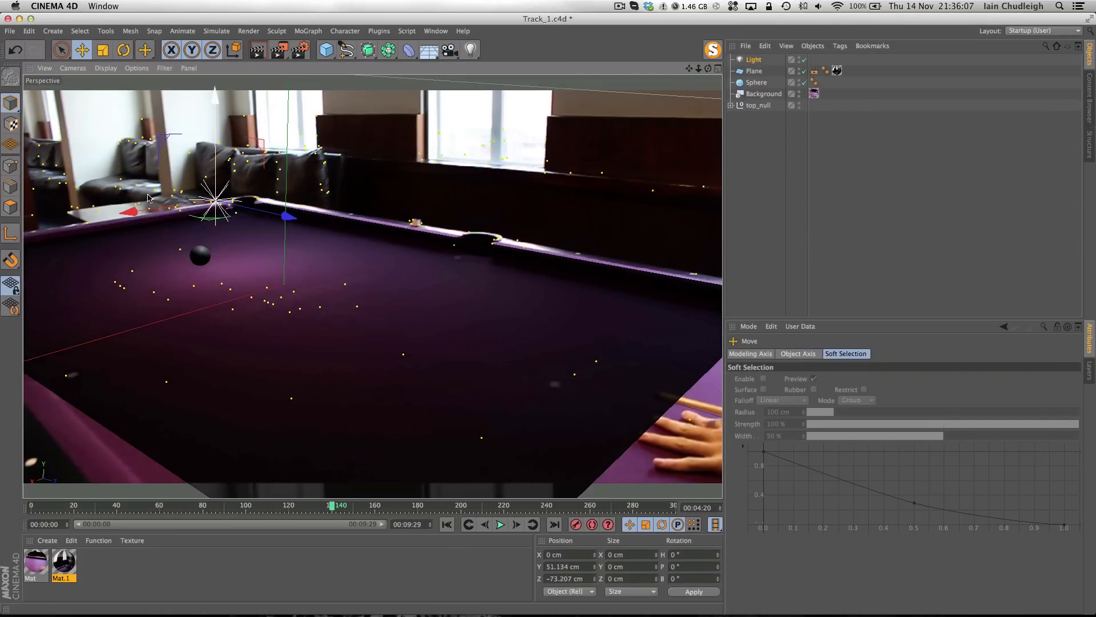
left_click_drag(134, 216, 221, 190)
key("ctrl+r")
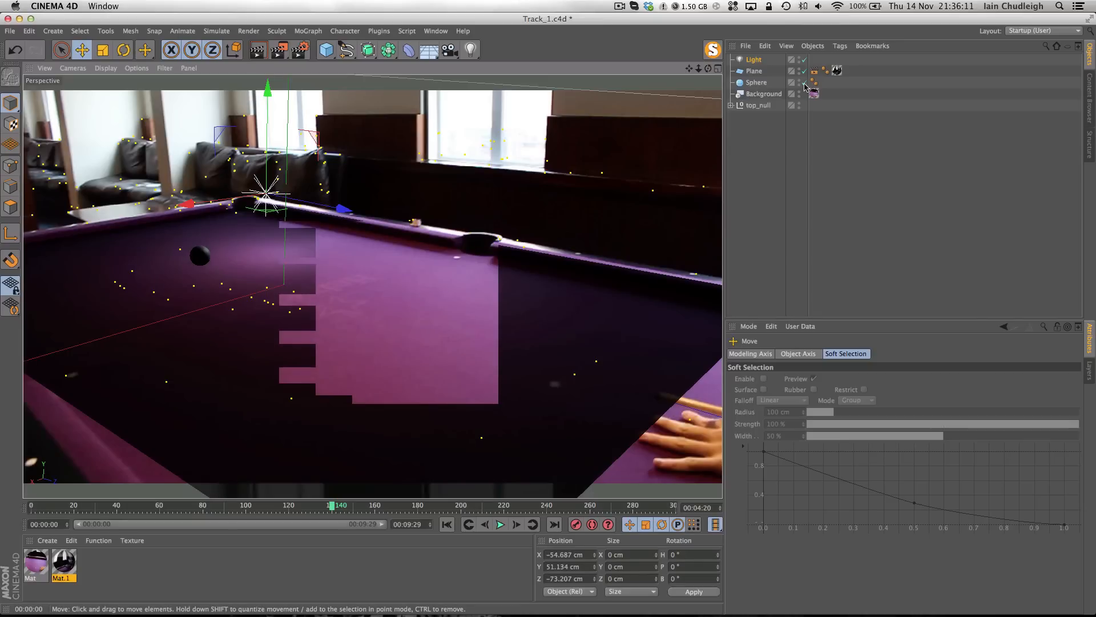
Set the light's shadow type to Shadow Maps (Soft) and render the view to check the sphere's shadow
left_click(754, 60)
left_click(784, 448)
left_click(799, 459)
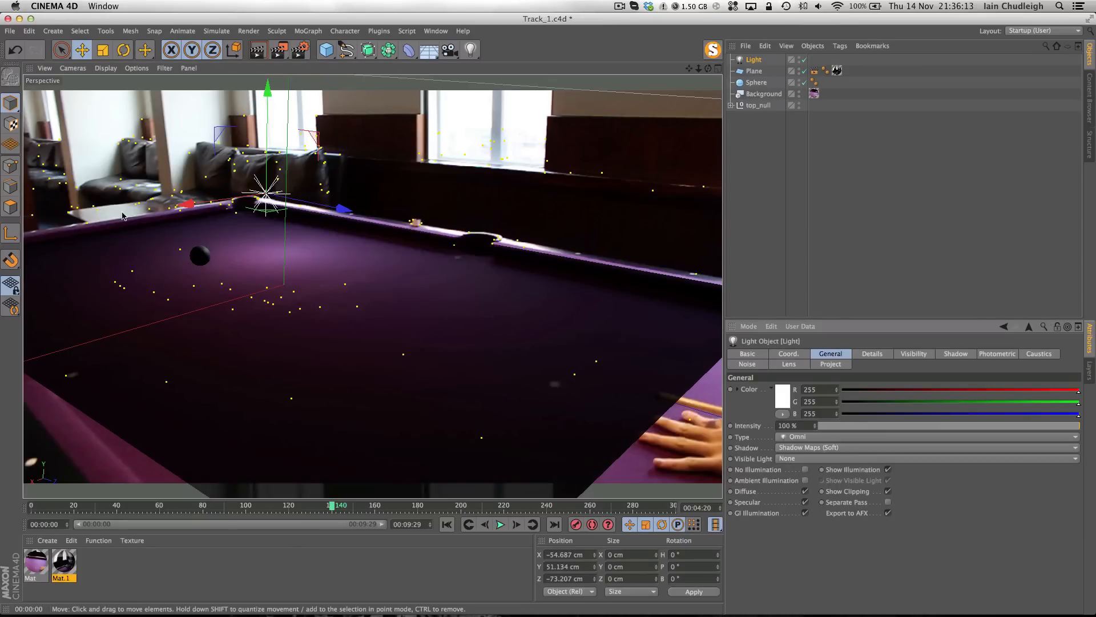
key("ctrl+r")
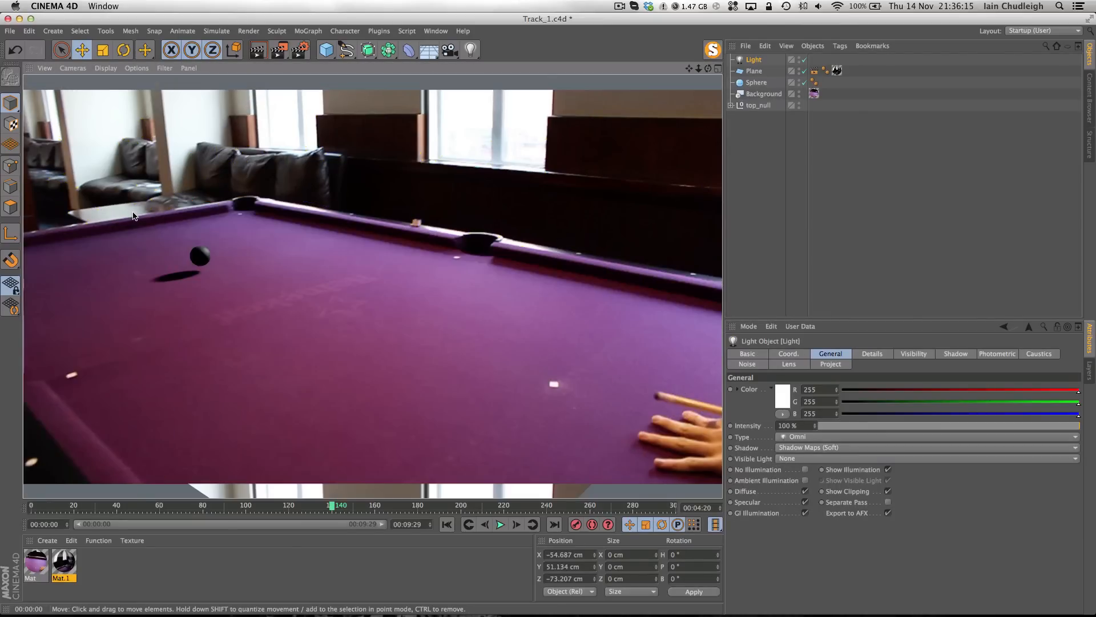
Lower the sphere onto the table plane to about Y 3.0 cm using the side view, and return to the full perspective view
left_click(750, 85)
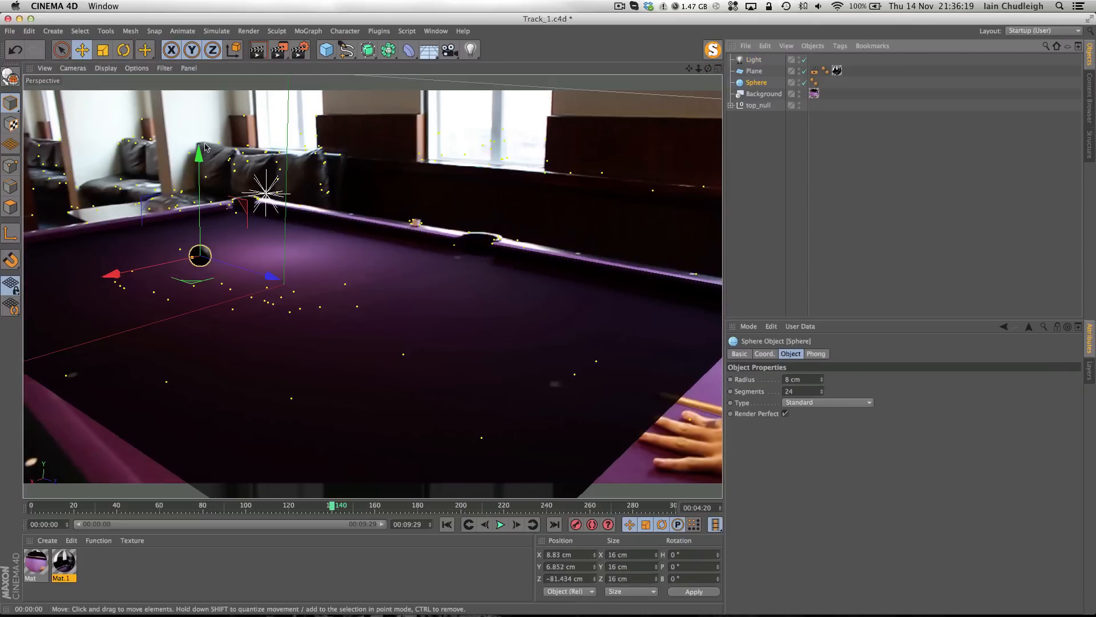
left_click(718, 68)
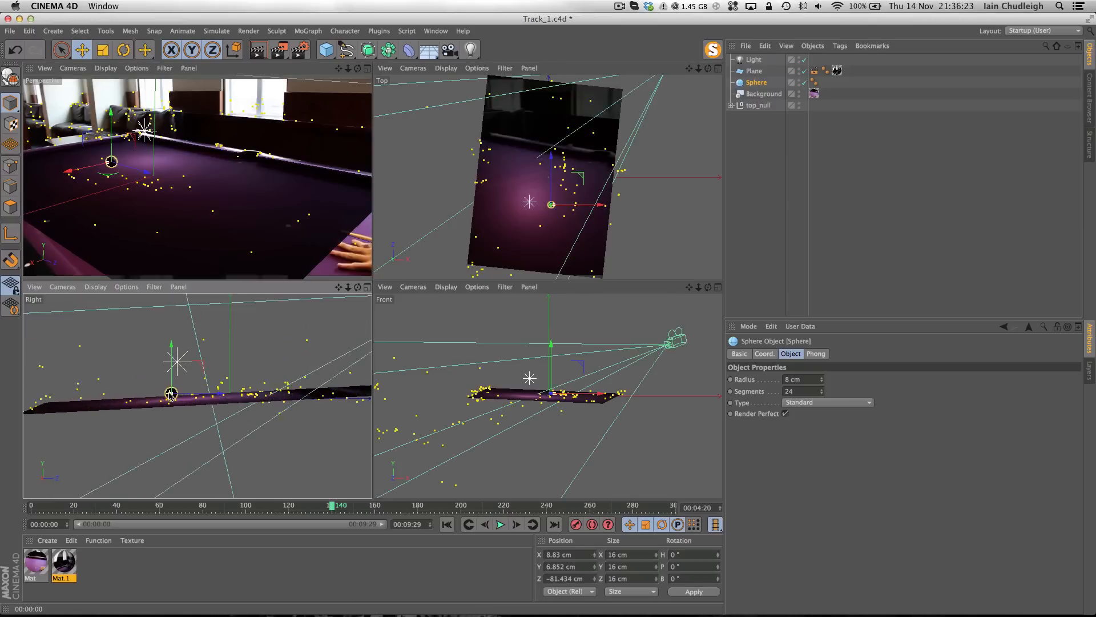
scroll(170, 393, "up", 8)
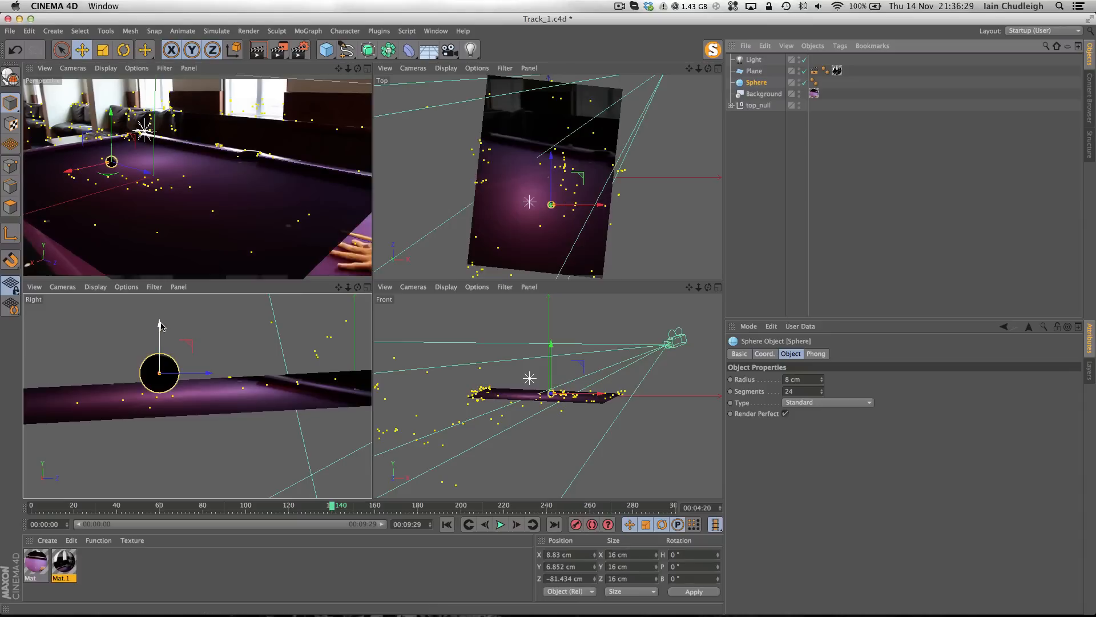
left_click_drag(159, 336, 160, 338)
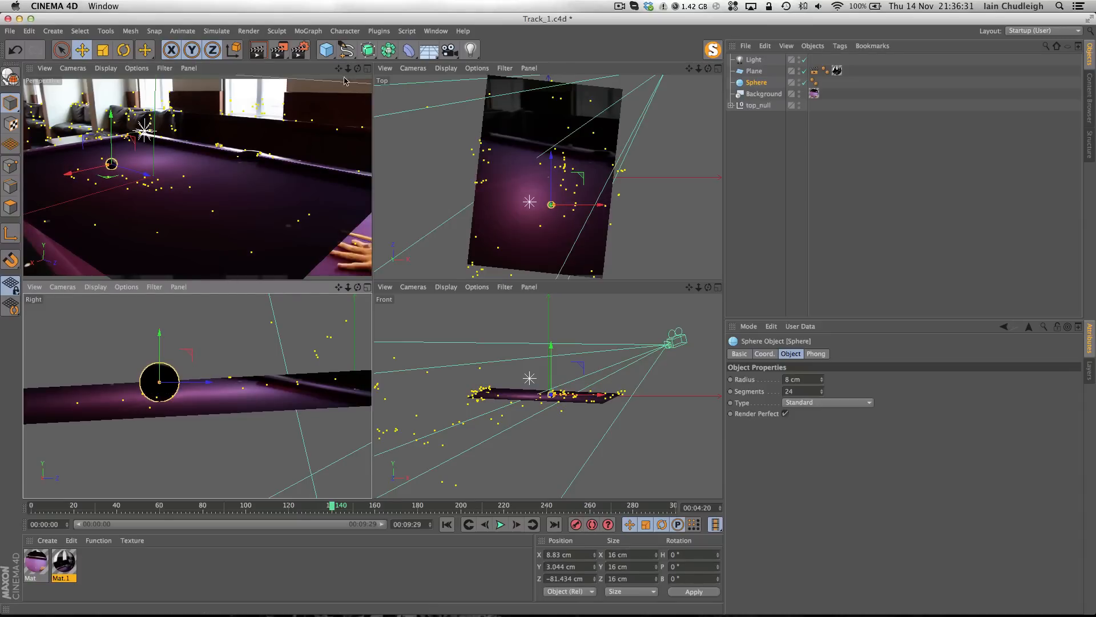
left_click(366, 67)
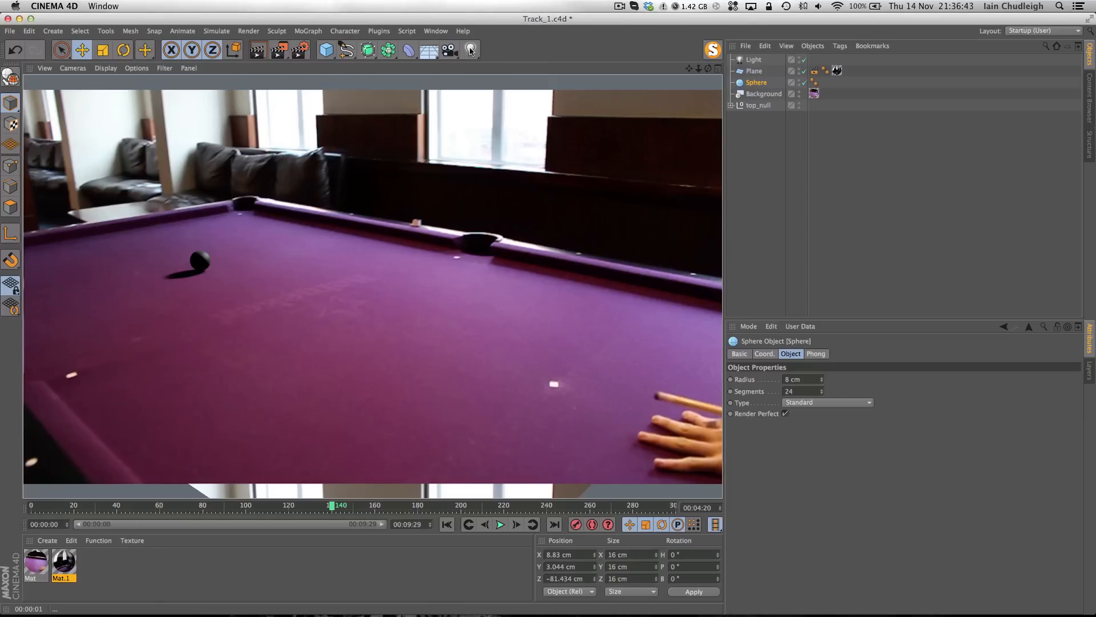
Add a Sky object and apply the original luminance footage material to it
left_click(429, 50)
left_click(507, 85)
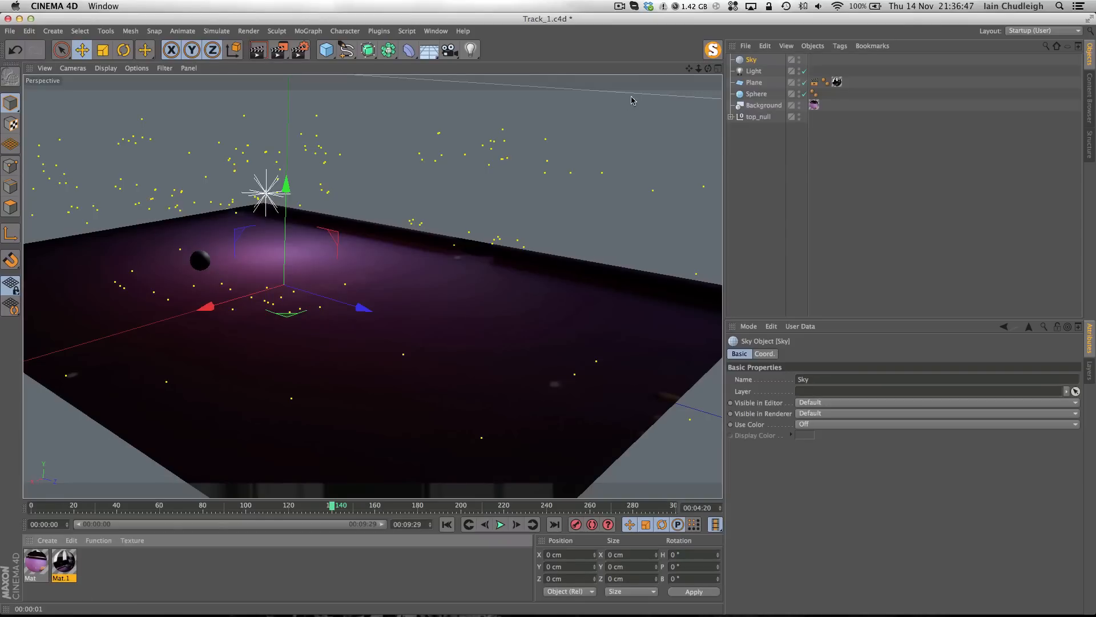
left_click_drag(746, 59, 748, 60)
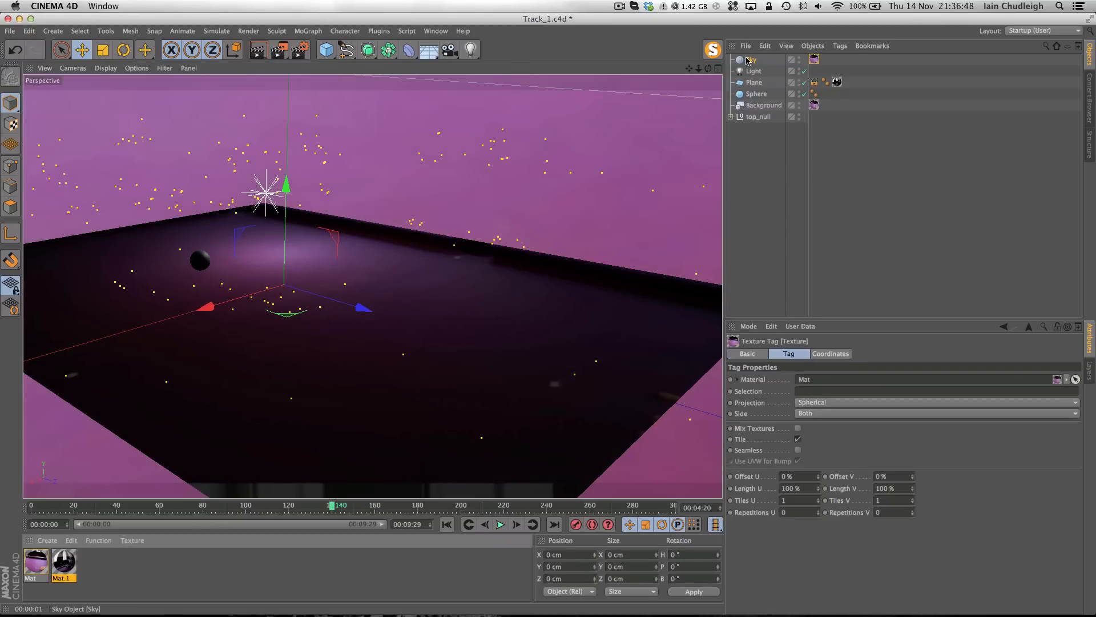
Add a Compositing tag to the Sky object and disable its Seen by Camera option
right_click(789, 65)
mouse_move(789, 65)
left_click(907, 101)
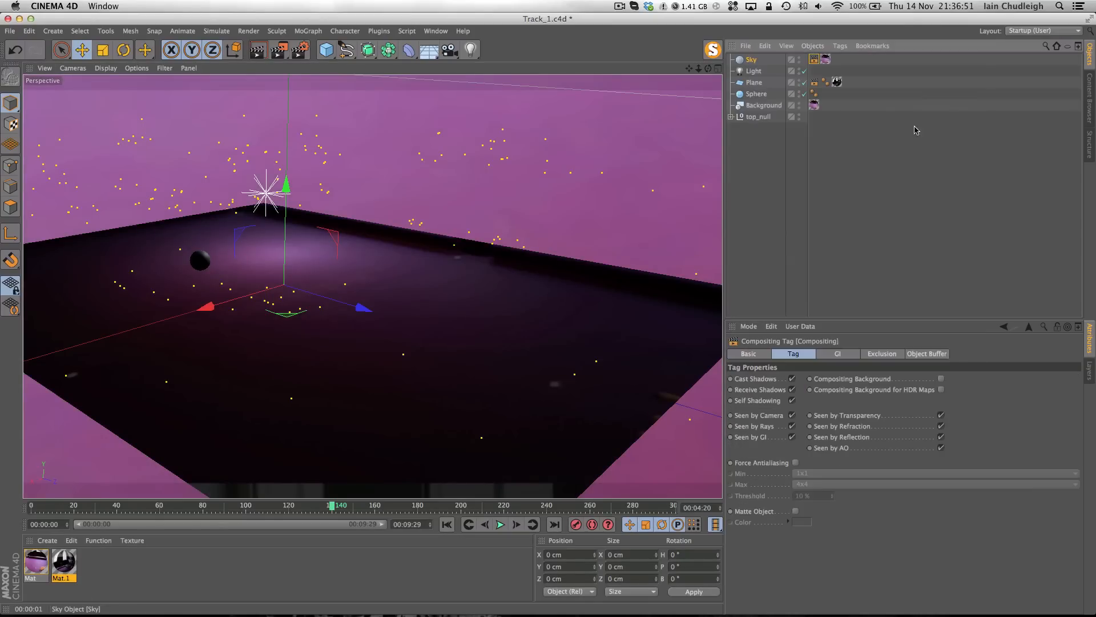
left_click(791, 415)
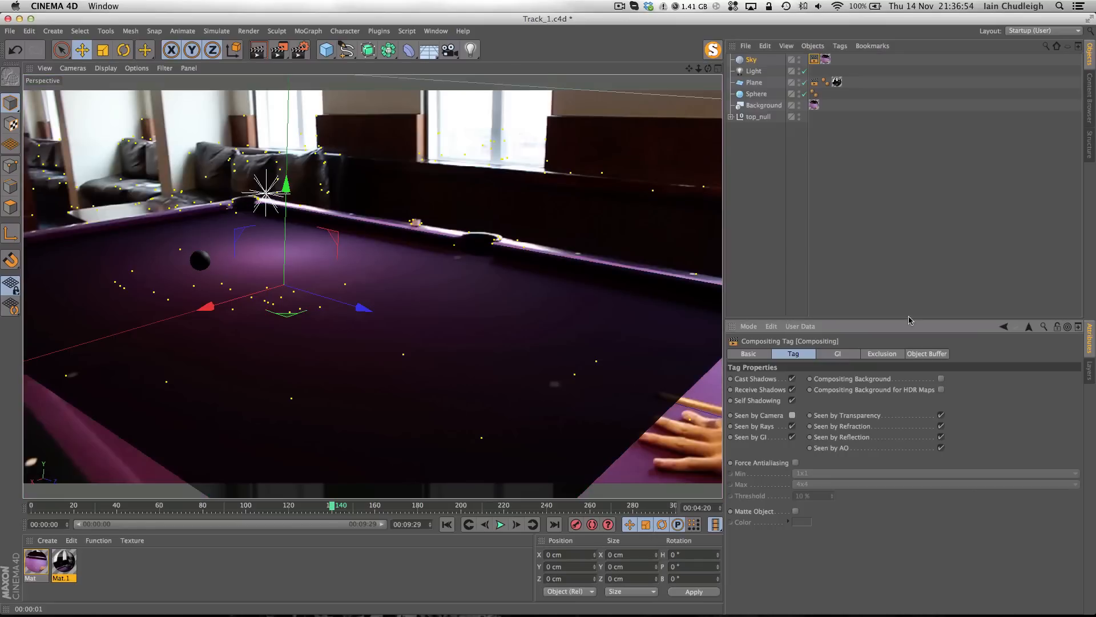
Switch the scene's renderer from Standard to Physical and render the view
left_click(308, 53)
right_click(94, 179)
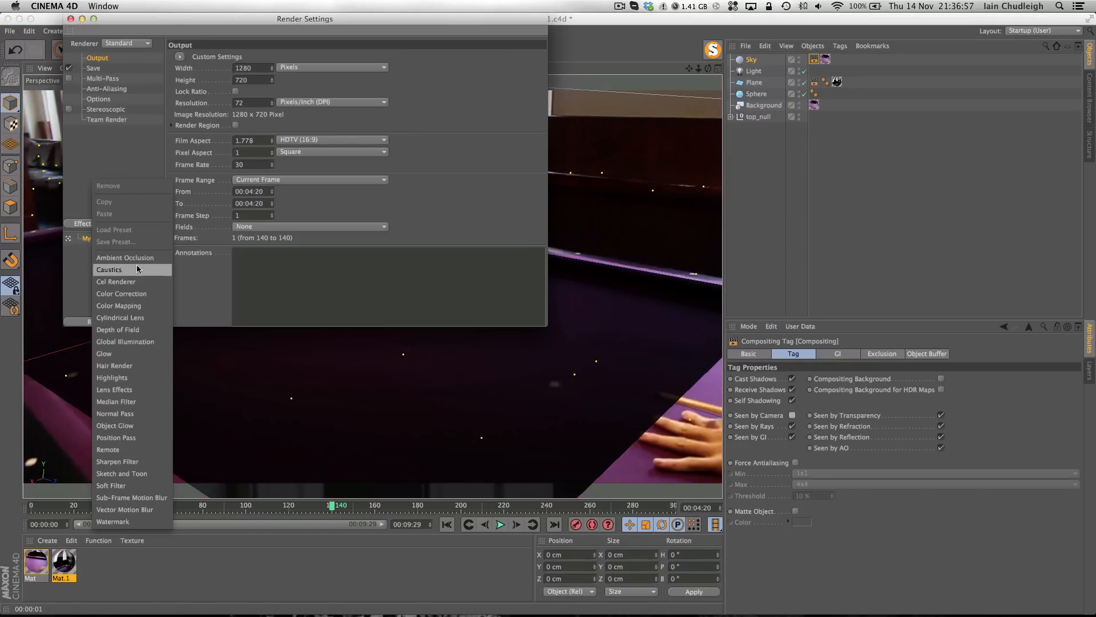
left_click(114, 42)
left_click(123, 41)
left_click(121, 69)
key("super+w")
key("super+r")
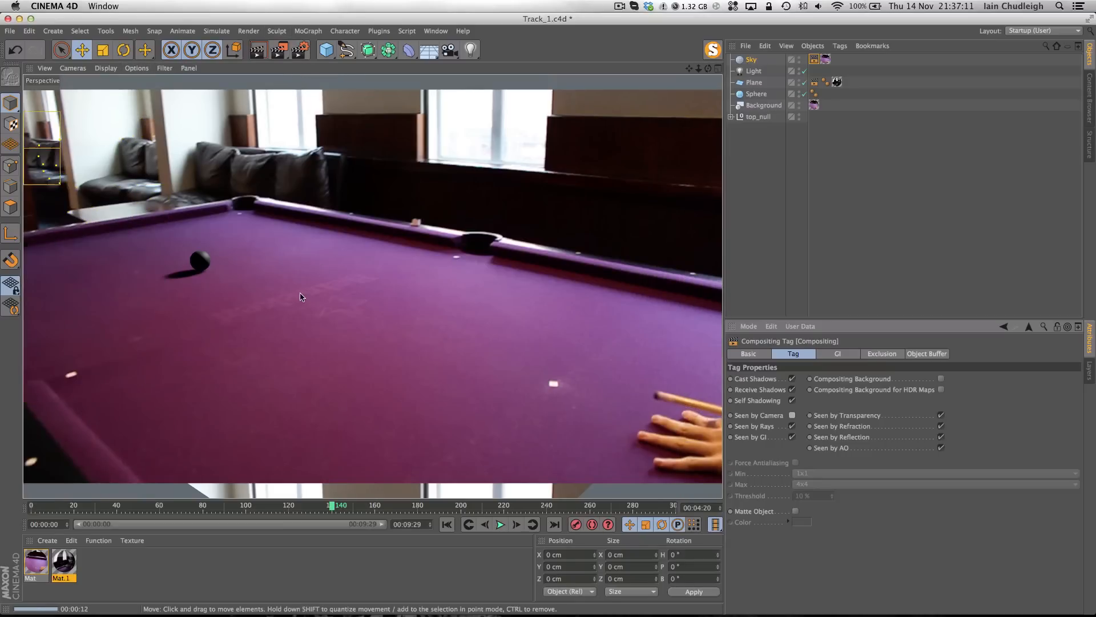
Review the Physical renderer's basic and advanced settings, and scrub the timeline to frame 122
left_click(299, 50)
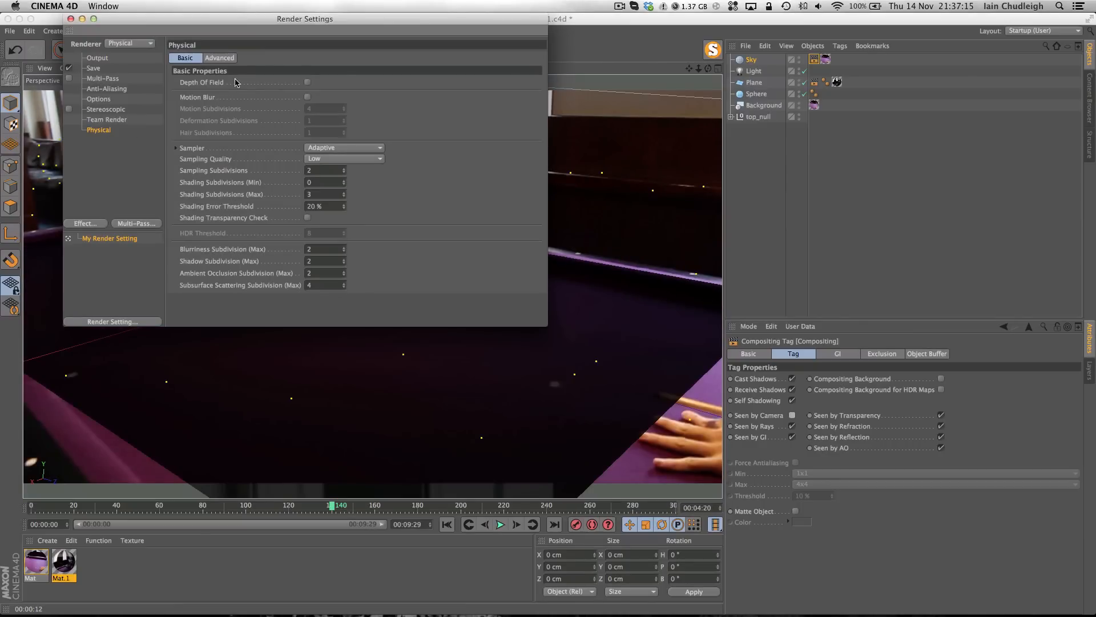
left_click(224, 58)
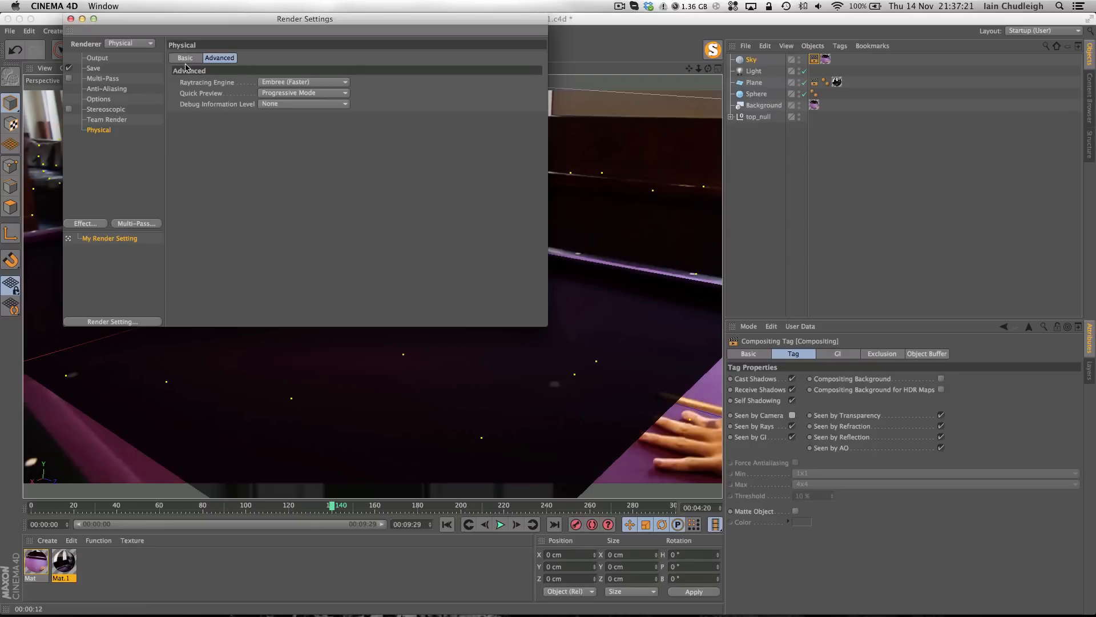
key("super+w")
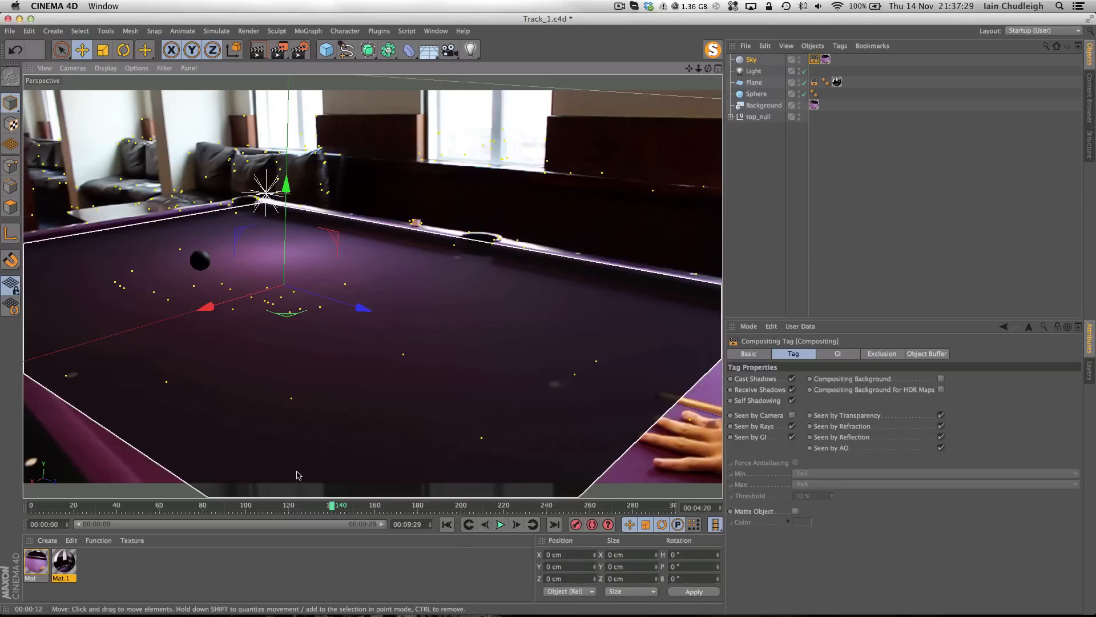
left_click(214, 506)
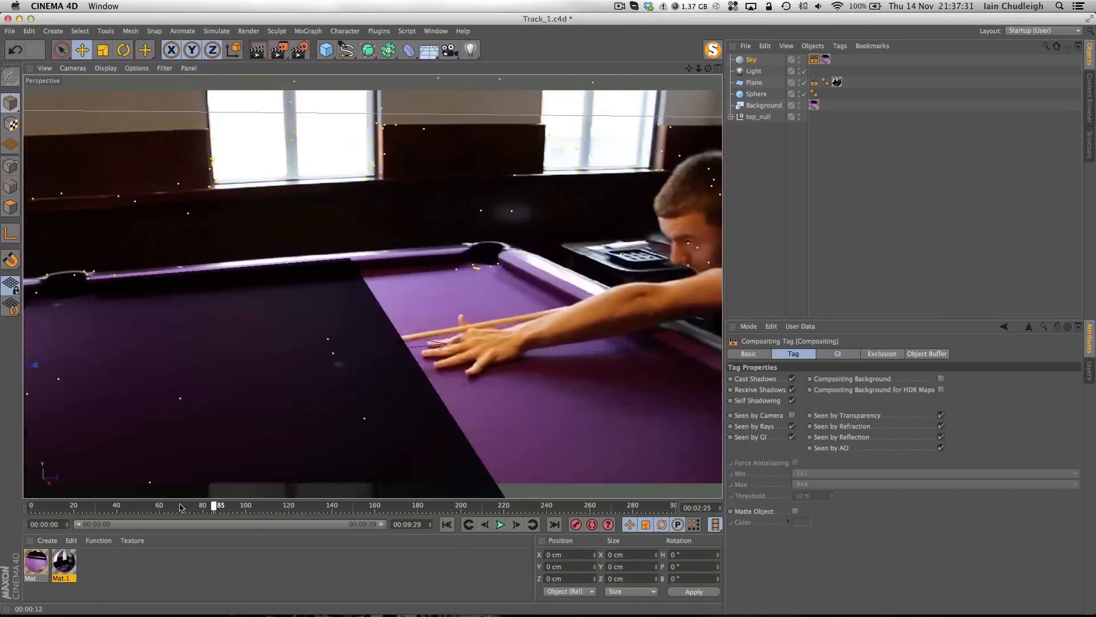
left_click_drag(180, 507, 294, 509)
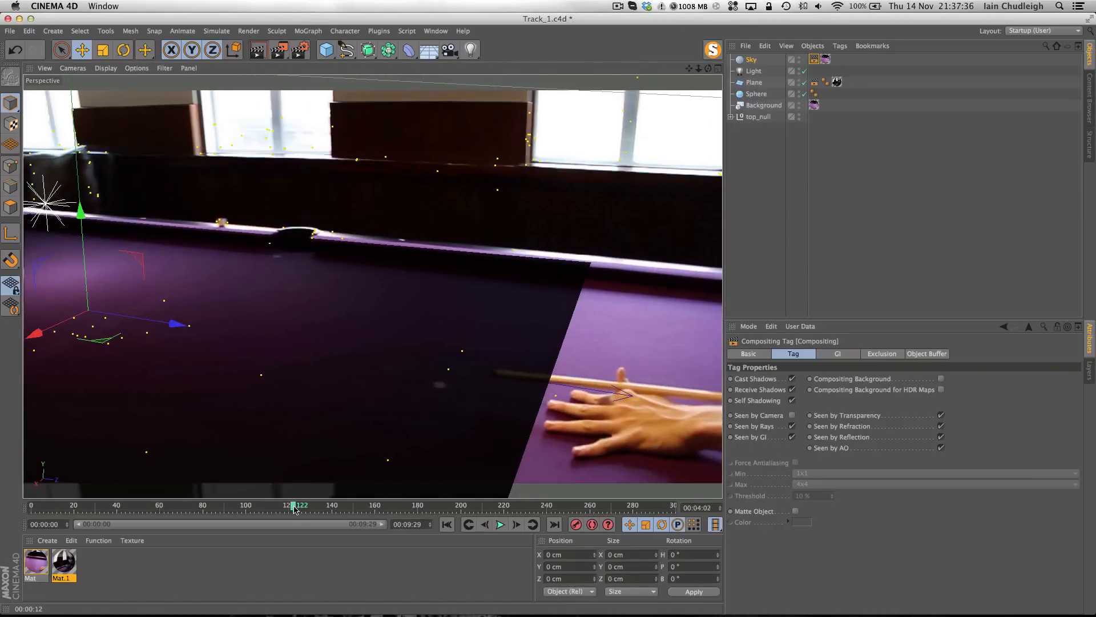
Open the Relit.c4d scene from the Pool Table project's Footage folder
left_click(9, 32)
mouse_move(59, 231)
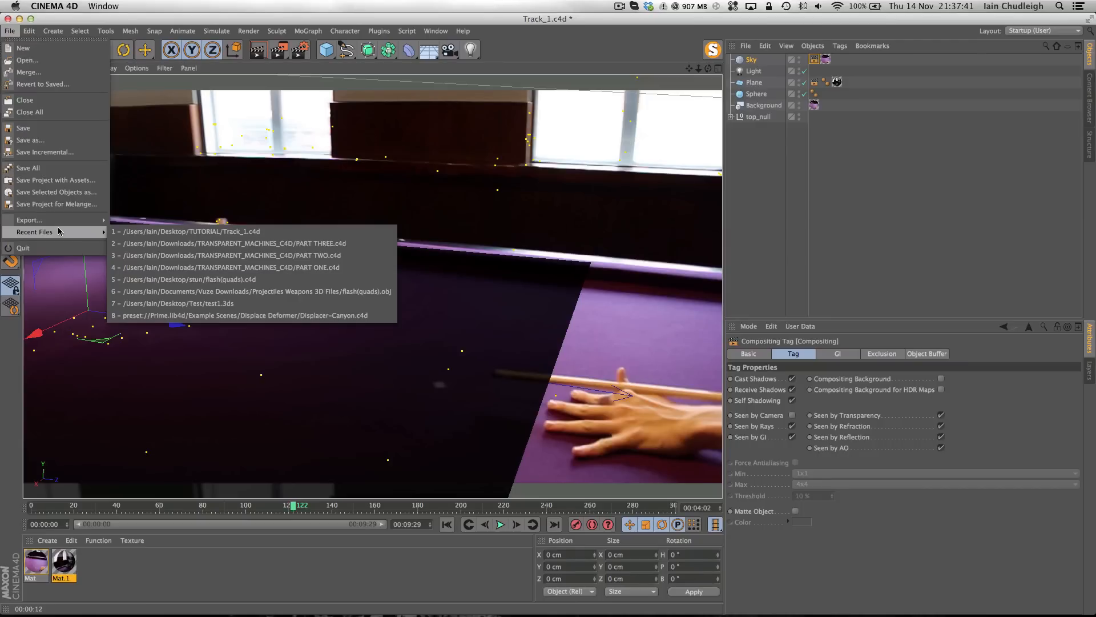
left_click(27, 60)
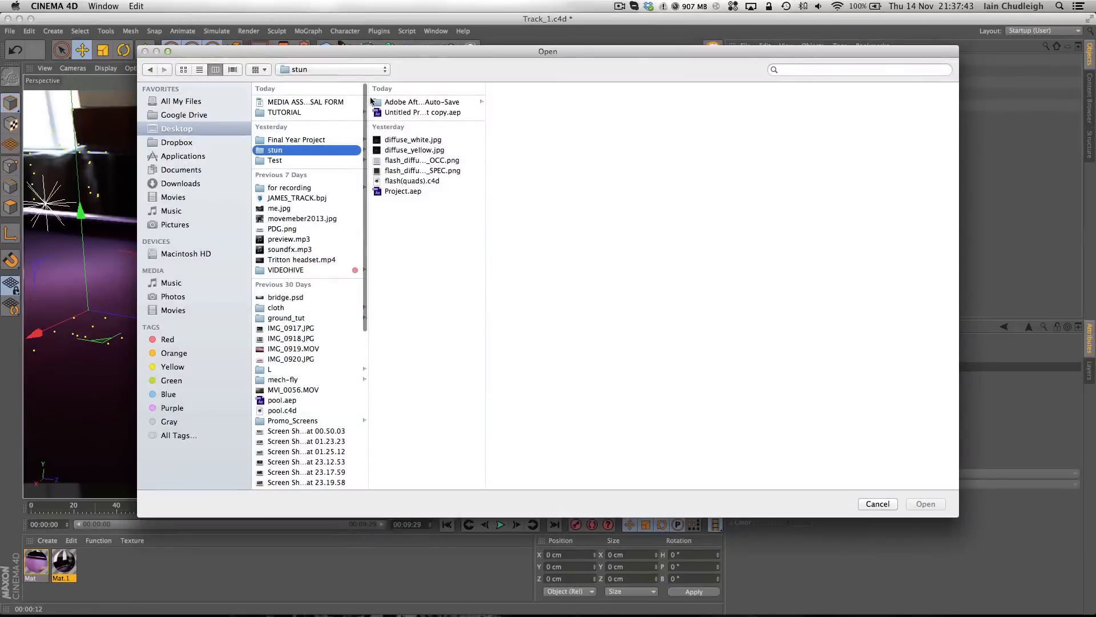
left_click(300, 69)
left_click(492, 180)
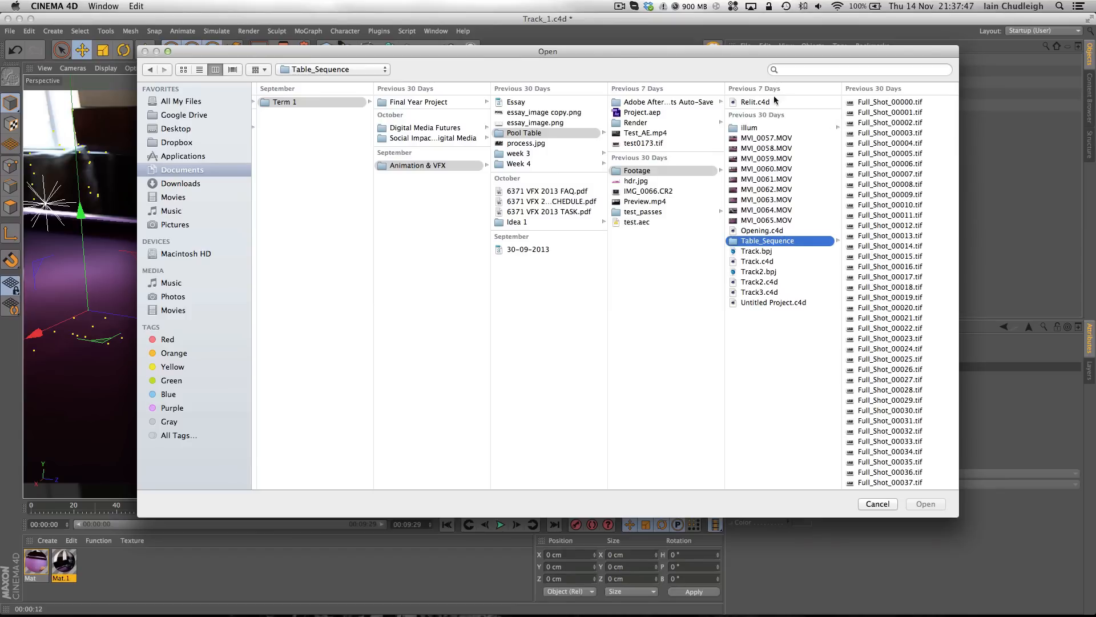
left_click(748, 102)
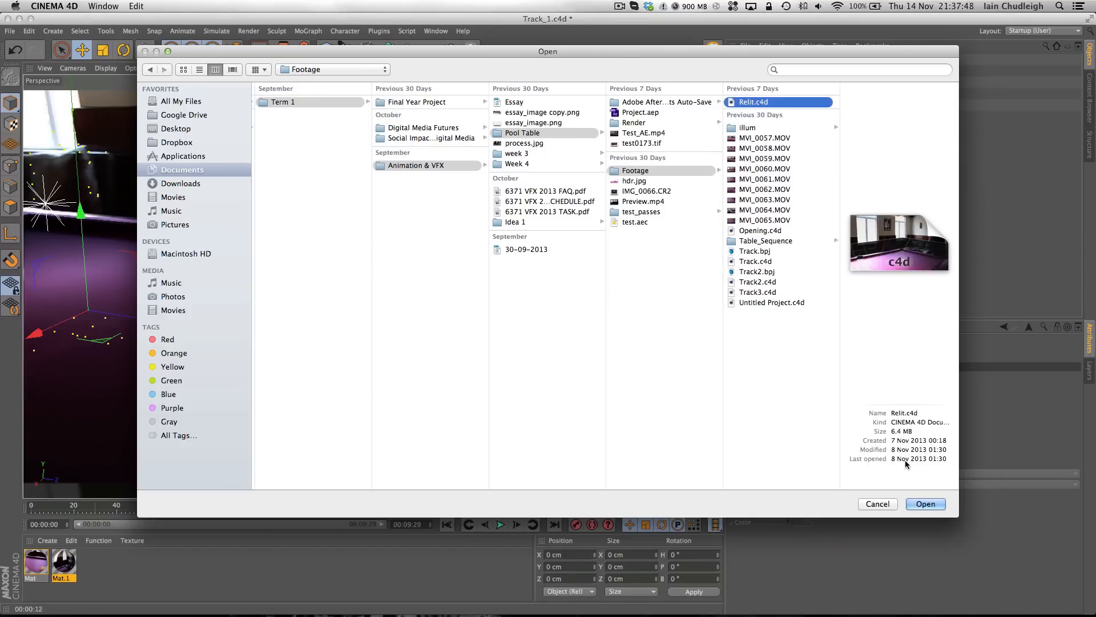
left_click(930, 502)
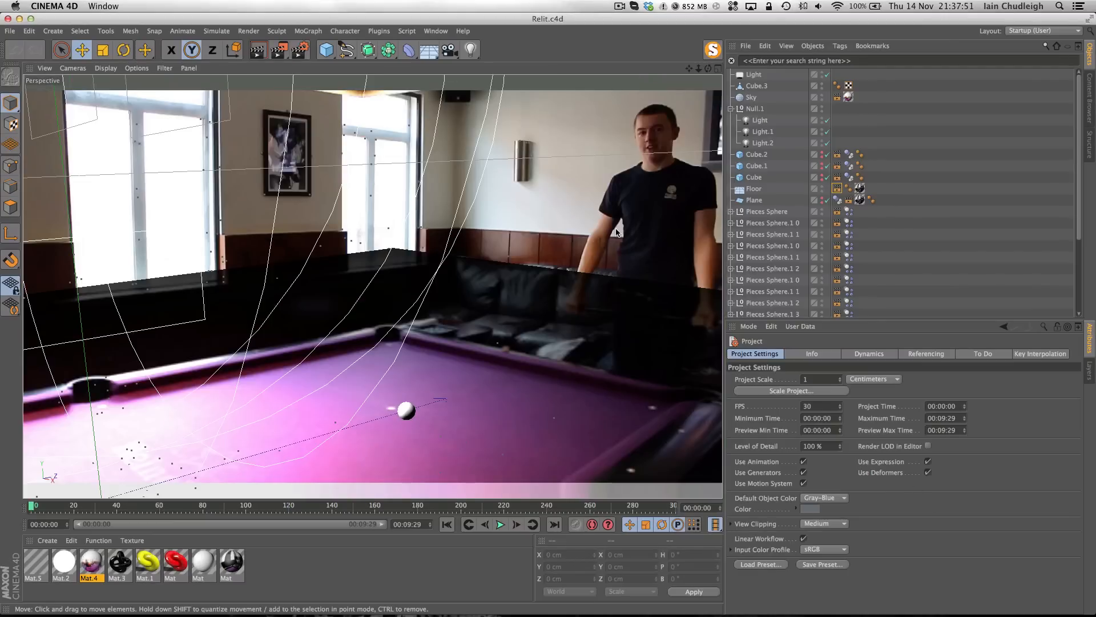
Scrub the timeline to frame 161 and render the view of the racked balls
left_click_drag(35, 505, 376, 508)
key("ctrl+r")
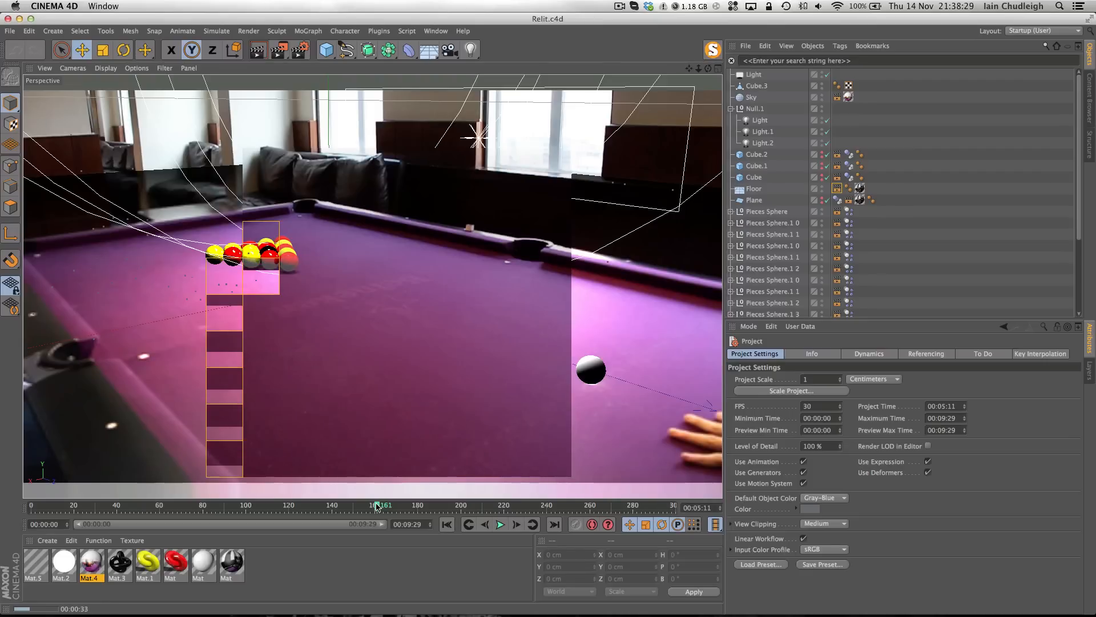
Examine the scene's render save settings, including the regular image, multi-pass image and compositing project file options
left_click(309, 48)
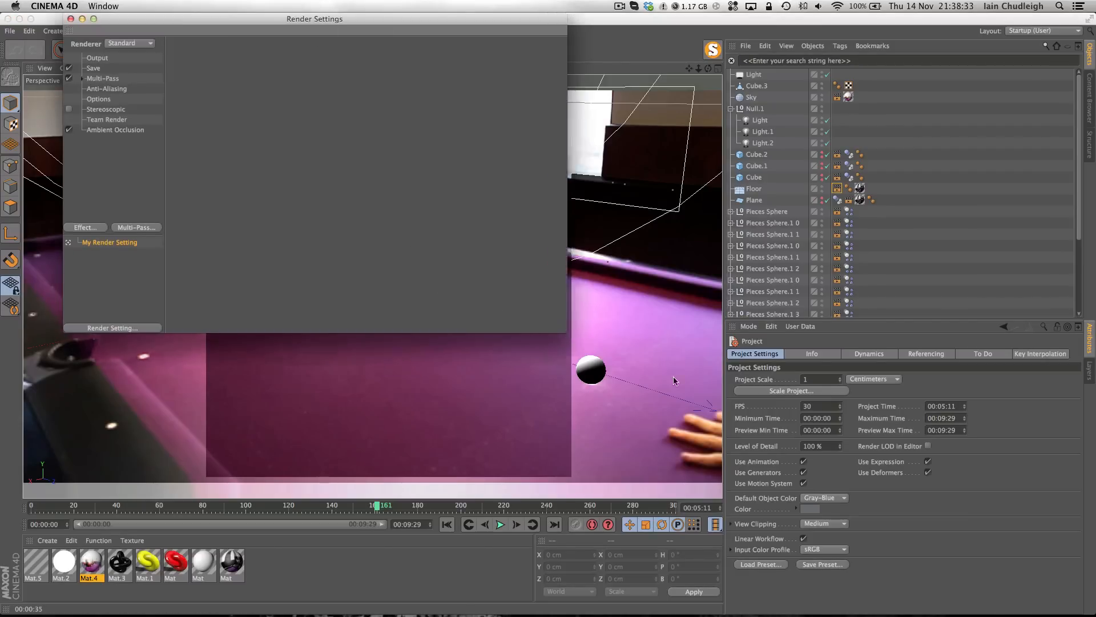
left_click_drag(566, 332, 1014, 504)
left_click(82, 79)
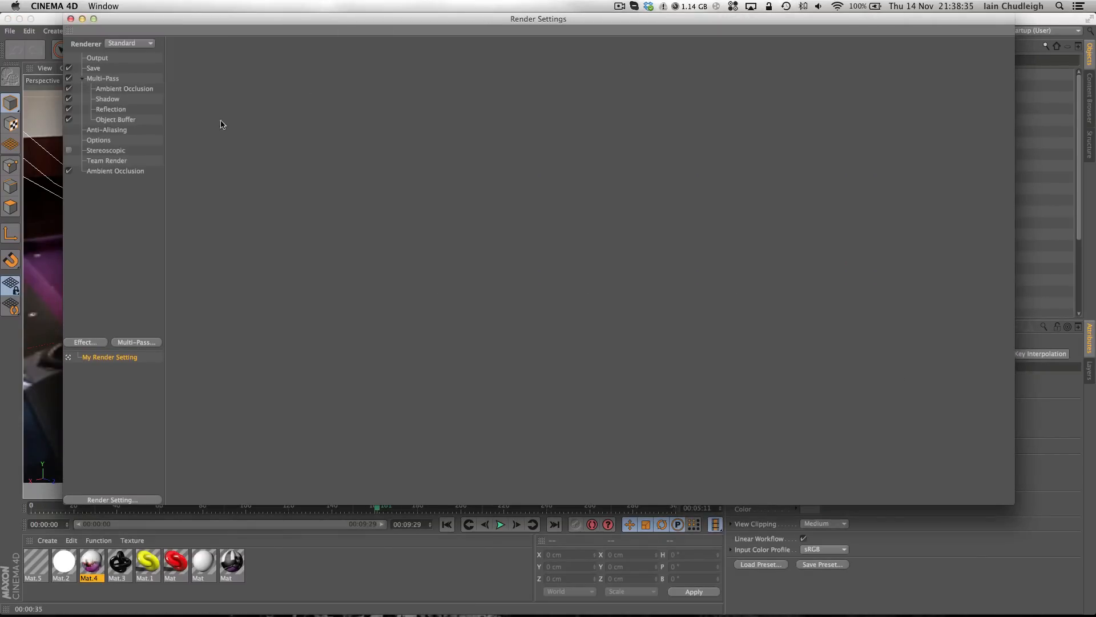
left_click(93, 67)
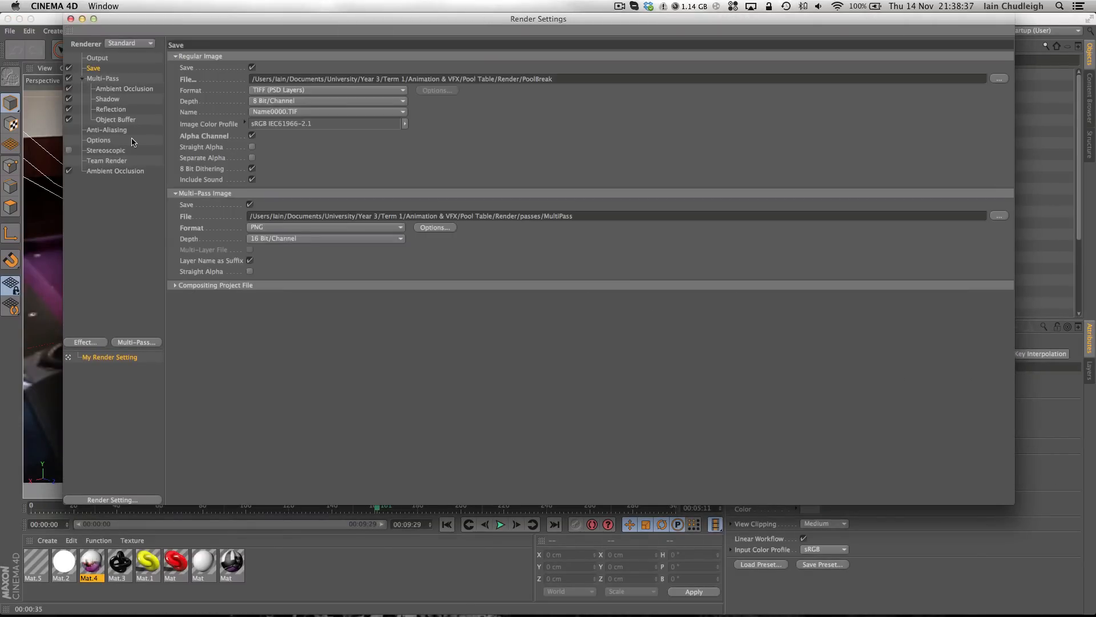
left_click(201, 288)
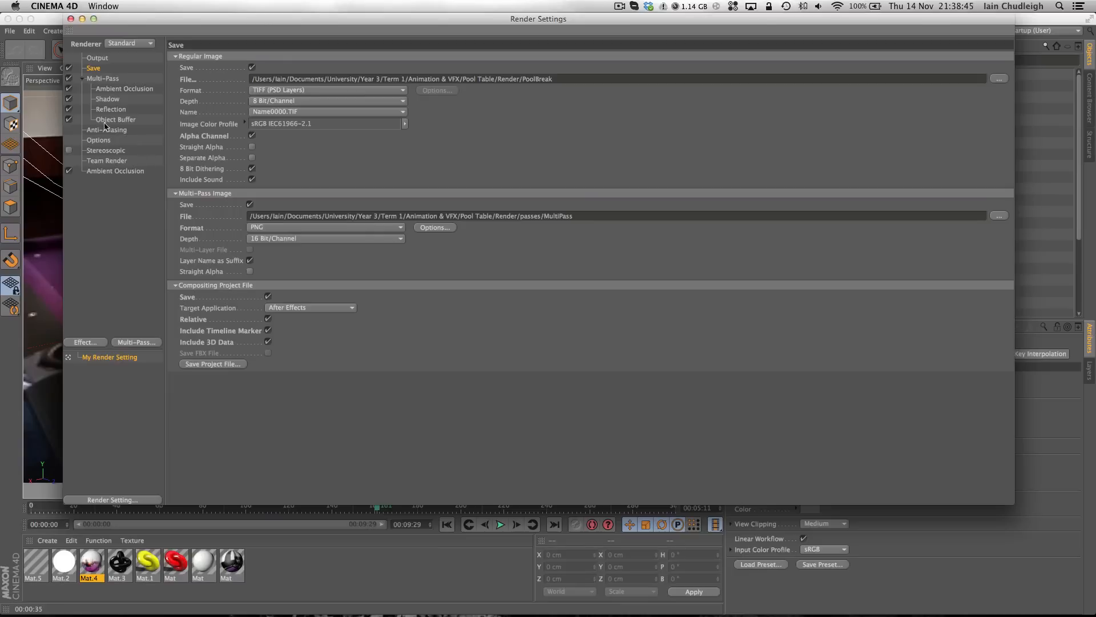
Review the Ambient Occlusion, Shadow and Object Buffer multi-pass entries, and close the render settings
left_click(104, 79)
left_click(120, 88)
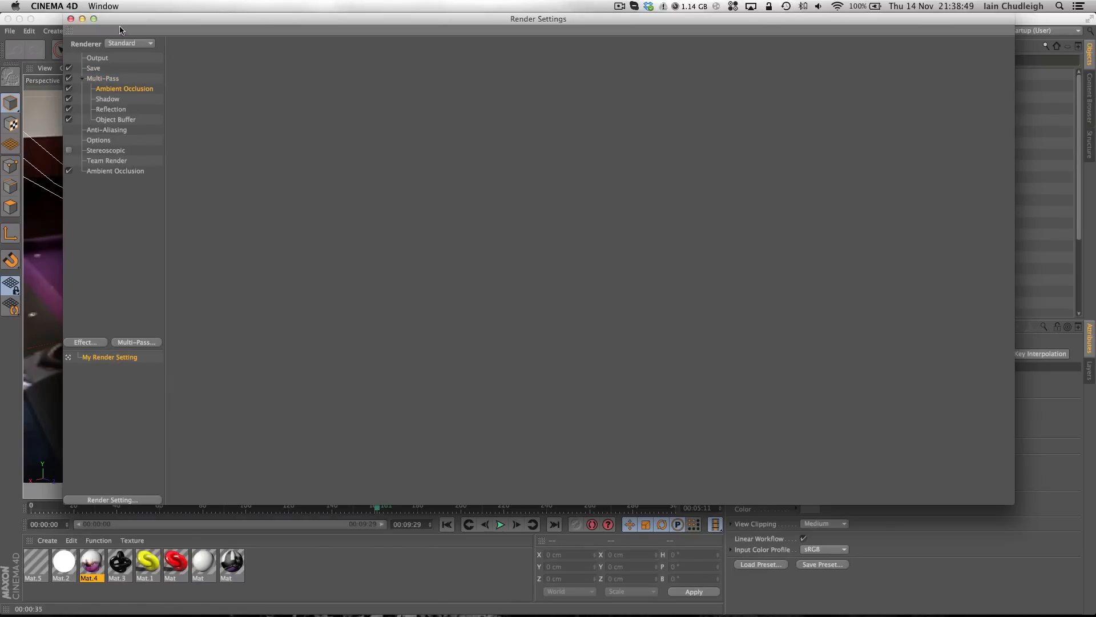
left_click_drag(120, 30, 666, 48)
left_click(652, 119)
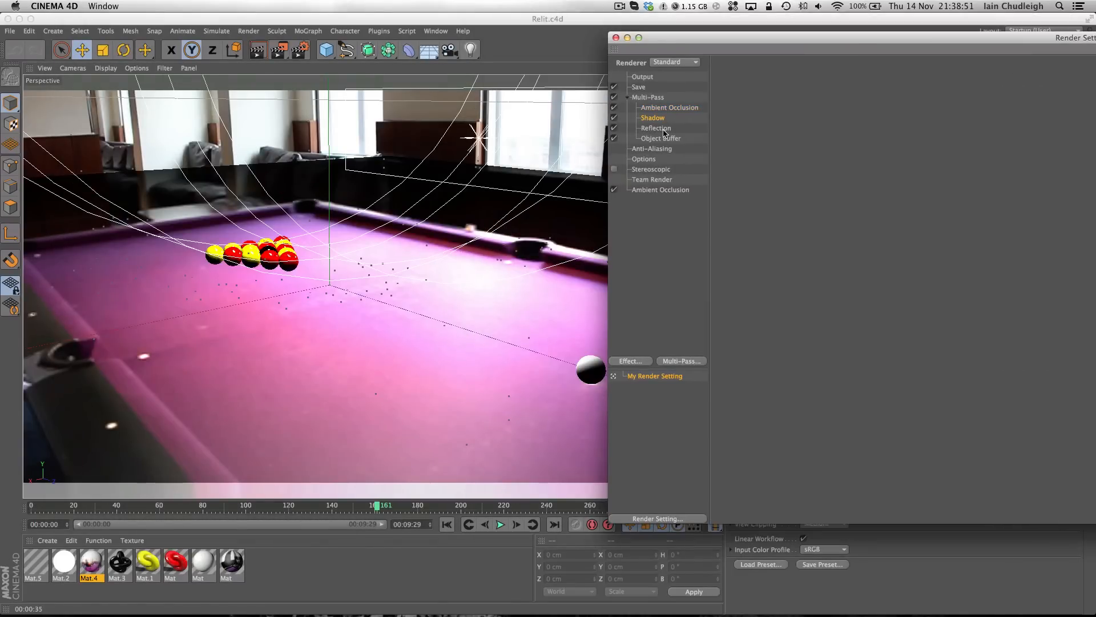
left_click(660, 139)
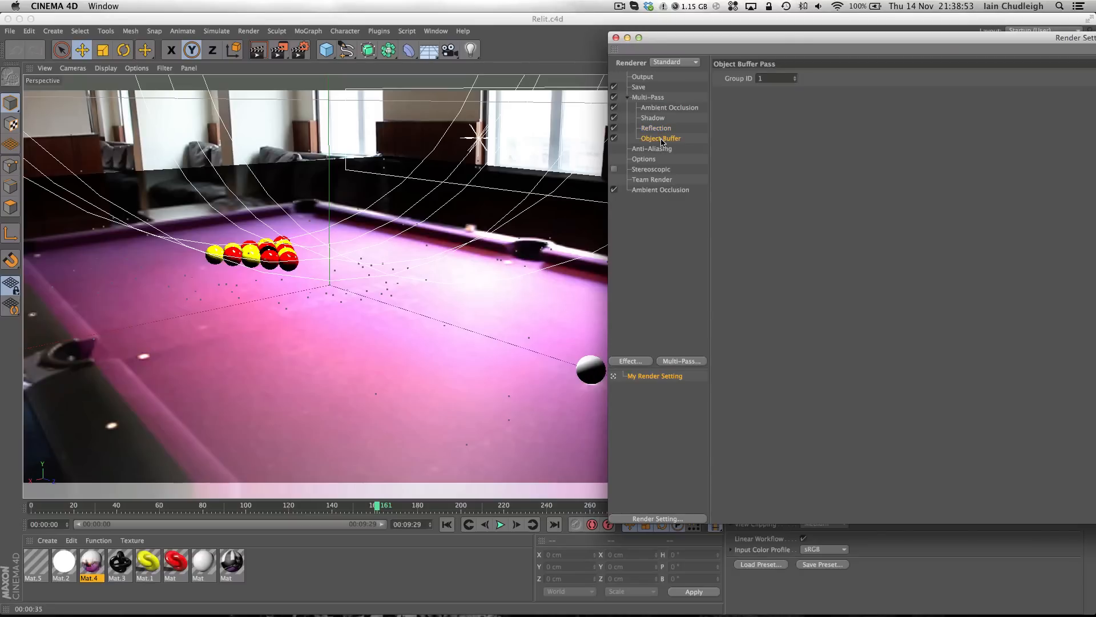
left_click(615, 38)
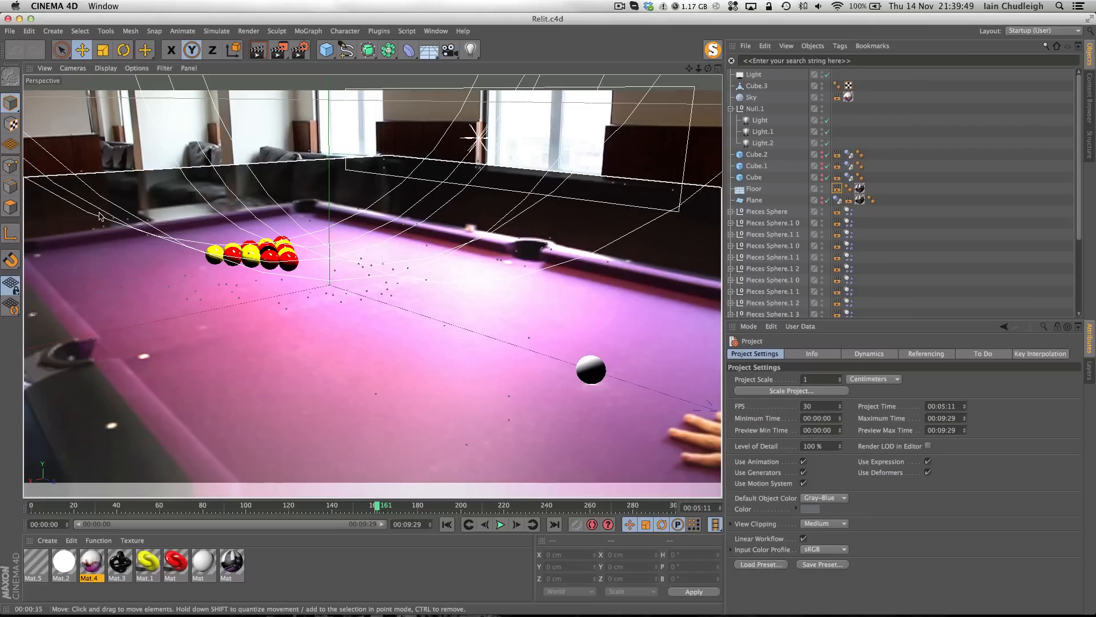
Scrub the timeline to frame 268 to view the racked balls up close
left_click(1011, 224)
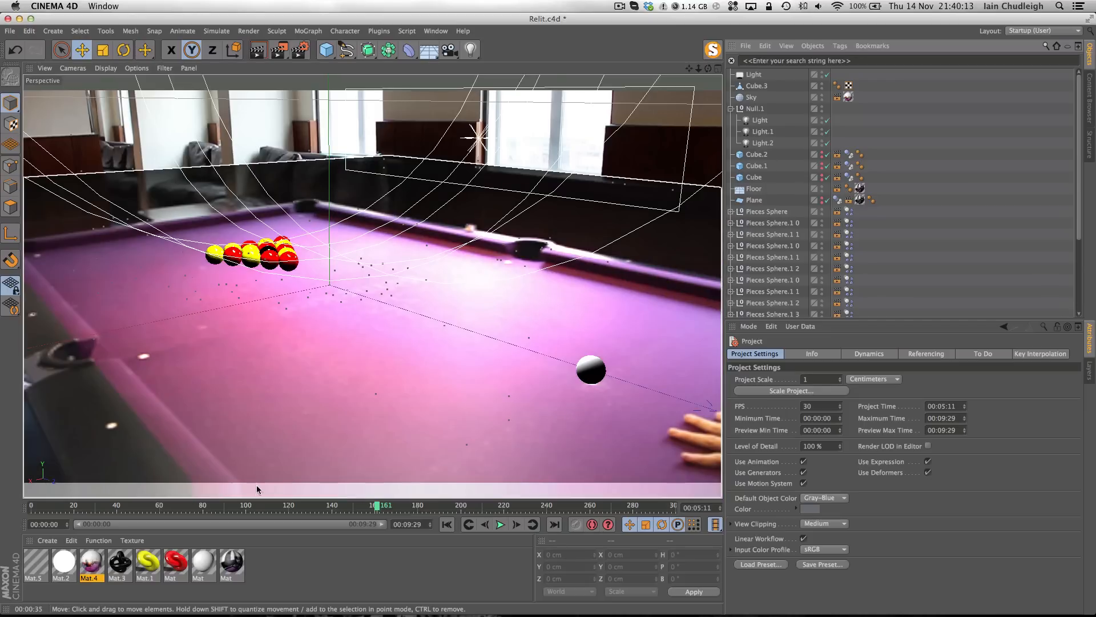
left_click(95, 505)
left_click_drag(82, 522, 606, 577)
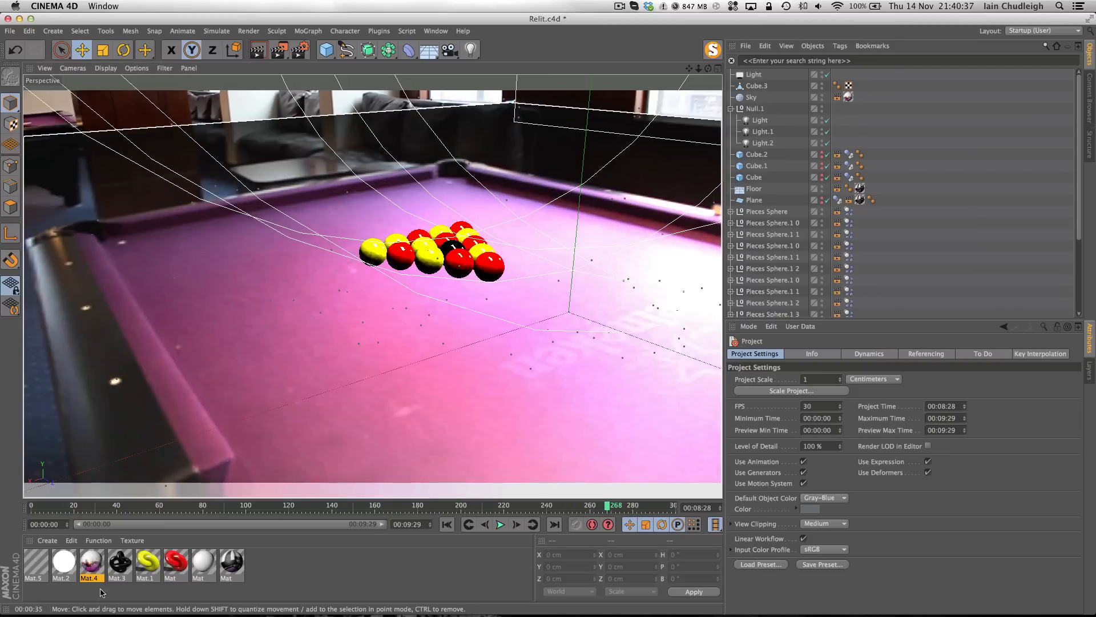
Inspect the shader properties in the alpha channel of material Mat.5, and close the Material Editor
double_click(36, 563)
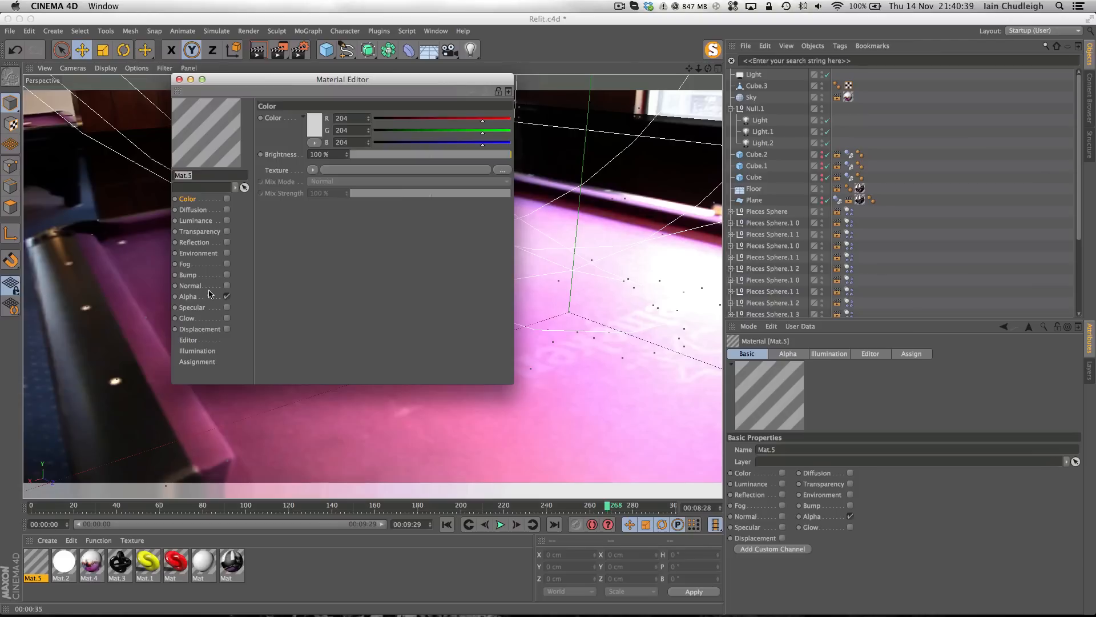
left_click(210, 294)
left_click(321, 211)
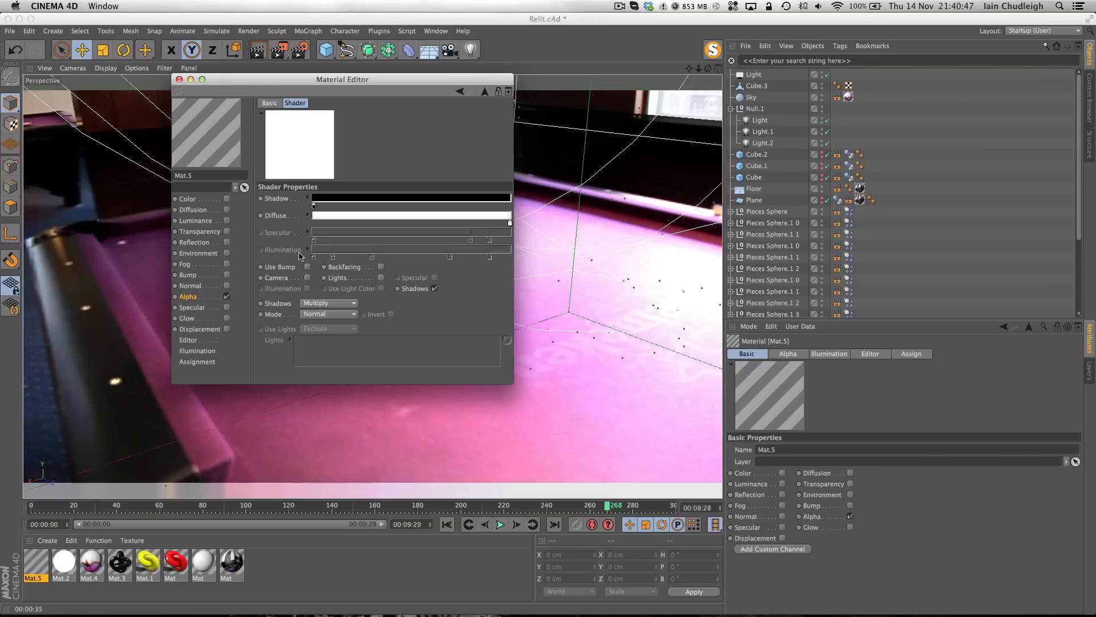
left_click(178, 80)
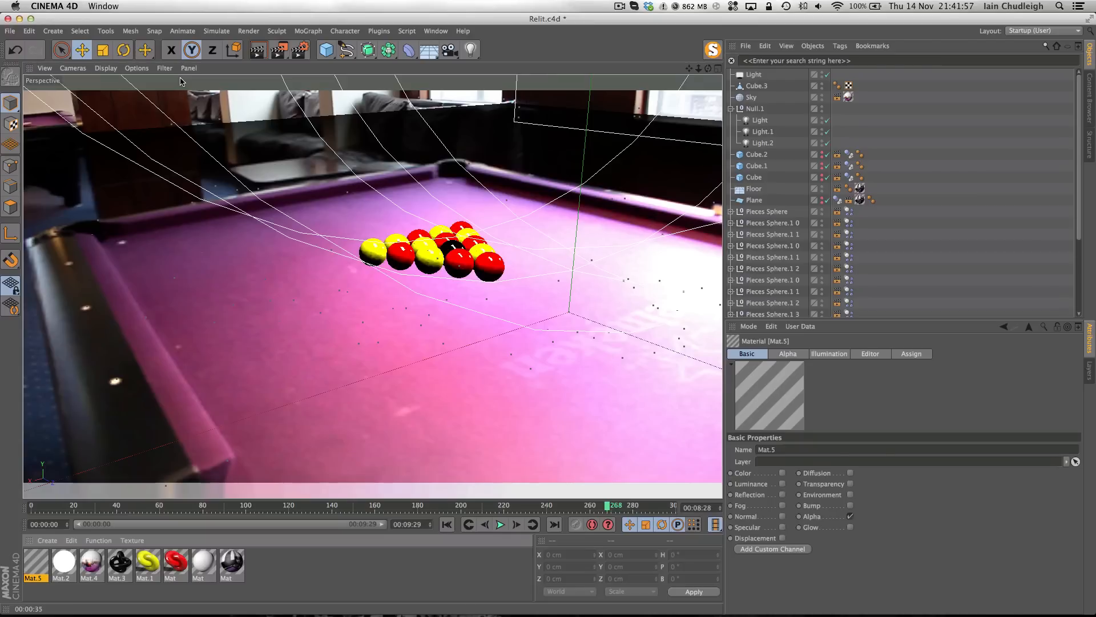
Switch to Finder, browse to the Pool Table folder in Animation & VFX, and briefly preview Preview.mp4
key("super+h")
key("super+Tab")
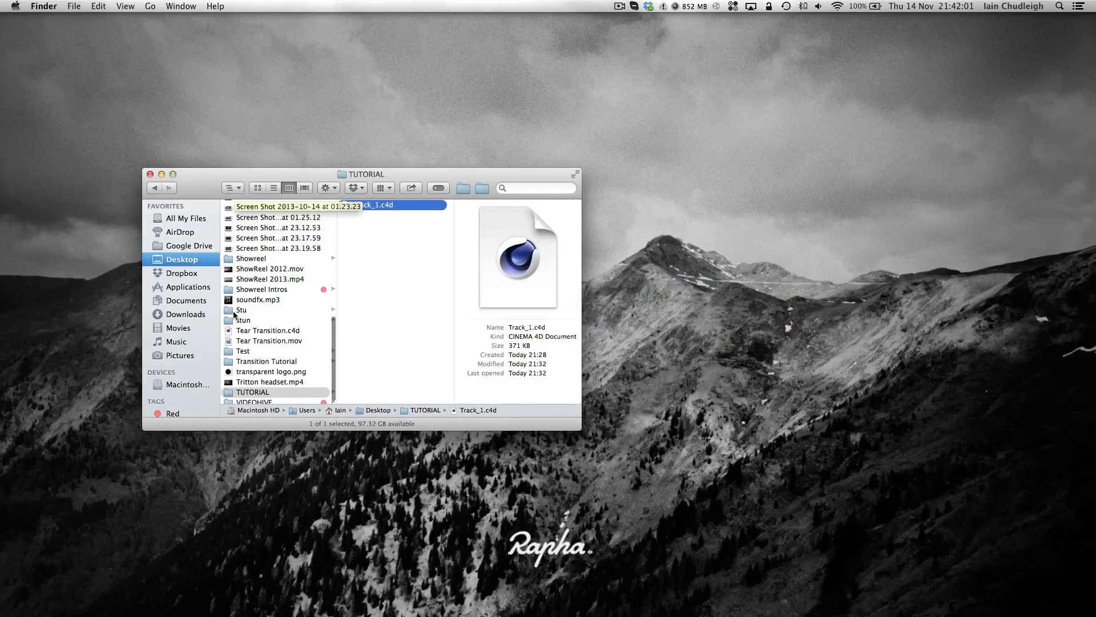
left_click(463, 188)
left_click(394, 215)
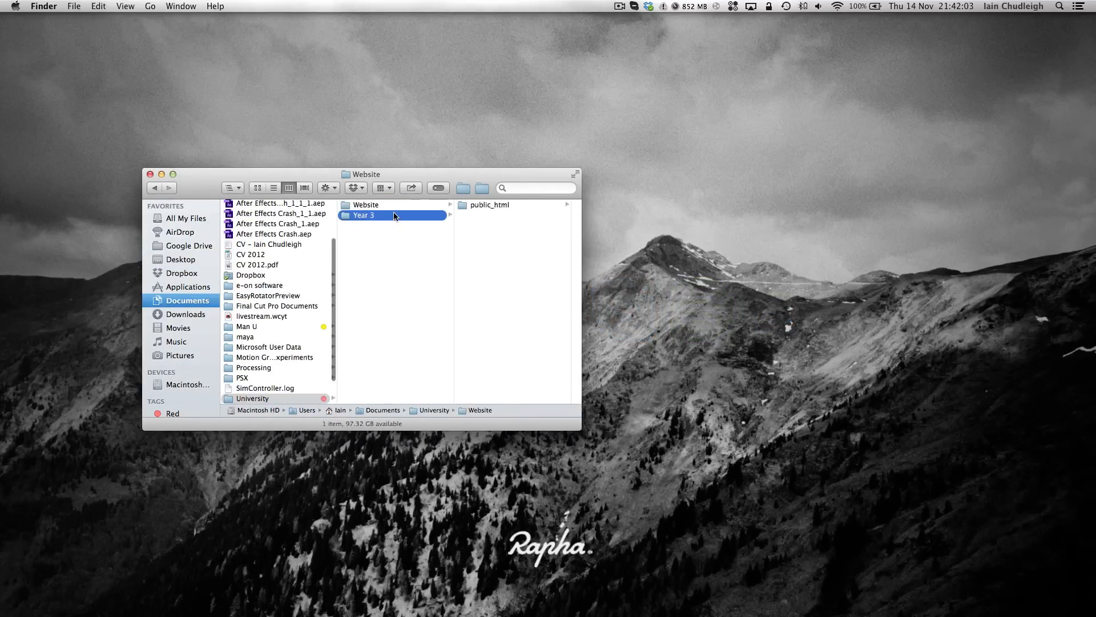
key("Right")
key("Right")
key("Right")
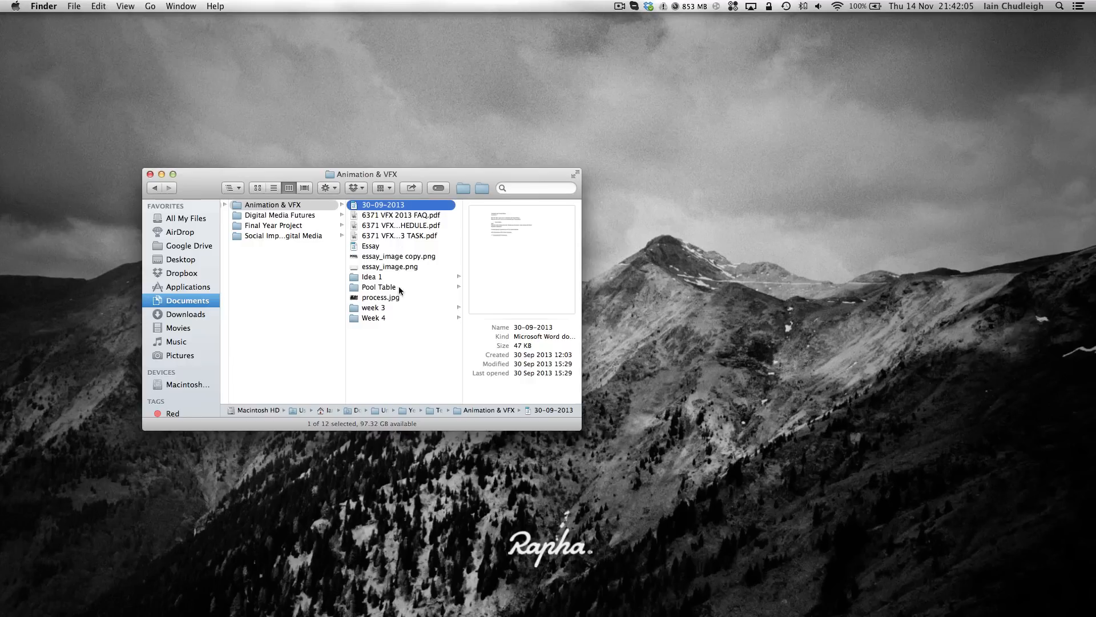
left_click(391, 289)
left_click(498, 247)
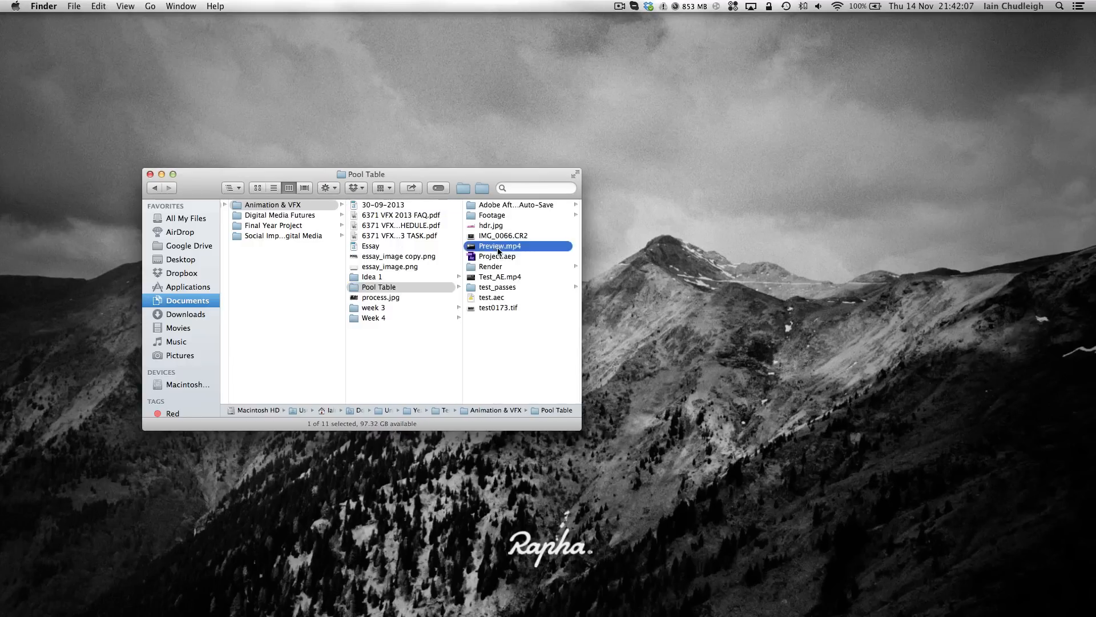
key("space")
key("space")
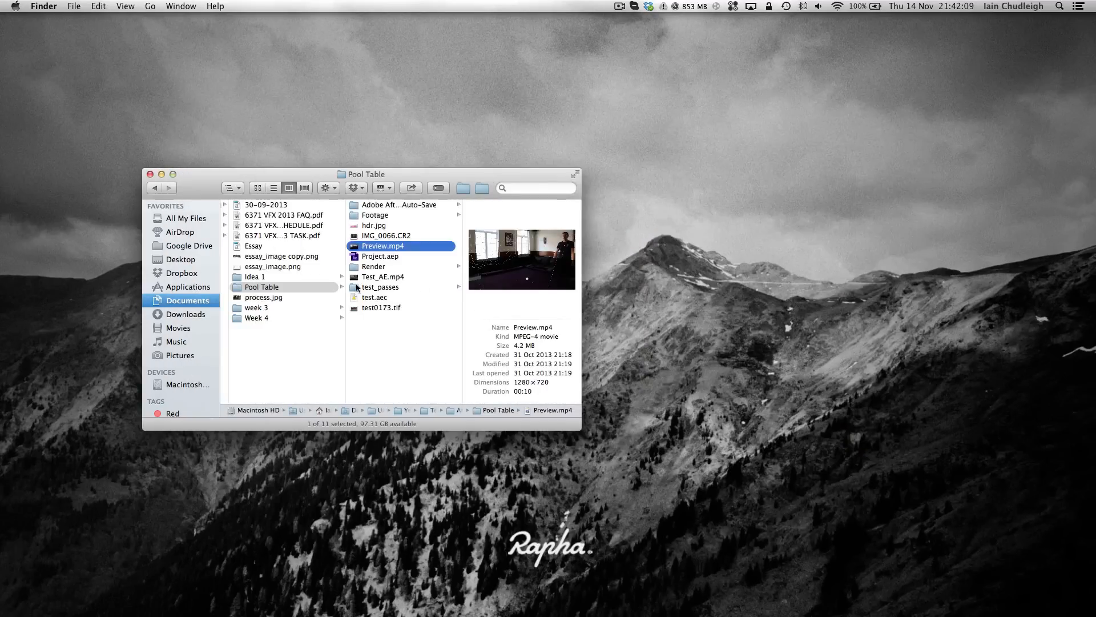
Preview Test_AE.mp4 from near its start and pause it at about 6 seconds, where the balls shatter
left_click(356, 277)
key("space")
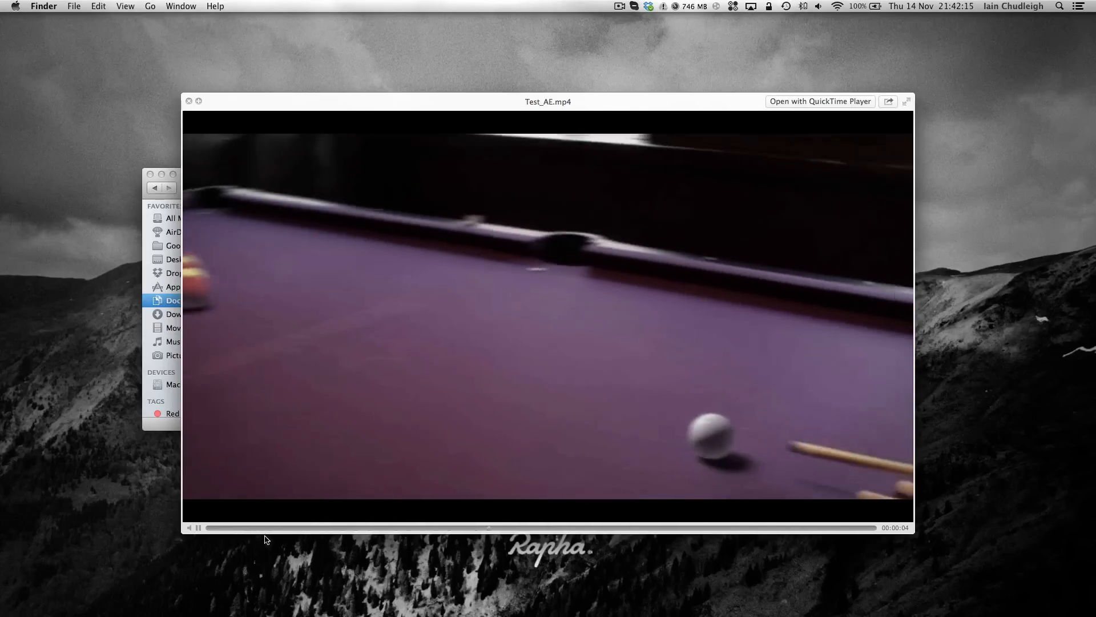
left_click(280, 527)
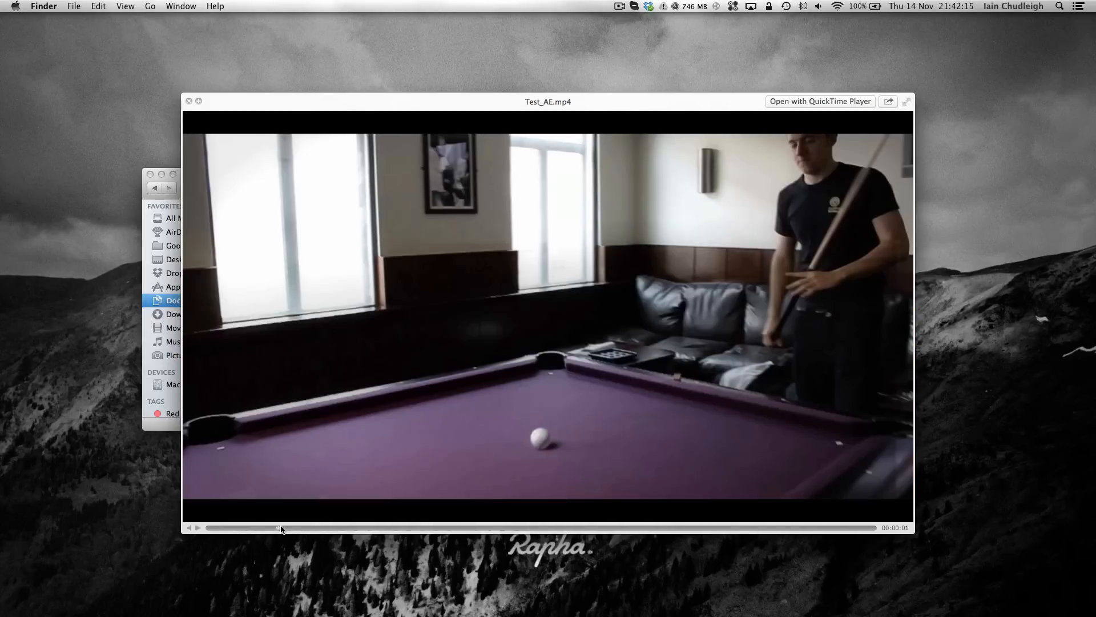
mouse_move(280, 527)
left_mouse_down()
mouse_move(344, 528)
mouse_move(262, 528)
left_mouse_up()
left_click(197, 528)
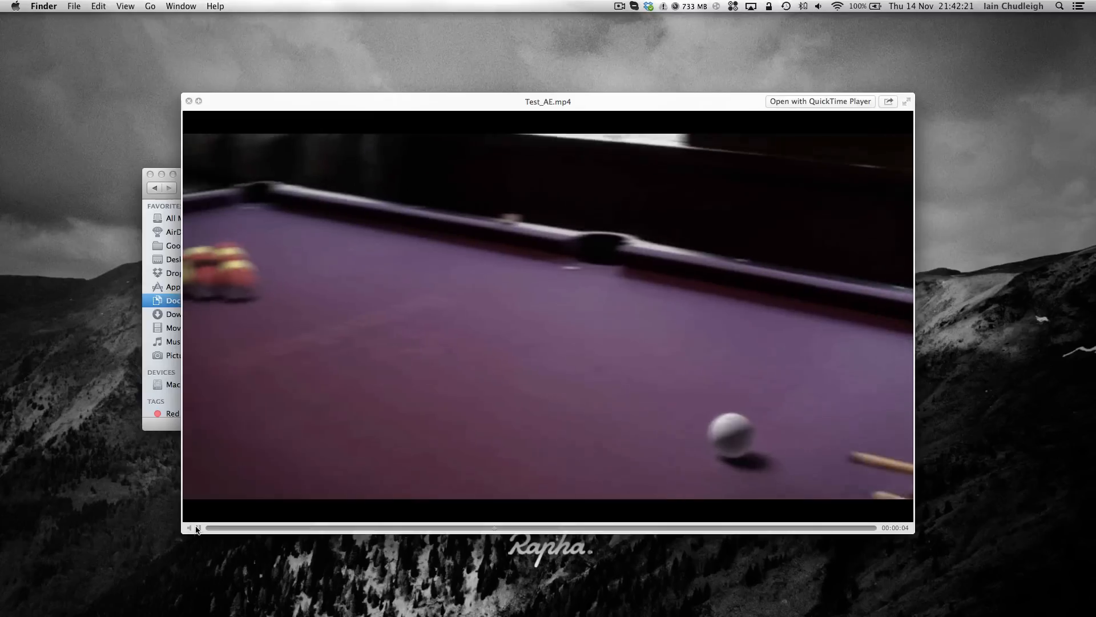
left_click(197, 528)
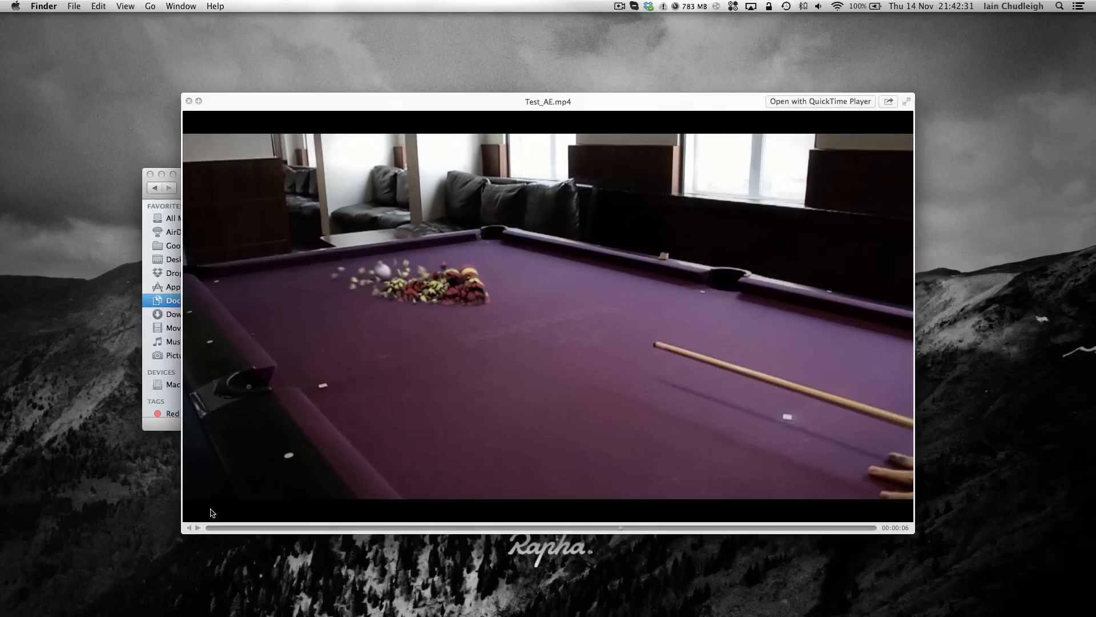
Scrub through the shattering balls in Test_AE.mp4 and replay the shot from about 5 seconds
left_click_drag(623, 528, 690, 536)
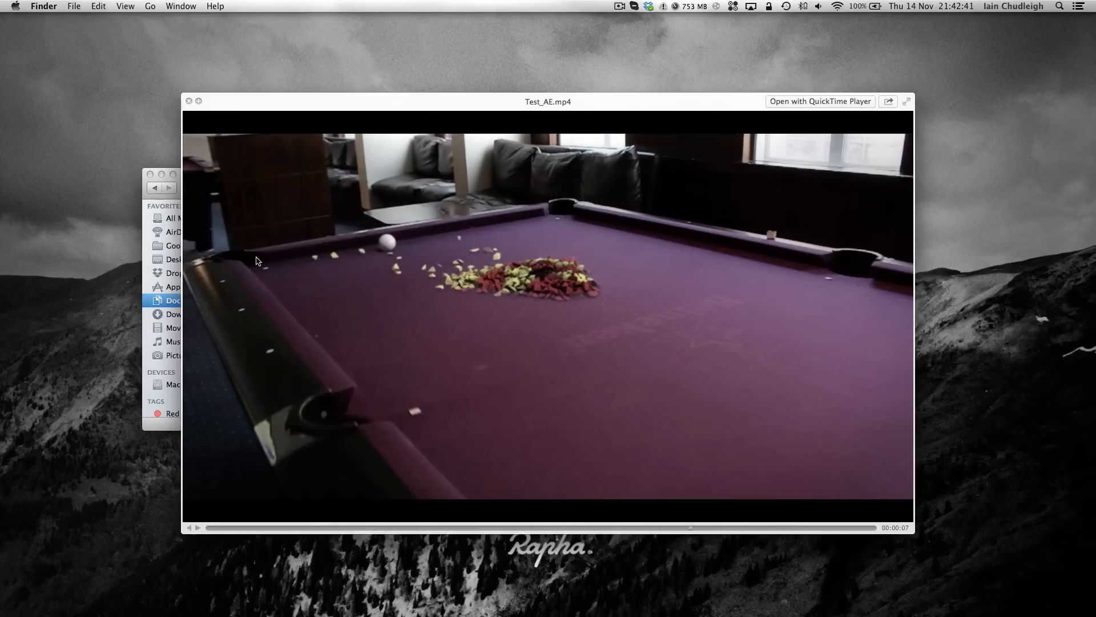
left_click(574, 528)
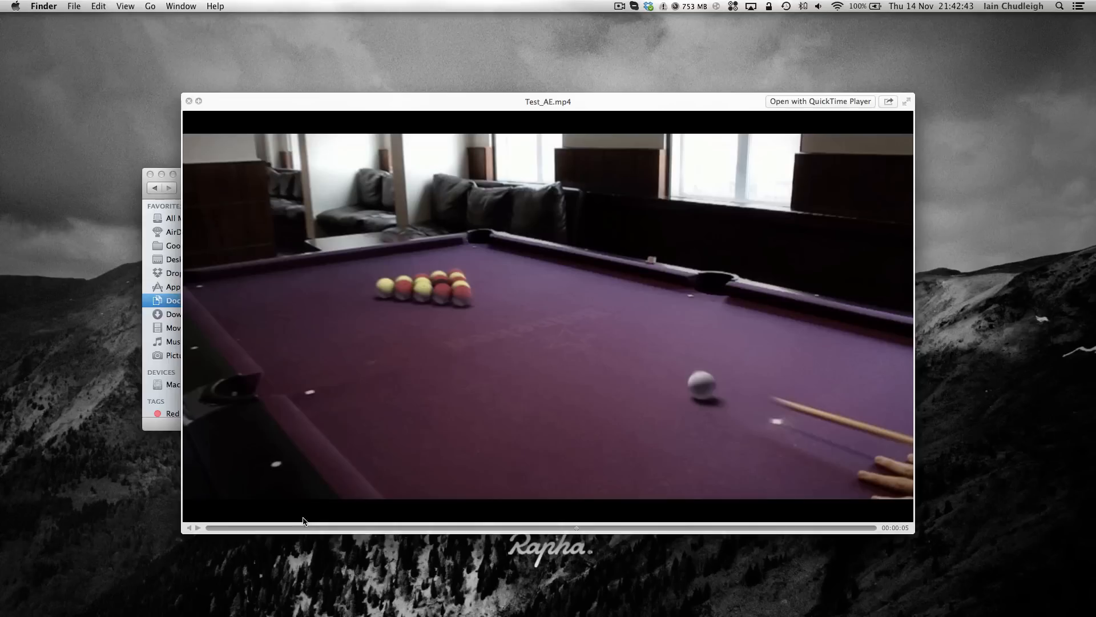
left_click(198, 528)
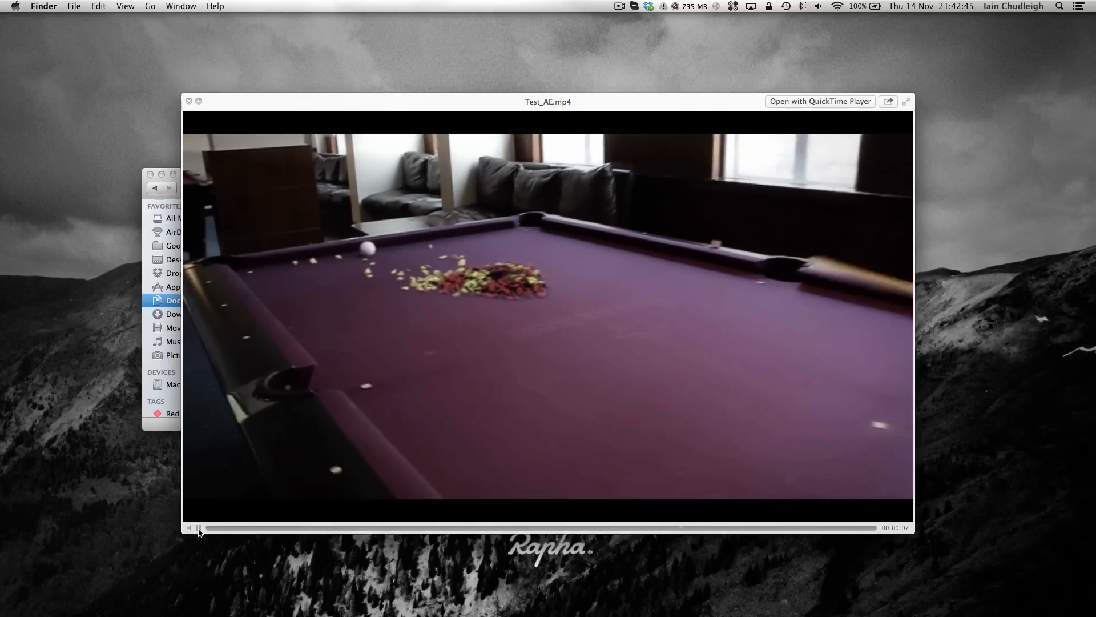